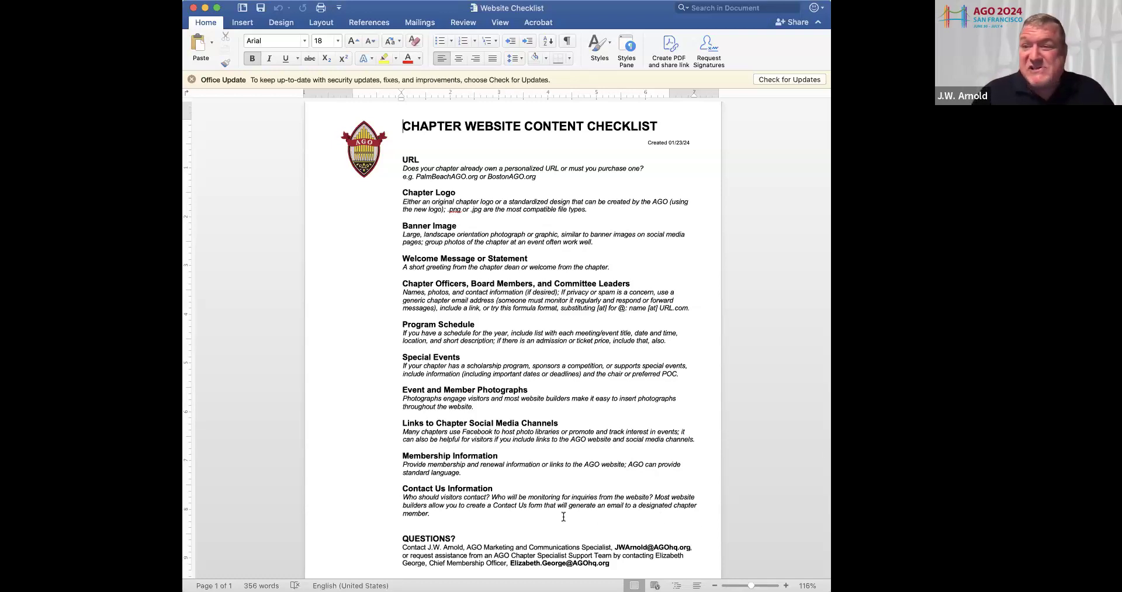
Finish reviewing the Word content checklist and bring up laorganfestival.com in Safari
{"action": "scroll", "coordinate": [540, 498], "scroll_direction": "down", "scroll_amount": 2}
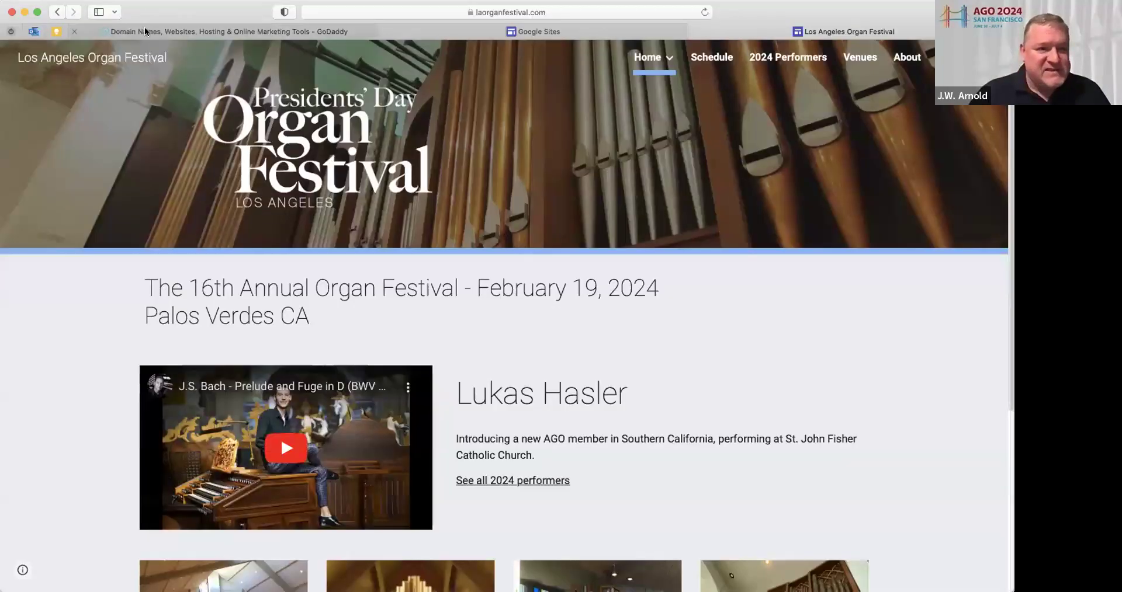
{"action": "left_click", "coordinate": [145, 31]}
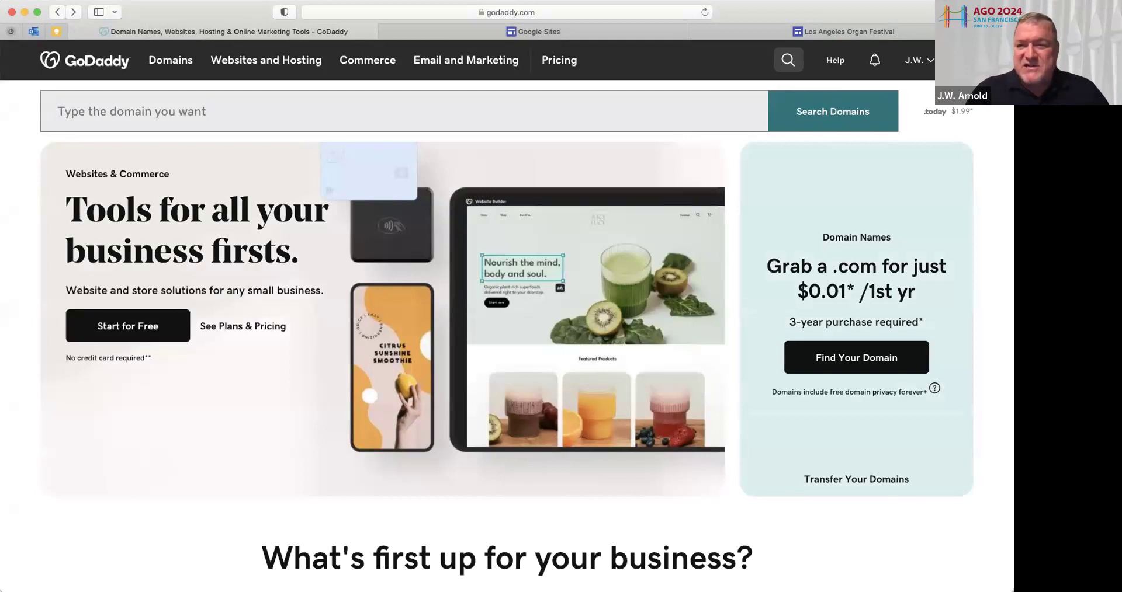
Switch to the signed-in GoDaddy home page in Safari
{"action": "left_click", "coordinate": [912, 65]}
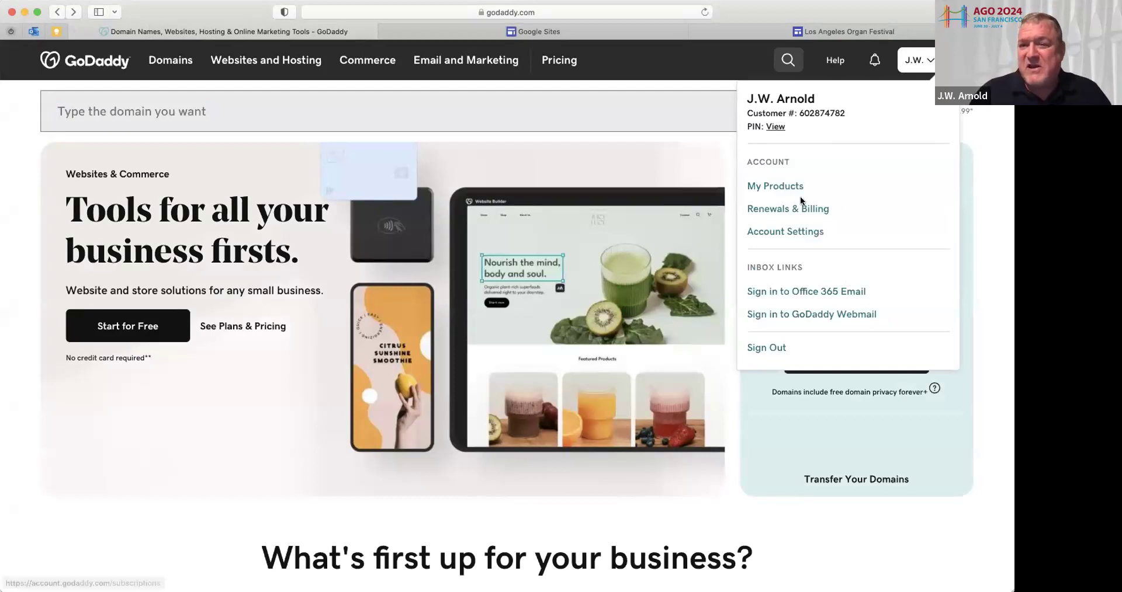
Go to My Products listing the palmbeachago.org business and its domain
{"action": "left_click", "coordinate": [784, 186]}
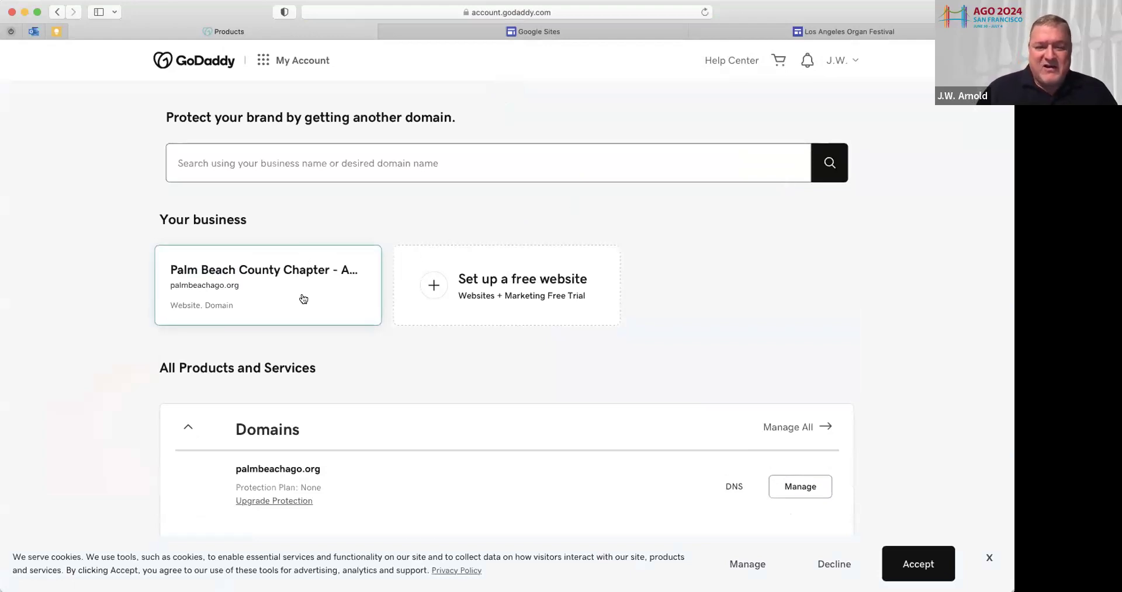
Expand Websites + Marketing and manage the chapter's Websites + Marketing Basic plan
{"action": "scroll", "coordinate": [328, 367], "scroll_direction": "down", "scroll_amount": 5}
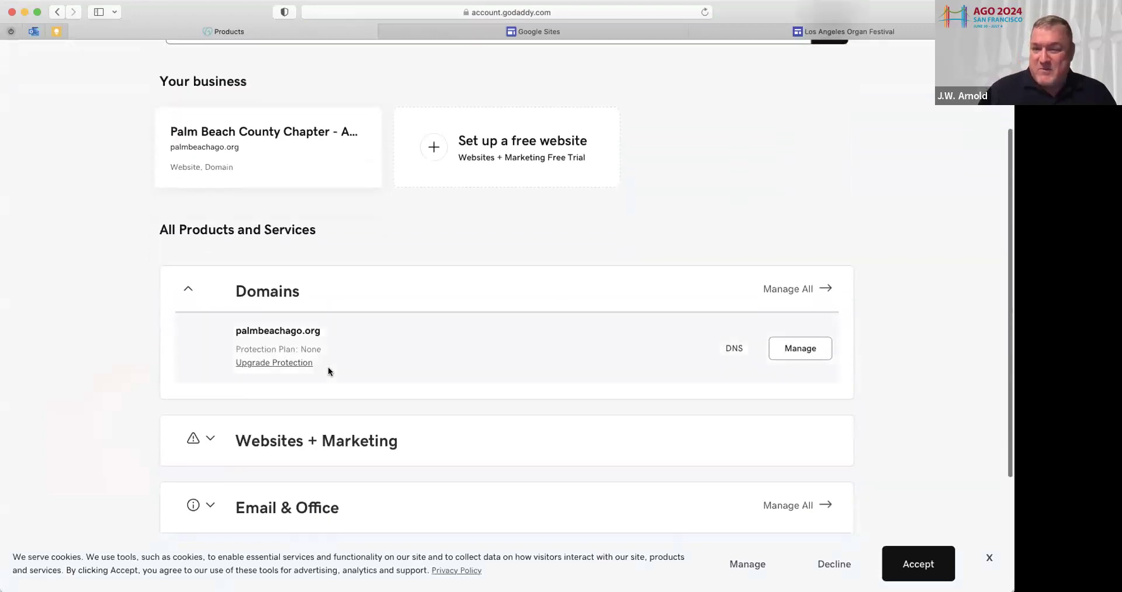
{"action": "left_click", "coordinate": [210, 439]}
{"action": "scroll", "coordinate": [250, 404], "scroll_direction": "down", "scroll_amount": 5}
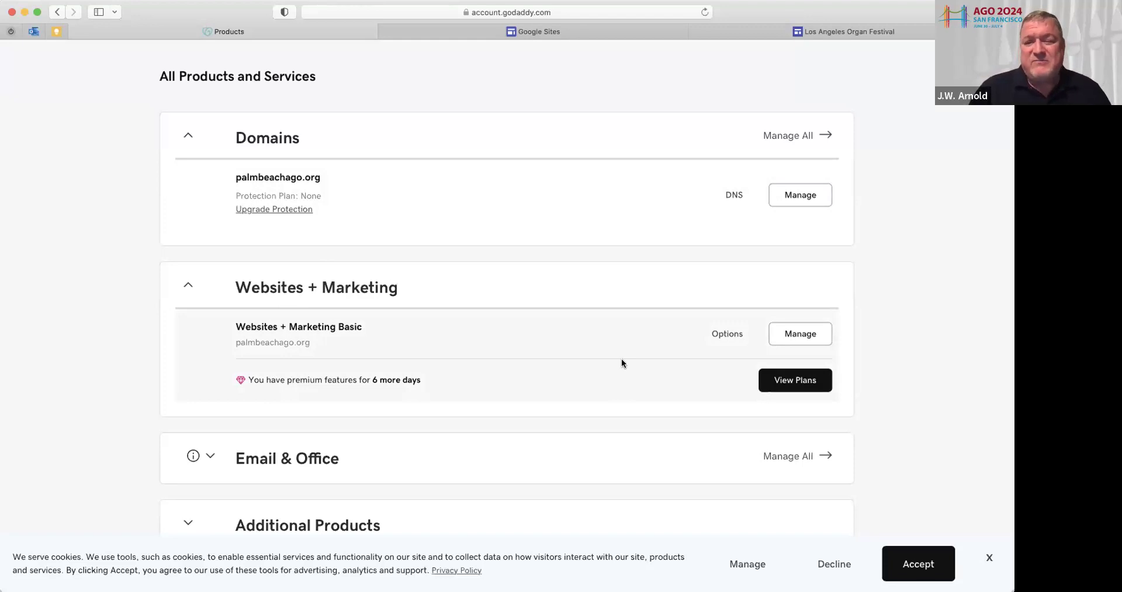
{"action": "left_click", "coordinate": [799, 338]}
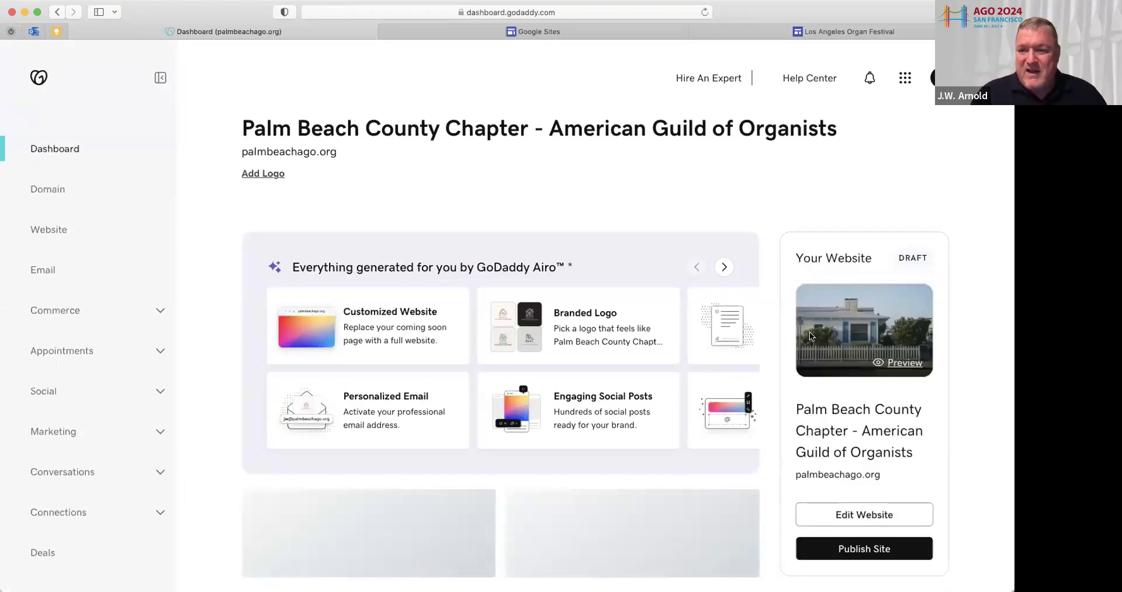
Open the palmbeachago.org draft home page in the Website Builder editor
{"action": "scroll", "coordinate": [869, 325], "scroll_direction": "down", "scroll_amount": 1}
{"action": "scroll", "coordinate": [868, 325], "scroll_direction": "down", "scroll_amount": 5}
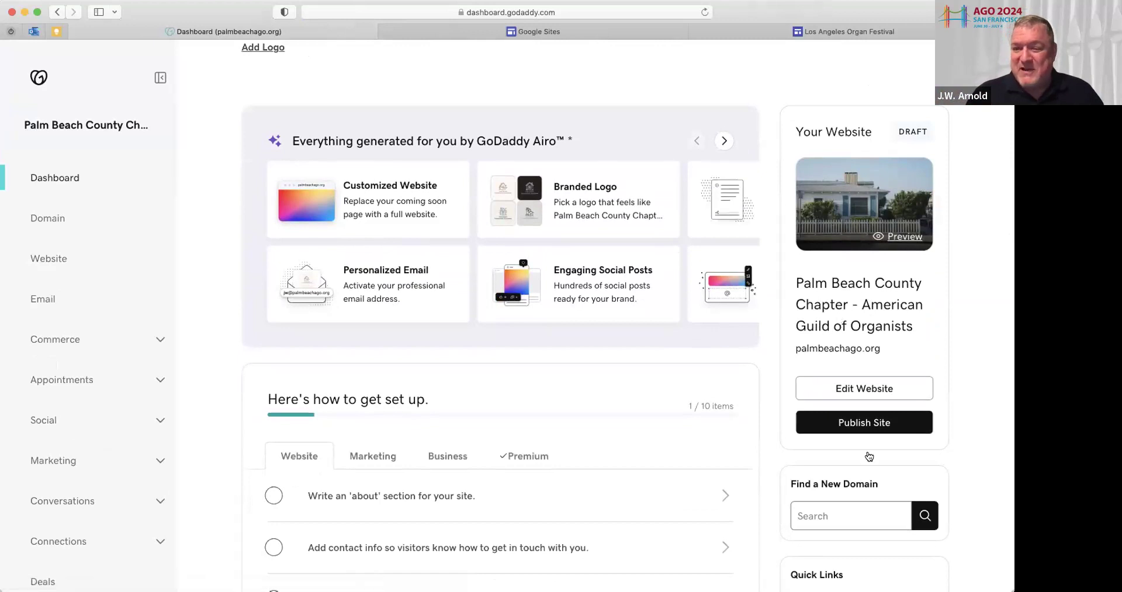
{"action": "left_click", "coordinate": [866, 390]}
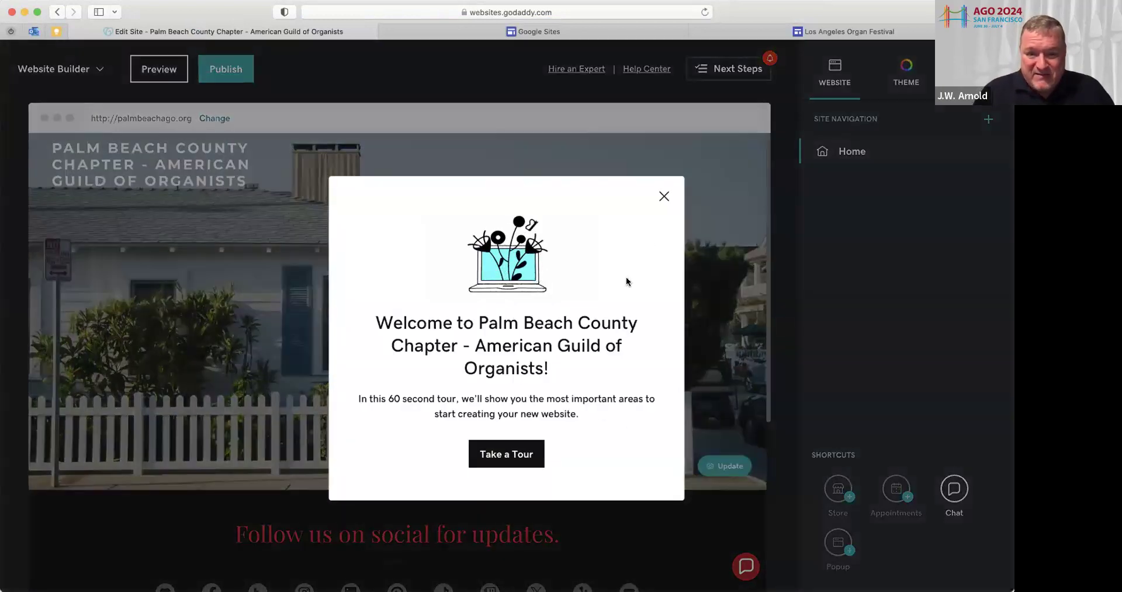
Step through all four stops of the editor's welcome tour and finish it
{"action": "left_click", "coordinate": [508, 455]}
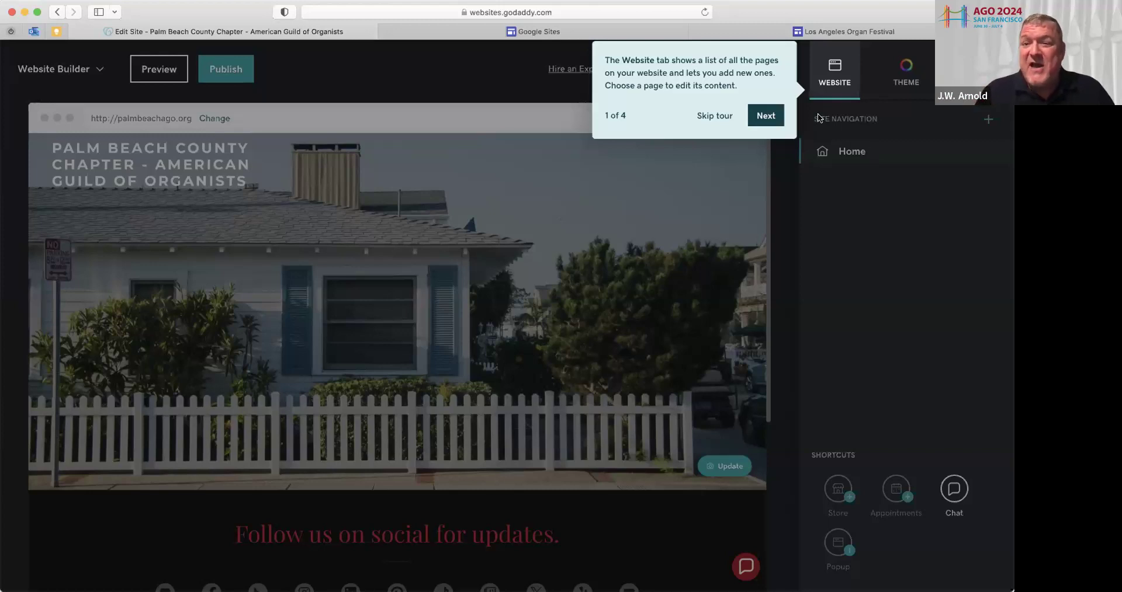
{"action": "left_click", "coordinate": [763, 116]}
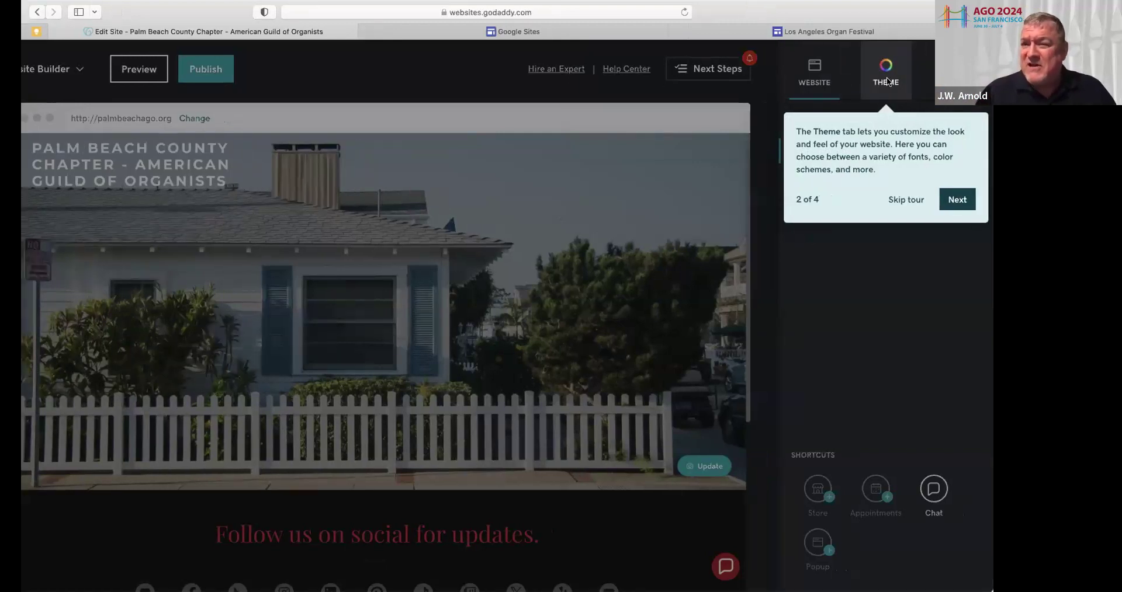
{"action": "left_click", "coordinate": [957, 199]}
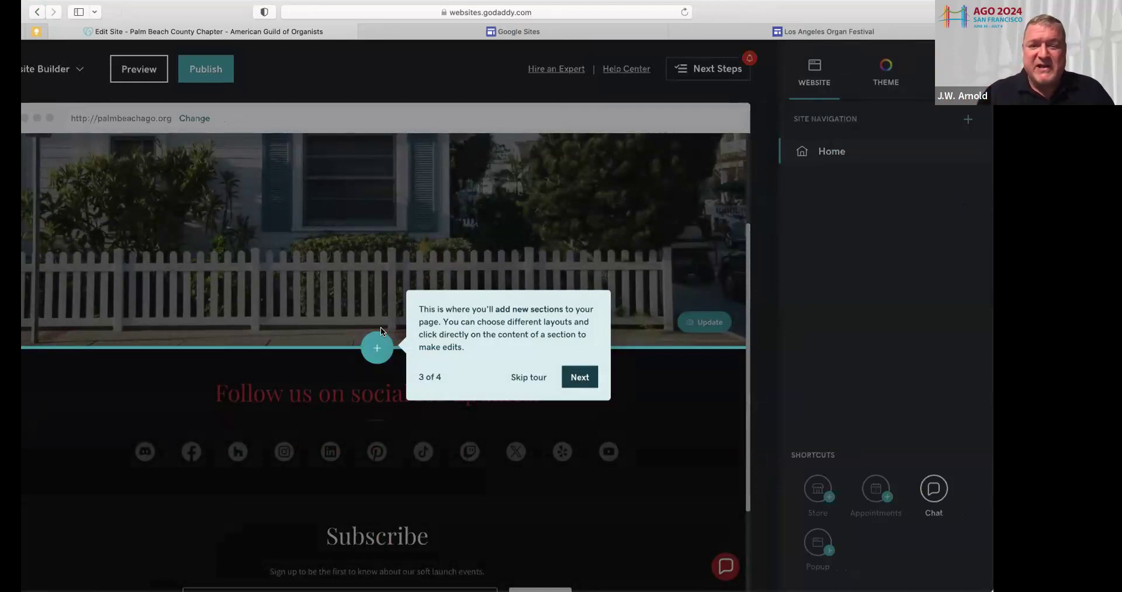
{"action": "left_click", "coordinate": [579, 376]}
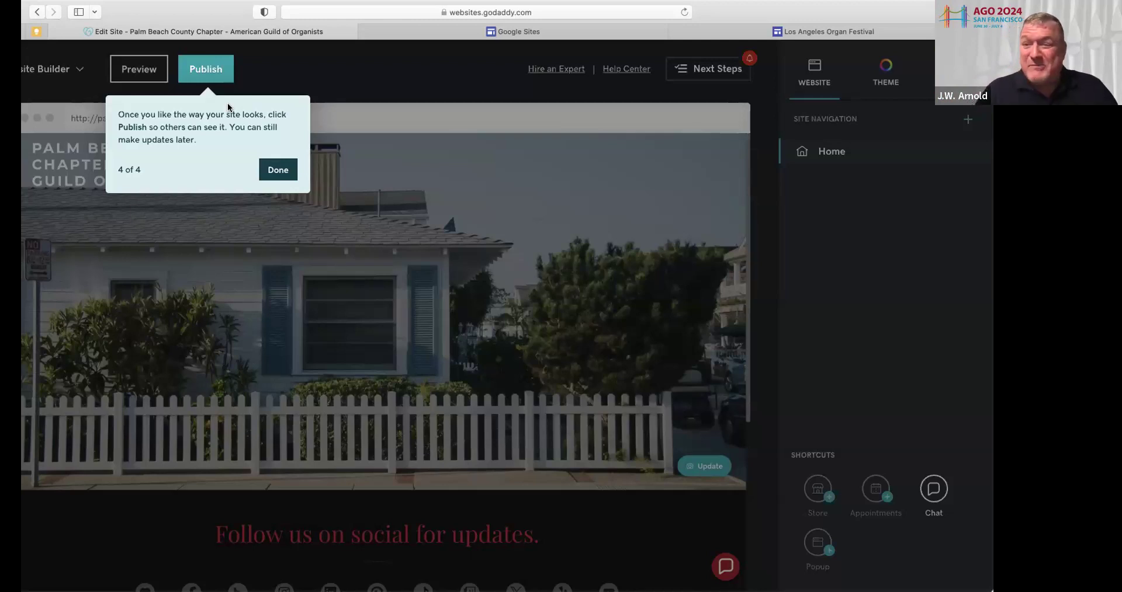
{"action": "left_click", "coordinate": [275, 170]}
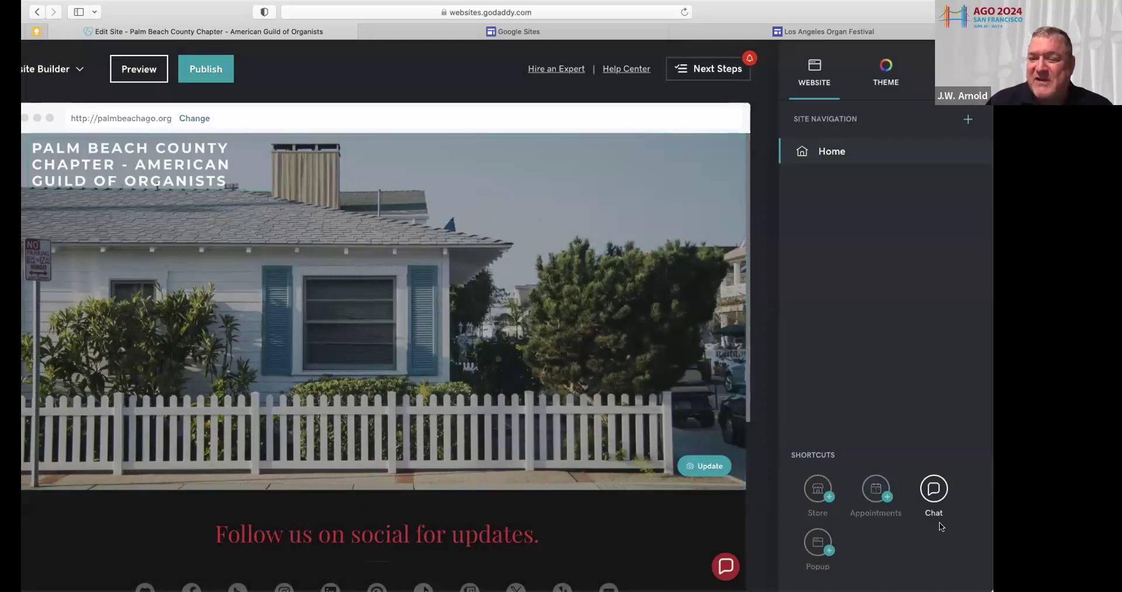
Open Messaging settings from the Chat shortcut, previewing the Contact Us chat window
{"action": "left_click", "coordinate": [934, 490]}
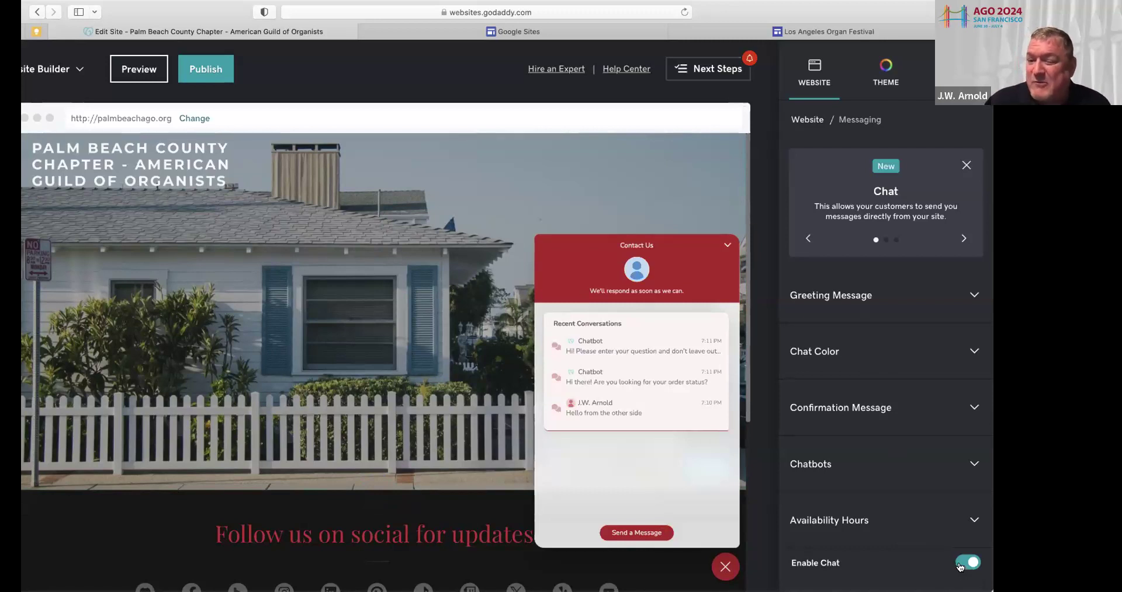
Switch off Enable Chat and save, returning to site navigation showing only Home
{"action": "left_click", "coordinate": [967, 563]}
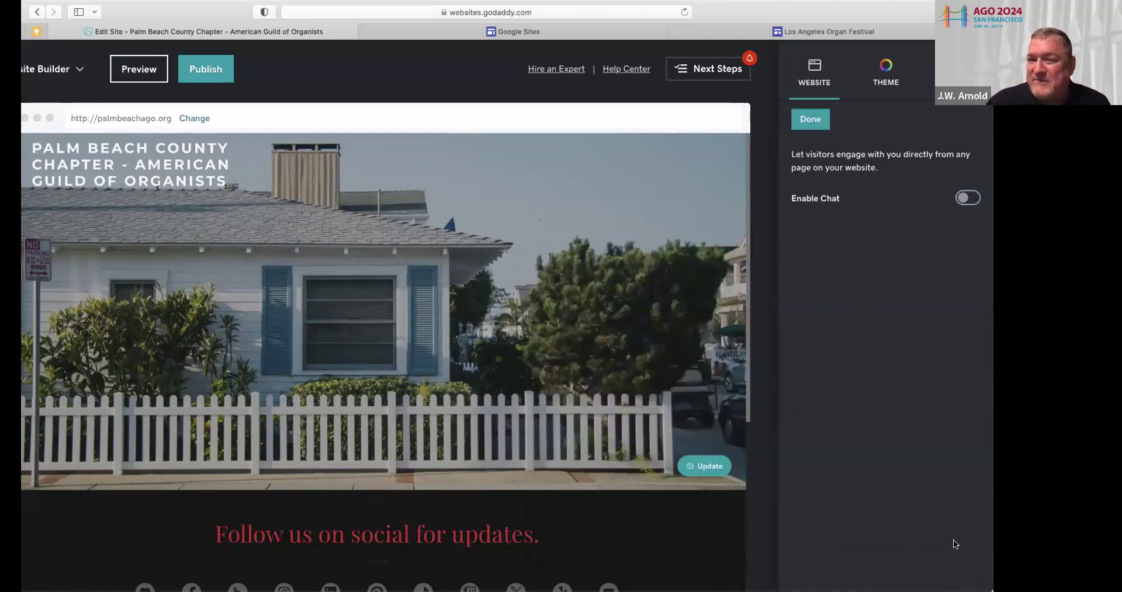
{"action": "left_click", "coordinate": [807, 118]}
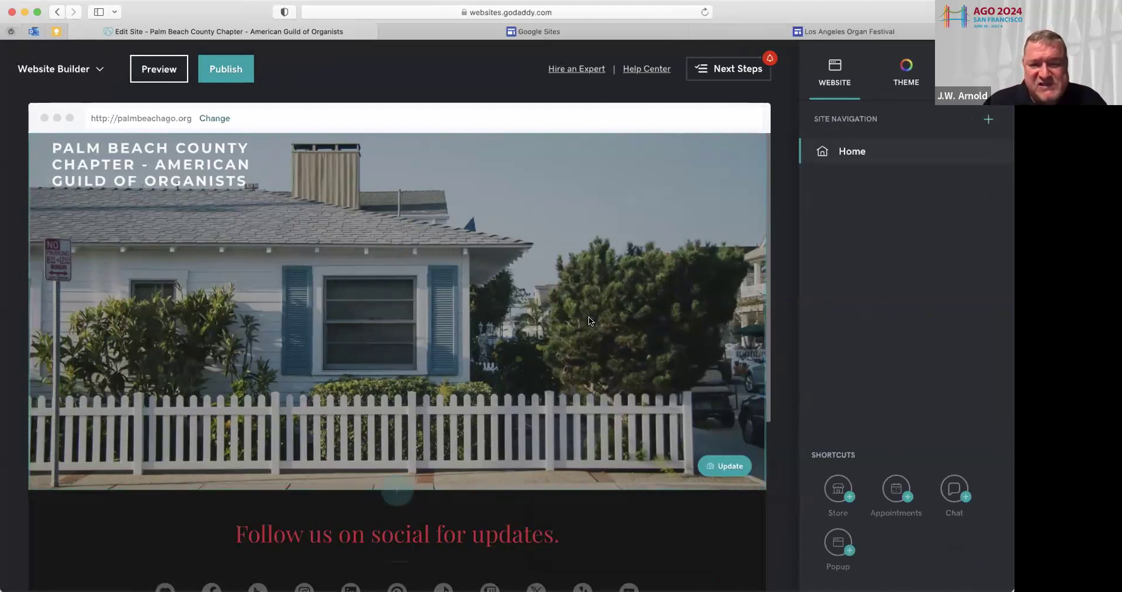
{"action": "scroll", "coordinate": [569, 320], "scroll_direction": "down", "scroll_amount": 5}
{"action": "scroll", "coordinate": [588, 317], "scroll_direction": "up", "scroll_amount": 4}
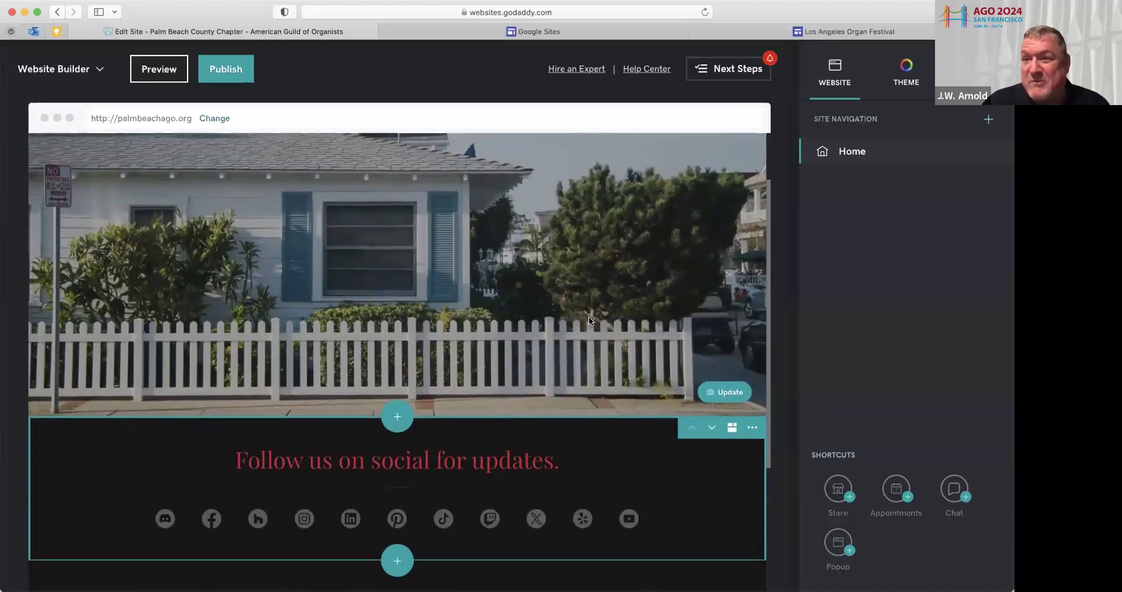
{"action": "scroll", "coordinate": [590, 321], "scroll_direction": "up", "scroll_amount": 1}
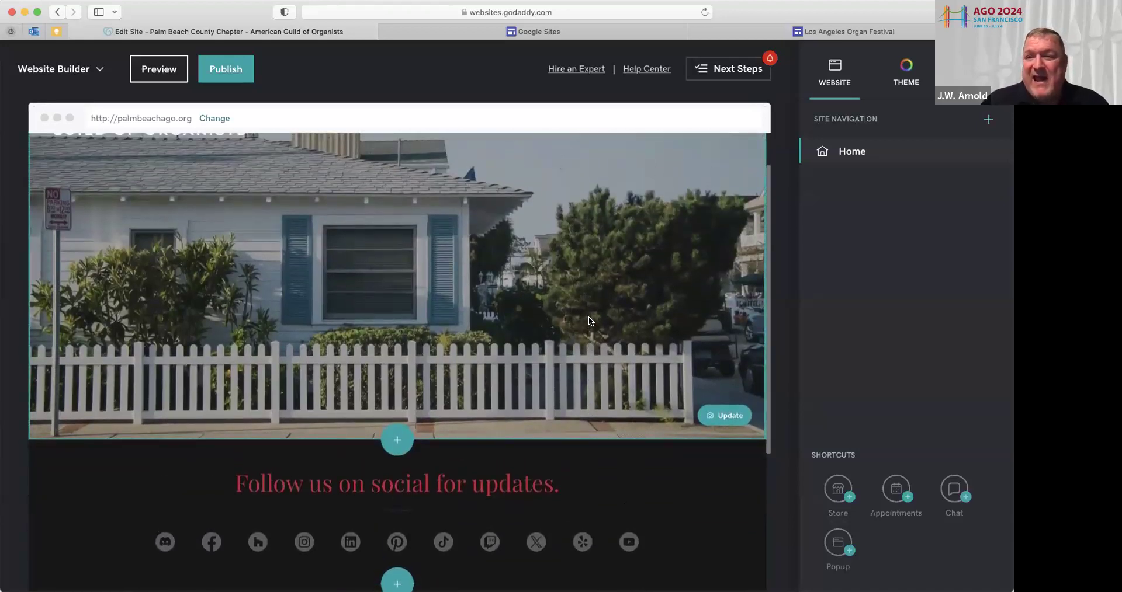
Show the theme Color settings with custom red #AB1429 in Colorful mode
{"action": "left_click", "coordinate": [903, 70]}
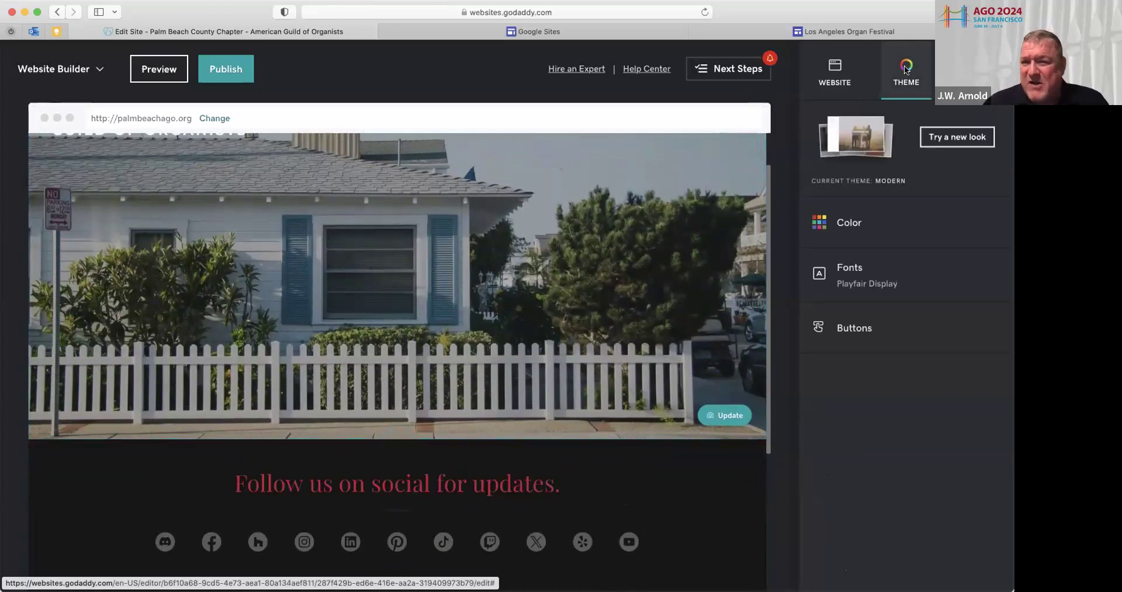
{"action": "left_click", "coordinate": [881, 228]}
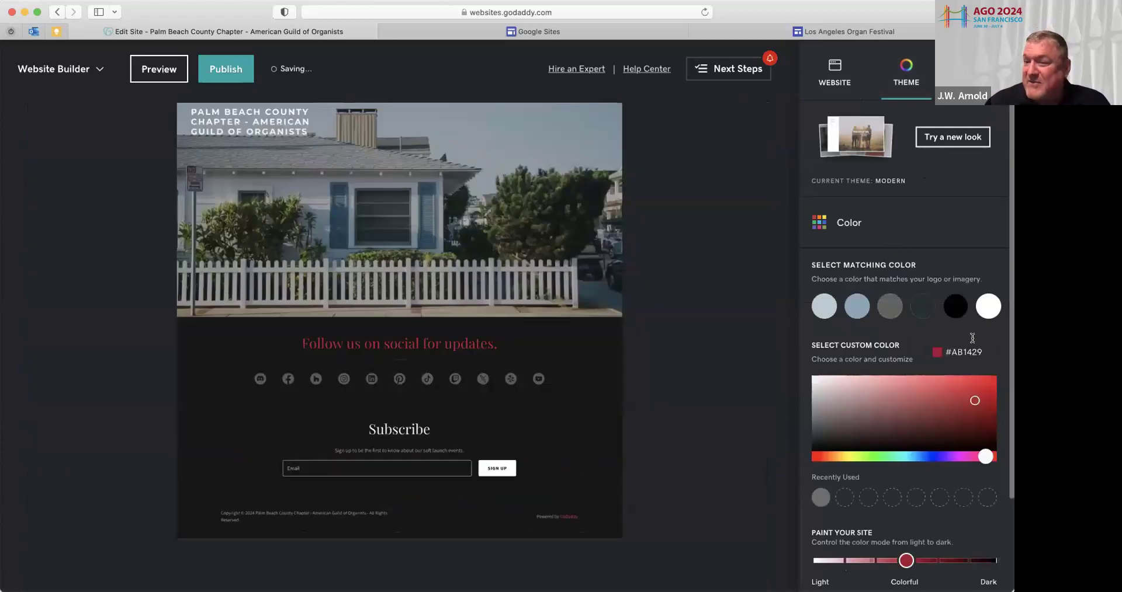
{"action": "scroll", "coordinate": [948, 363], "scroll_direction": "down", "scroll_amount": 2}
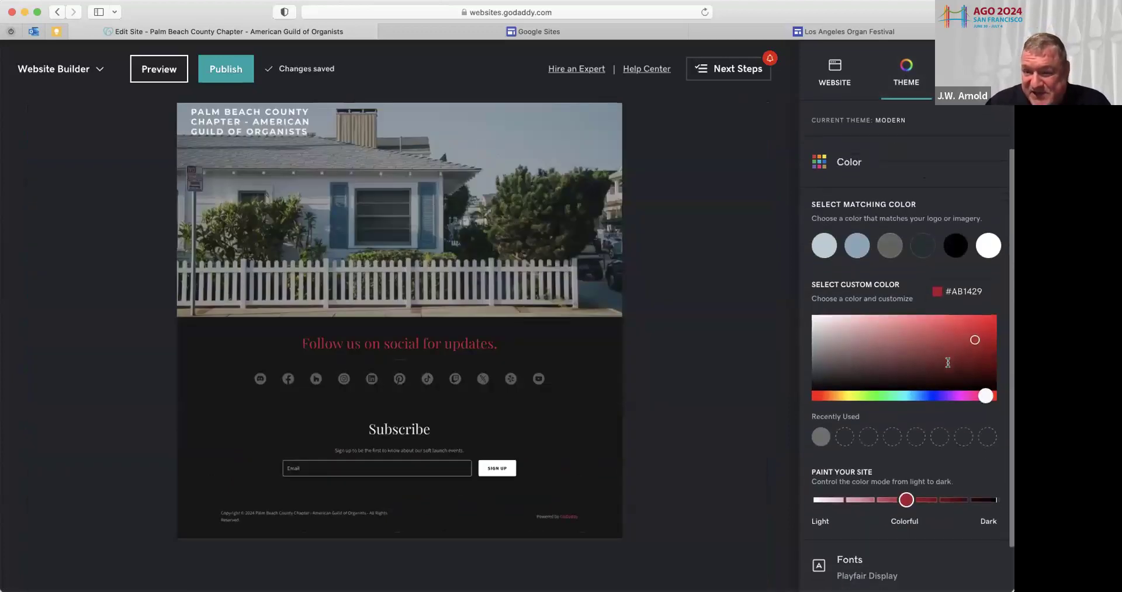
{"action": "scroll", "coordinate": [948, 362], "scroll_direction": "down", "scroll_amount": 2}
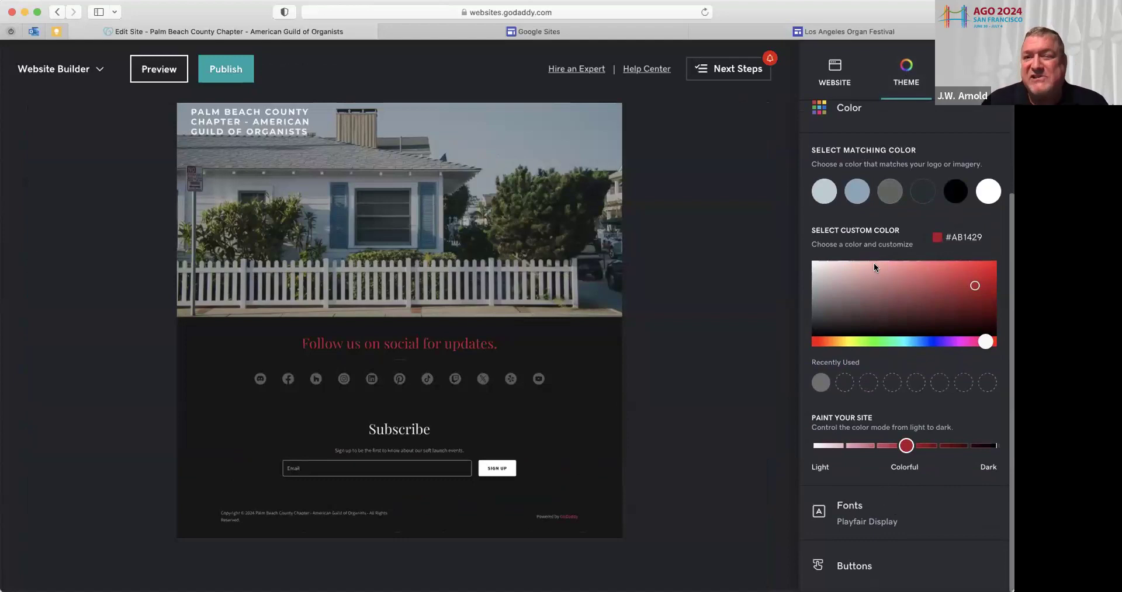
{"action": "scroll", "coordinate": [874, 187], "scroll_direction": "up", "scroll_amount": 3}
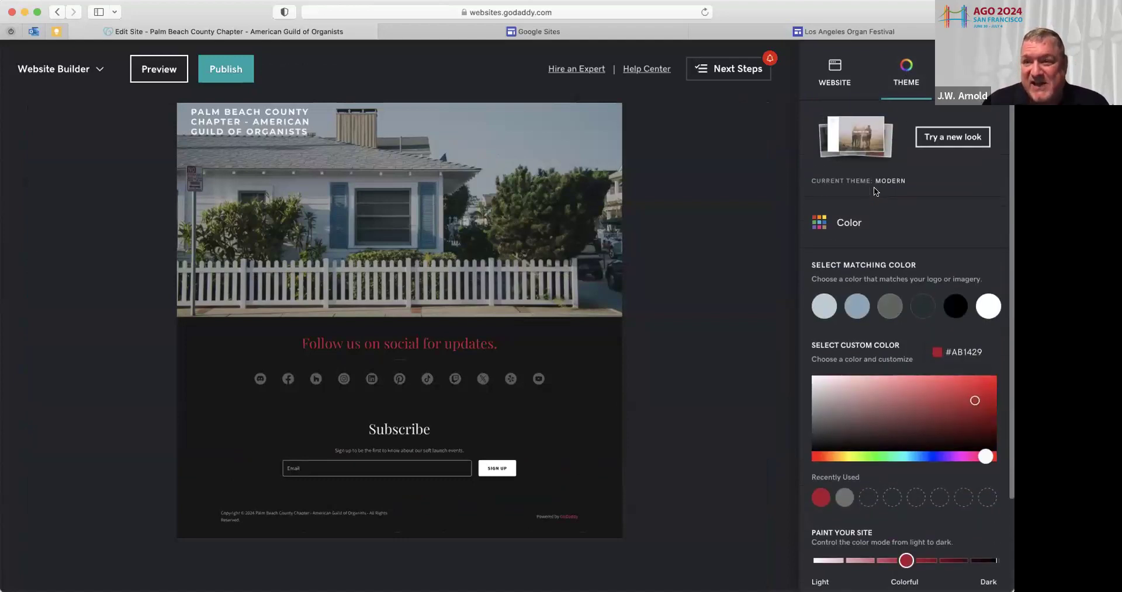
Browse the theme gallery, then keep Modern as the current theme
{"action": "left_click", "coordinate": [924, 142]}
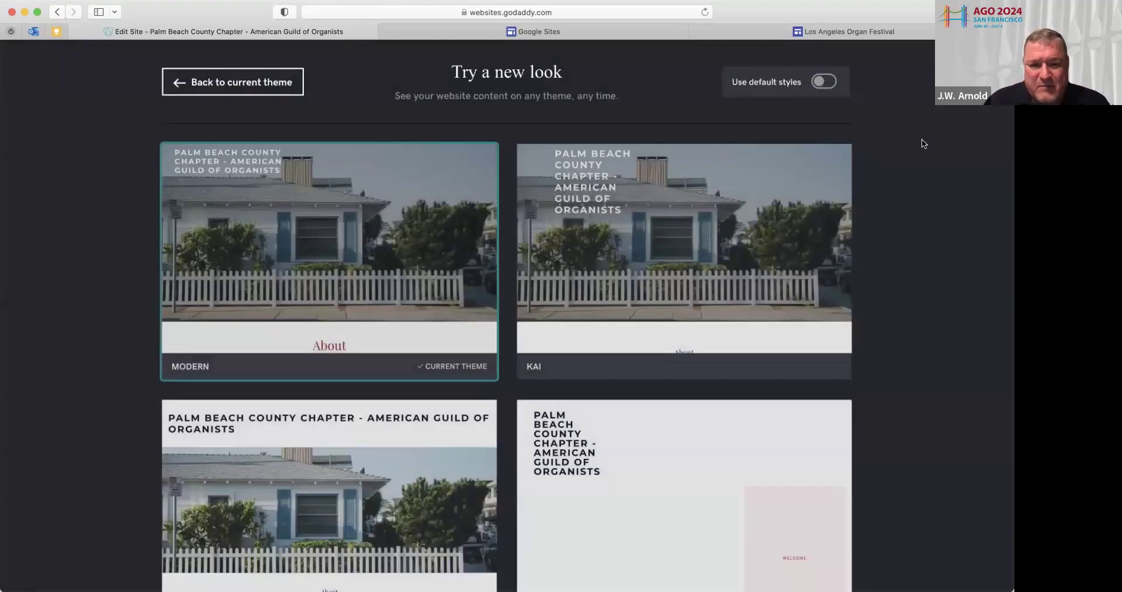
{"action": "scroll", "coordinate": [468, 330], "scroll_direction": "down", "scroll_amount": 2}
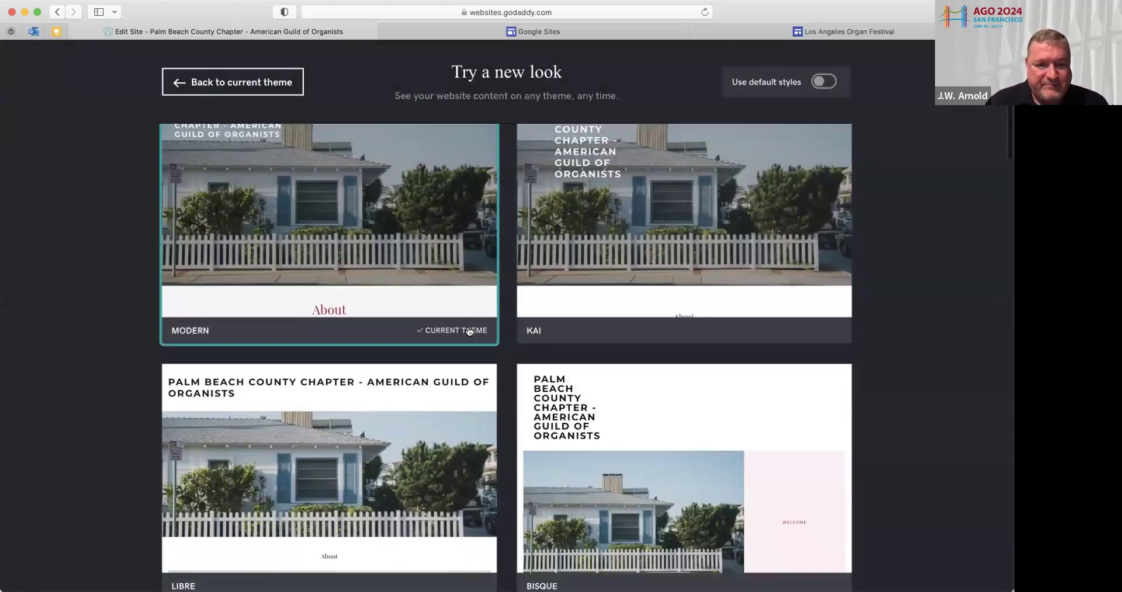
{"action": "scroll", "coordinate": [469, 331], "scroll_direction": "down", "scroll_amount": 3}
{"action": "scroll", "coordinate": [468, 328], "scroll_direction": "up", "scroll_amount": 4}
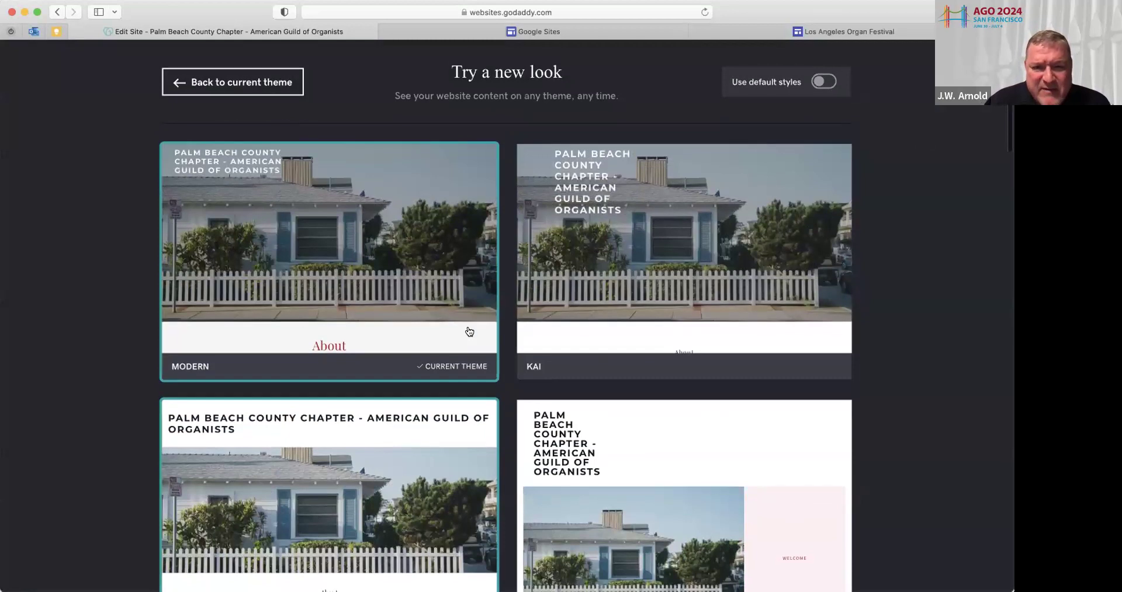
{"action": "left_click", "coordinate": [324, 251]}
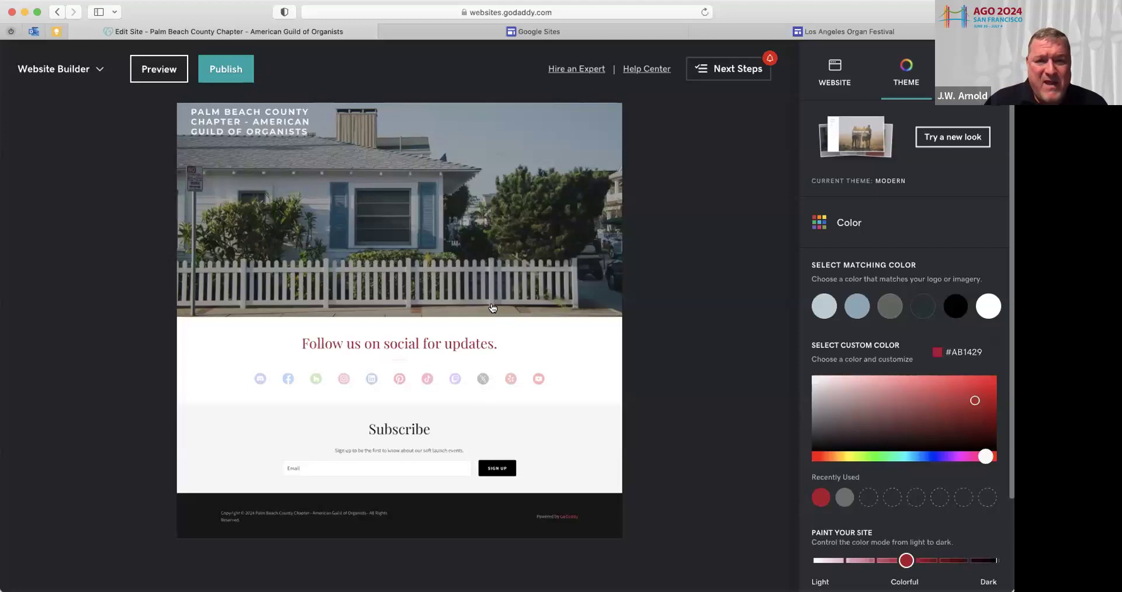
Select the page header and bring up its Cover Media settings showing the current house photo
{"action": "left_click", "coordinate": [422, 230]}
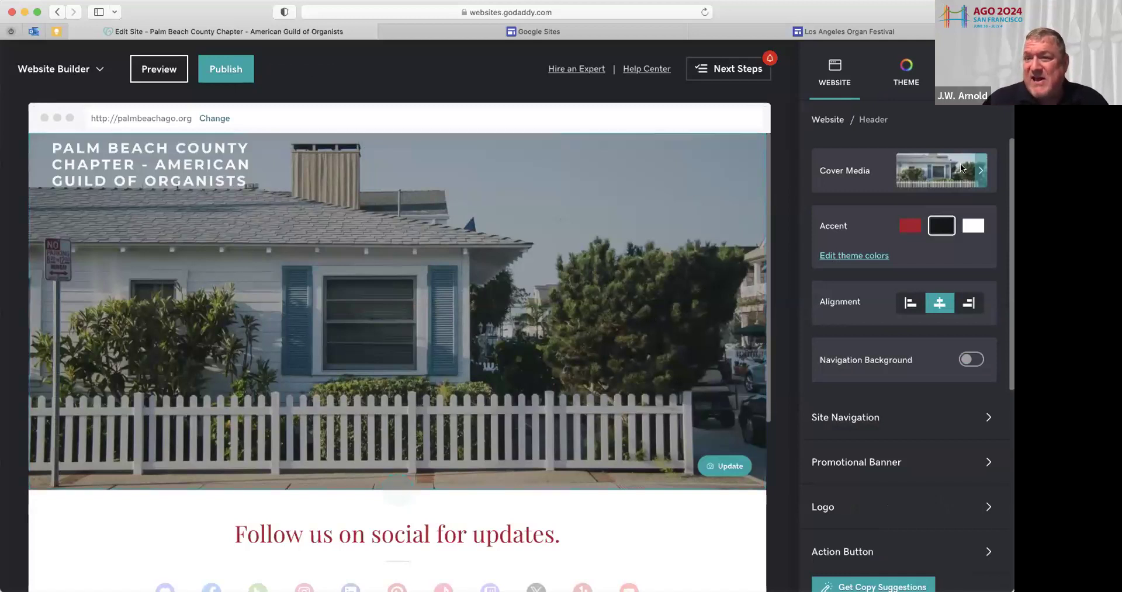
{"action": "left_click", "coordinate": [930, 175]}
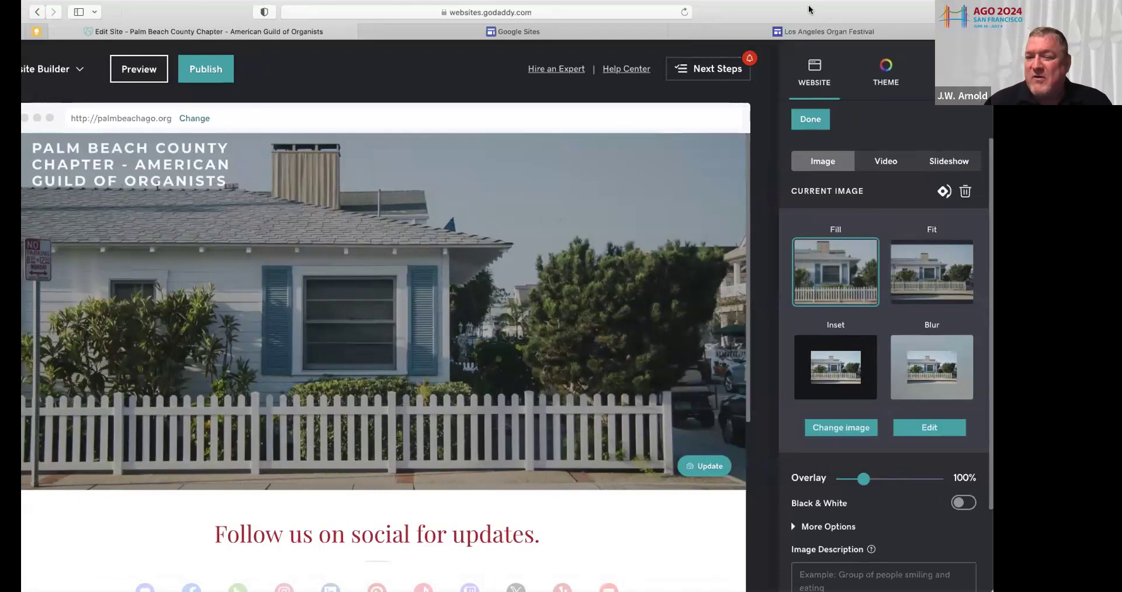
Upload the group photo IMG_3446.jpeg and insert it as the header cover image
{"action": "left_click", "coordinate": [838, 428]}
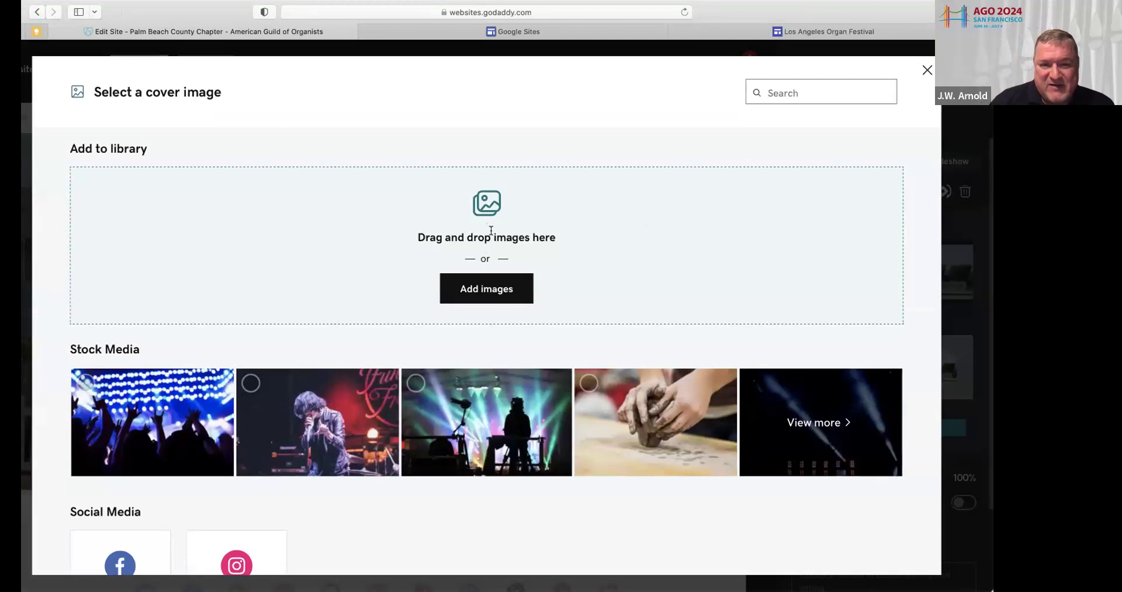
{"action": "left_click", "coordinate": [490, 283]}
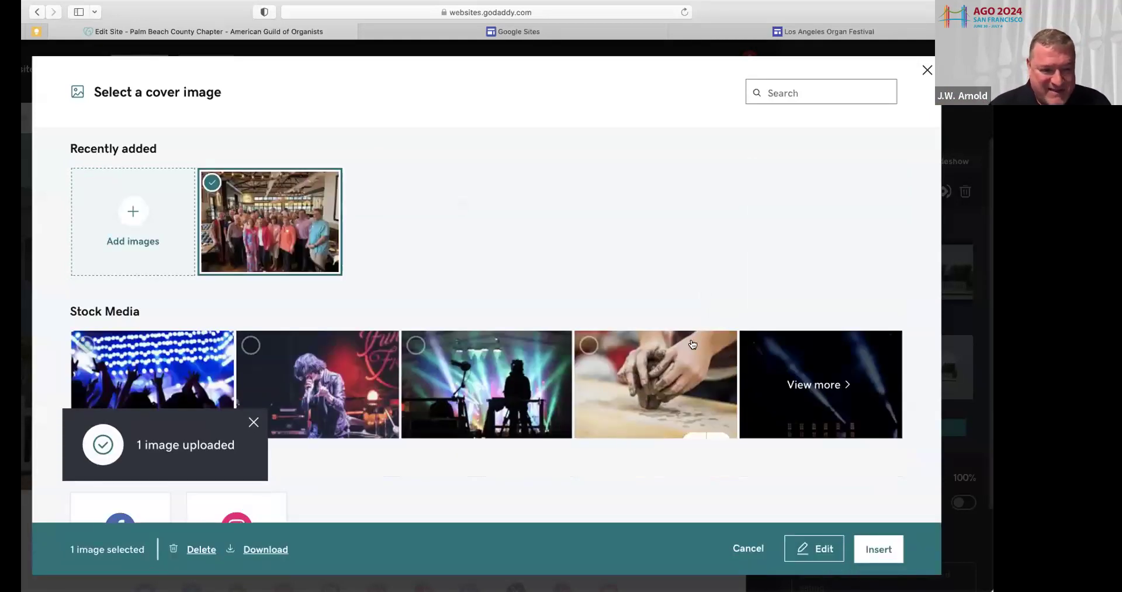
{"action": "left_click", "coordinate": [870, 550]}
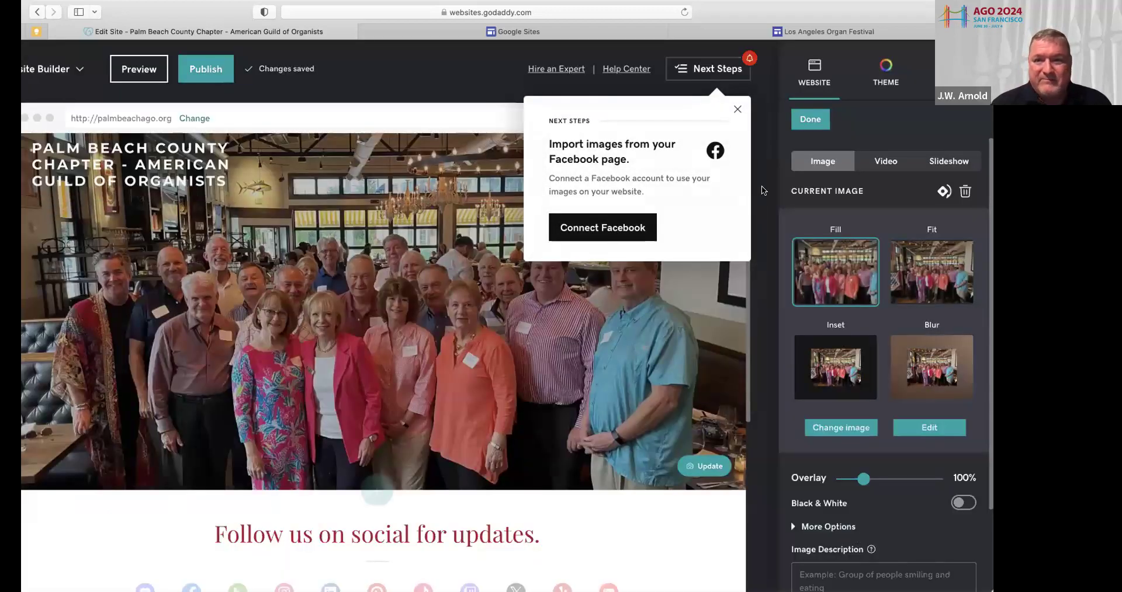
Dismiss the Facebook image import popup and finish the cover media settings, keeping the group photo
{"action": "left_click", "coordinate": [736, 109]}
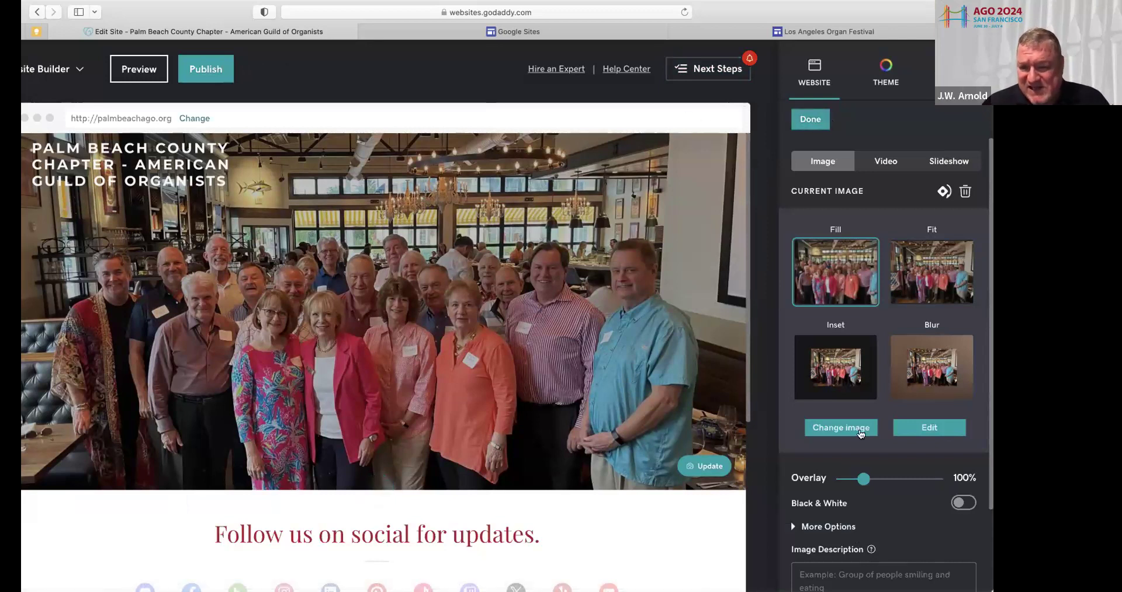
{"action": "scroll", "coordinate": [867, 490], "scroll_direction": "down", "scroll_amount": 2}
{"action": "scroll", "coordinate": [867, 490], "scroll_direction": "down", "scroll_amount": 1}
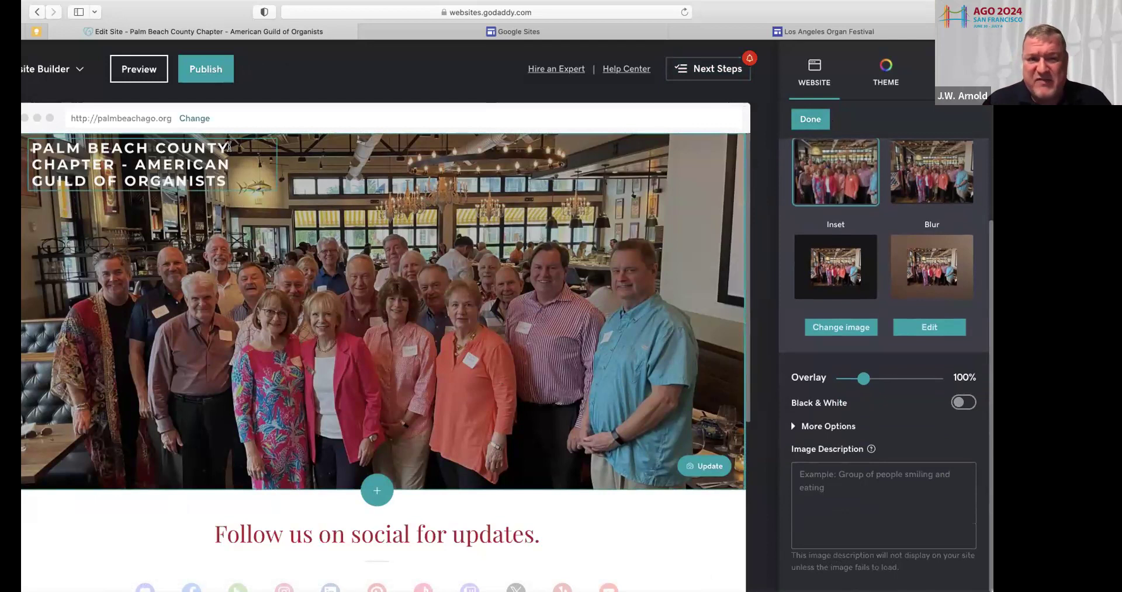
{"action": "left_click", "coordinate": [810, 120]}
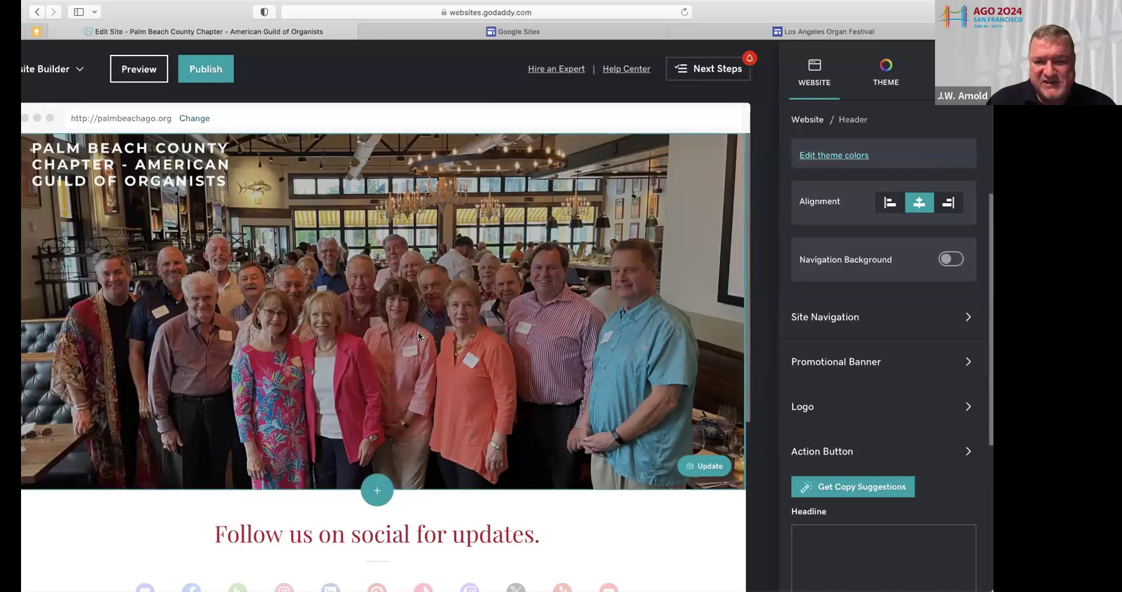
{"action": "scroll", "coordinate": [370, 394], "scroll_direction": "down", "scroll_amount": 3}
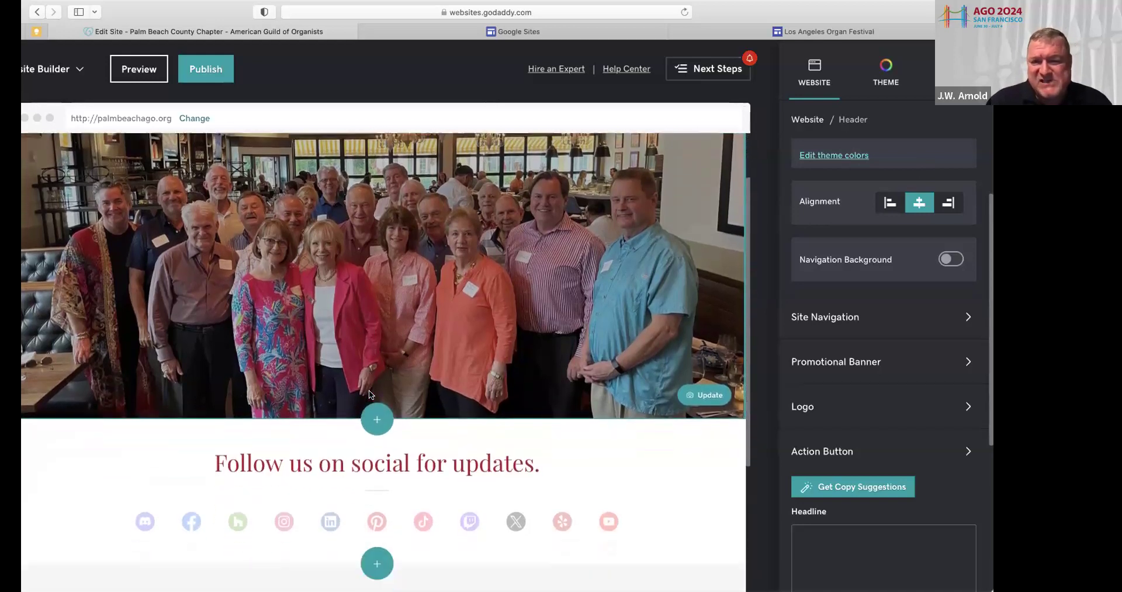
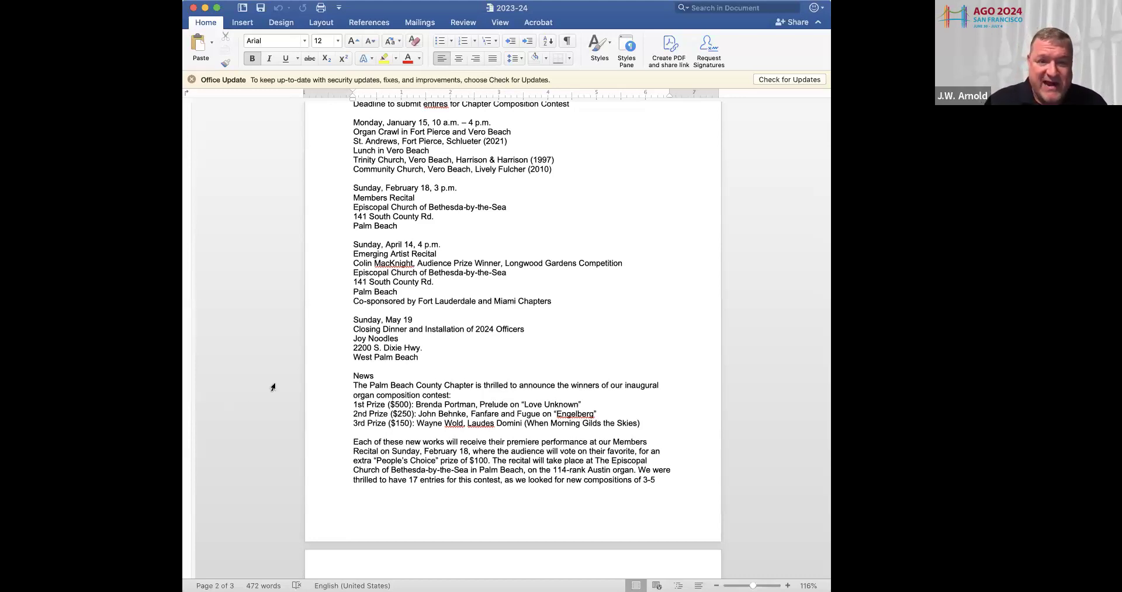
Scroll the Word chapter document back up to the Welcome Message on page 1
{"action": "scroll", "coordinate": [316, 351], "scroll_direction": "up", "scroll_amount": 5}
{"action": "scroll", "coordinate": [316, 350], "scroll_direction": "up", "scroll_amount": 6}
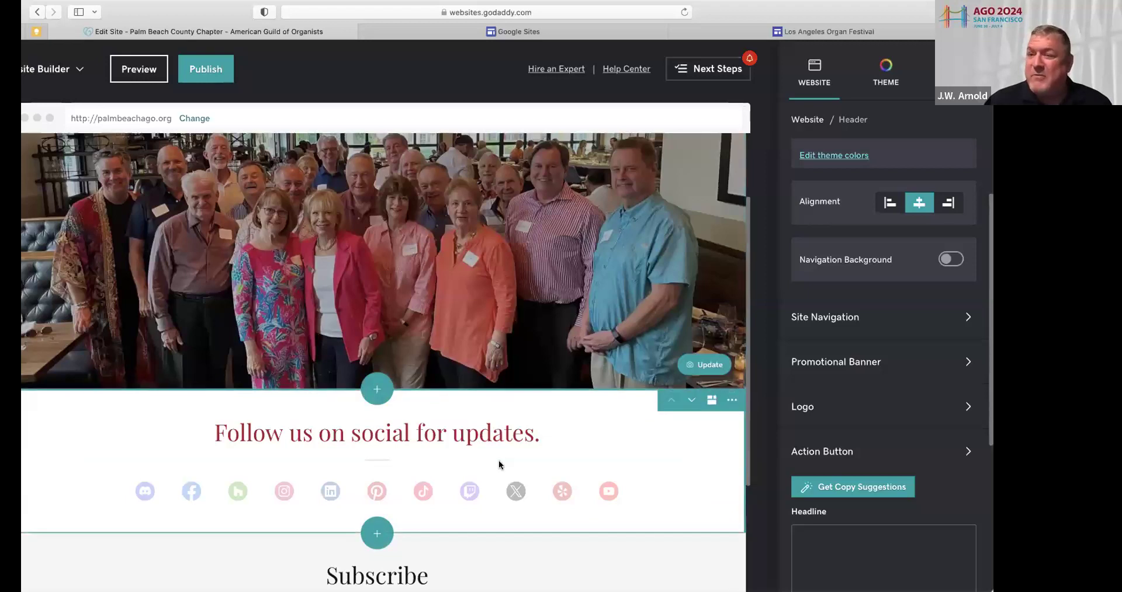
Start adding a new section below the header group photo
{"action": "left_click", "coordinate": [377, 390]}
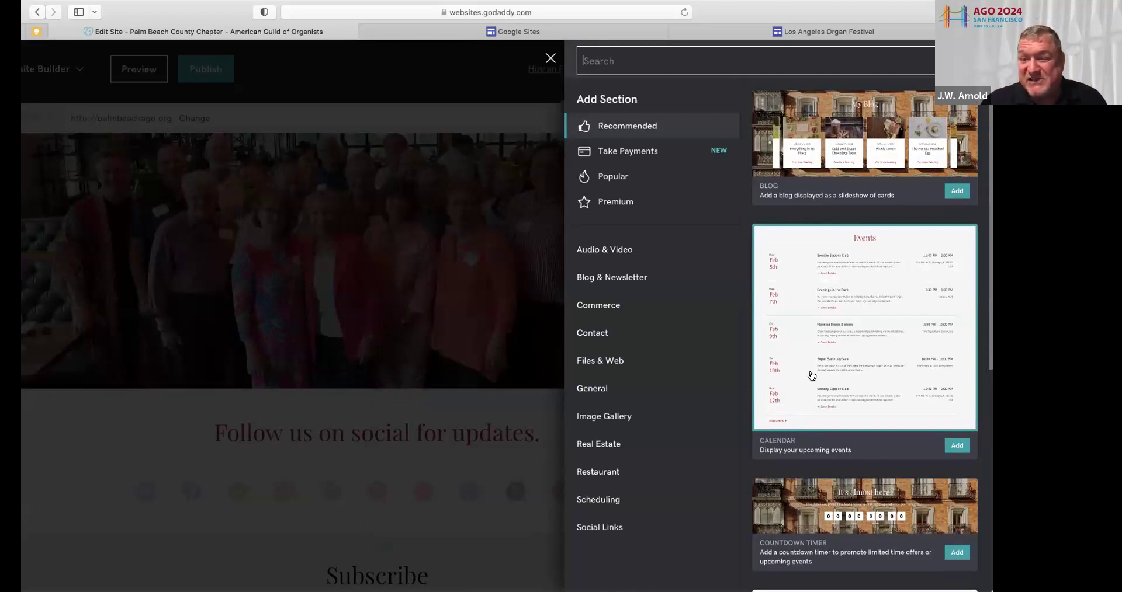
{"action": "scroll", "coordinate": [811, 376], "scroll_direction": "down", "scroll_amount": 5}
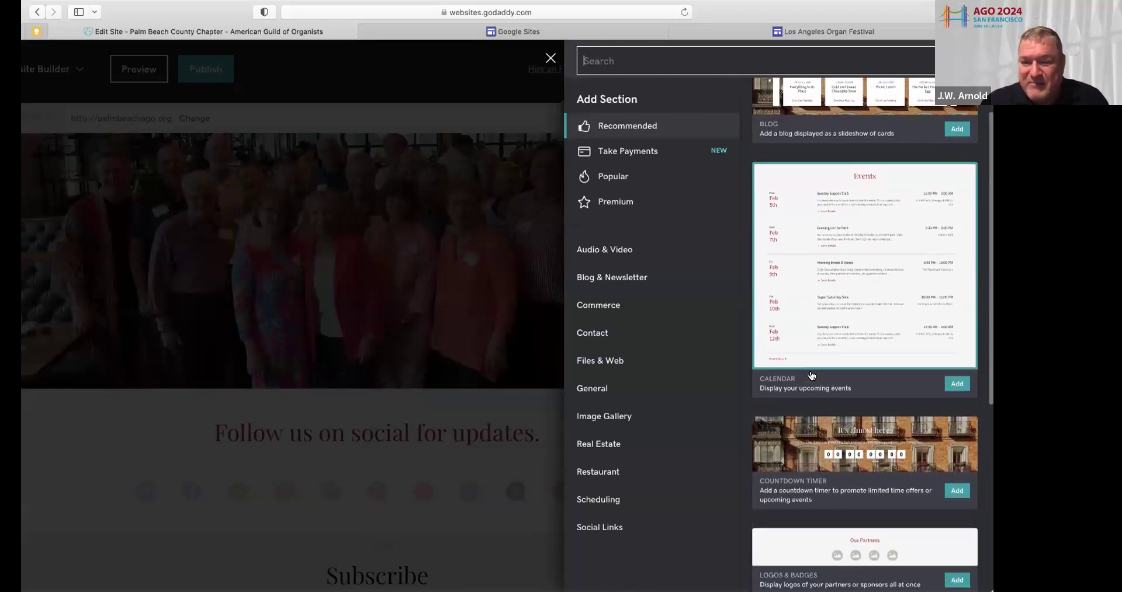
{"action": "scroll", "coordinate": [811, 376], "scroll_direction": "down", "scroll_amount": 1}
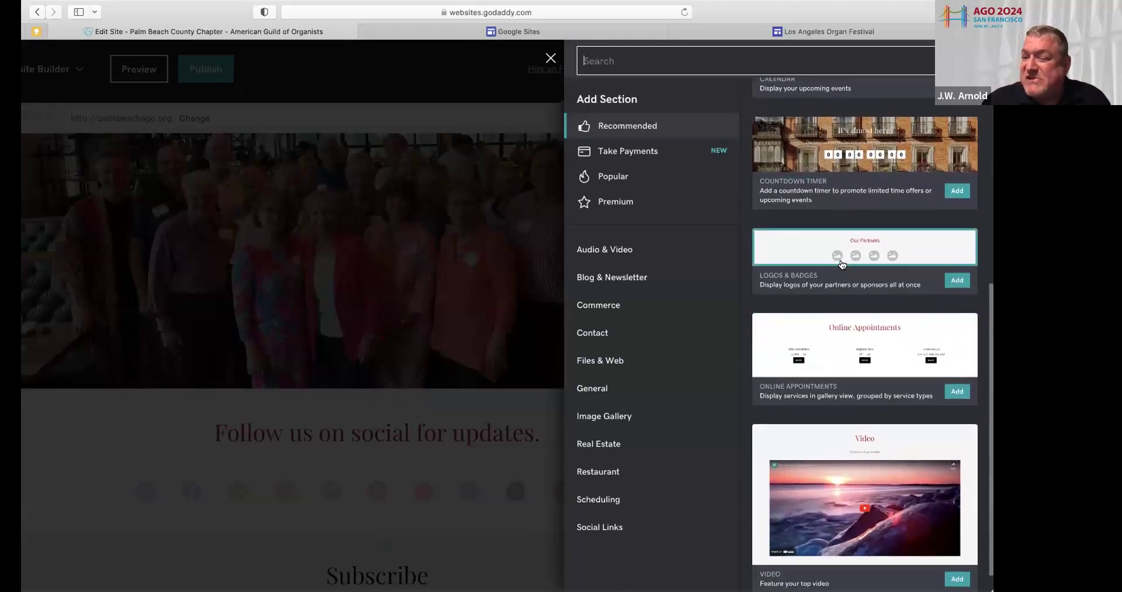
{"action": "scroll", "coordinate": [841, 268], "scroll_direction": "down", "scroll_amount": 1}
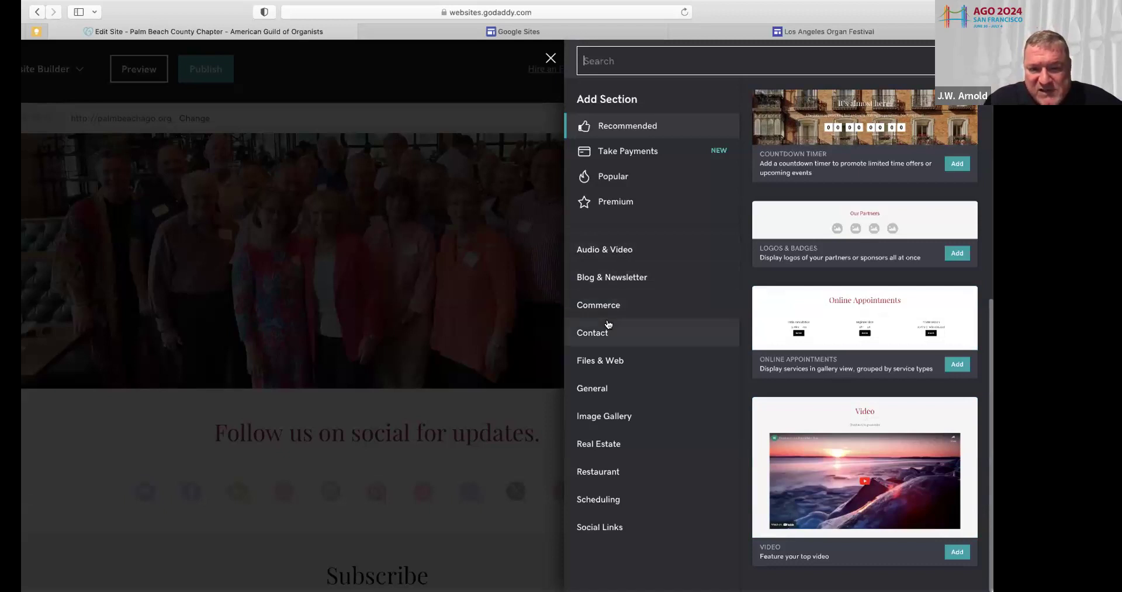
Add the General > Introduction layout 'Welcome visitors to your site'
{"action": "left_click", "coordinate": [601, 388]}
{"action": "scroll", "coordinate": [600, 391], "scroll_direction": "down", "scroll_amount": 5}
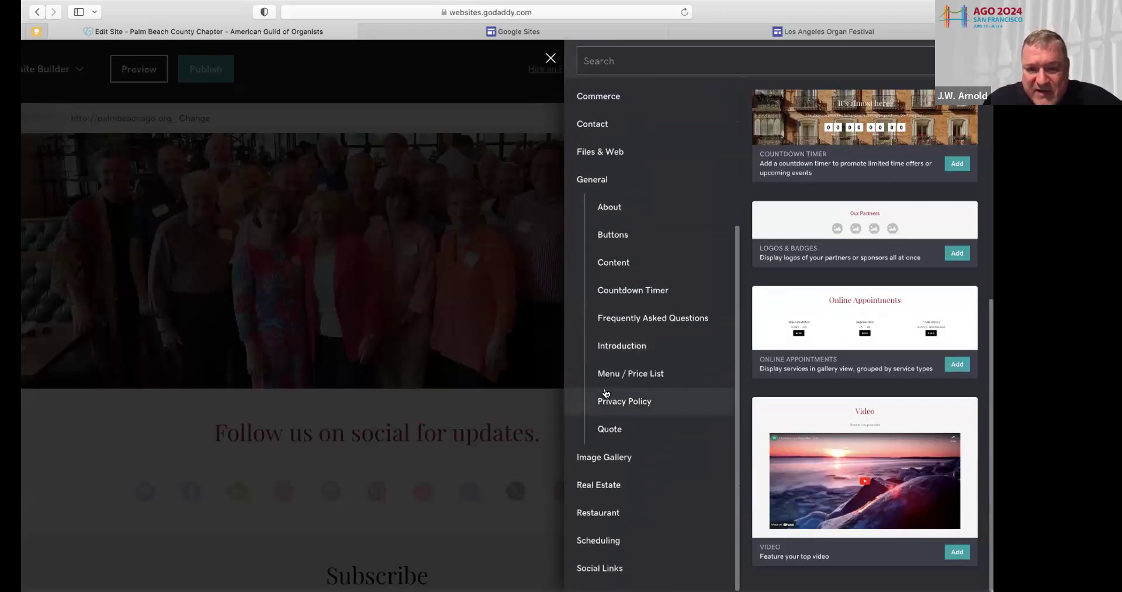
{"action": "left_click", "coordinate": [613, 346]}
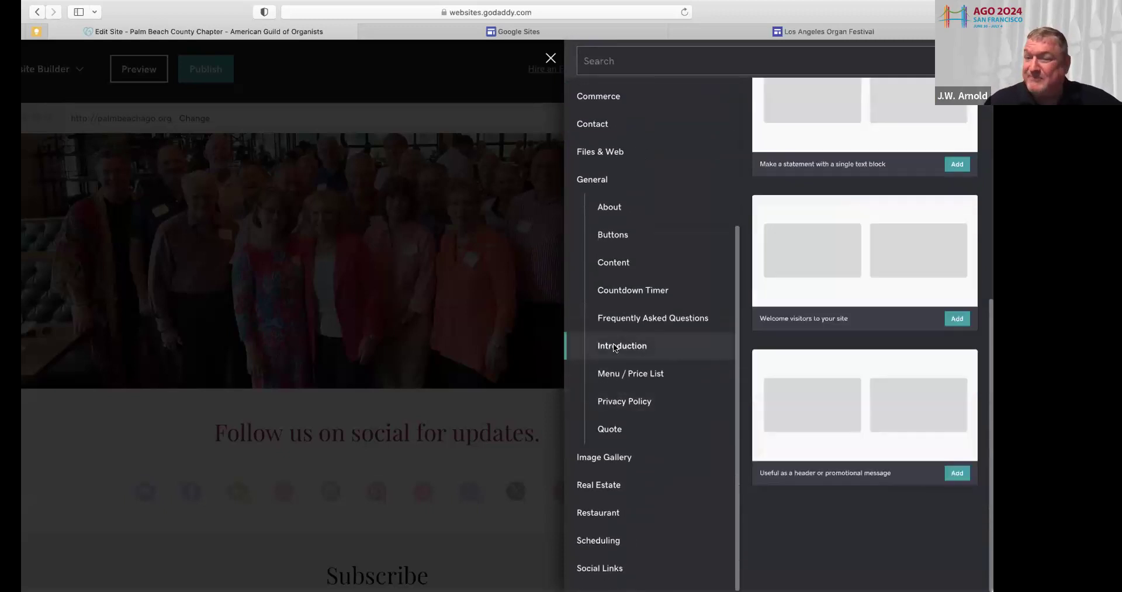
{"action": "scroll", "coordinate": [723, 420], "scroll_direction": "down", "scroll_amount": 1}
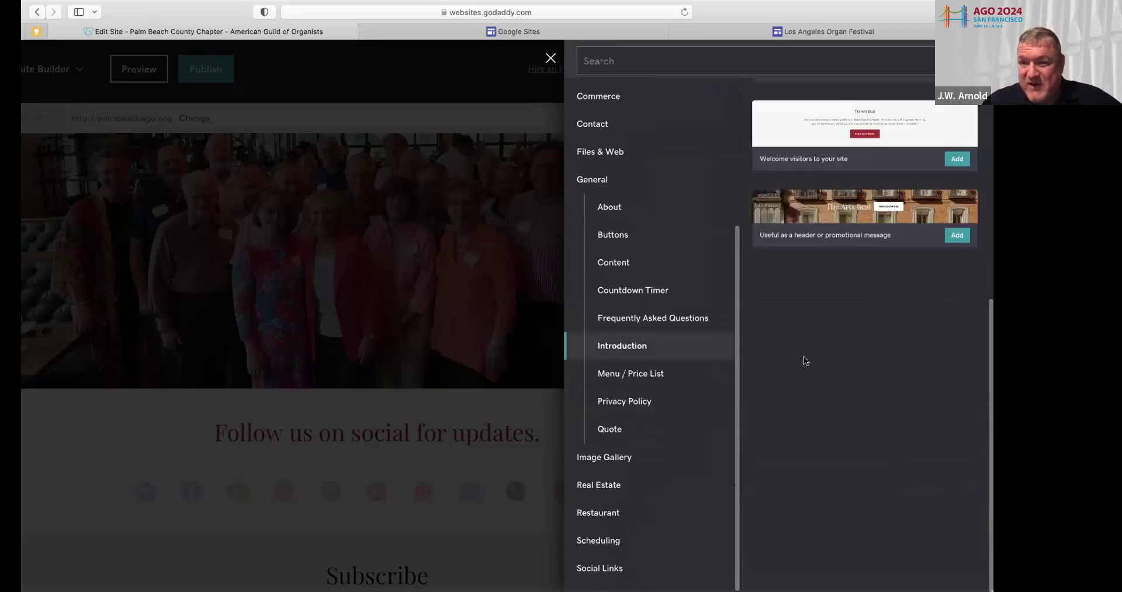
{"action": "scroll", "coordinate": [805, 362], "scroll_direction": "down", "scroll_amount": 1}
{"action": "scroll", "coordinate": [805, 362], "scroll_direction": "down", "scroll_amount": 1}
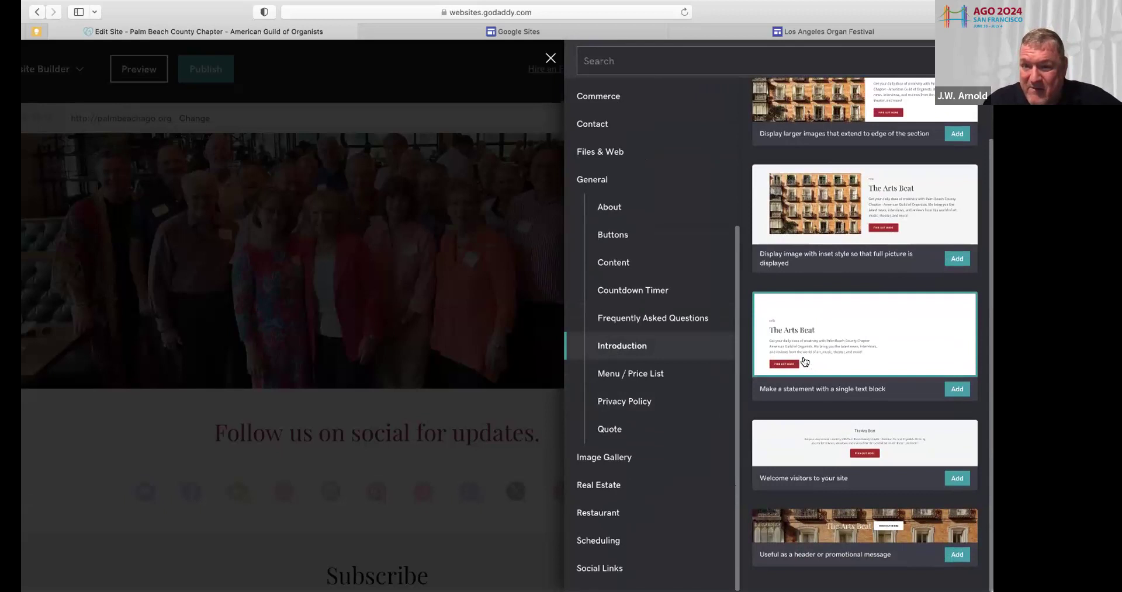
{"action": "scroll", "coordinate": [805, 362], "scroll_direction": "up", "scroll_amount": 2}
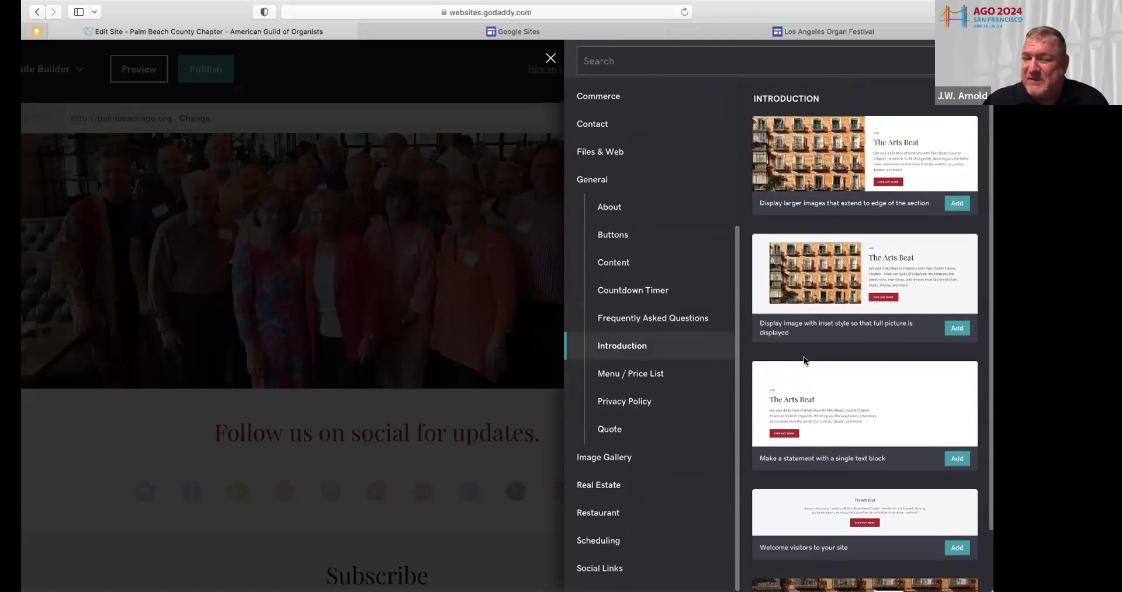
{"action": "scroll", "coordinate": [804, 361], "scroll_direction": "down", "scroll_amount": 2}
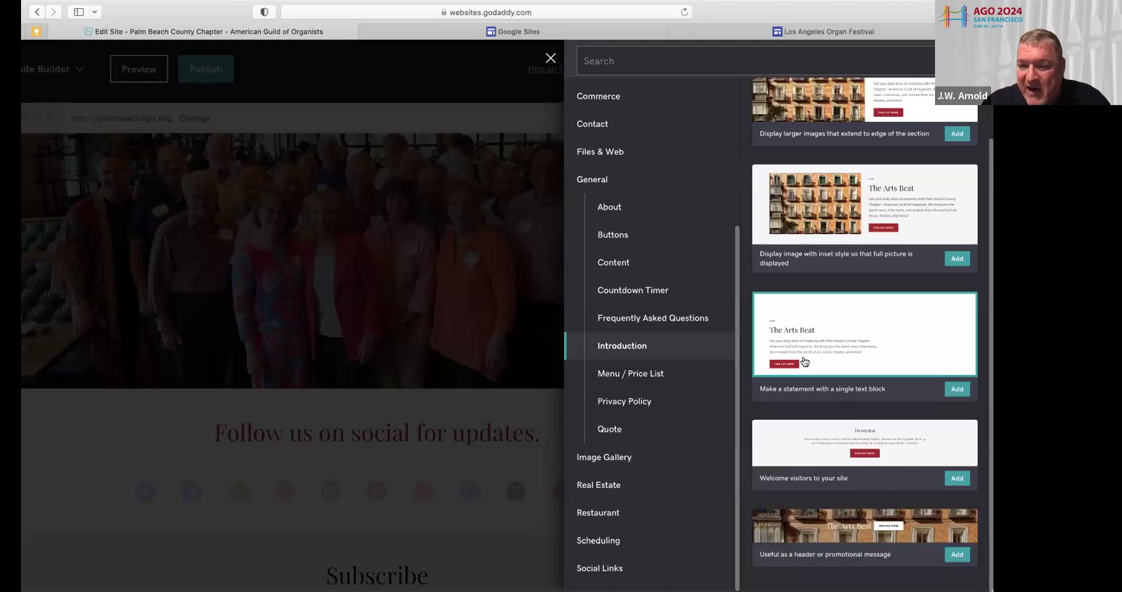
{"action": "left_click", "coordinate": [953, 479]}
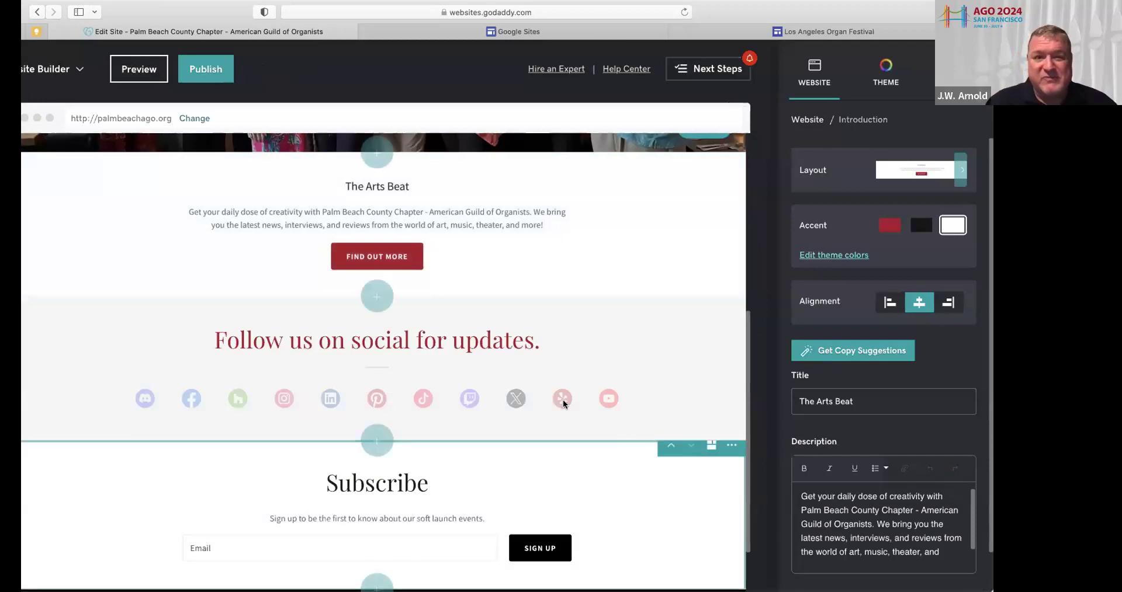
Replace 'The Arts Beat' with the title 'Message from the Chapter Dean' in XL size
{"action": "left_click_drag", "start_coordinate": [409, 184], "coordinate": [311, 180]}
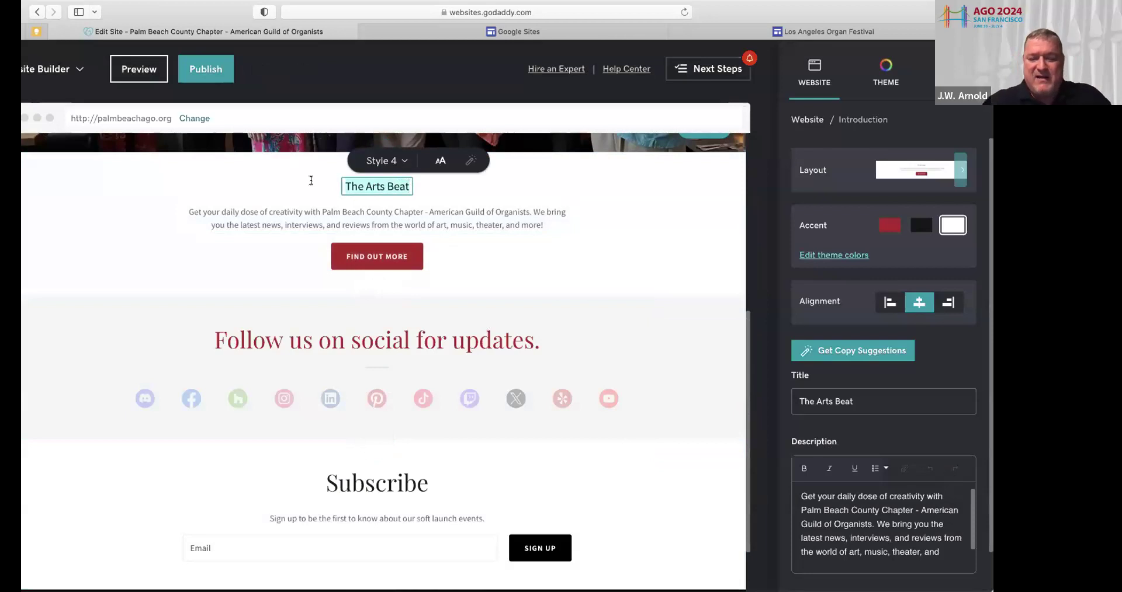
{"action": "type", "text": "Message from the Chapter Dean"}
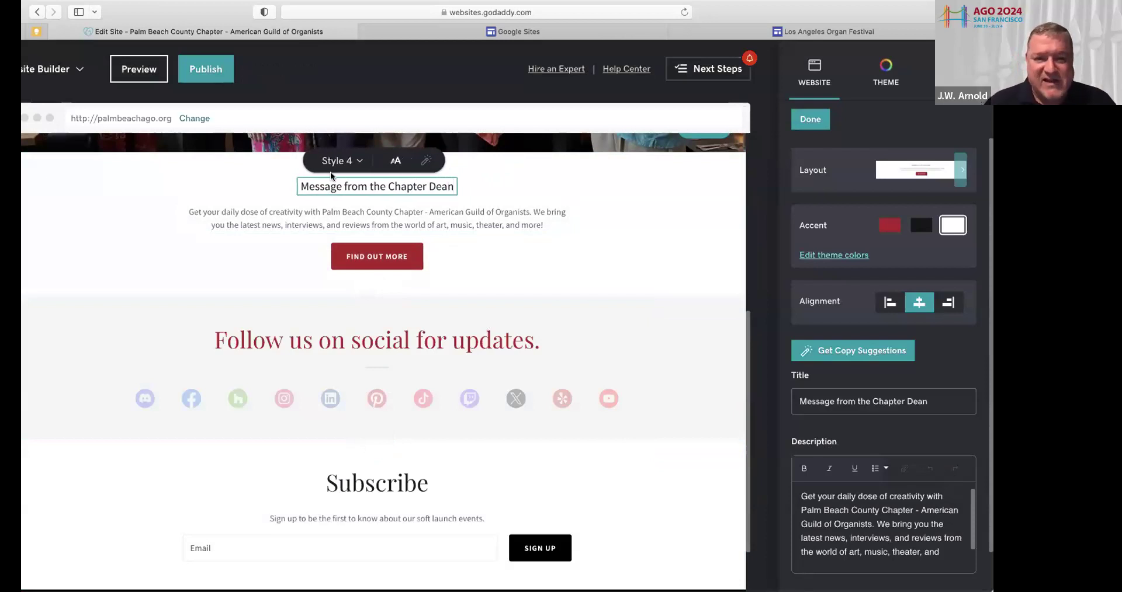
{"action": "left_click_drag", "start_coordinate": [452, 185], "coordinate": [300, 186]}
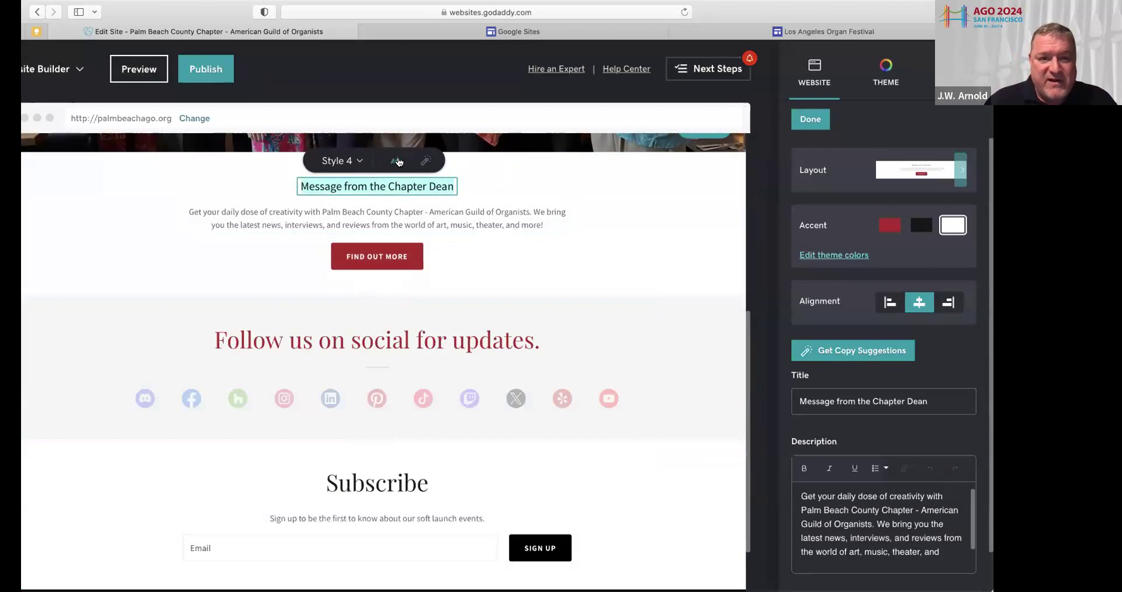
{"action": "left_click", "coordinate": [395, 163]}
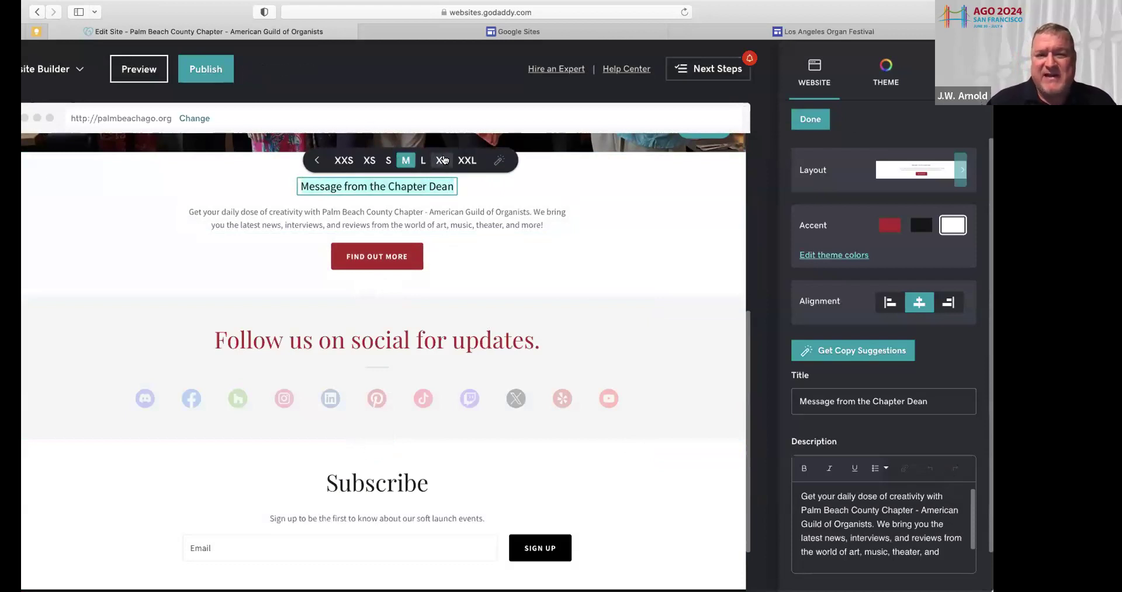
{"action": "left_click", "coordinate": [442, 159]}
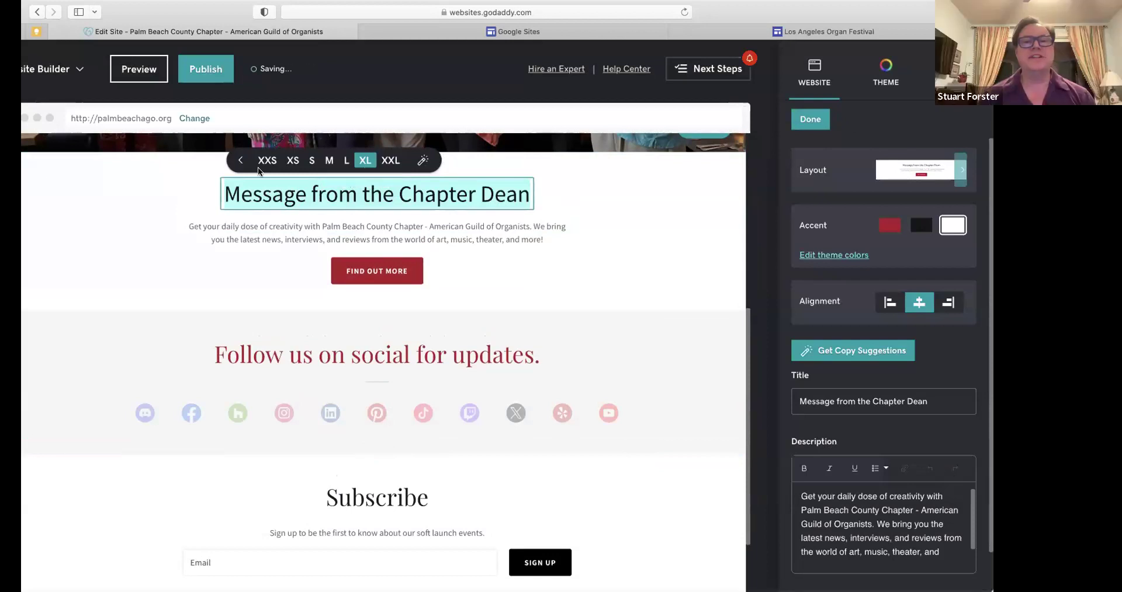
{"action": "left_click", "coordinate": [240, 161]}
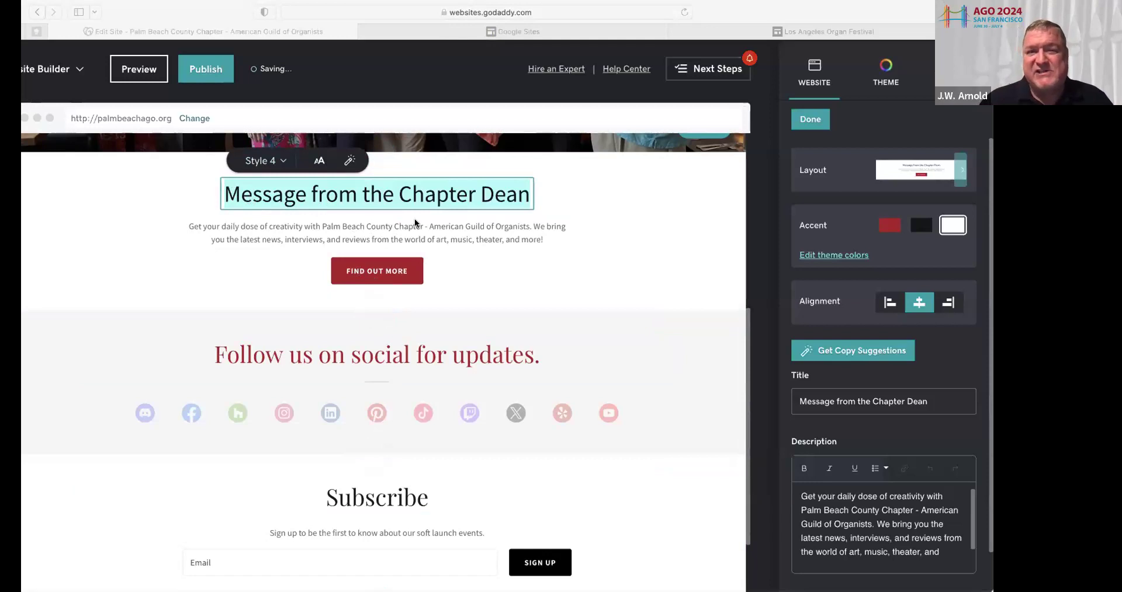
{"action": "left_click", "coordinate": [801, 12]}
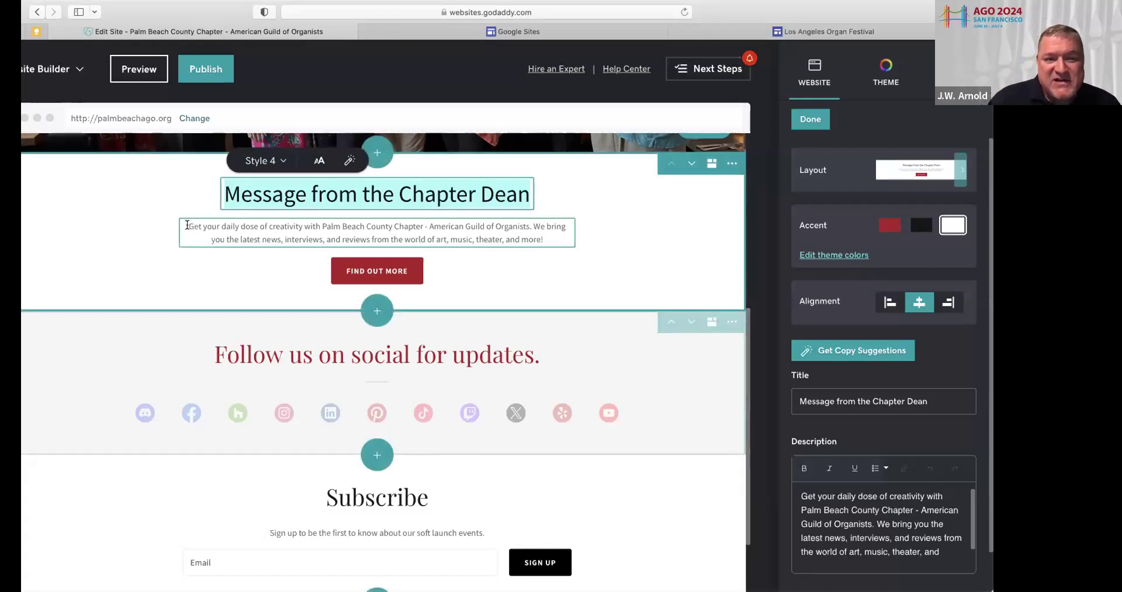
Clear the placeholder description, removing the accidentally pasted Facebook link
{"action": "left_click", "coordinate": [187, 226]}
{"action": "left_click_drag", "start_coordinate": [187, 226], "coordinate": [553, 240]}
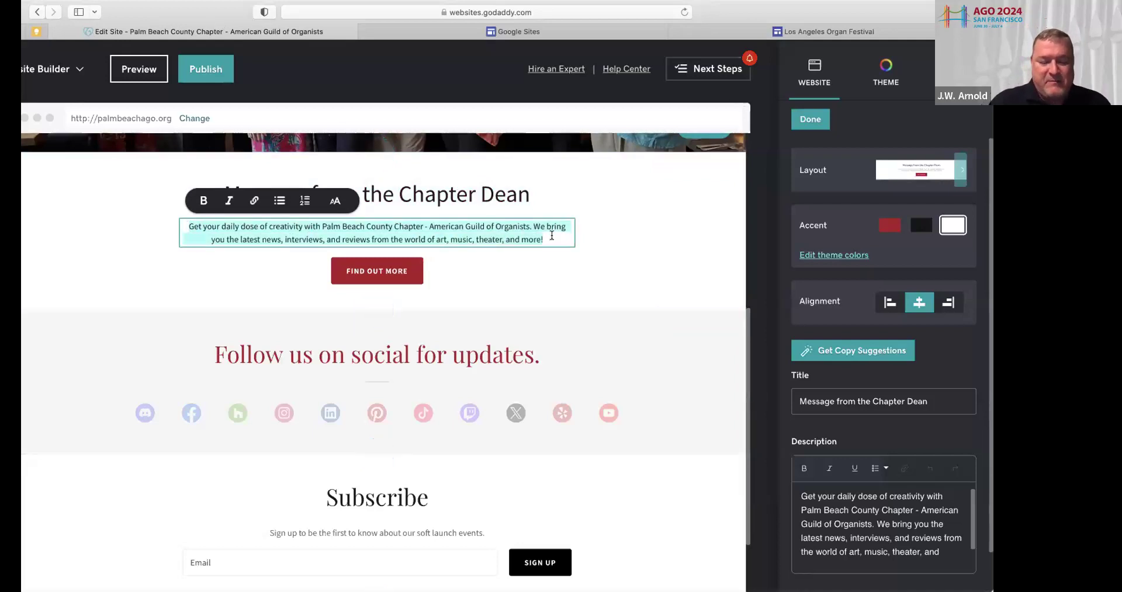
{"action": "type", "text": "https://www.facebook.com/ArtFrenzie"}
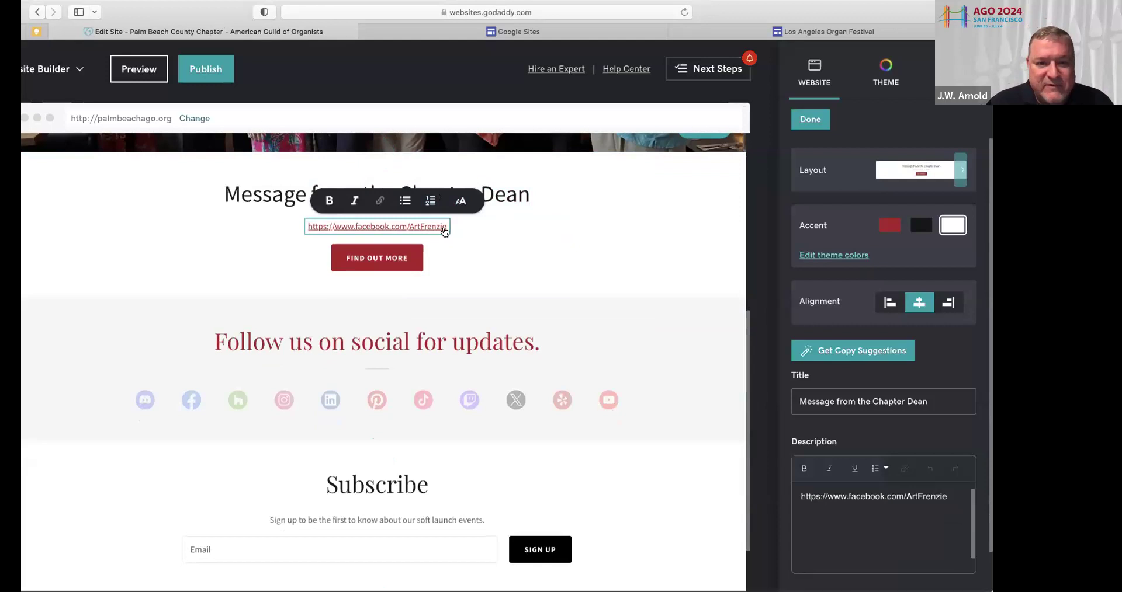
{"action": "left_click_drag", "start_coordinate": [445, 226], "coordinate": [296, 222]}
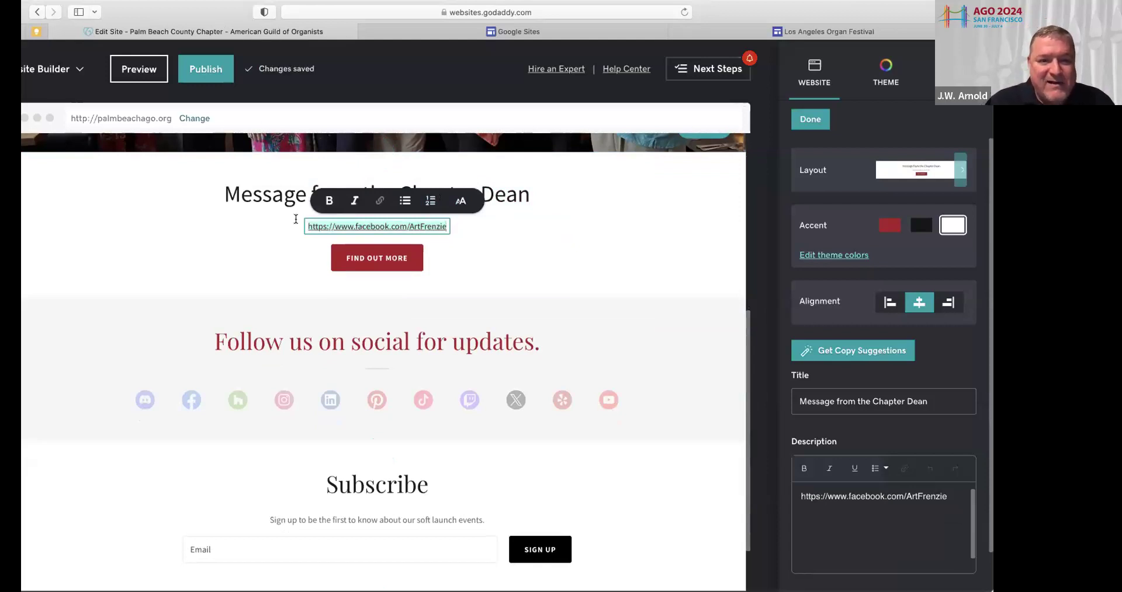
{"action": "key", "text": "BackSpace"}
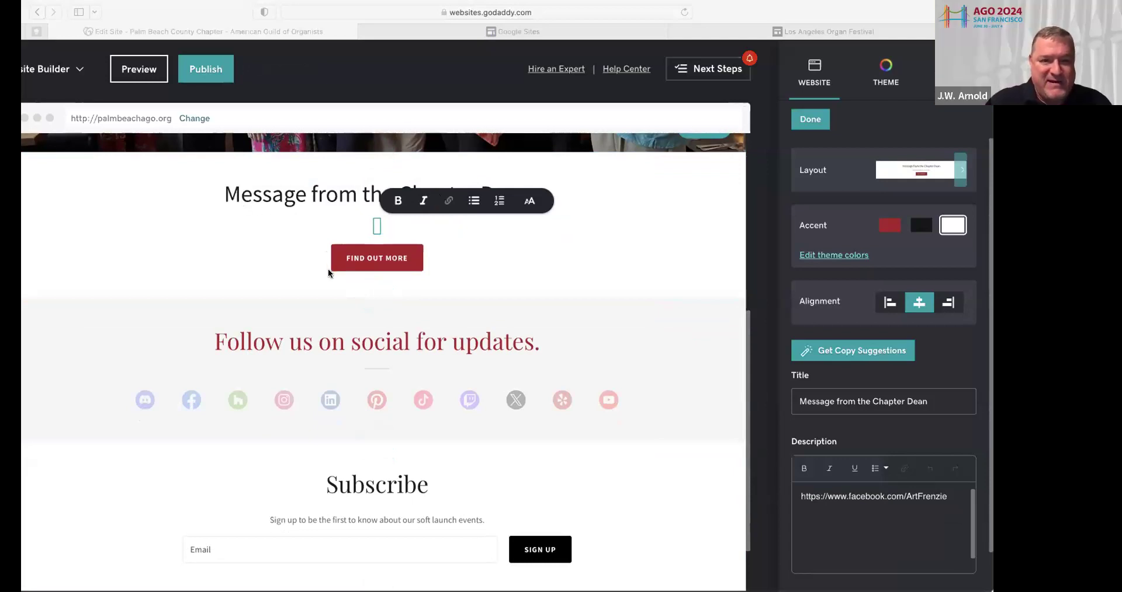
{"action": "left_click", "coordinate": [836, 14]}
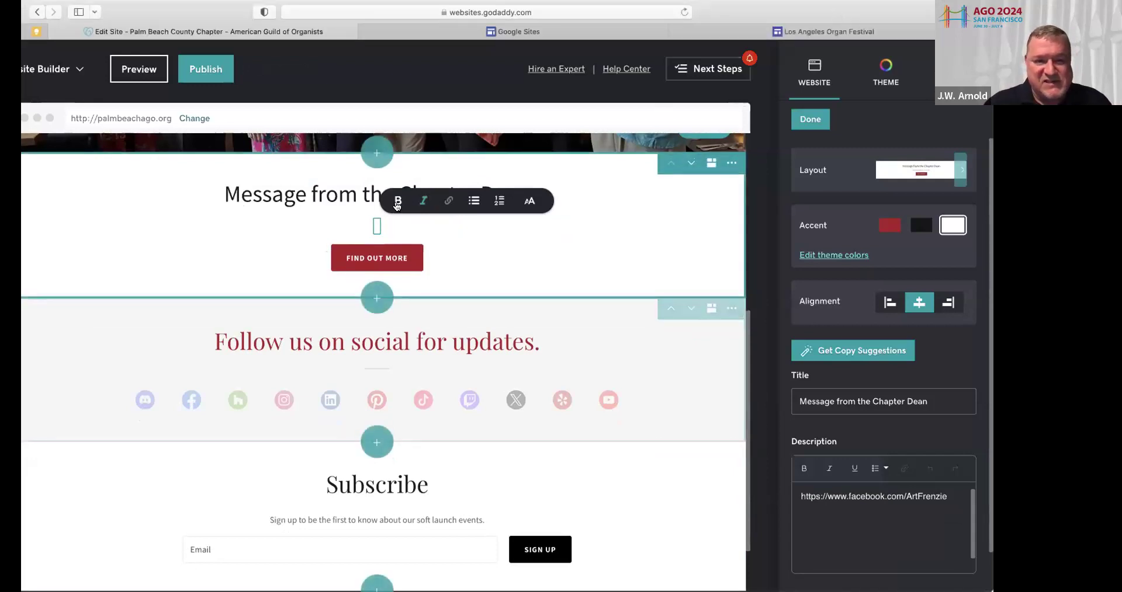
Paste the dean's welcome message from Word into the Description box
{"action": "left_click", "coordinate": [376, 227]}
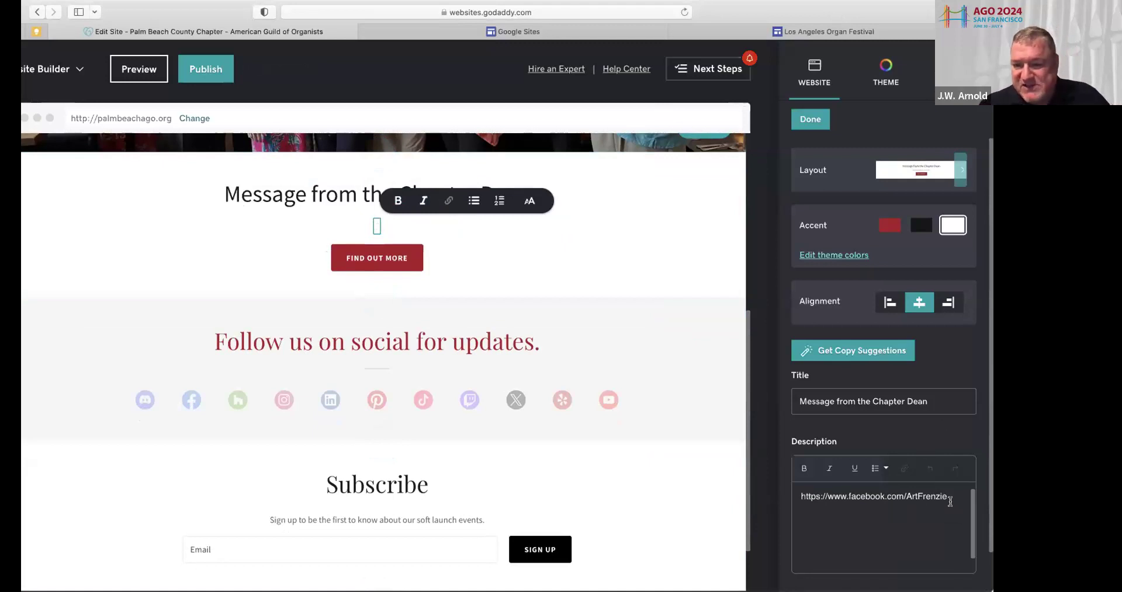
{"action": "left_click_drag", "start_coordinate": [951, 494], "coordinate": [808, 496]}
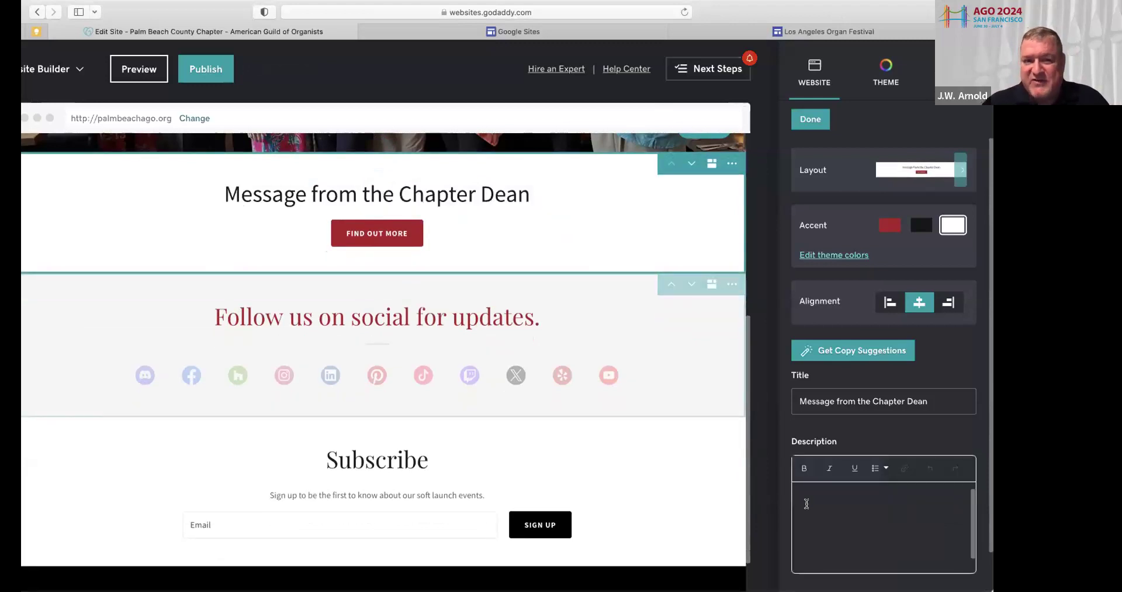
{"action": "key", "text": "super+v"}
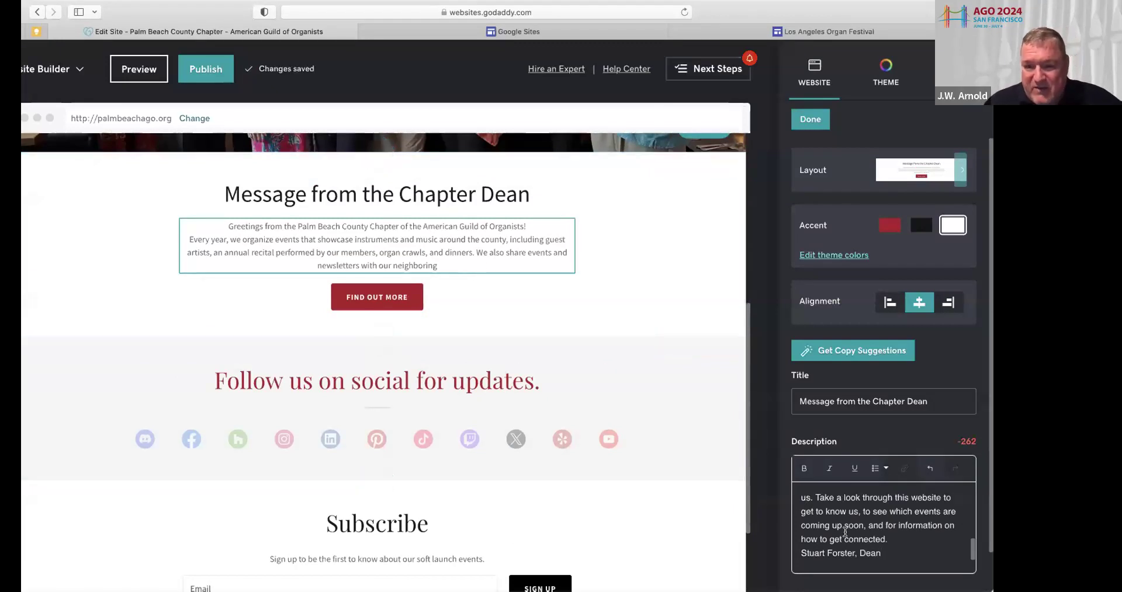
{"action": "left_click_drag", "start_coordinate": [442, 266], "coordinate": [229, 224]}
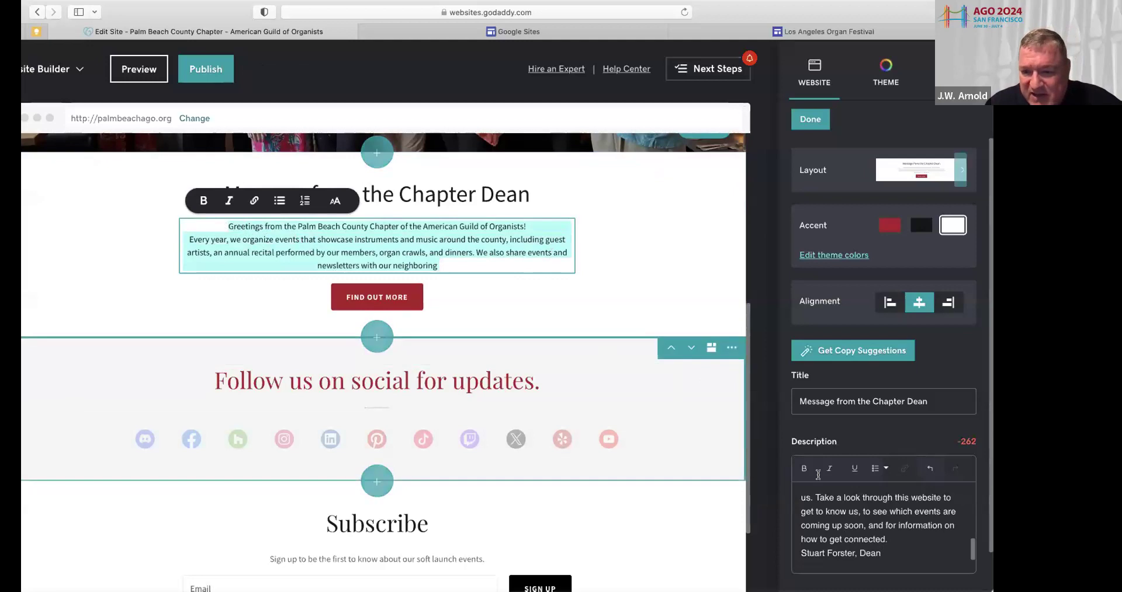
{"action": "scroll", "coordinate": [818, 474], "scroll_direction": "down", "scroll_amount": 2}
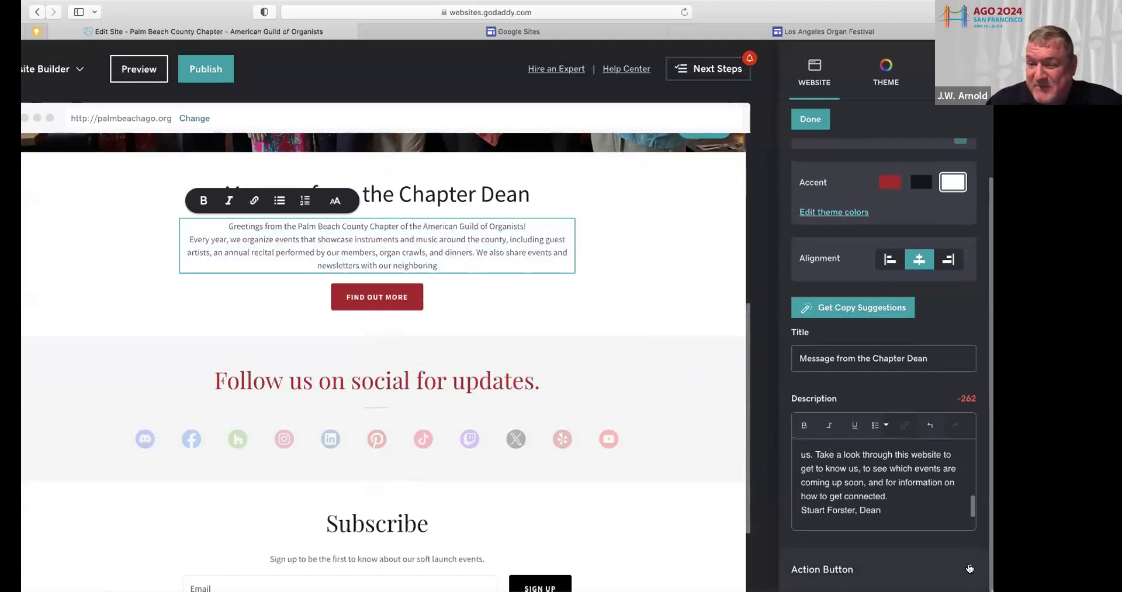
Remove the Find Out More button from the section
{"action": "left_click", "coordinate": [969, 568]}
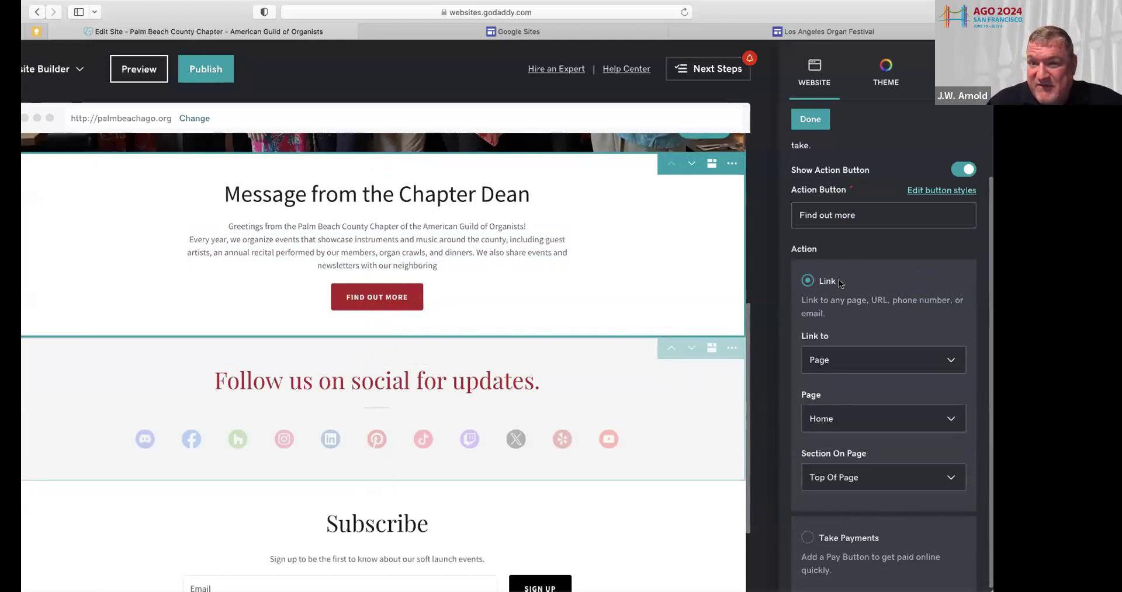
{"action": "left_click", "coordinate": [961, 170]}
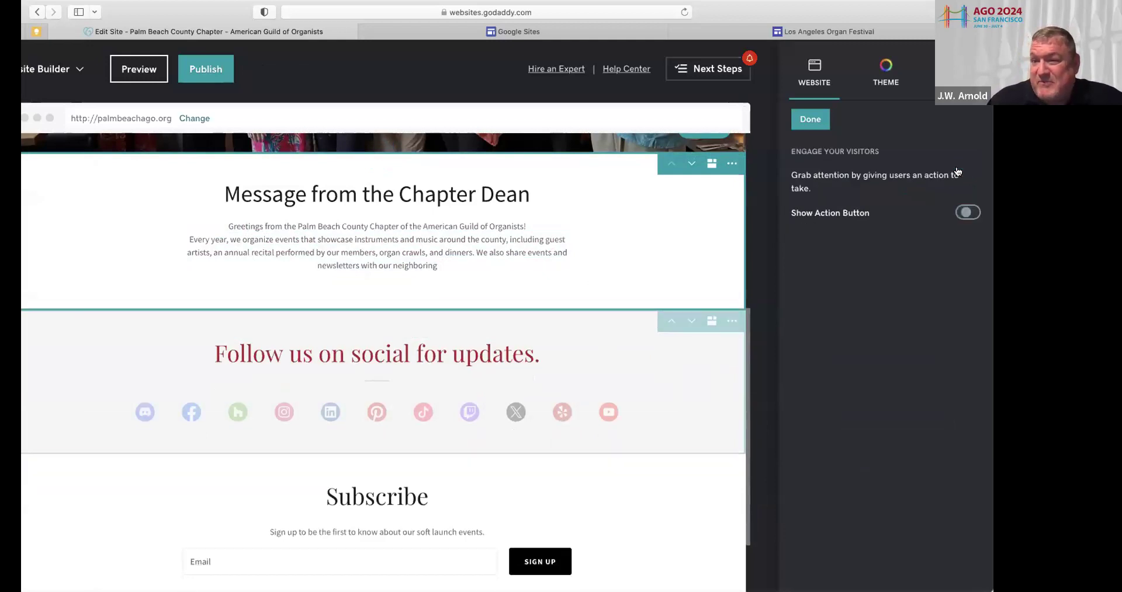
{"action": "left_click", "coordinate": [811, 119]}
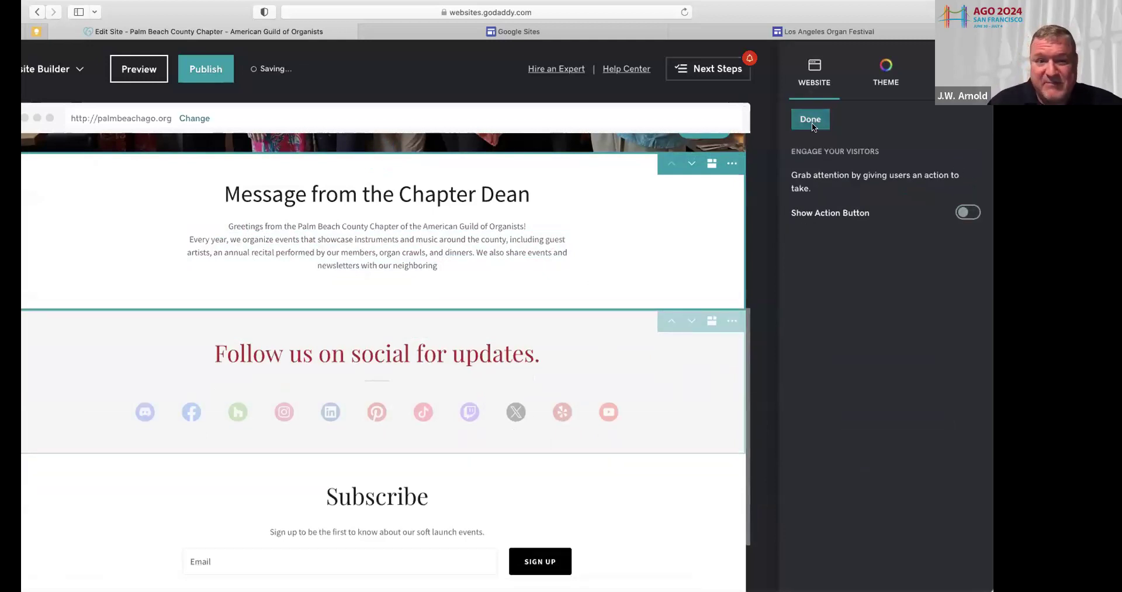
Delete the guest artists, recitals, organ crawls and dinners list from the dean's message
{"action": "left_click", "coordinate": [378, 265]}
{"action": "left_click", "coordinate": [391, 263]}
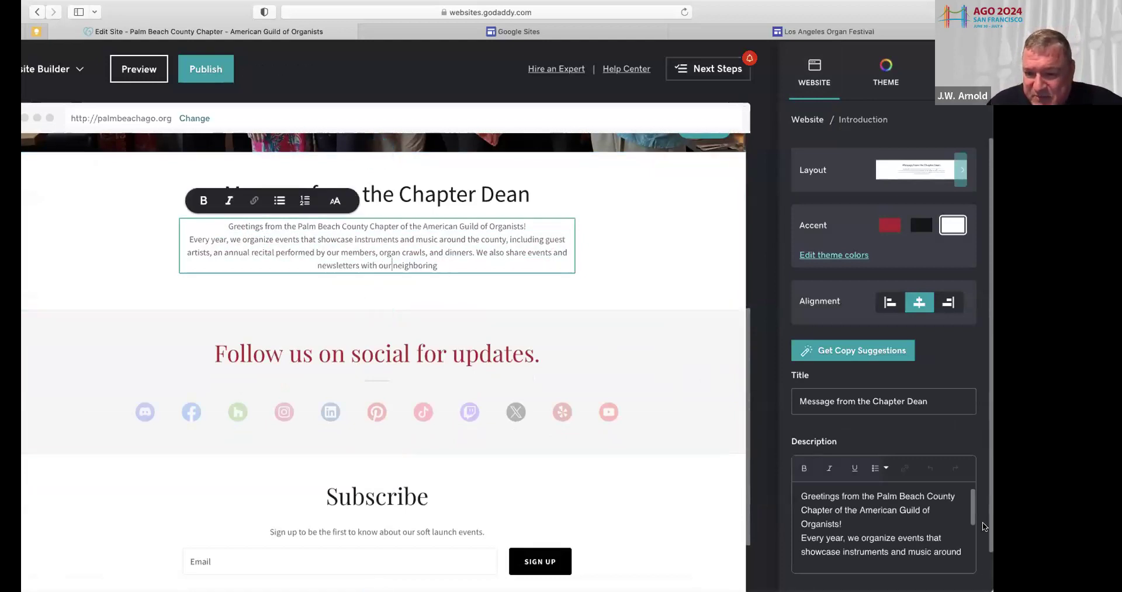
{"action": "left_click_drag", "start_coordinate": [972, 519], "coordinate": [973, 548]}
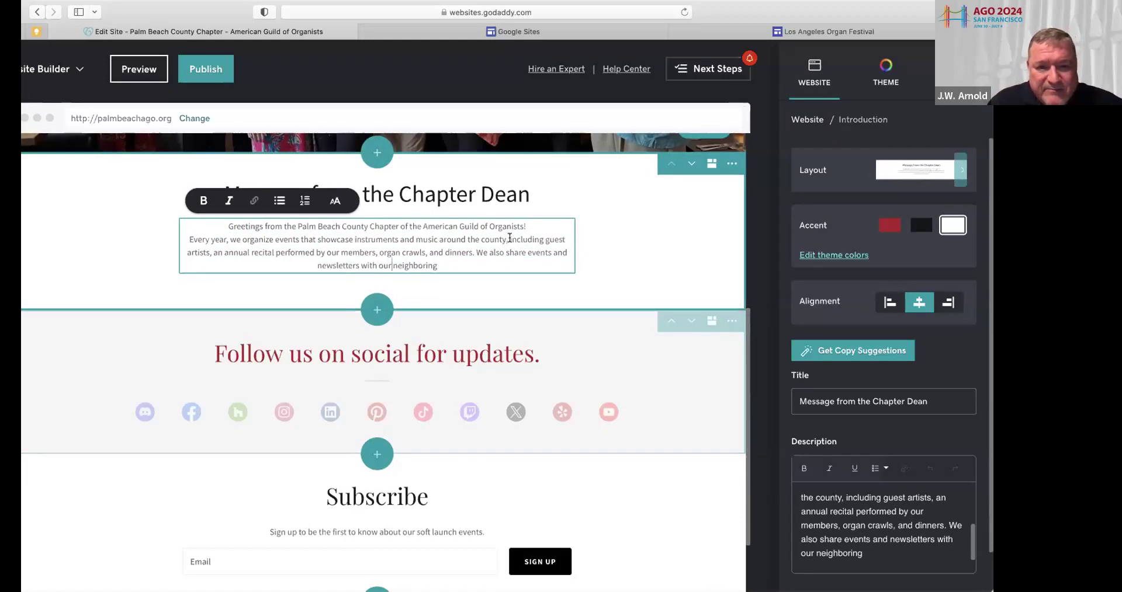
{"action": "left_click_drag", "start_coordinate": [505, 238], "coordinate": [474, 253]}
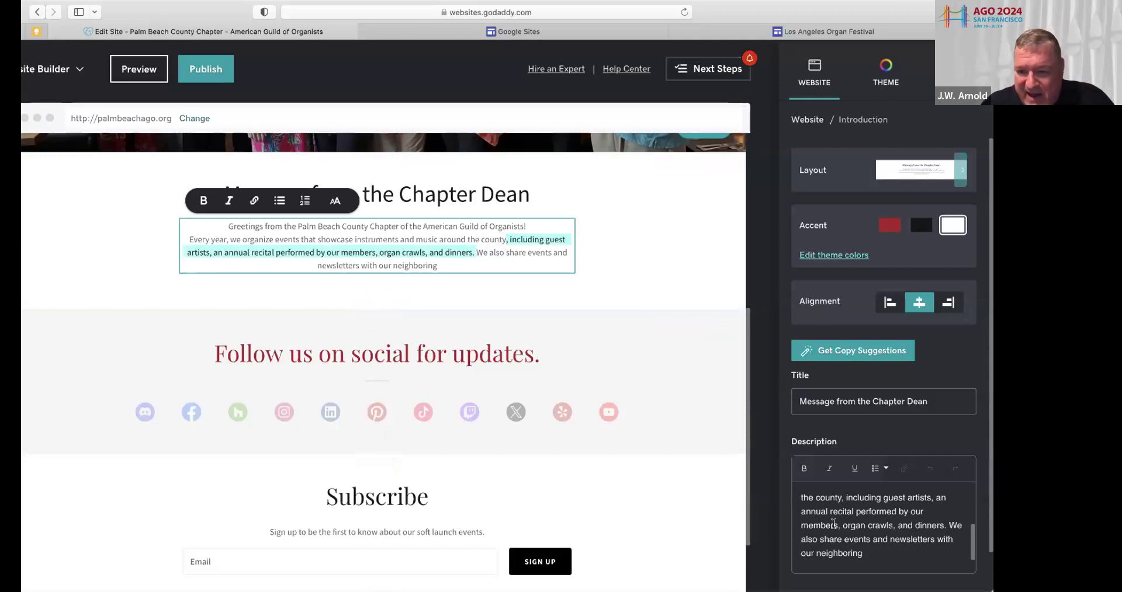
{"action": "left_click", "coordinate": [833, 521]}
{"action": "scroll", "coordinate": [833, 521], "scroll_direction": "up", "scroll_amount": 2}
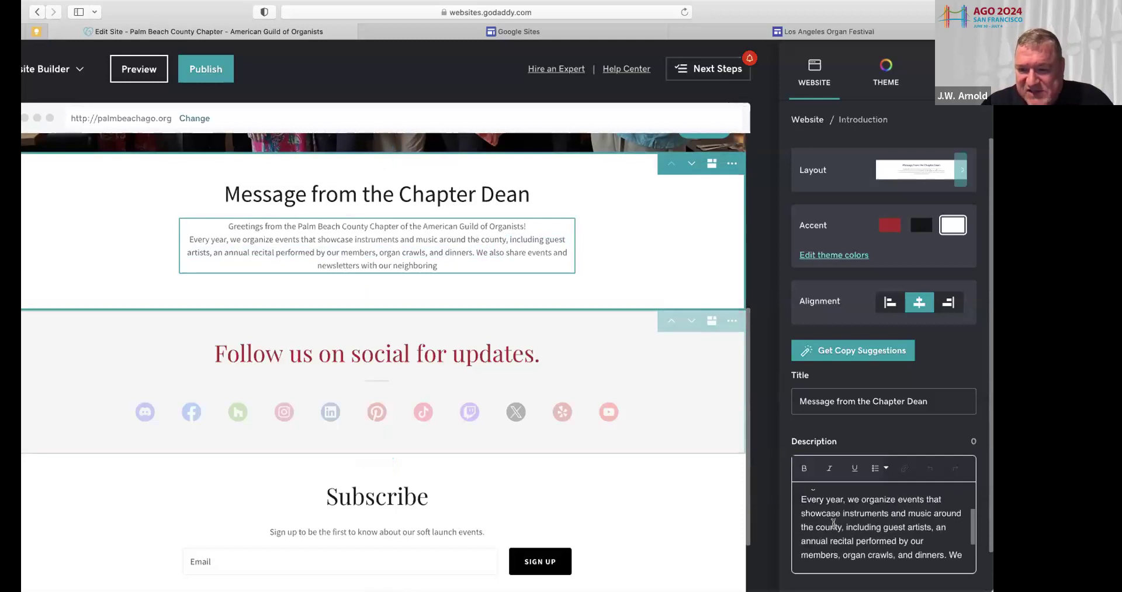
{"action": "left_click_drag", "start_coordinate": [845, 527], "coordinate": [943, 525]}
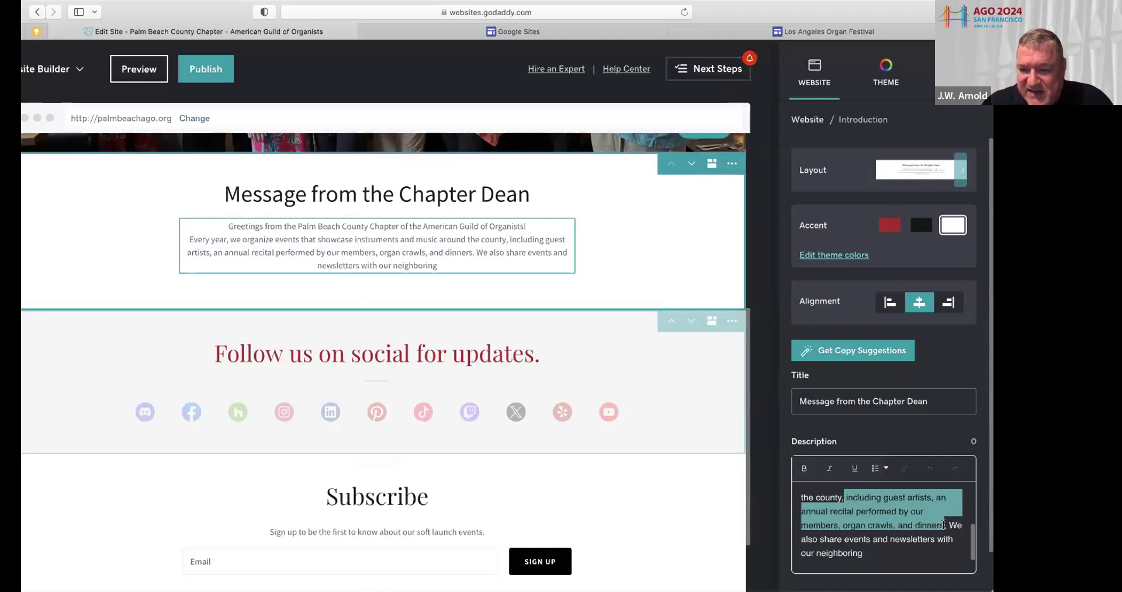
{"action": "key", "text": "BackSpace"}
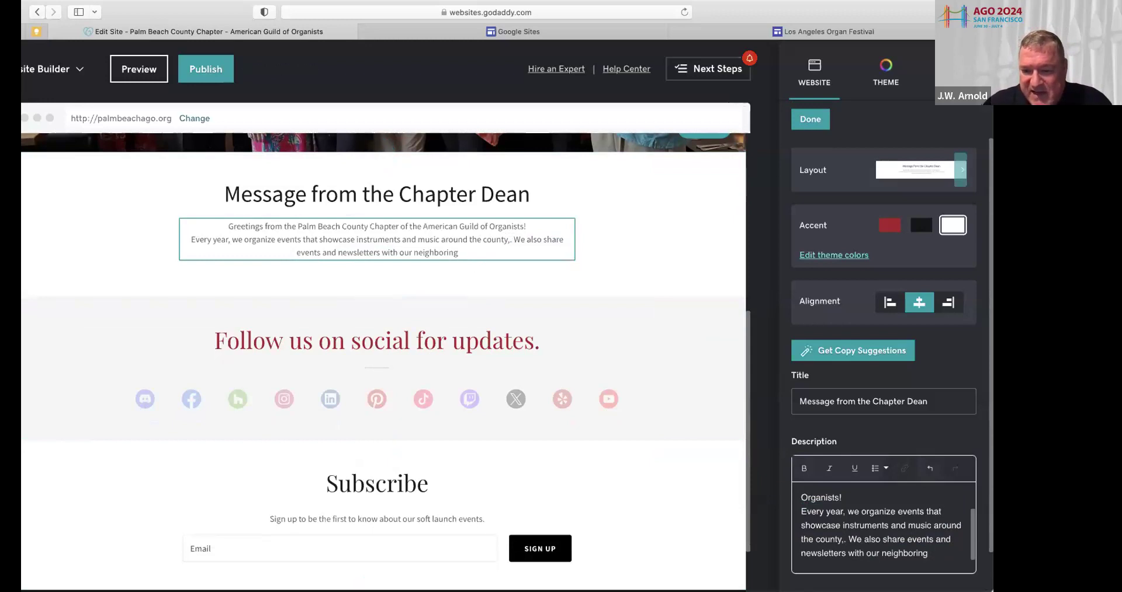
{"action": "key", "text": "BackSpace"}
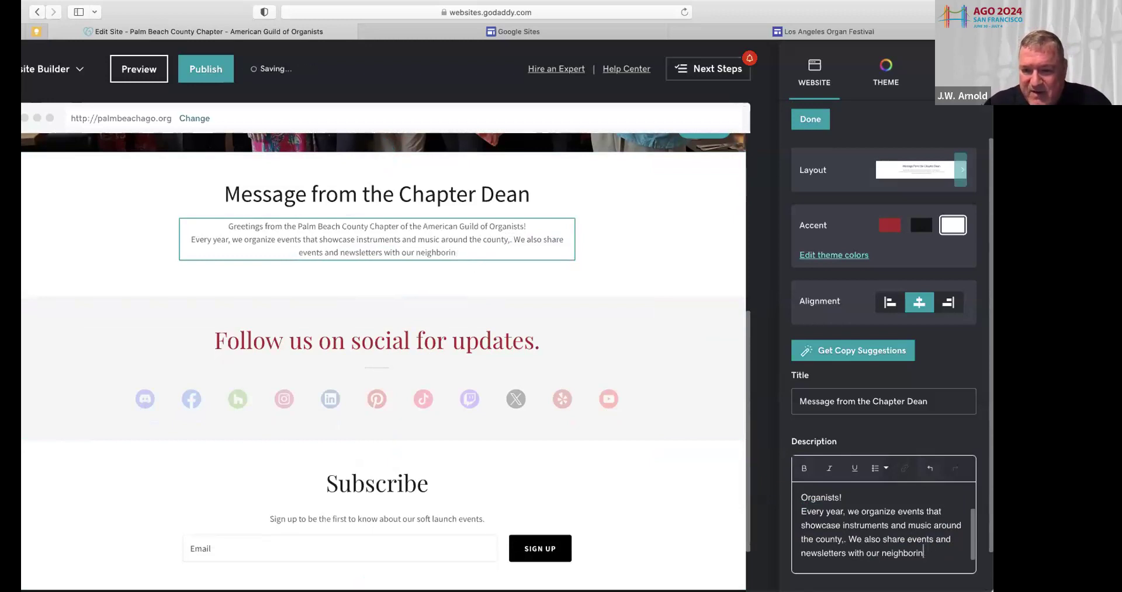
{"action": "type", "text": "g"}
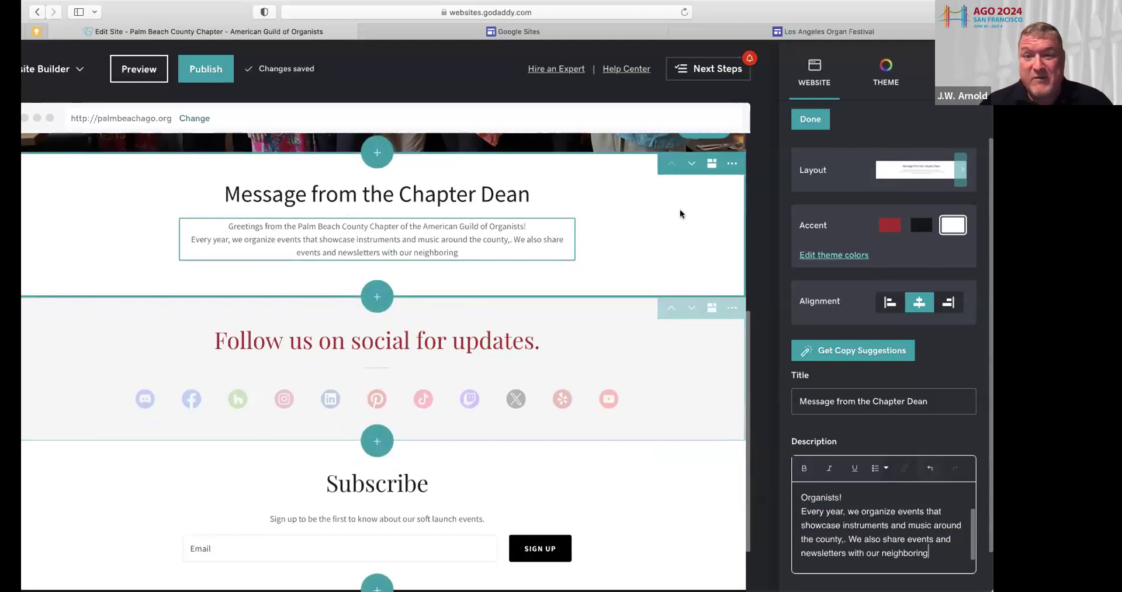
{"action": "left_click", "coordinate": [732, 164]}
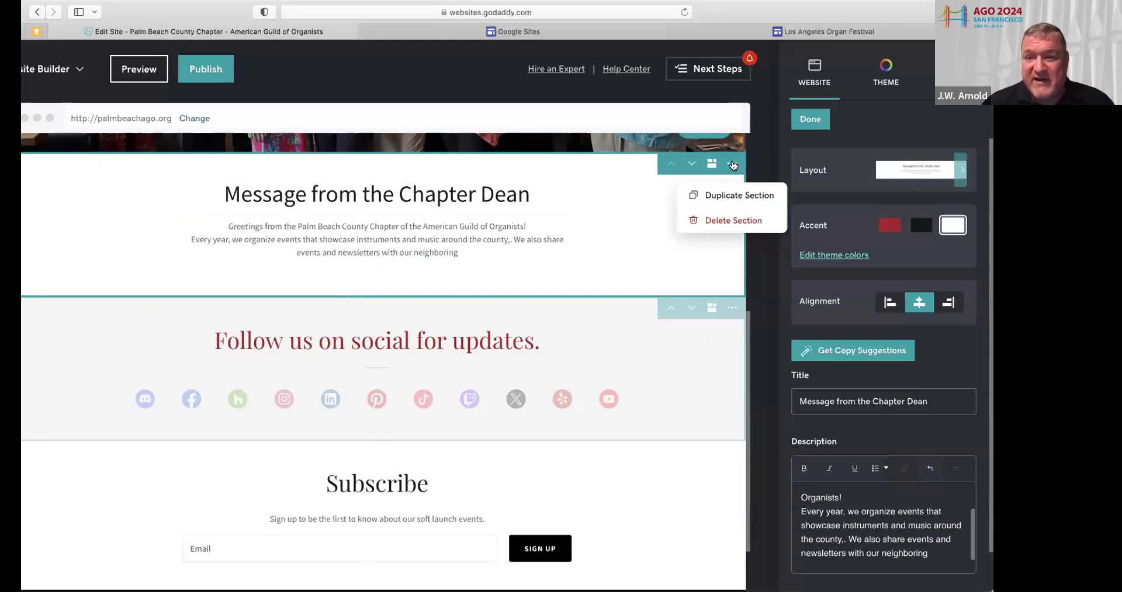
Delete the Message from the Chapter Dean section and confirm the deletion
{"action": "left_click", "coordinate": [730, 220]}
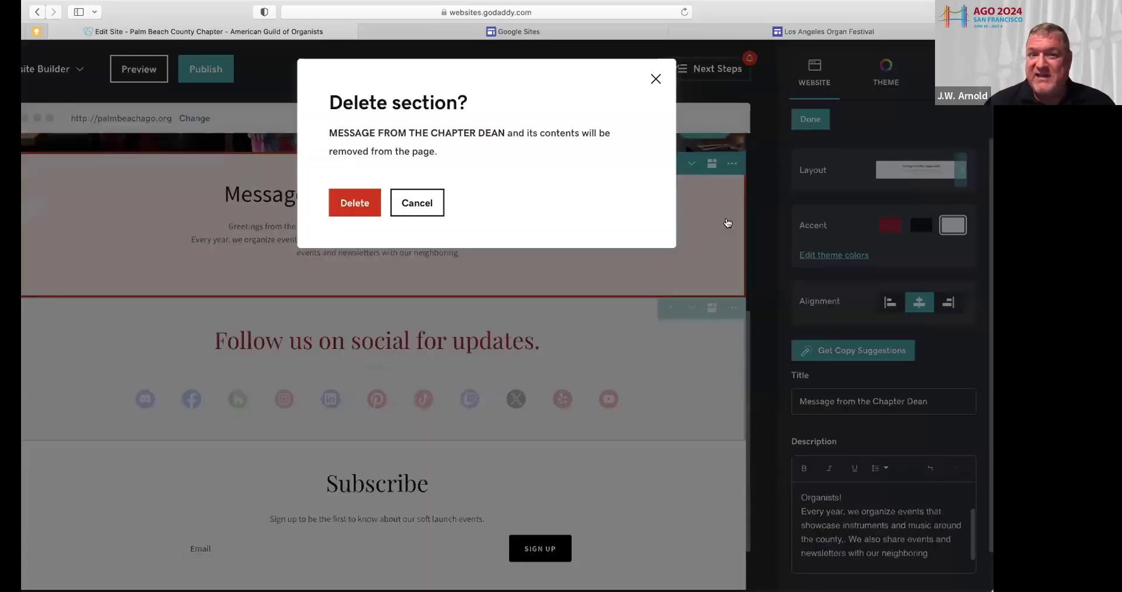
{"action": "left_click", "coordinate": [347, 204]}
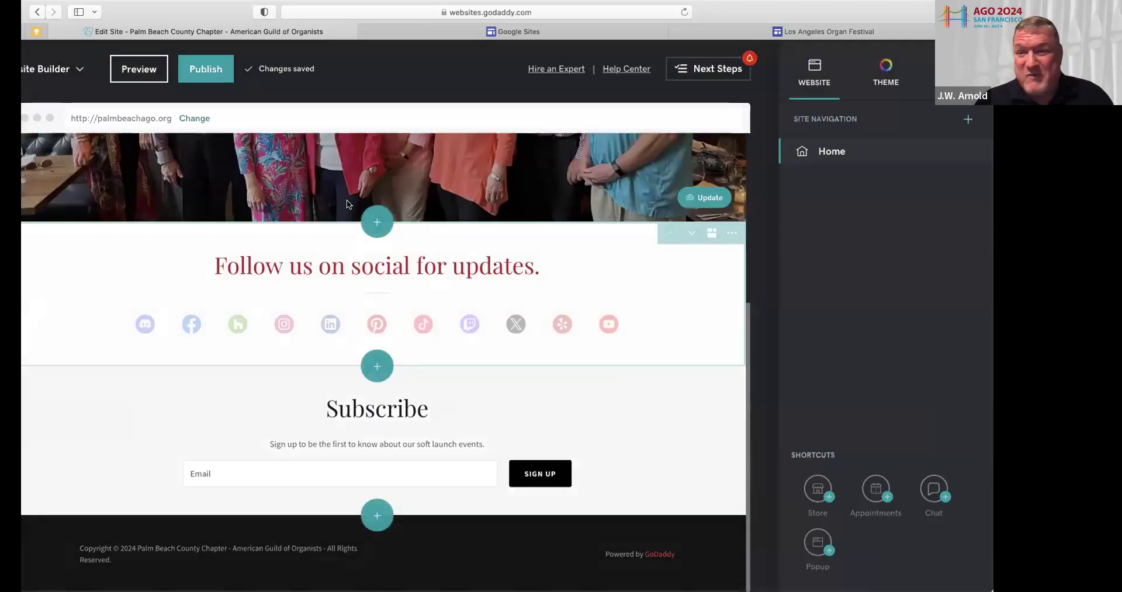
Start a new section and choose the General > About category
{"action": "left_click", "coordinate": [376, 223]}
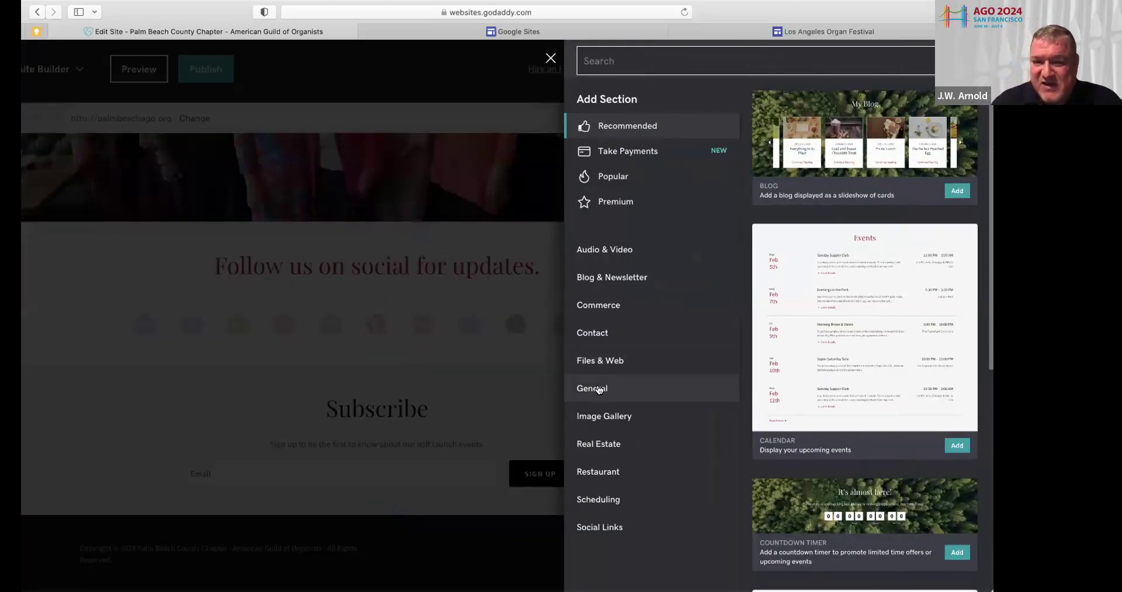
{"action": "left_click", "coordinate": [598, 389]}
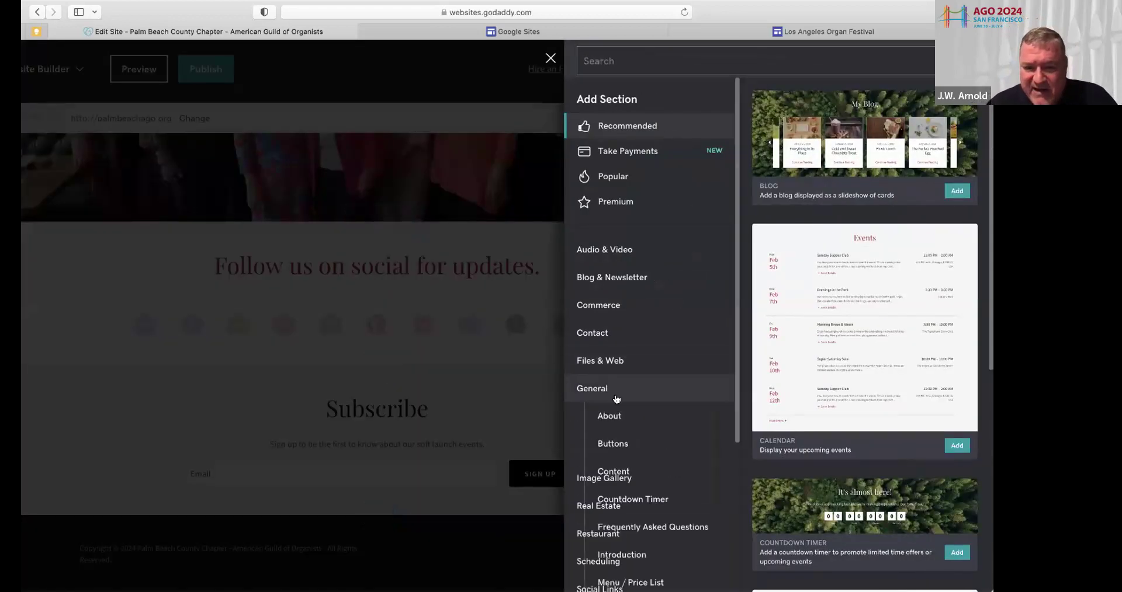
{"action": "scroll", "coordinate": [622, 408], "scroll_direction": "down", "scroll_amount": 3}
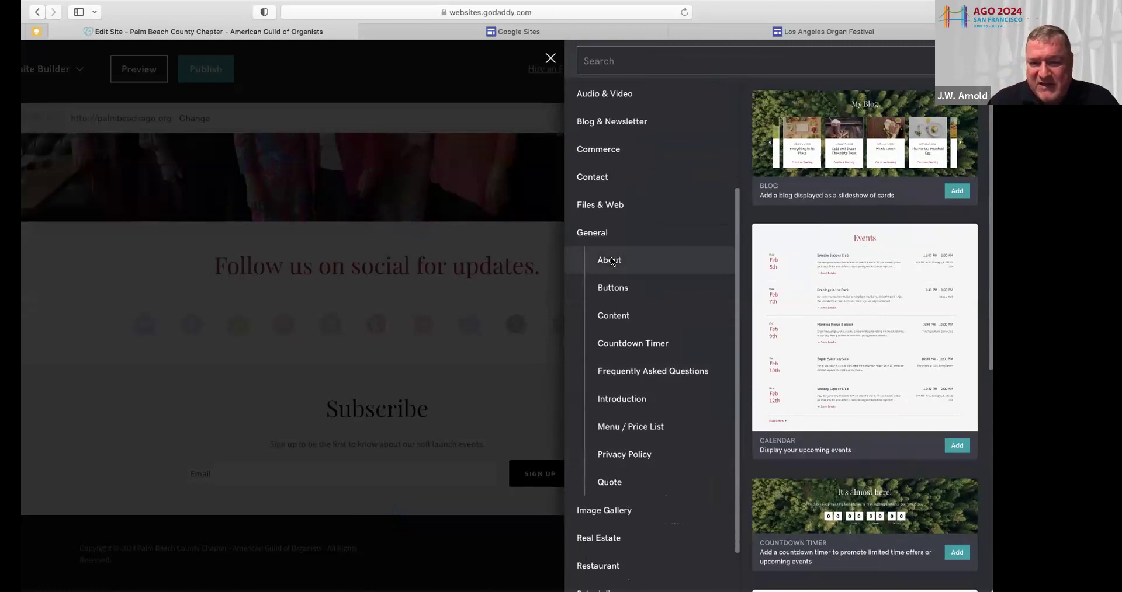
{"action": "left_click", "coordinate": [612, 262]}
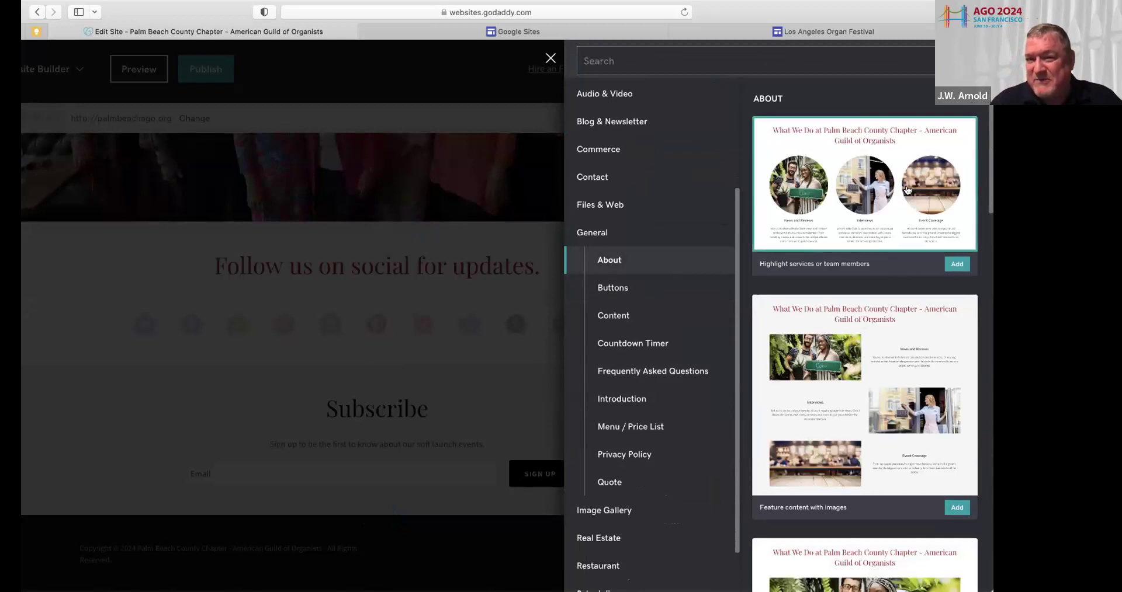
Look through the About layouts, such as 'Useful for a summary or bio'
{"action": "scroll", "coordinate": [888, 240], "scroll_direction": "down", "scroll_amount": 5}
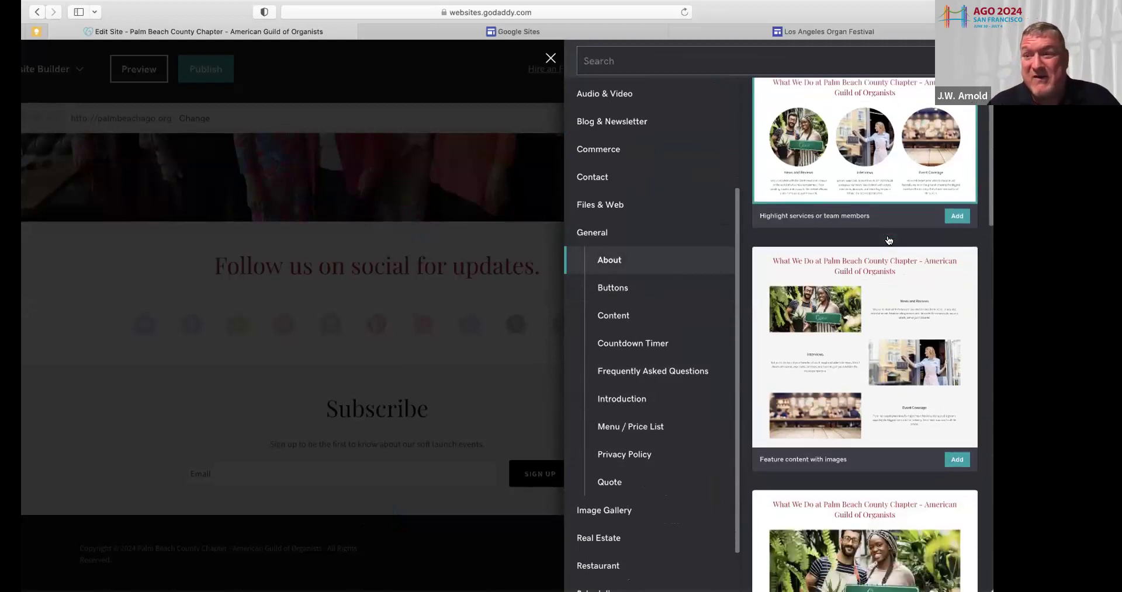
{"action": "scroll", "coordinate": [888, 240], "scroll_direction": "down", "scroll_amount": 5}
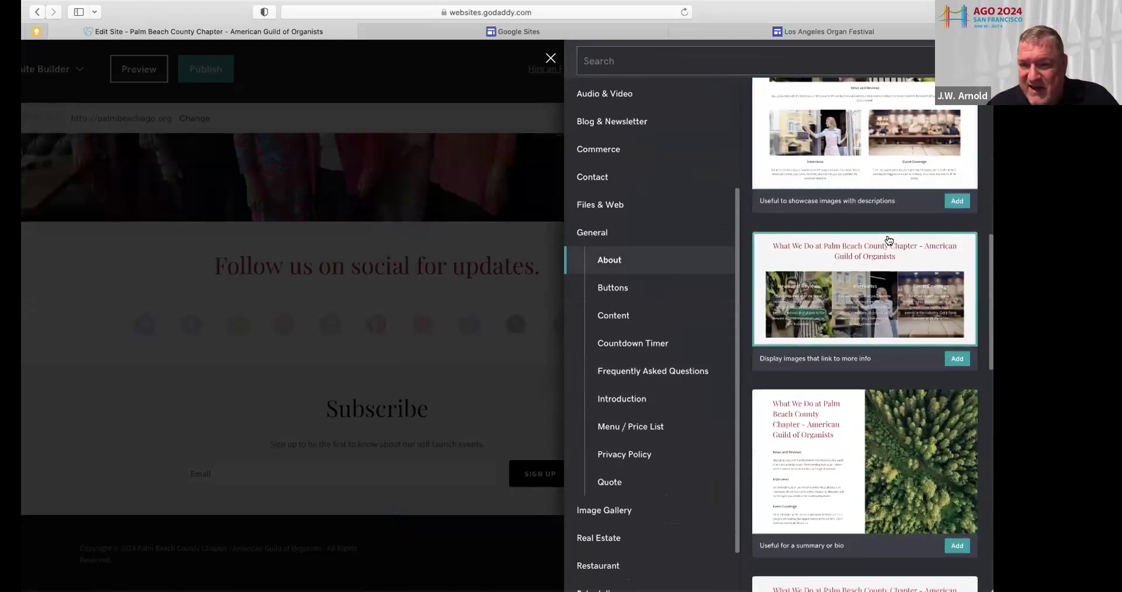
{"action": "scroll", "coordinate": [888, 240], "scroll_direction": "down", "scroll_amount": 3}
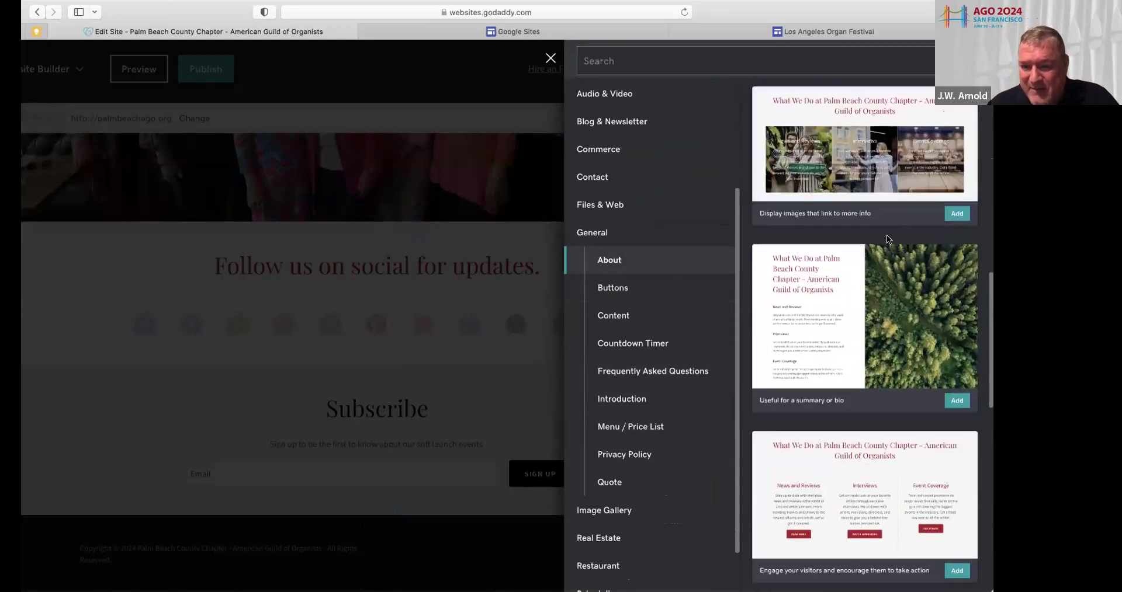
{"action": "scroll", "coordinate": [888, 240], "scroll_direction": "down", "scroll_amount": 5}
{"action": "scroll", "coordinate": [885, 235], "scroll_direction": "down", "scroll_amount": 5}
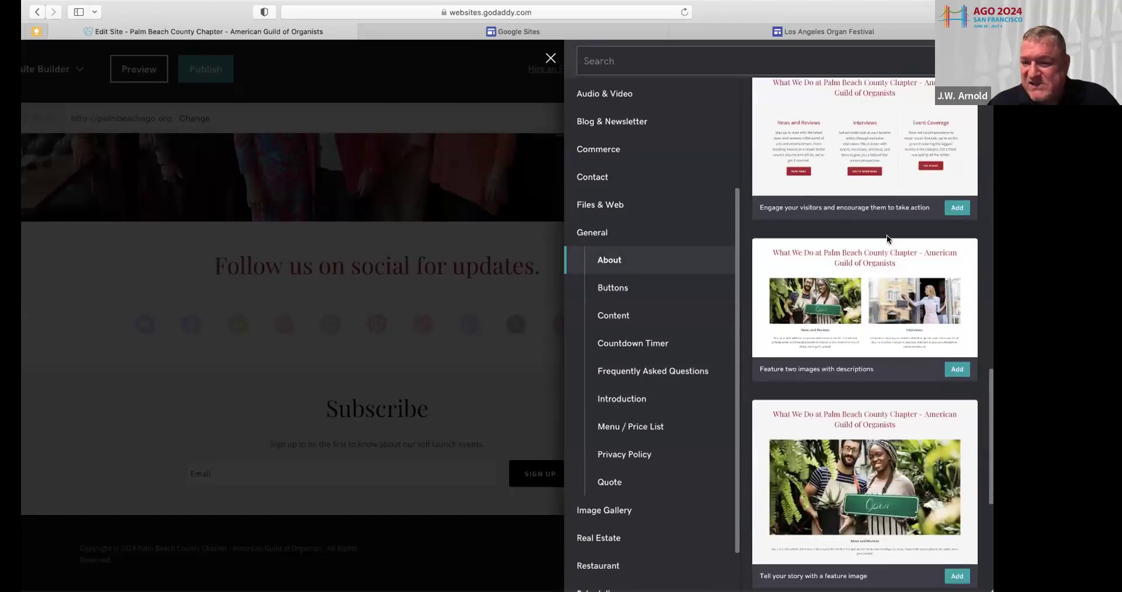
{"action": "scroll", "coordinate": [887, 240], "scroll_direction": "down", "scroll_amount": 2}
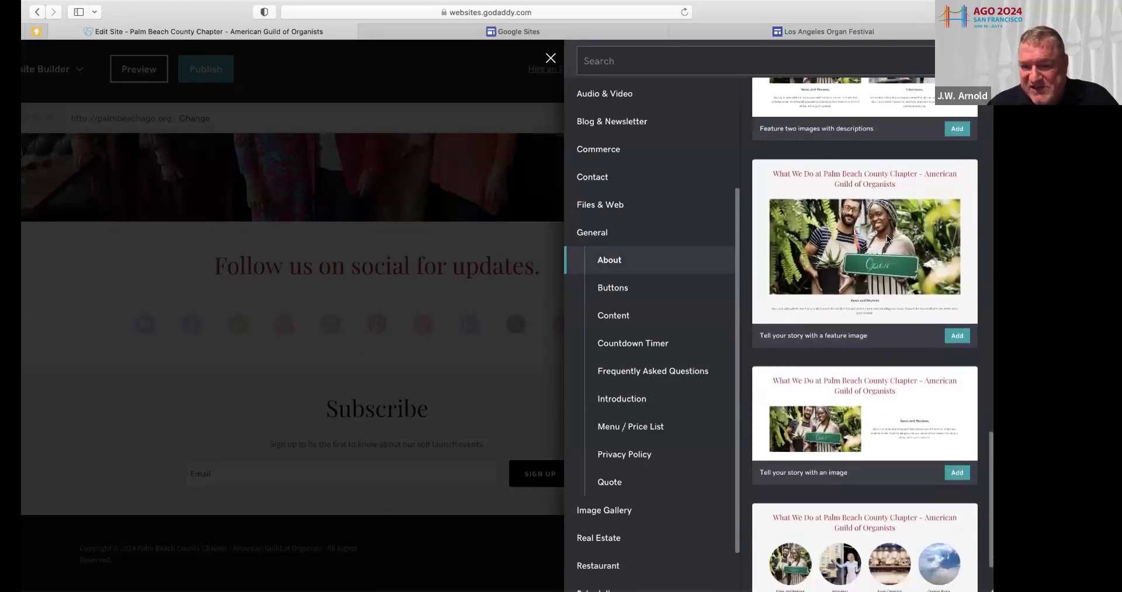
{"action": "scroll", "coordinate": [887, 240], "scroll_direction": "up", "scroll_amount": 3}
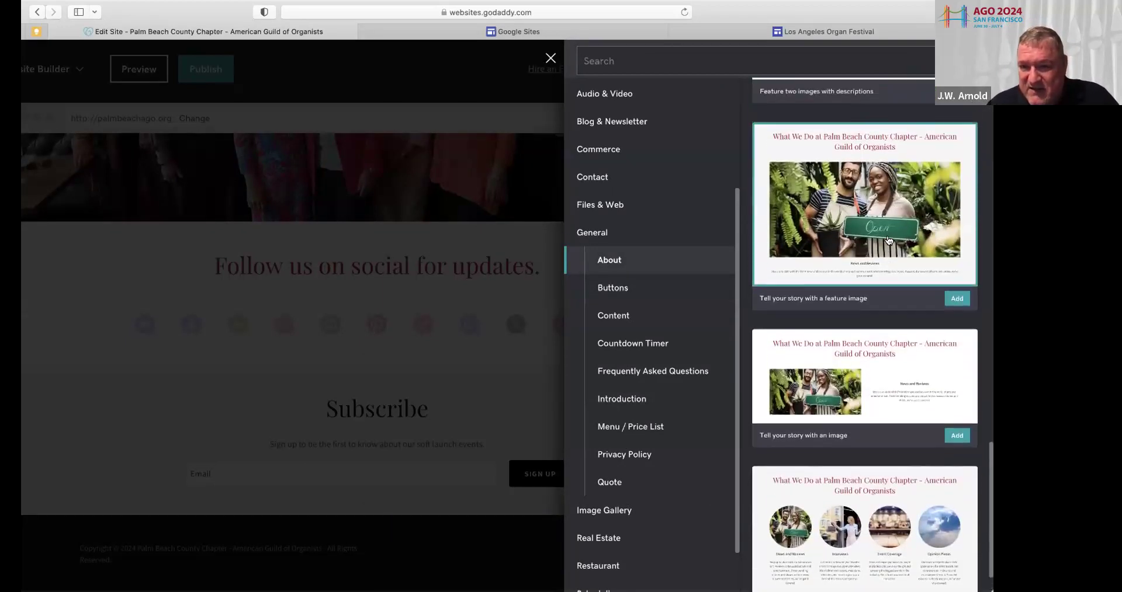
{"action": "scroll", "coordinate": [886, 236], "scroll_direction": "up", "scroll_amount": 1}
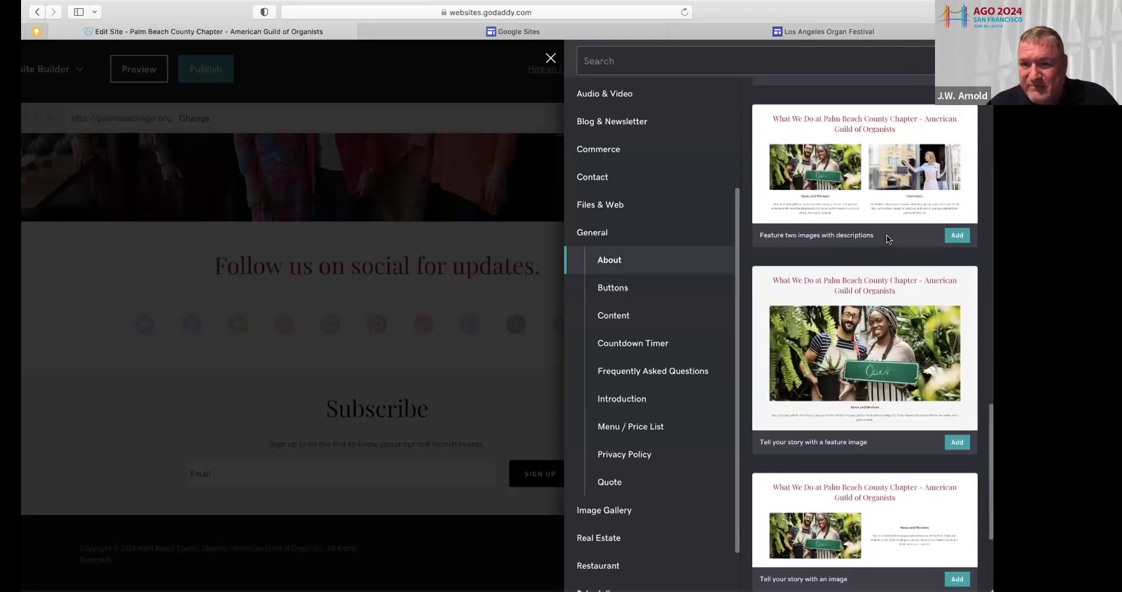
{"action": "scroll", "coordinate": [885, 234], "scroll_direction": "up", "scroll_amount": 5}
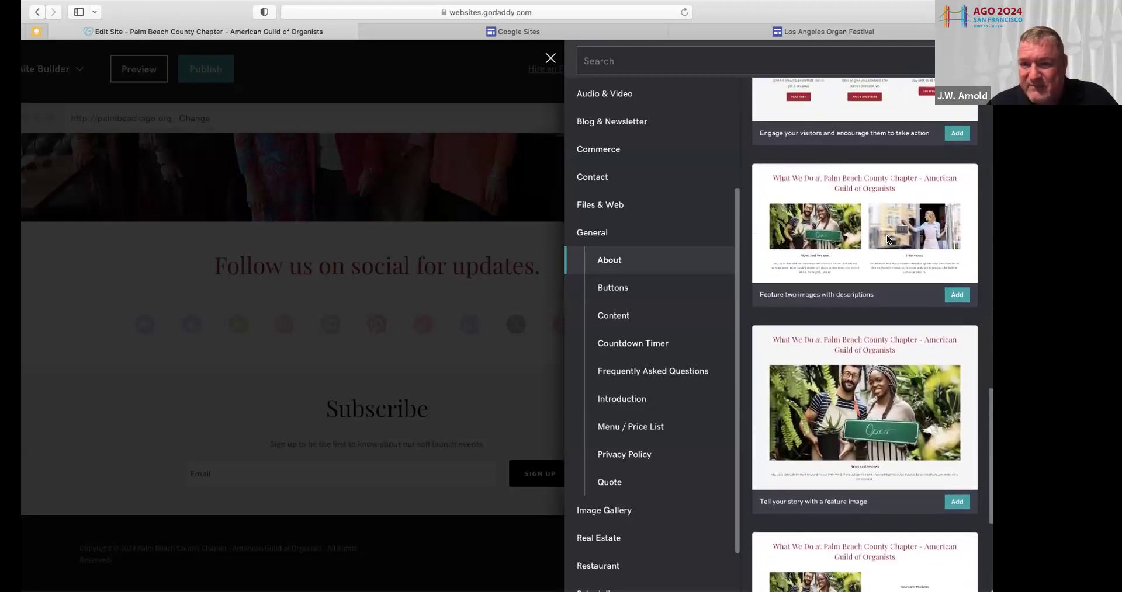
{"action": "scroll", "coordinate": [886, 235], "scroll_direction": "up", "scroll_amount": 3}
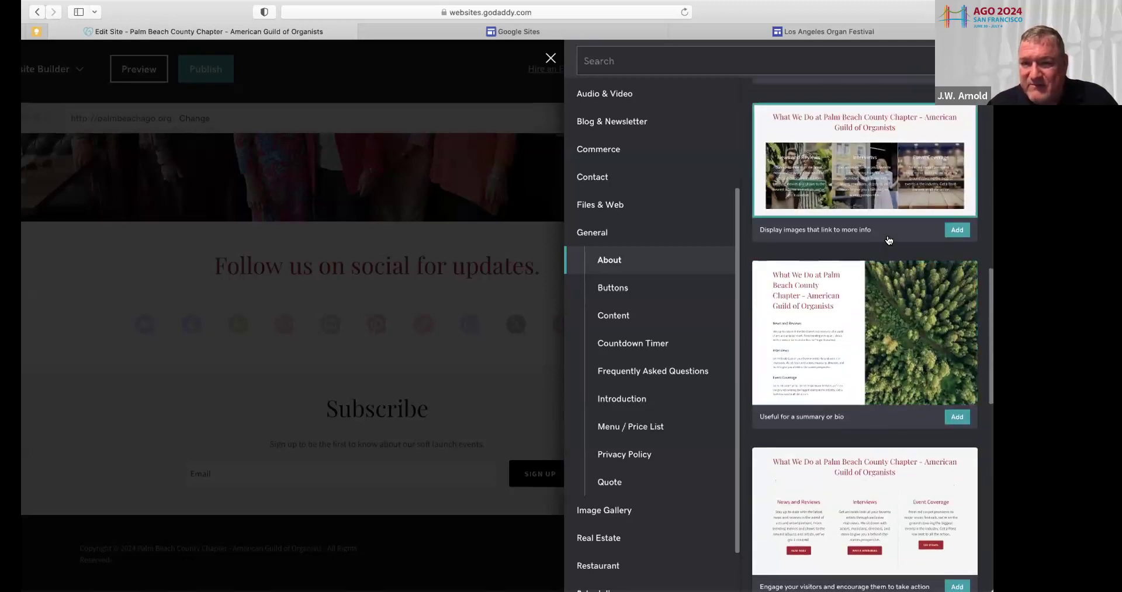
{"action": "scroll", "coordinate": [888, 240], "scroll_direction": "up", "scroll_amount": 5}
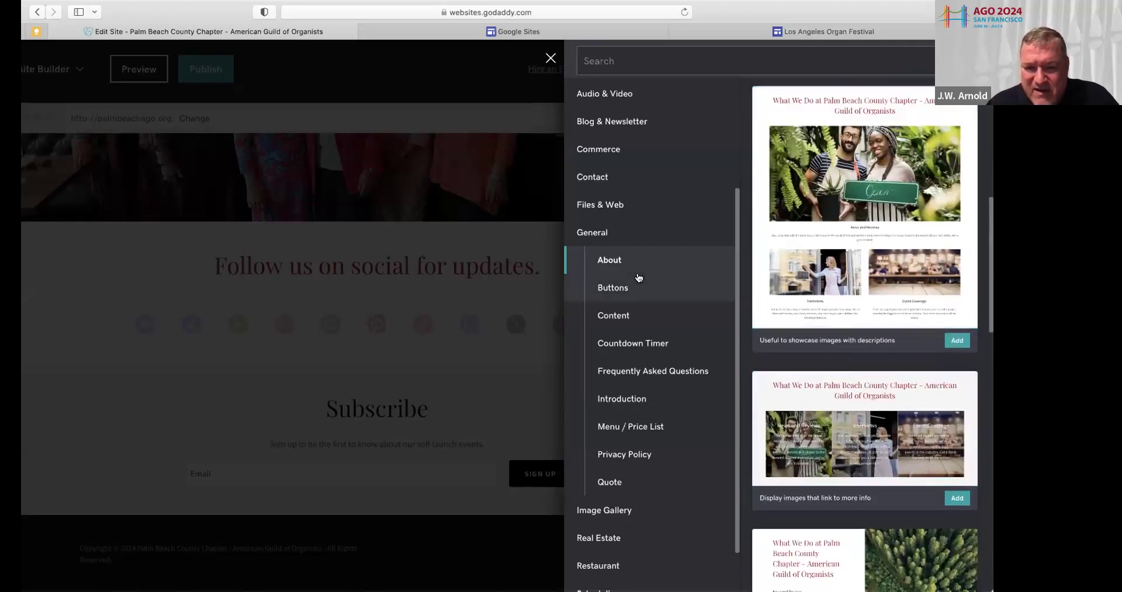
Add the General > Content layout 'Description, policy or services' to the page
{"action": "left_click", "coordinate": [615, 317]}
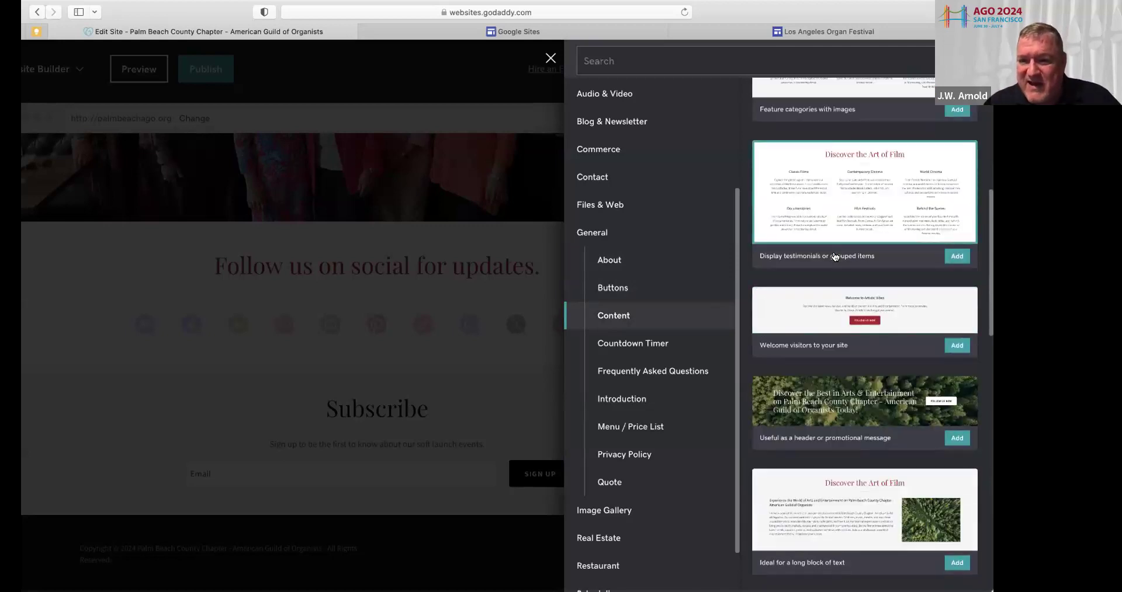
{"action": "scroll", "coordinate": [834, 257], "scroll_direction": "up", "scroll_amount": 5}
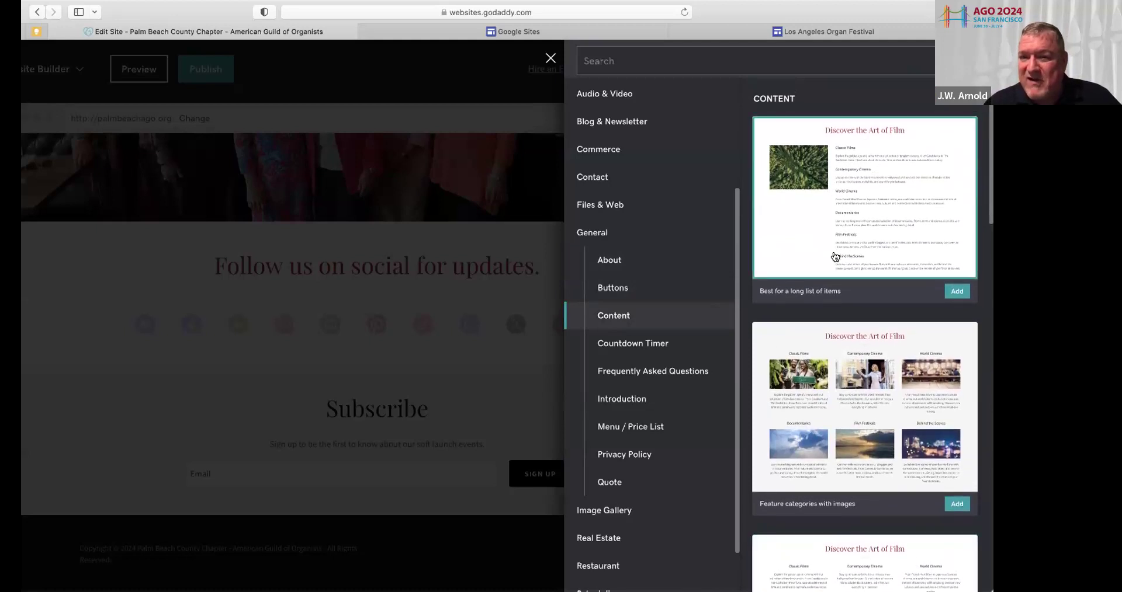
{"action": "scroll", "coordinate": [835, 257], "scroll_direction": "down", "scroll_amount": 10}
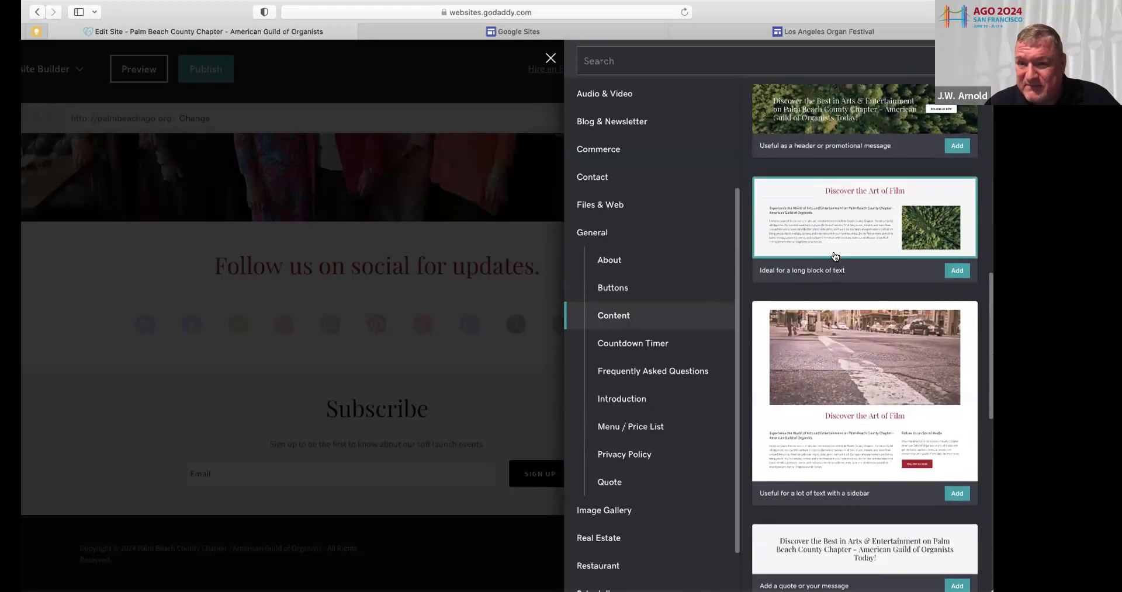
{"action": "scroll", "coordinate": [834, 256], "scroll_direction": "down", "scroll_amount": 5}
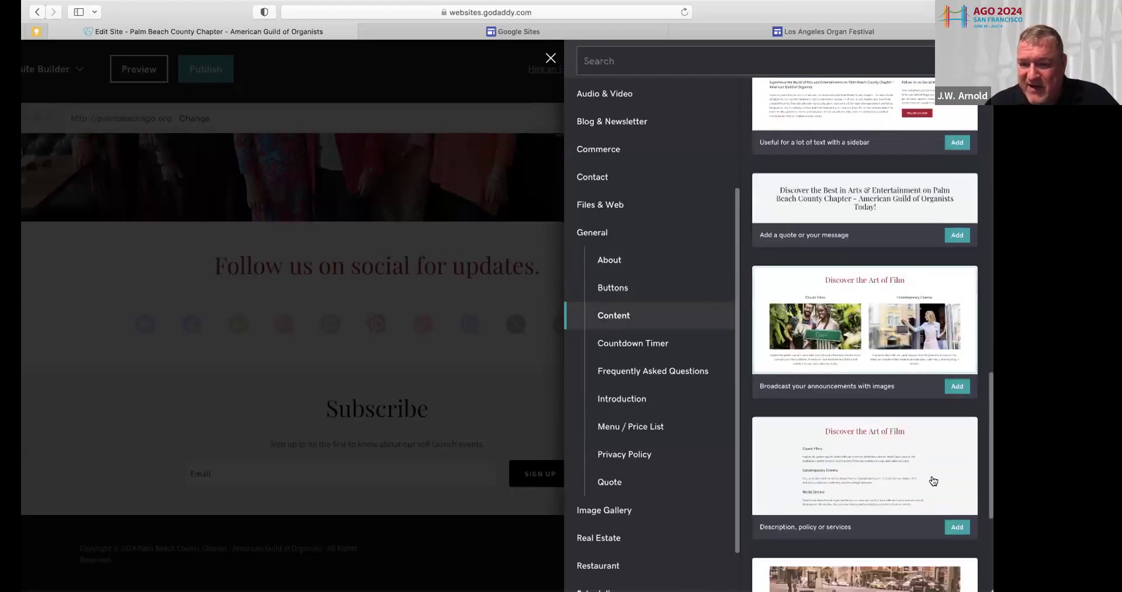
{"action": "left_click", "coordinate": [954, 529]}
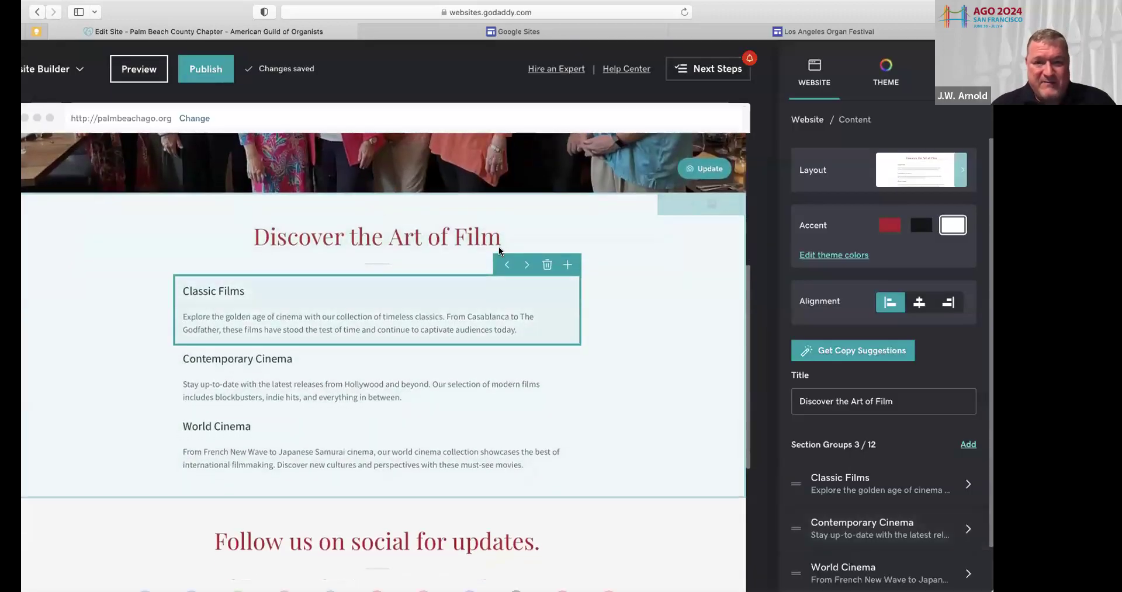
Change the title 'Discover the Art of Film' to 'Message from the Dean'
{"action": "left_click", "coordinate": [413, 184]}
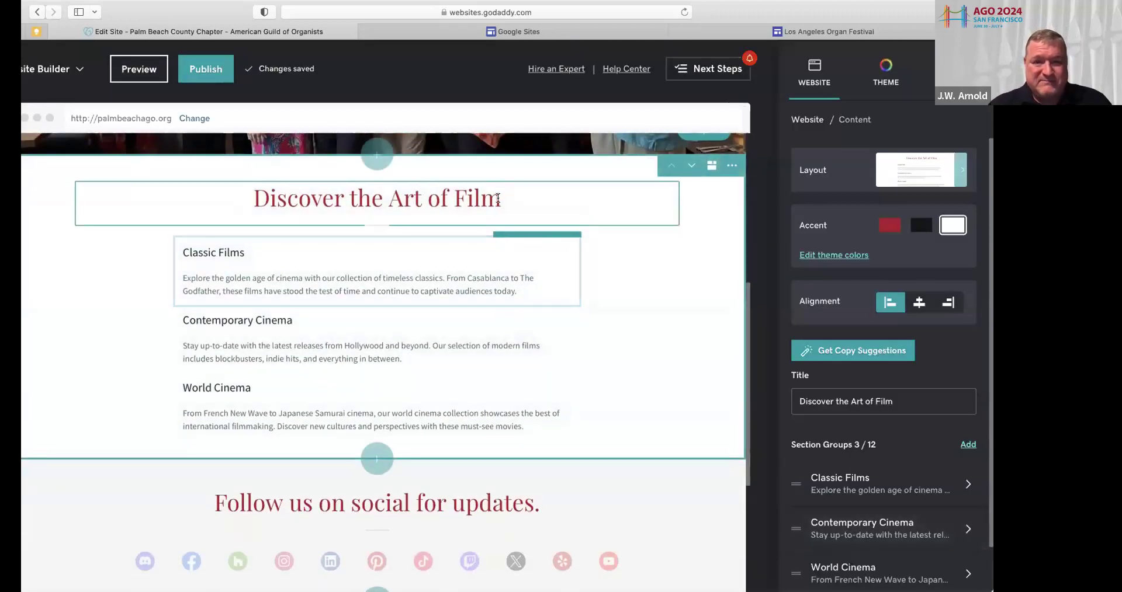
{"action": "left_click_drag", "start_coordinate": [412, 184], "coordinate": [260, 178]}
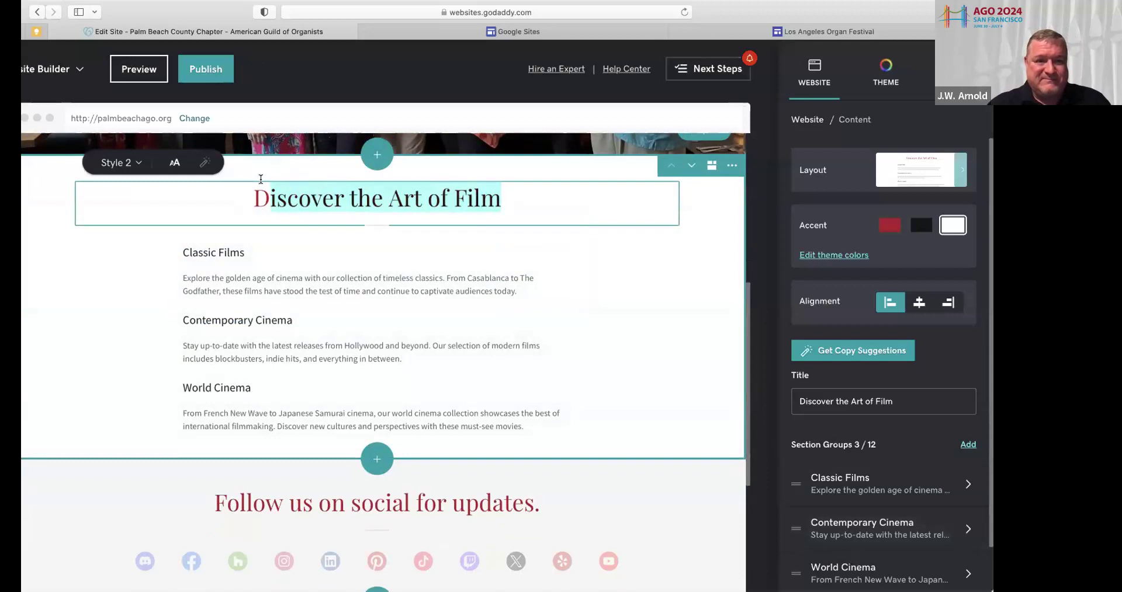
{"action": "left_click", "coordinate": [497, 202]}
{"action": "left_click_drag", "start_coordinate": [498, 201], "coordinate": [259, 179]}
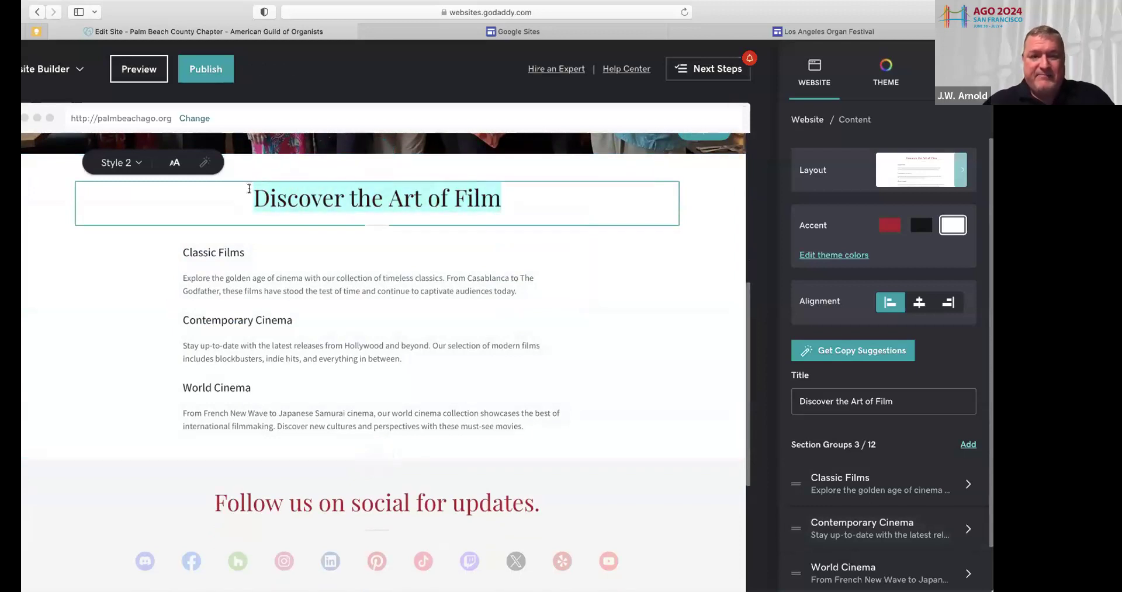
{"action": "type", "text": "Message from the Dean"}
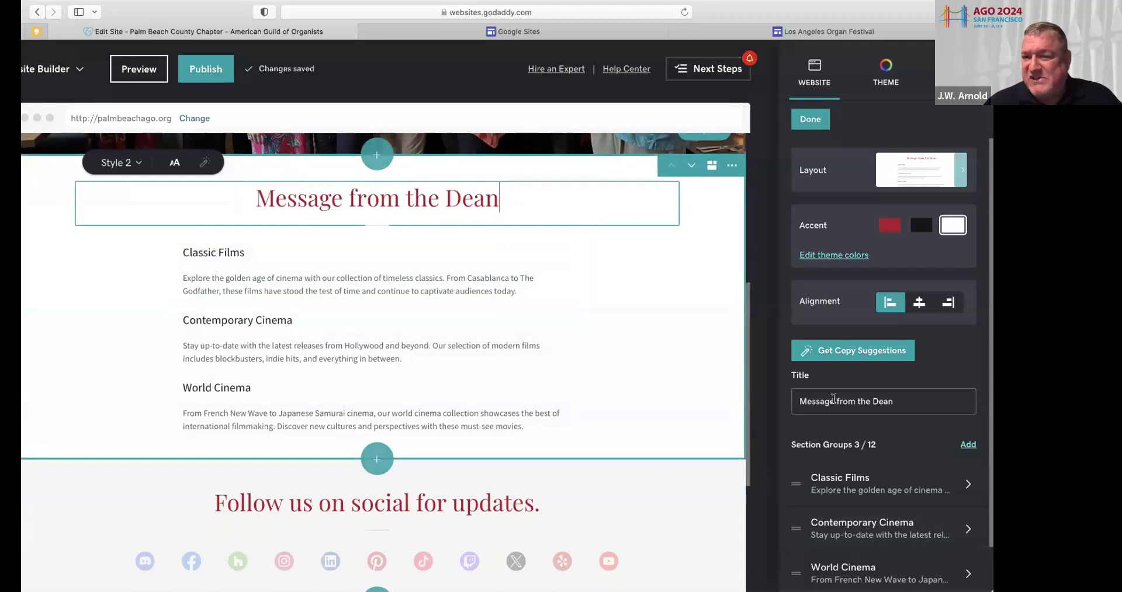
{"action": "scroll", "coordinate": [867, 391], "scroll_direction": "down", "scroll_amount": 2}
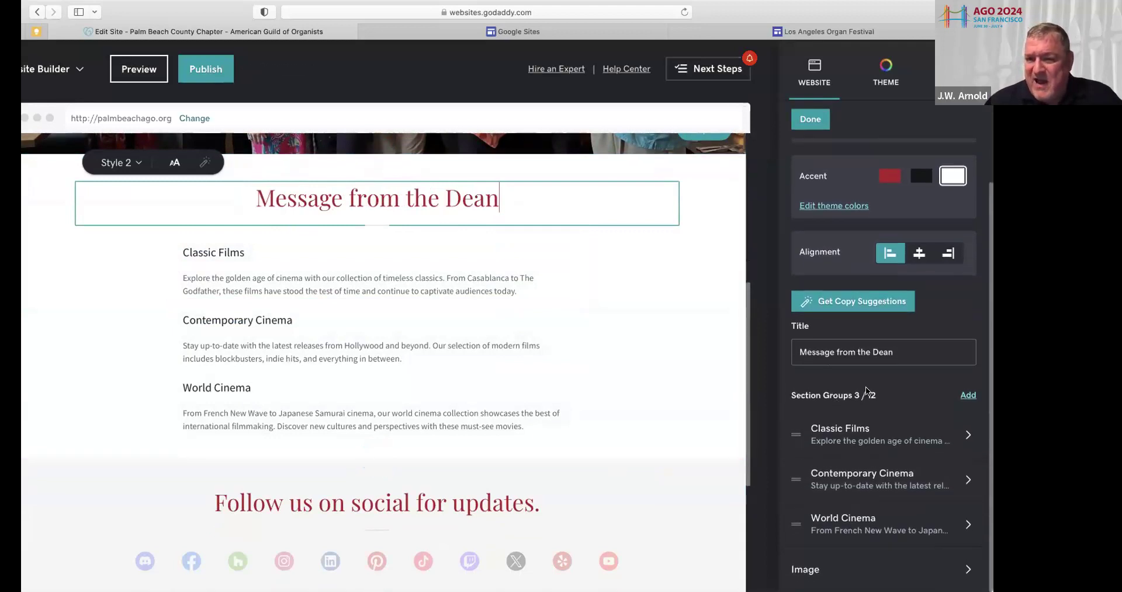
{"action": "left_click", "coordinate": [410, 274]}
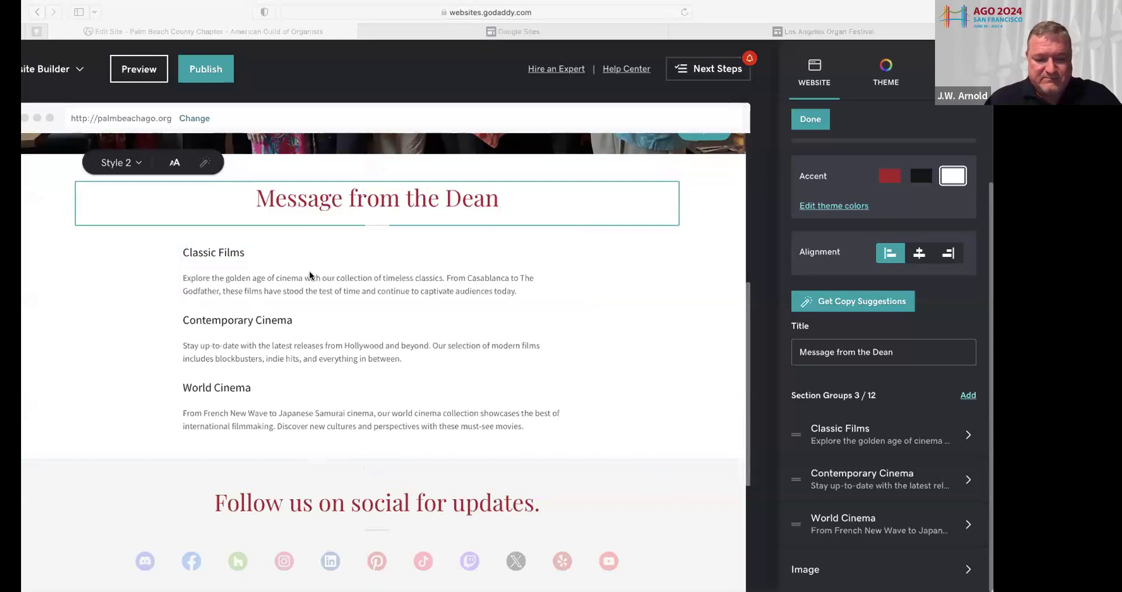
Delete the Classic Films heading from the first group
{"action": "left_click", "coordinate": [806, 14]}
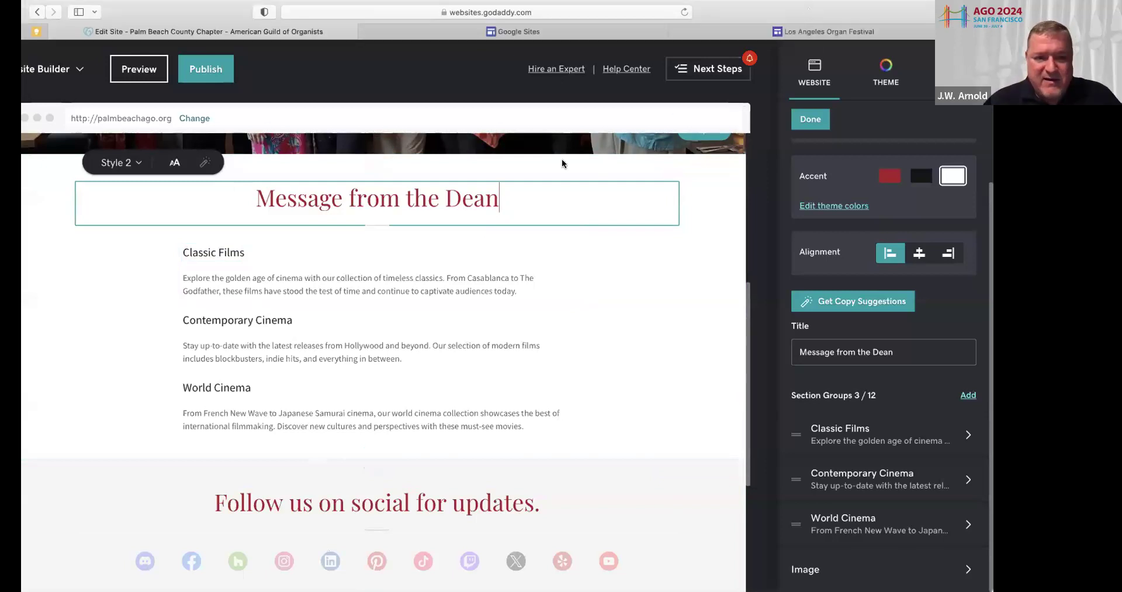
{"action": "left_click", "coordinate": [220, 251]}
{"action": "left_click", "coordinate": [243, 250]}
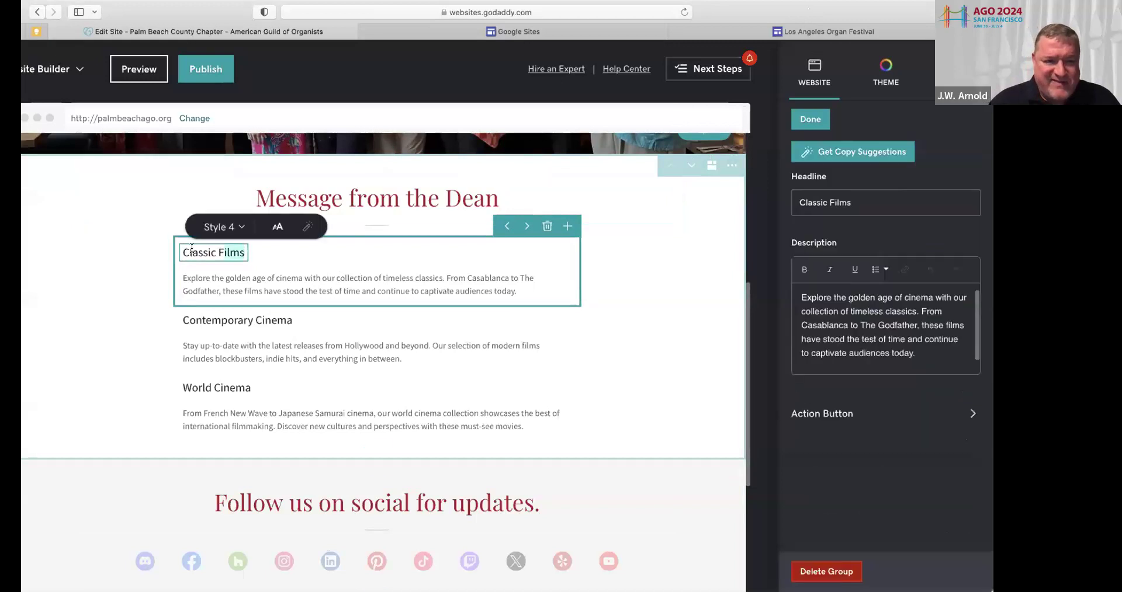
{"action": "key", "text": "BackSpace"}
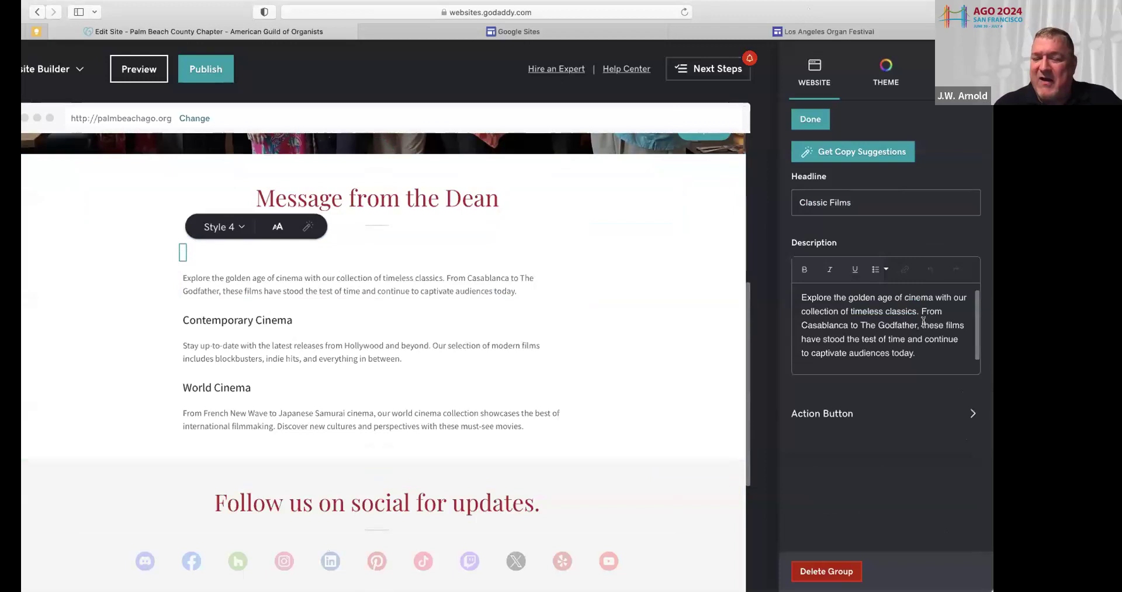
Paste the Dean's greeting into the group's description, adding blank lines after the greeting and before the signature
{"action": "left_click", "coordinate": [923, 354]}
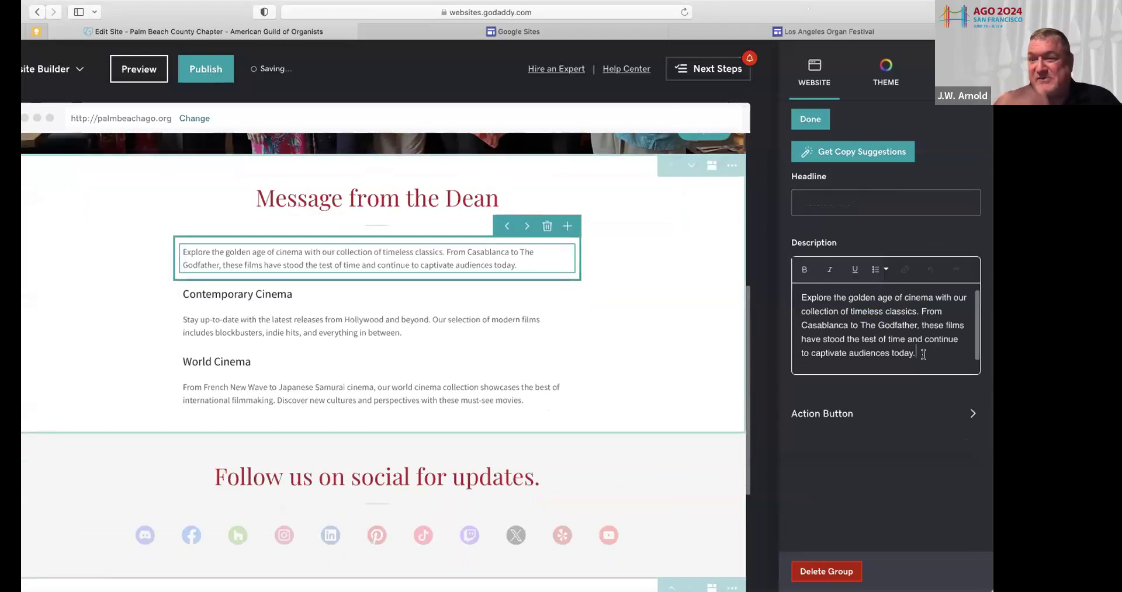
{"action": "left_click_drag", "start_coordinate": [923, 353], "coordinate": [781, 289]}
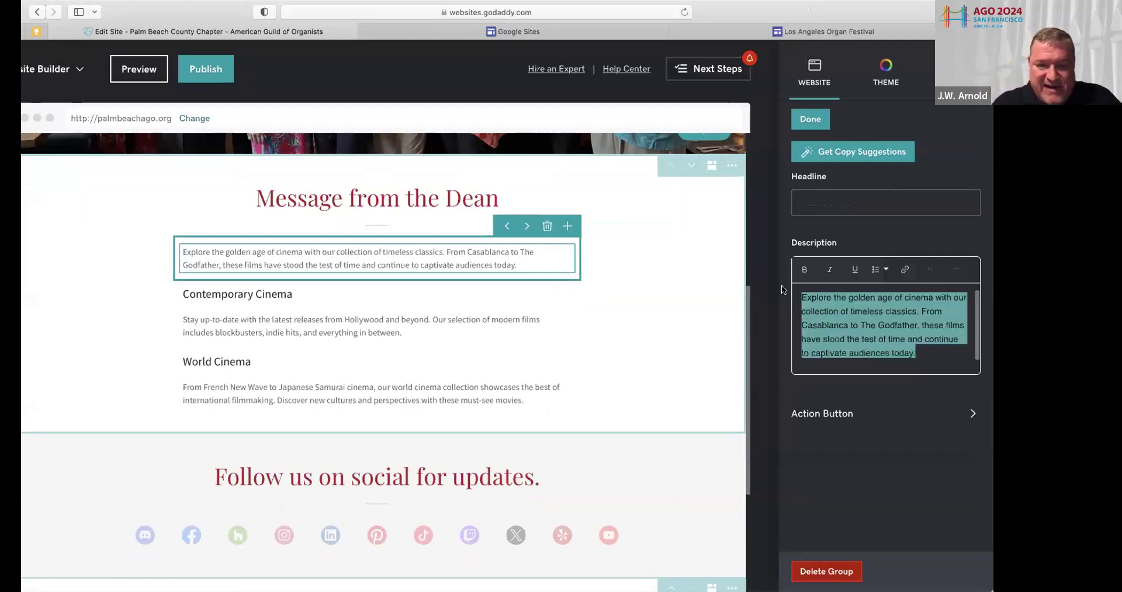
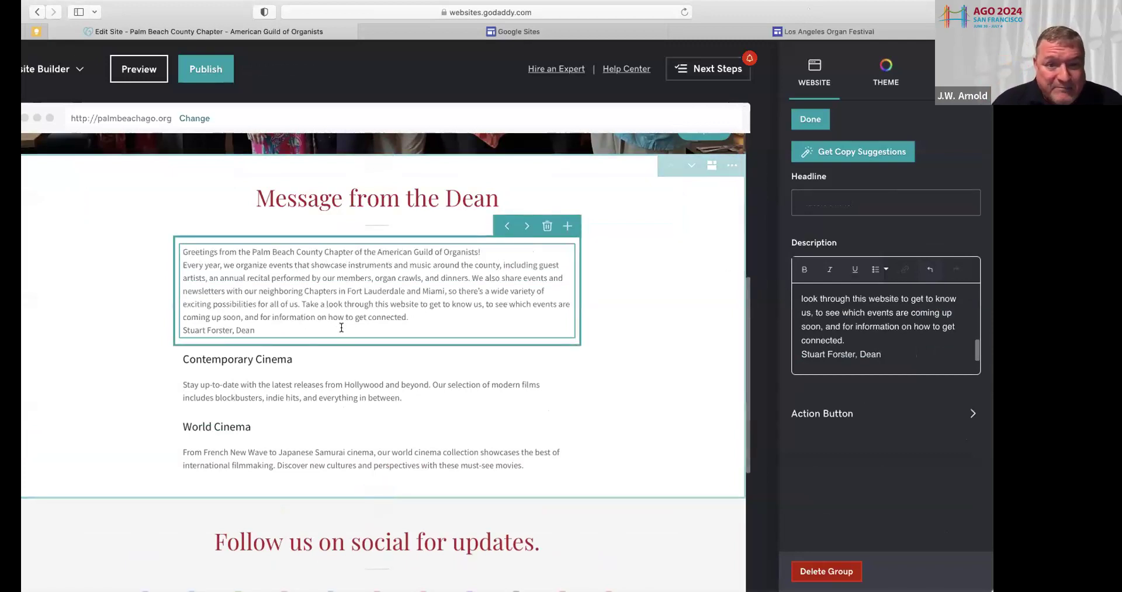
{"action": "left_click", "coordinate": [483, 251]}
{"action": "key", "text": "Return"}
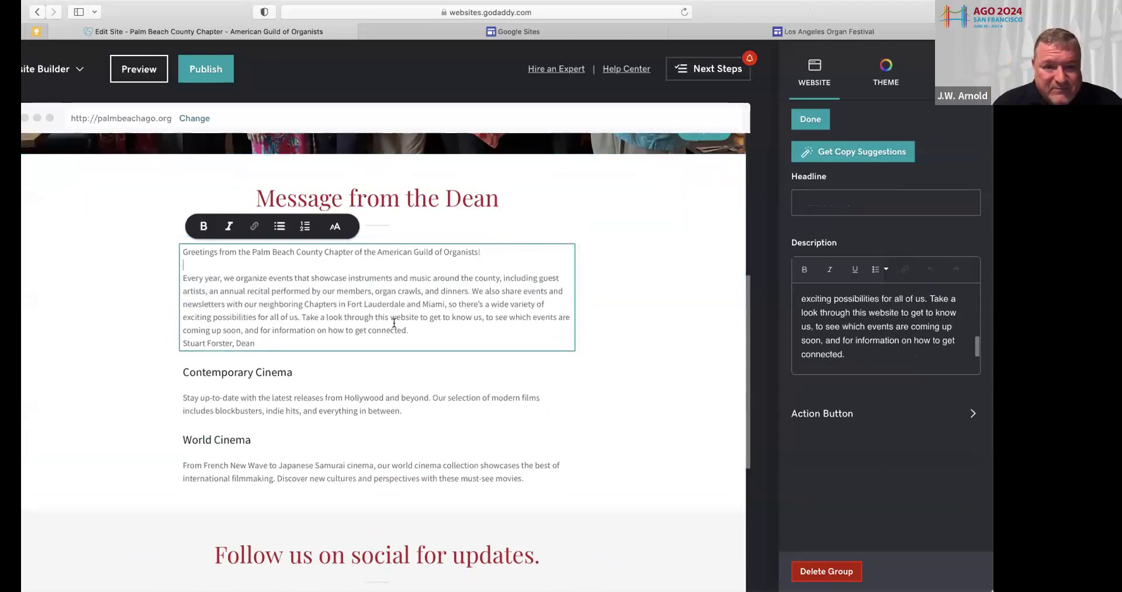
{"action": "left_click", "coordinate": [412, 331]}
{"action": "key", "text": "Return"}
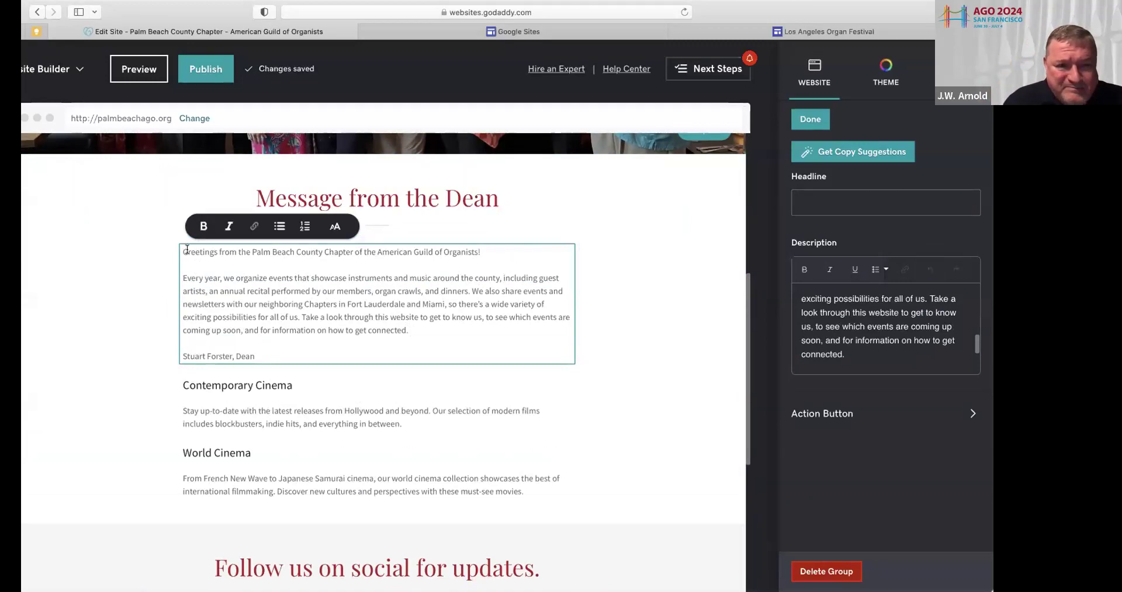
Set the Dean's greeting, paragraph and signature to the XL text size
{"action": "left_click_drag", "start_coordinate": [186, 249], "coordinate": [350, 362]}
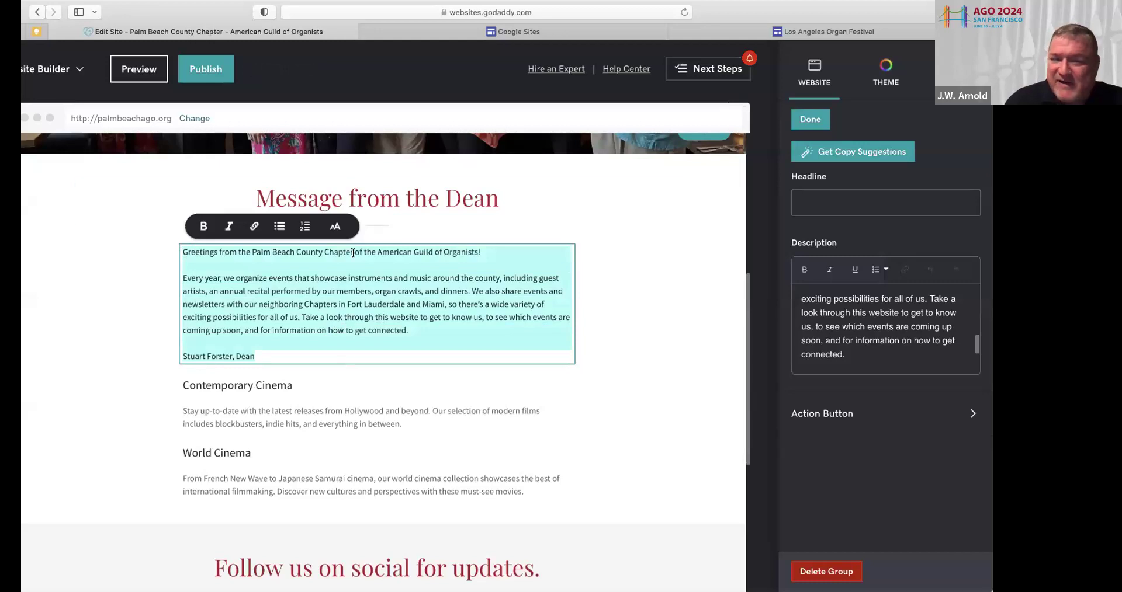
{"action": "left_click", "coordinate": [335, 226]}
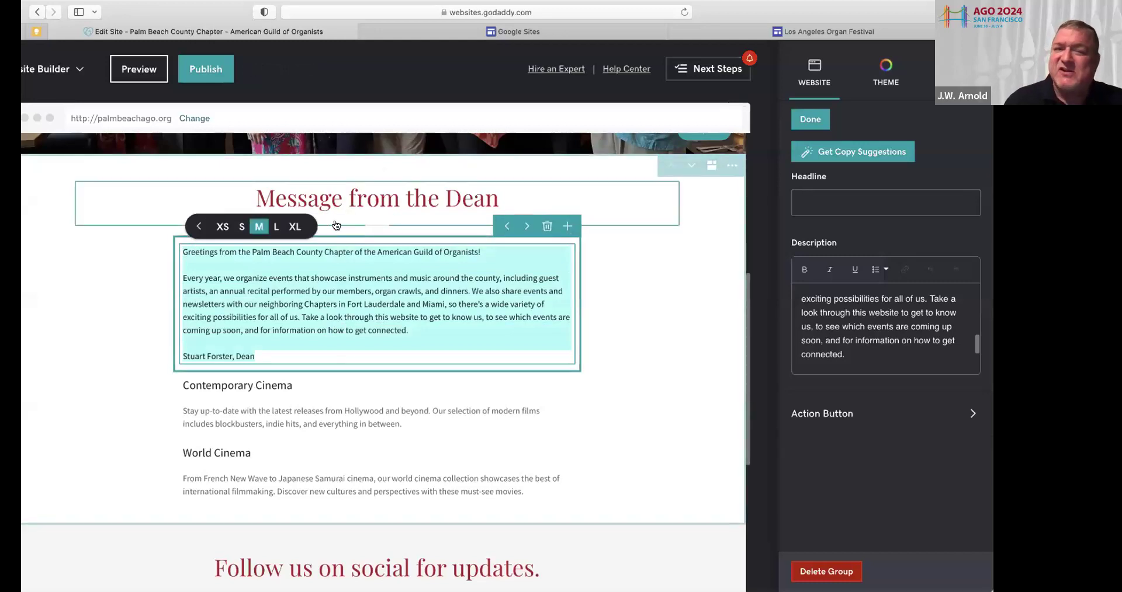
{"action": "left_click", "coordinate": [274, 226]}
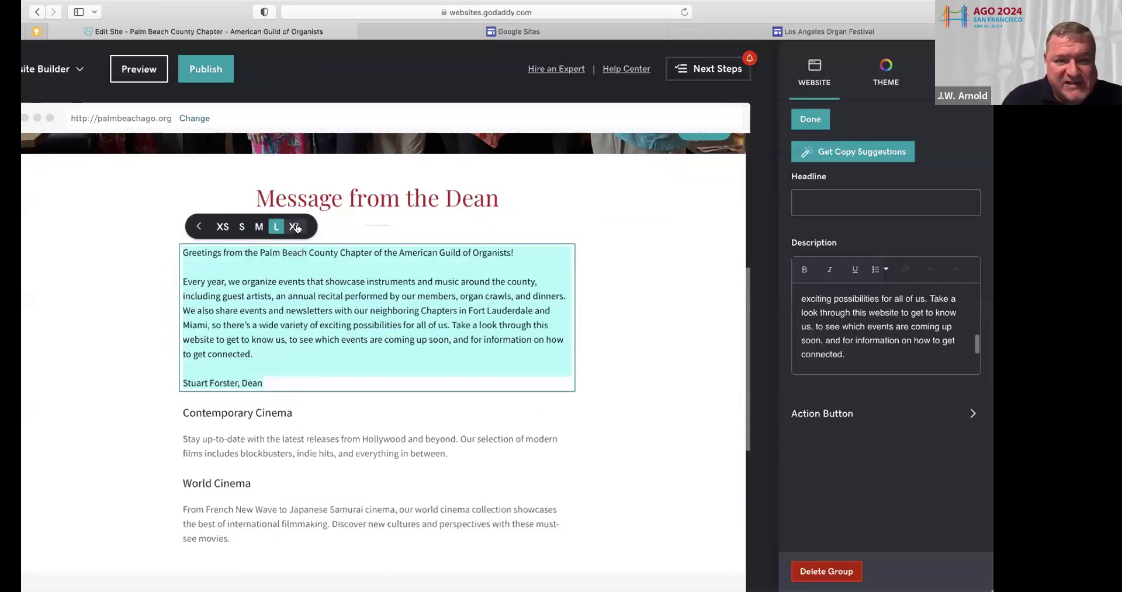
{"action": "left_click", "coordinate": [295, 227]}
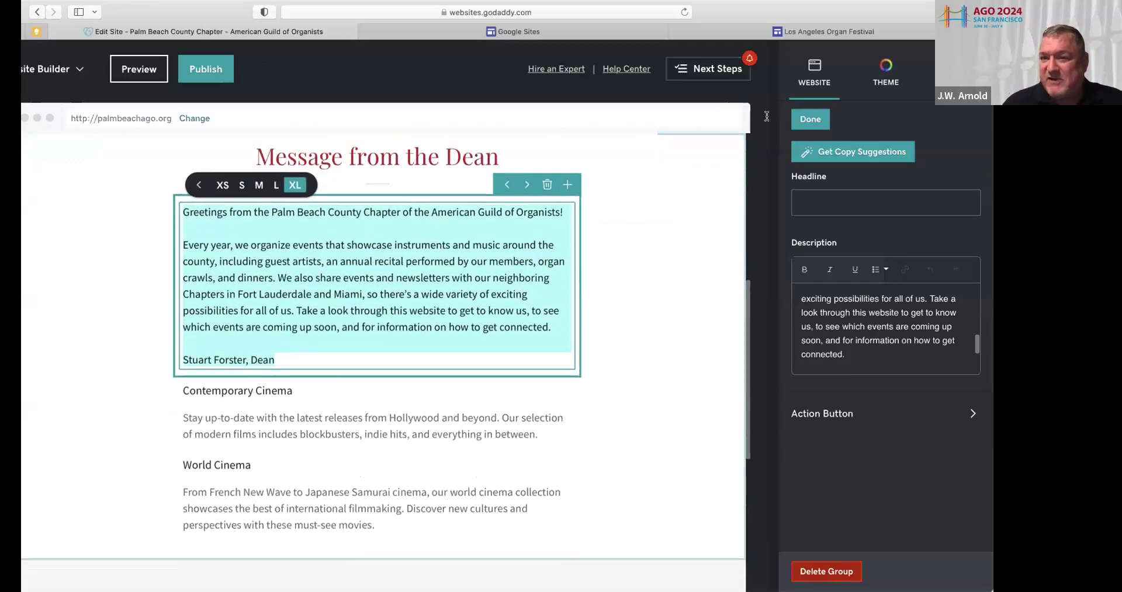
{"action": "scroll", "coordinate": [379, 292], "scroll_direction": "down", "scroll_amount": 2}
{"action": "left_click", "coordinate": [809, 119]}
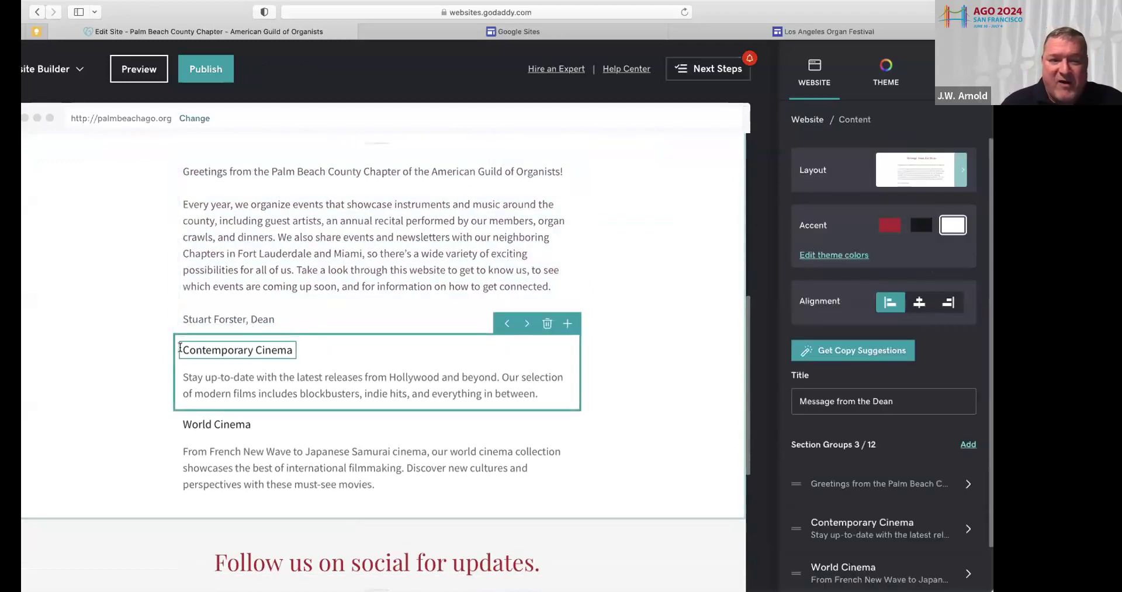
Delete the Contemporary Cinema placeholder heading and paragraph
{"action": "left_click", "coordinate": [297, 346]}
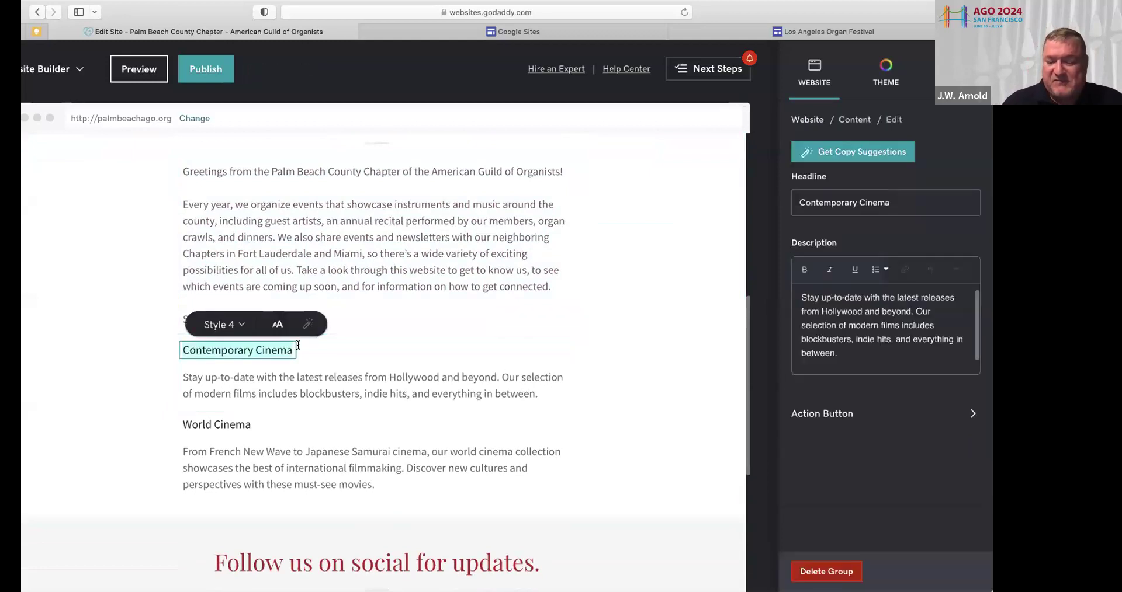
{"action": "key", "text": "BackSpace"}
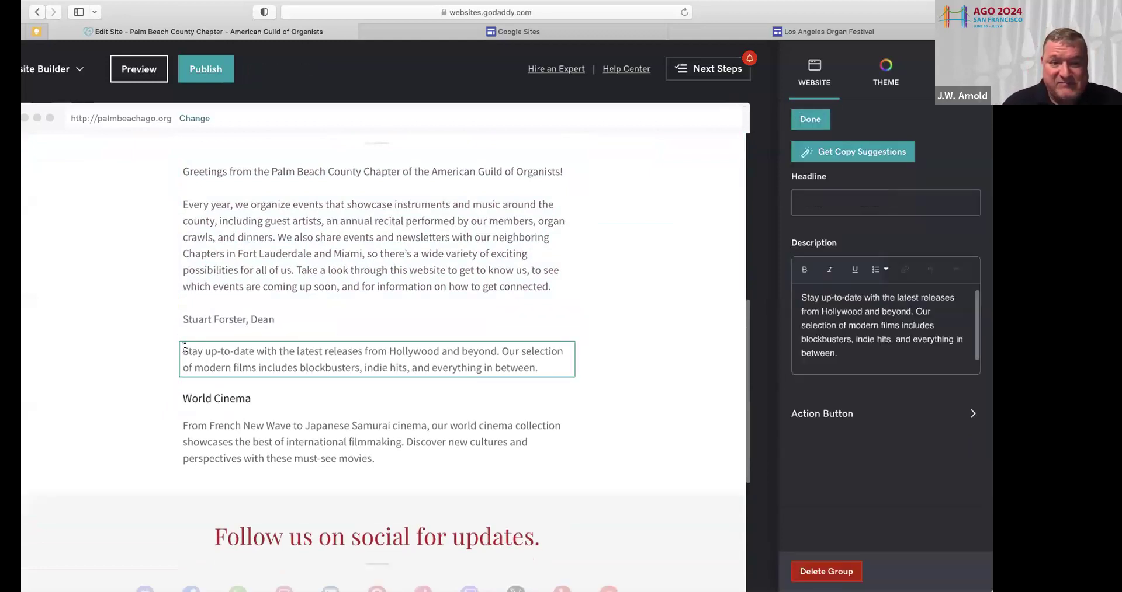
{"action": "triple_click", "coordinate": [519, 356]}
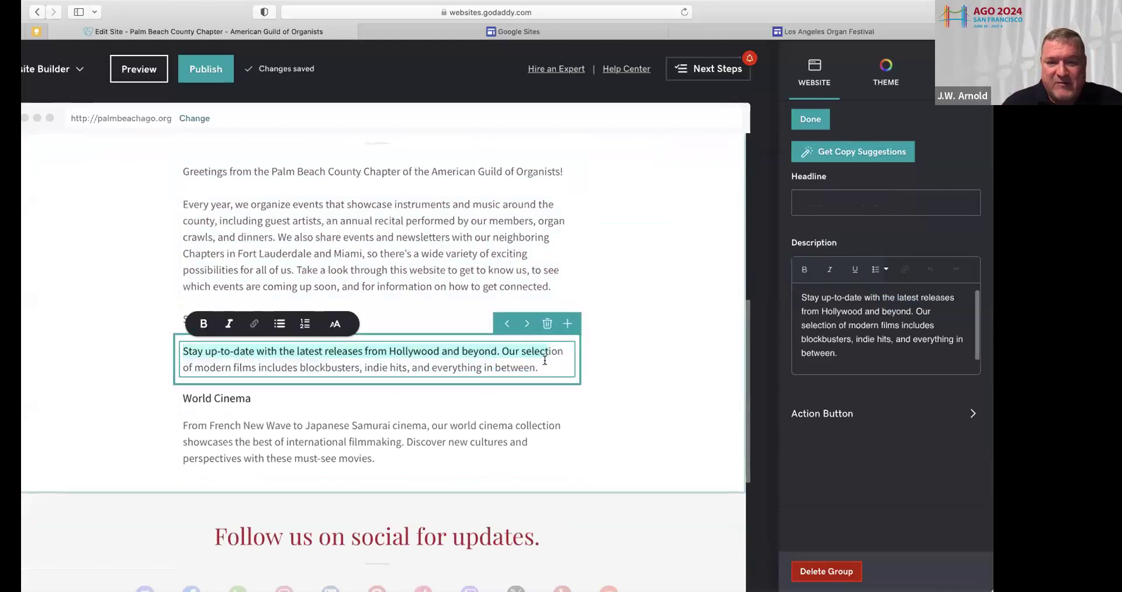
{"action": "key", "text": "BackSpace"}
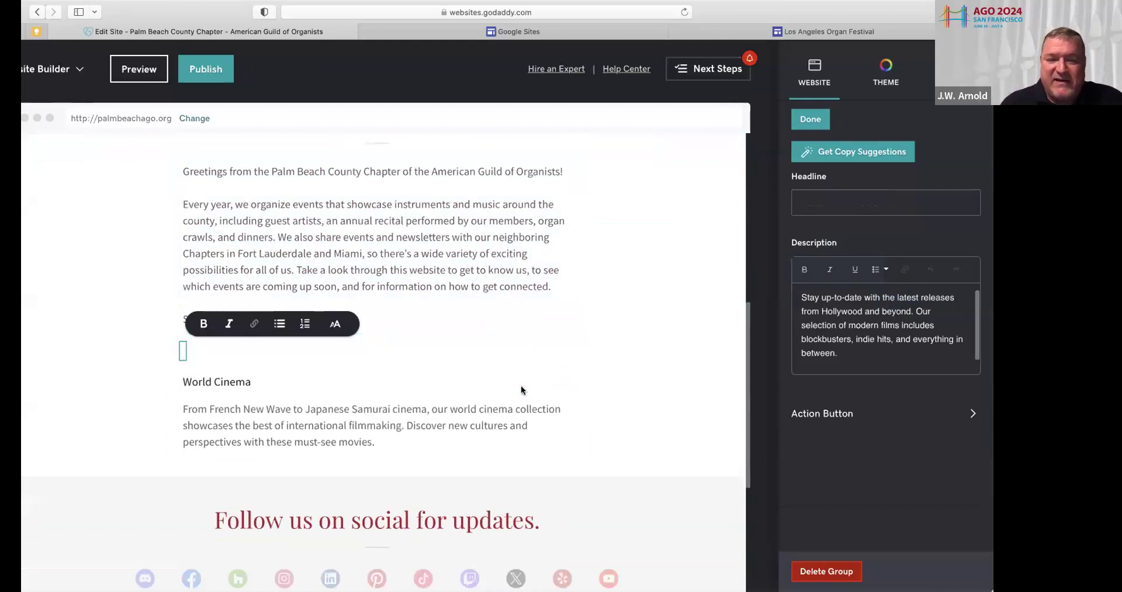
Delete the World Cinema placeholder heading and paragraph
{"action": "left_click", "coordinate": [217, 383]}
{"action": "left_click_drag", "start_coordinate": [251, 350], "coordinate": [181, 350]}
{"action": "key", "text": "BackSpace"}
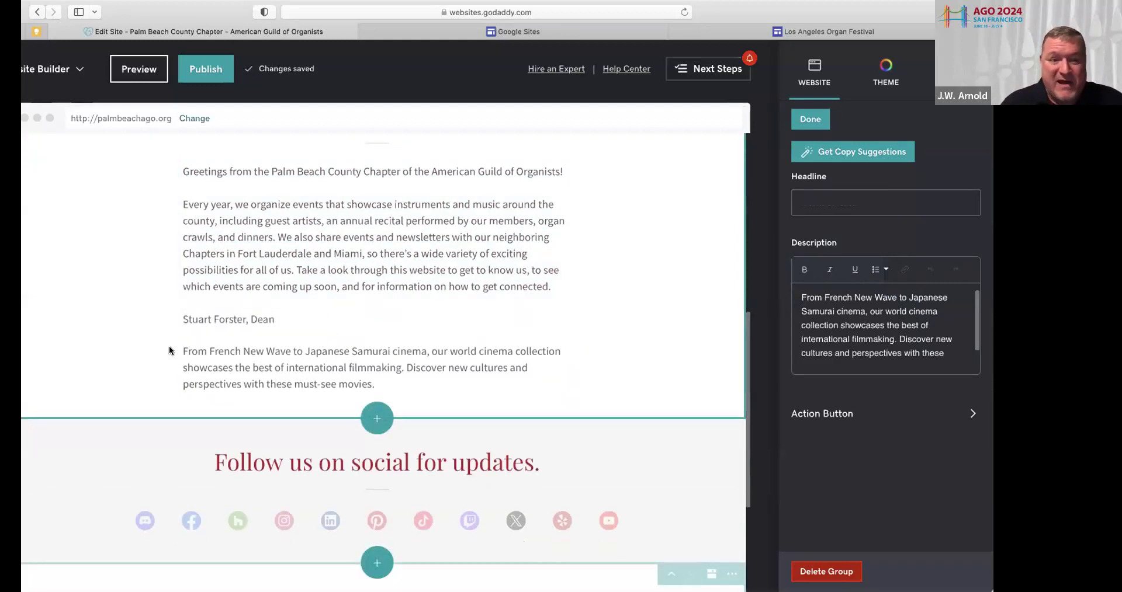
{"action": "left_click", "coordinate": [187, 351]}
{"action": "left_click_drag", "start_coordinate": [187, 350], "coordinate": [389, 385]}
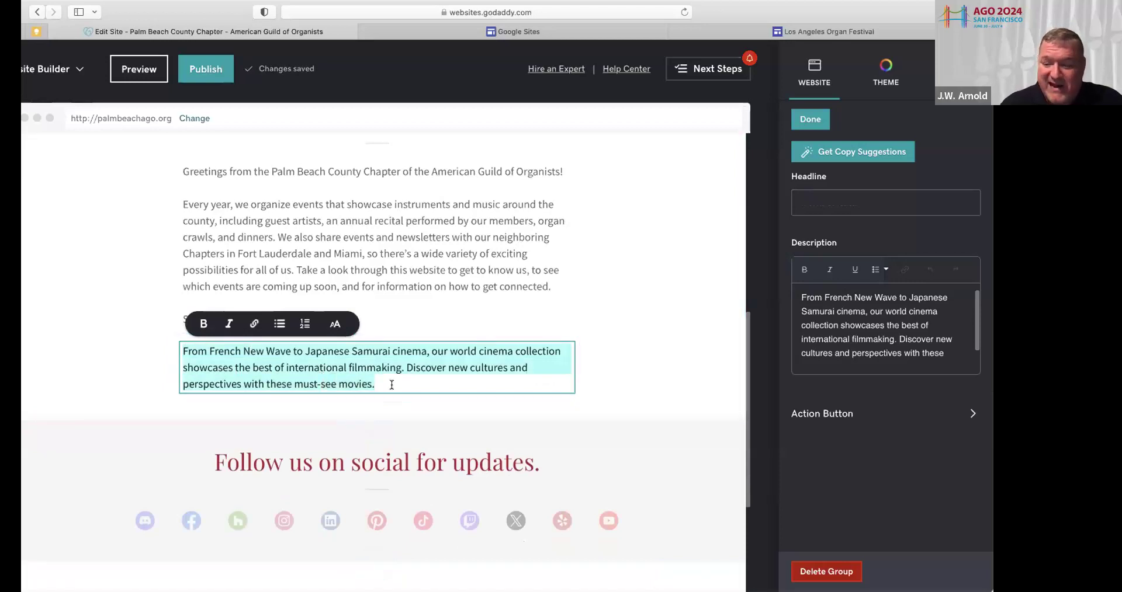
{"action": "key", "text": "BackSpace"}
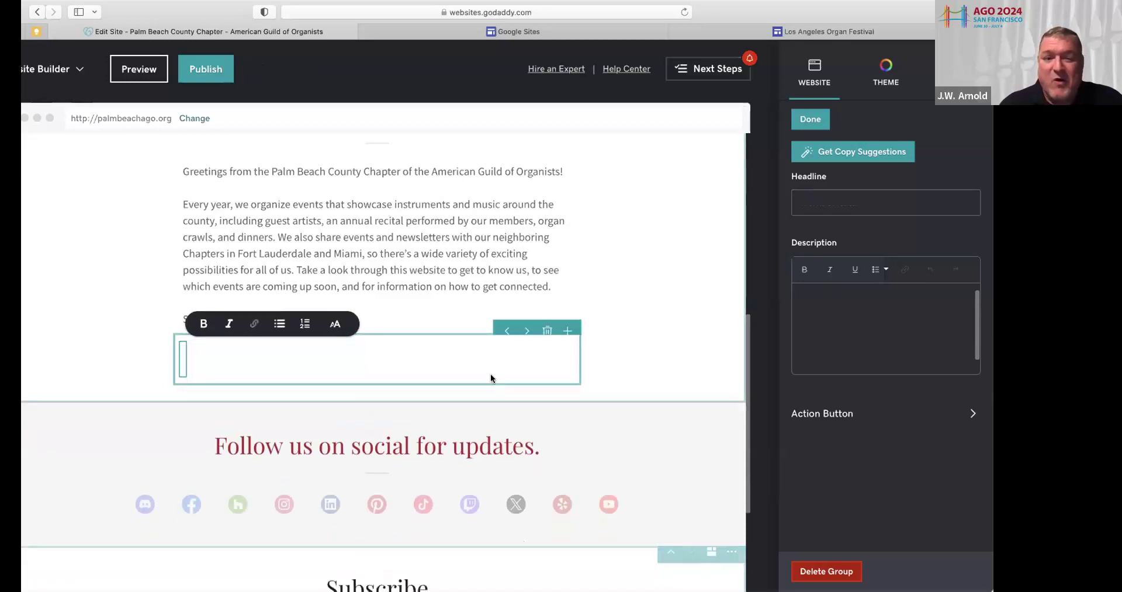
Remove the leftover empty text group from the Message from the Dean section
{"action": "left_click", "coordinate": [633, 370]}
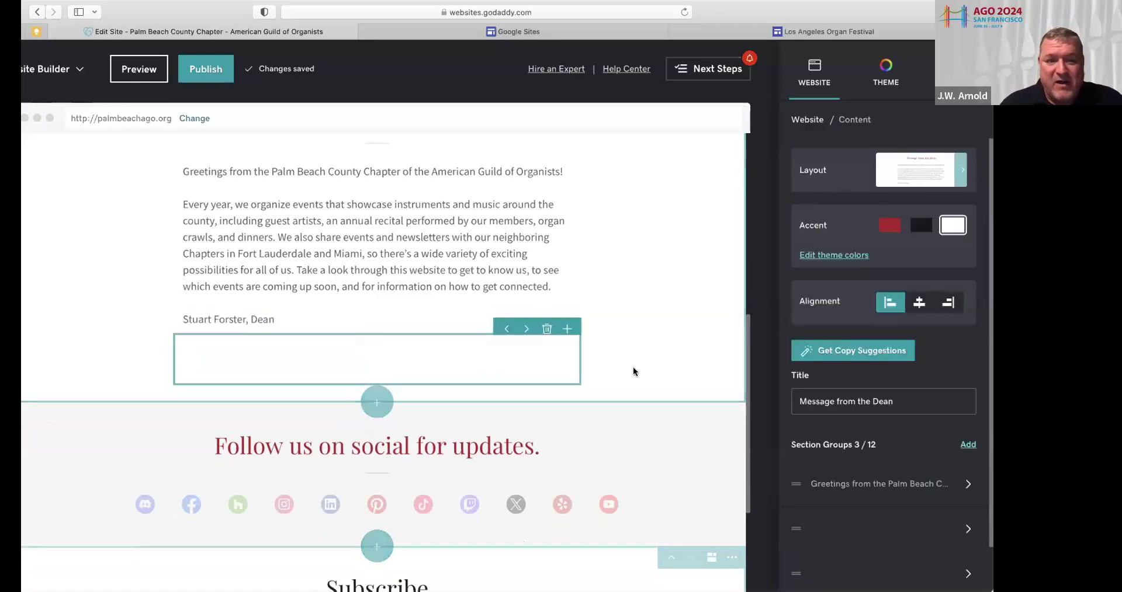
{"action": "left_click", "coordinate": [547, 324]}
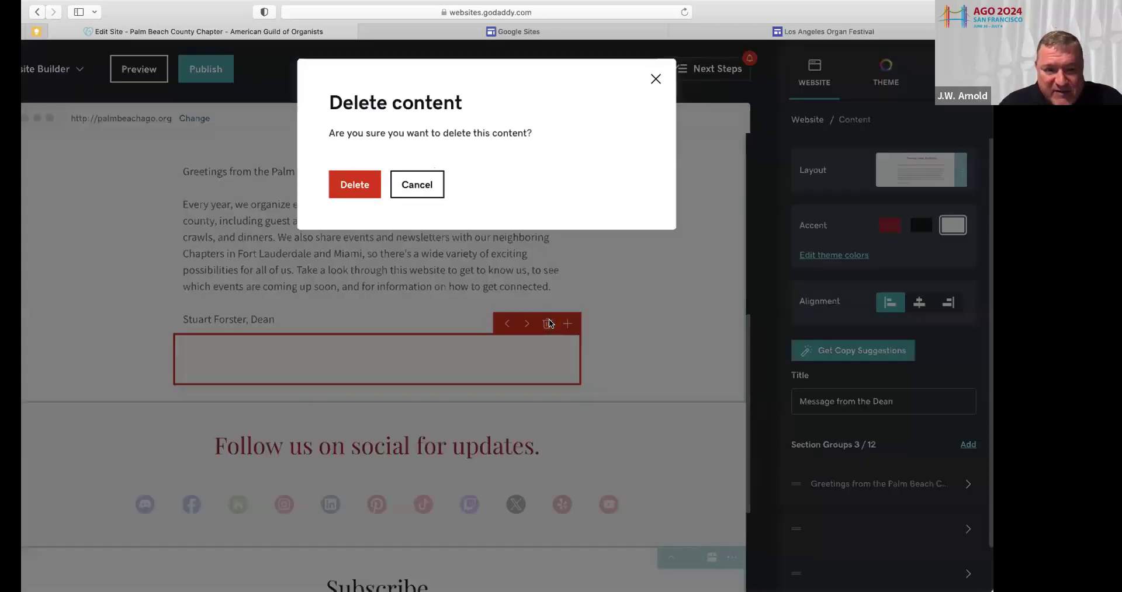
{"action": "left_click", "coordinate": [354, 185]}
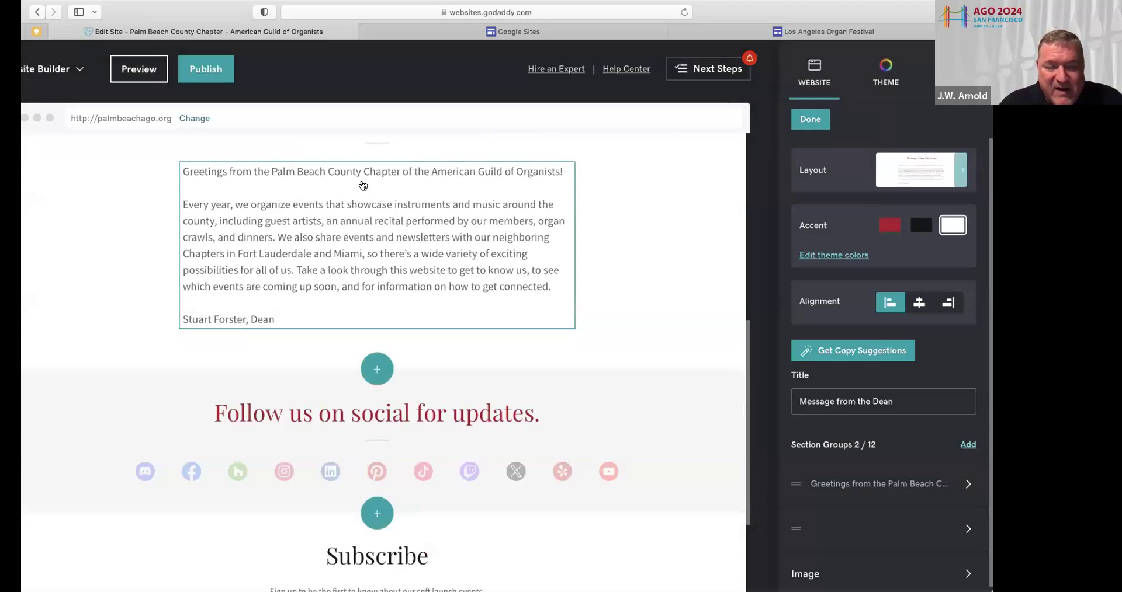
{"action": "scroll", "coordinate": [370, 249], "scroll_direction": "up", "scroll_amount": 3}
{"action": "scroll", "coordinate": [369, 248], "scroll_direction": "up", "scroll_amount": 5}
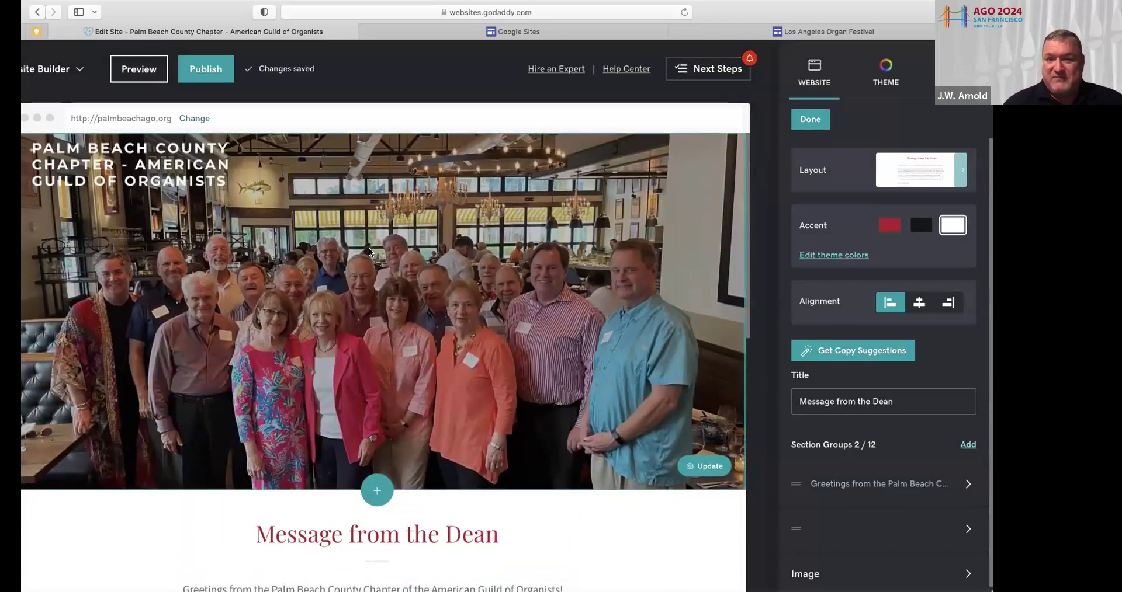
{"action": "scroll", "coordinate": [369, 250], "scroll_direction": "down", "scroll_amount": 3}
{"action": "scroll", "coordinate": [370, 251], "scroll_direction": "down", "scroll_amount": 4}
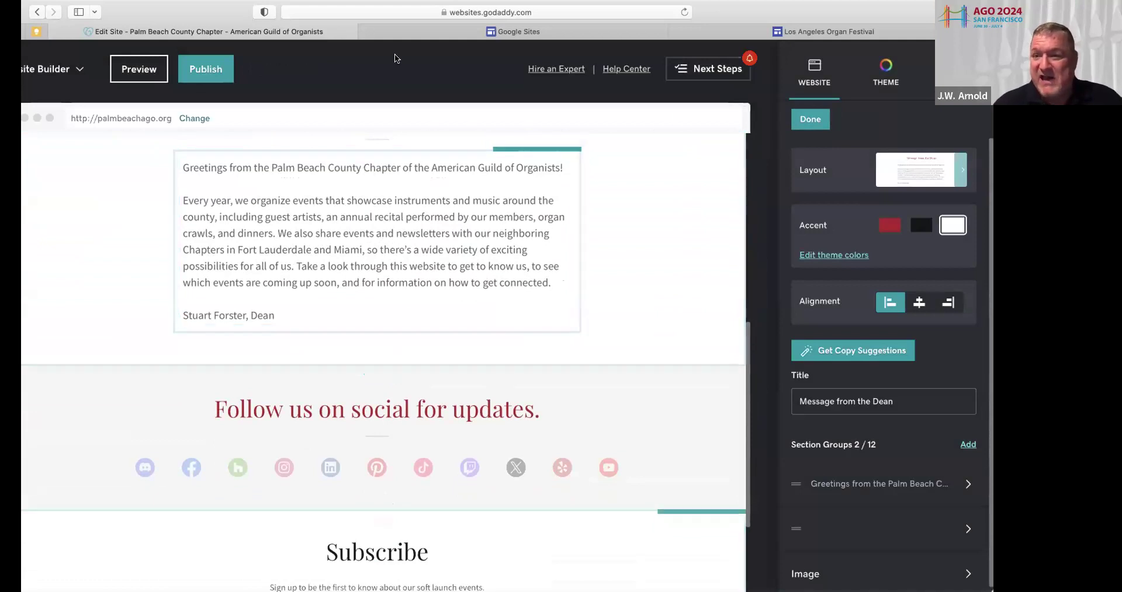
{"action": "left_click", "coordinate": [807, 122]}
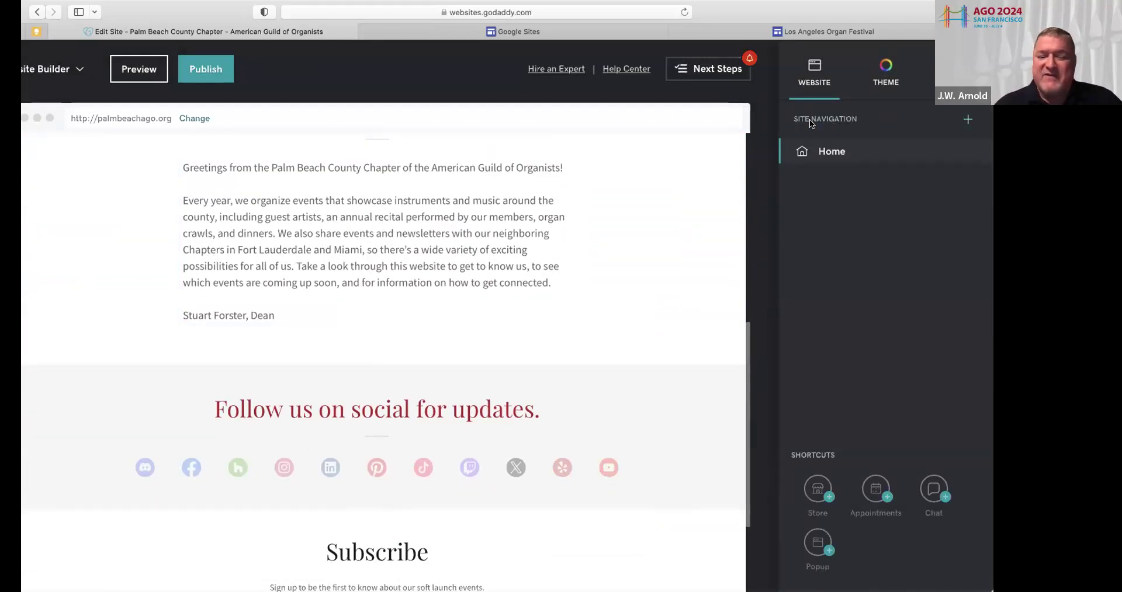
{"action": "left_click", "coordinate": [561, 590]}
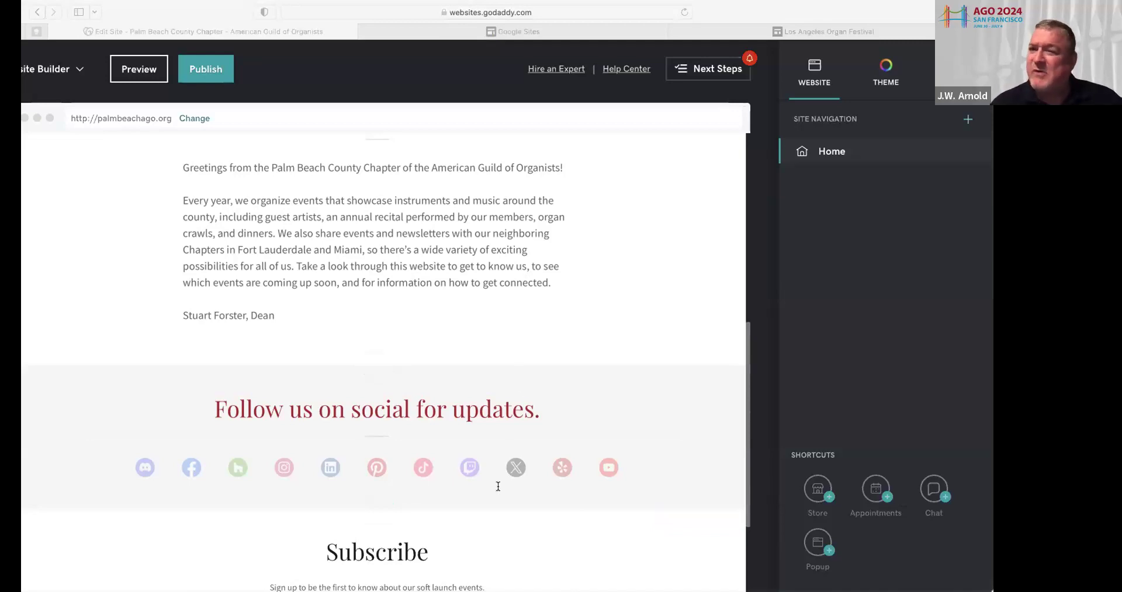
{"action": "left_click", "coordinate": [774, 10]}
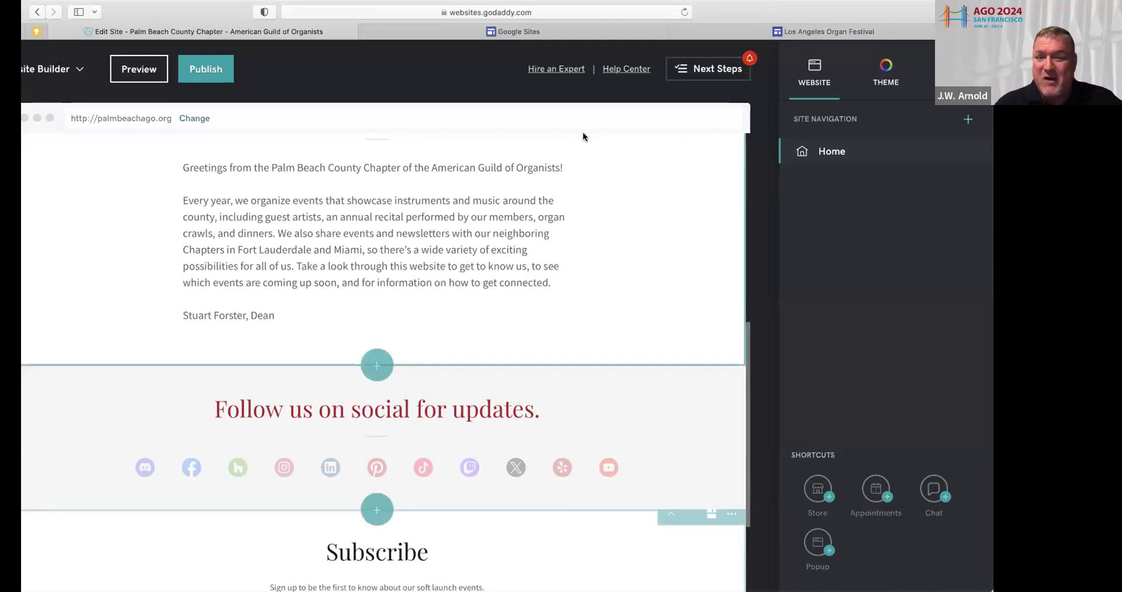
{"action": "mouse_move", "coordinate": [380, 366]}
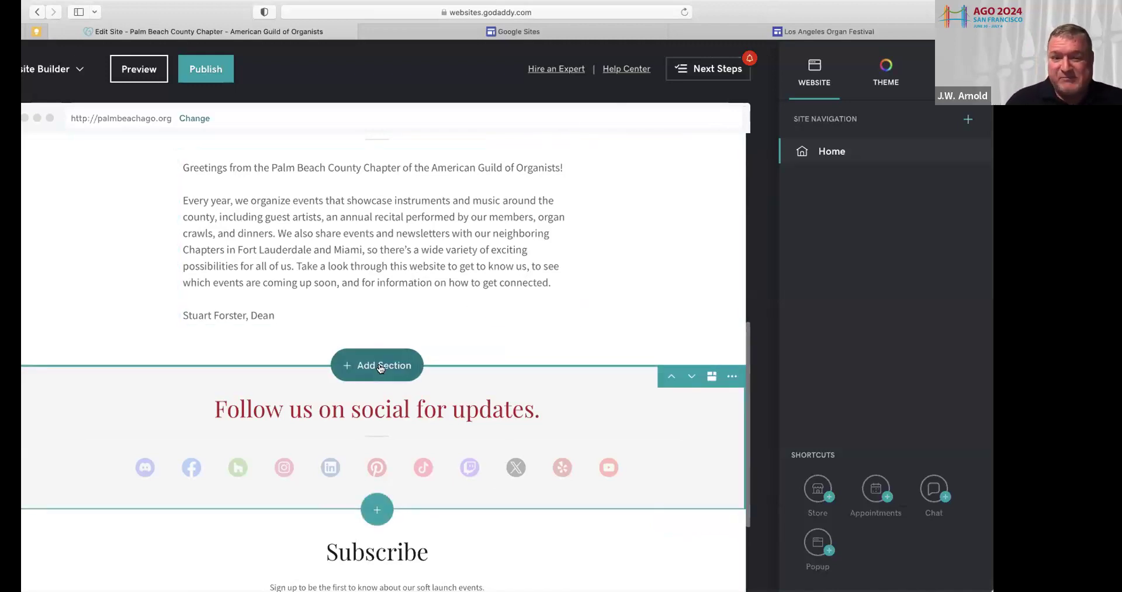
Add a Calendar section with sample events below the Dean's message and review it
{"action": "left_click", "coordinate": [380, 365]}
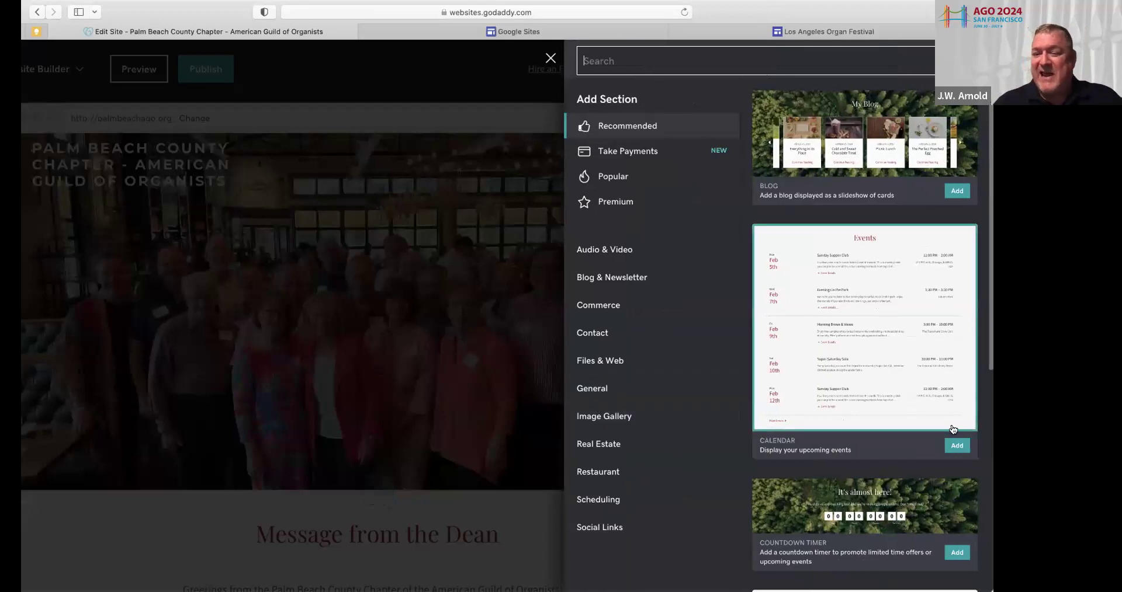
{"action": "left_click", "coordinate": [957, 446]}
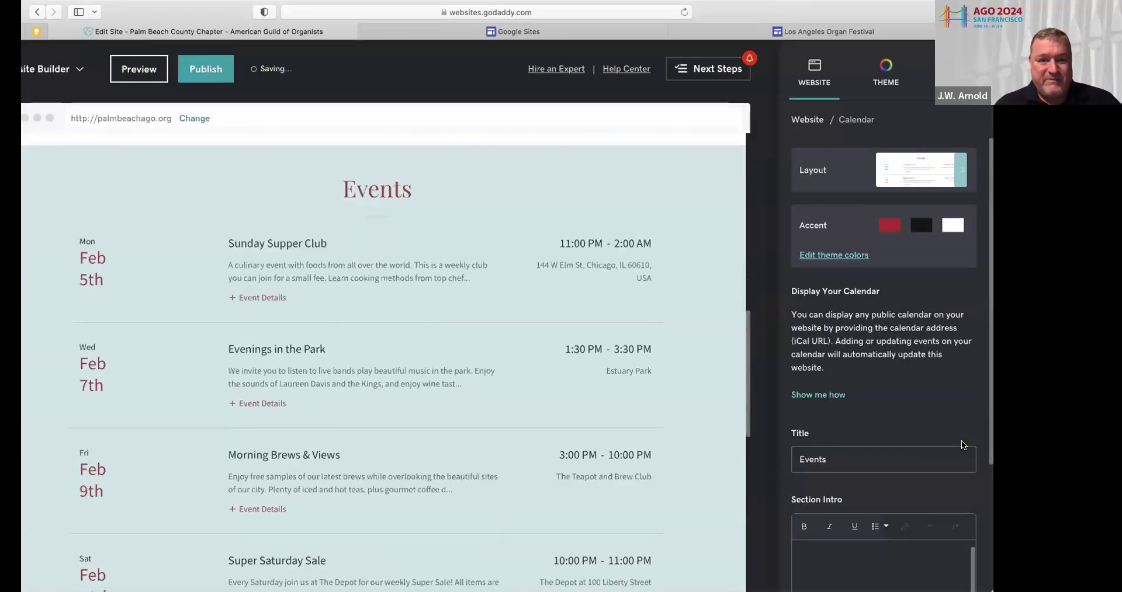
{"action": "scroll", "coordinate": [603, 369], "scroll_direction": "up", "scroll_amount": 10}
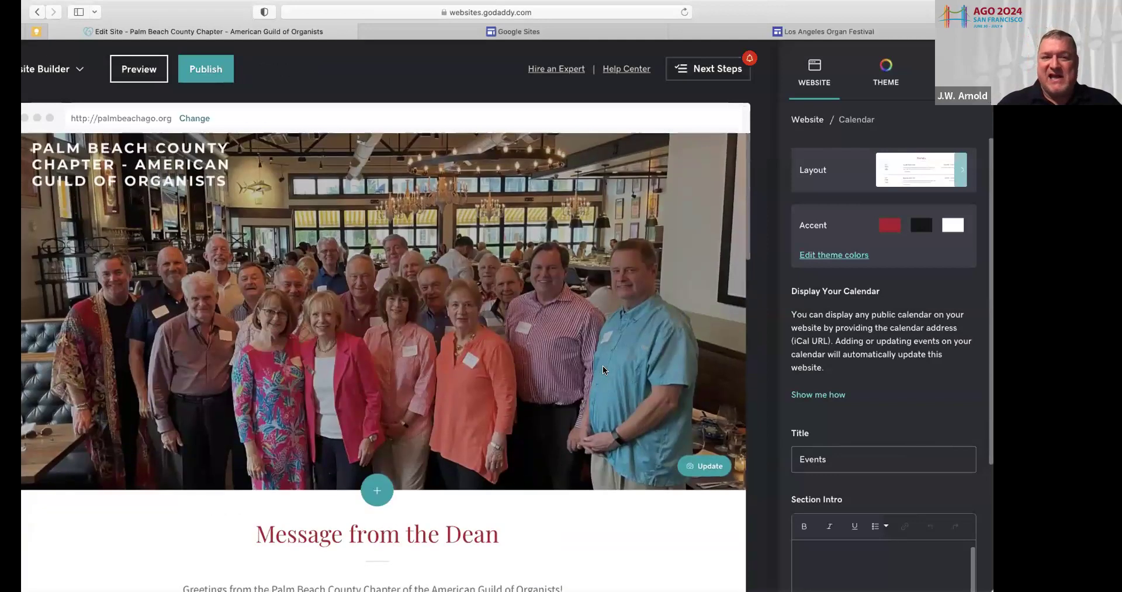
{"action": "scroll", "coordinate": [603, 369], "scroll_direction": "down", "scroll_amount": 5}
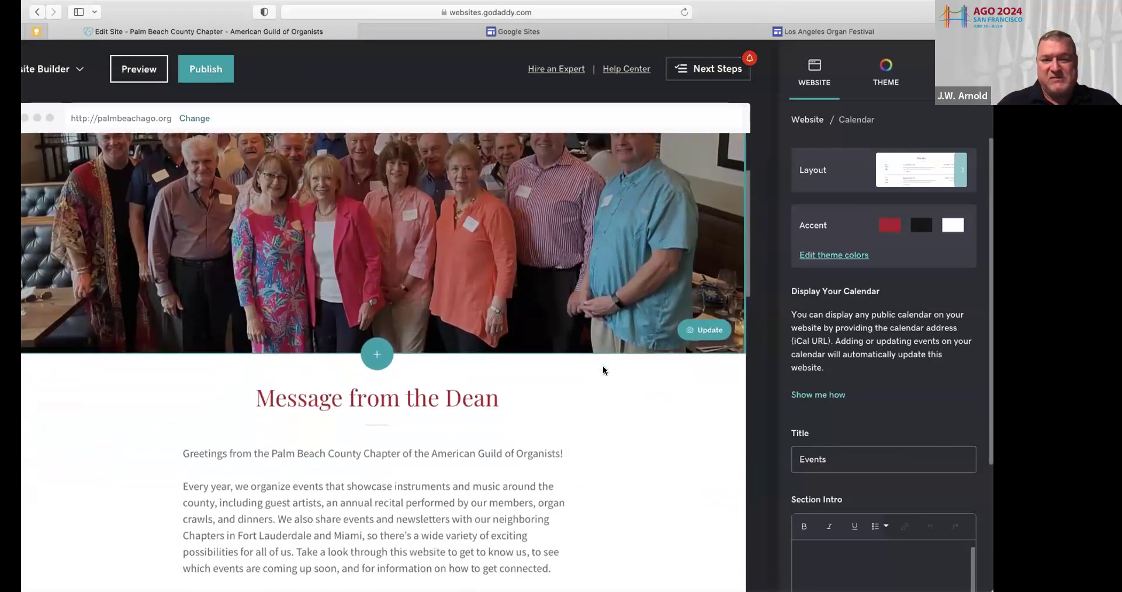
{"action": "scroll", "coordinate": [603, 371], "scroll_direction": "down", "scroll_amount": 8}
{"action": "scroll", "coordinate": [603, 371], "scroll_direction": "down", "scroll_amount": 10}
{"action": "scroll", "coordinate": [603, 370], "scroll_direction": "down", "scroll_amount": 3}
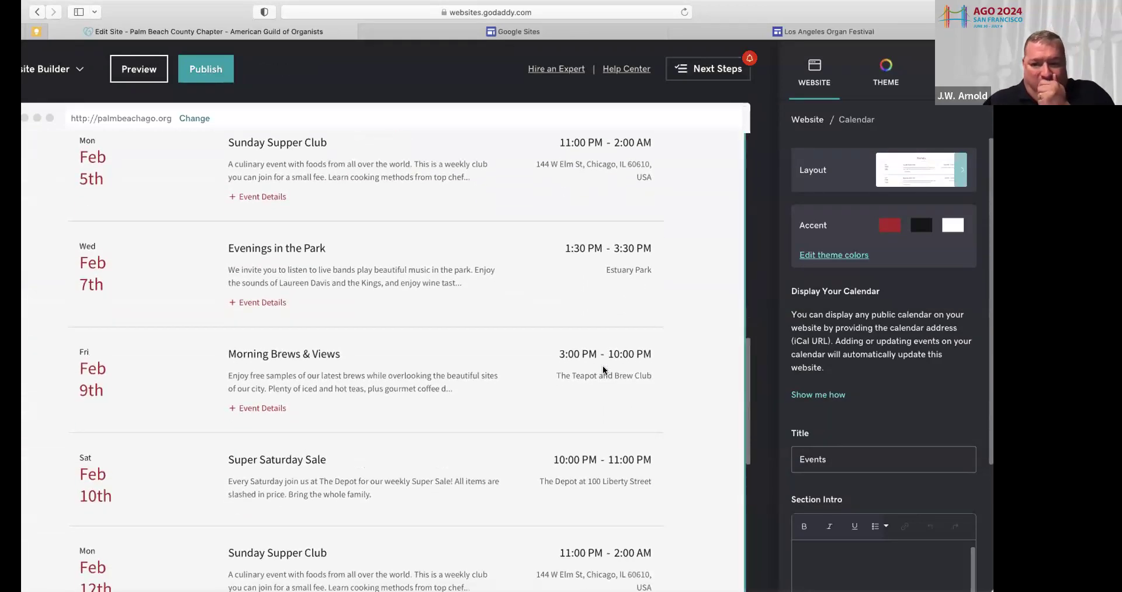
{"action": "scroll", "coordinate": [603, 370], "scroll_direction": "down", "scroll_amount": 6}
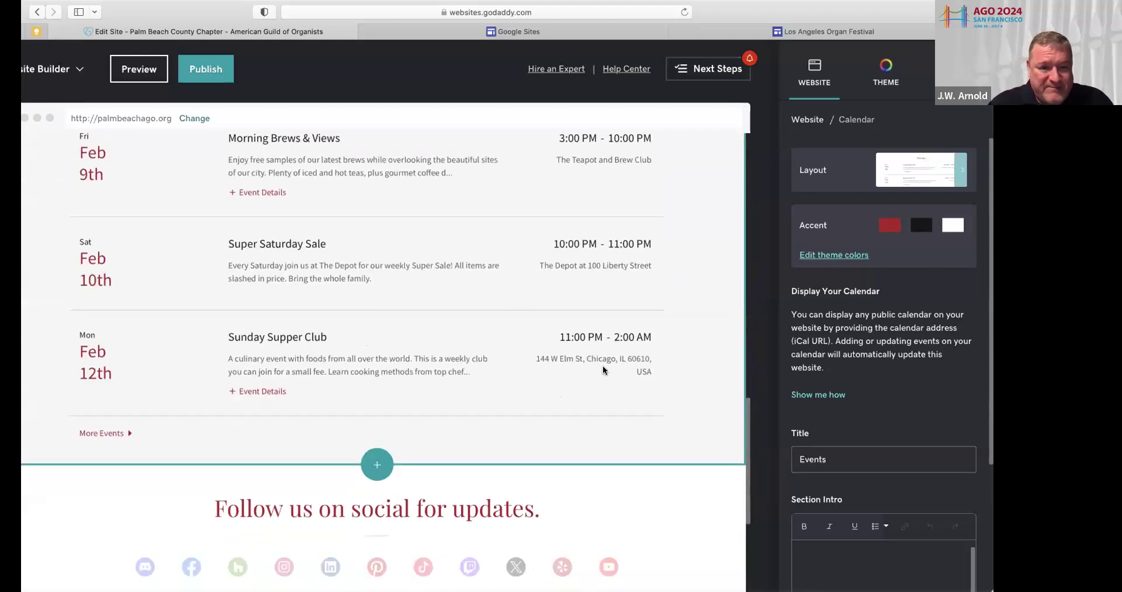
{"action": "scroll", "coordinate": [602, 370], "scroll_direction": "up", "scroll_amount": 9}
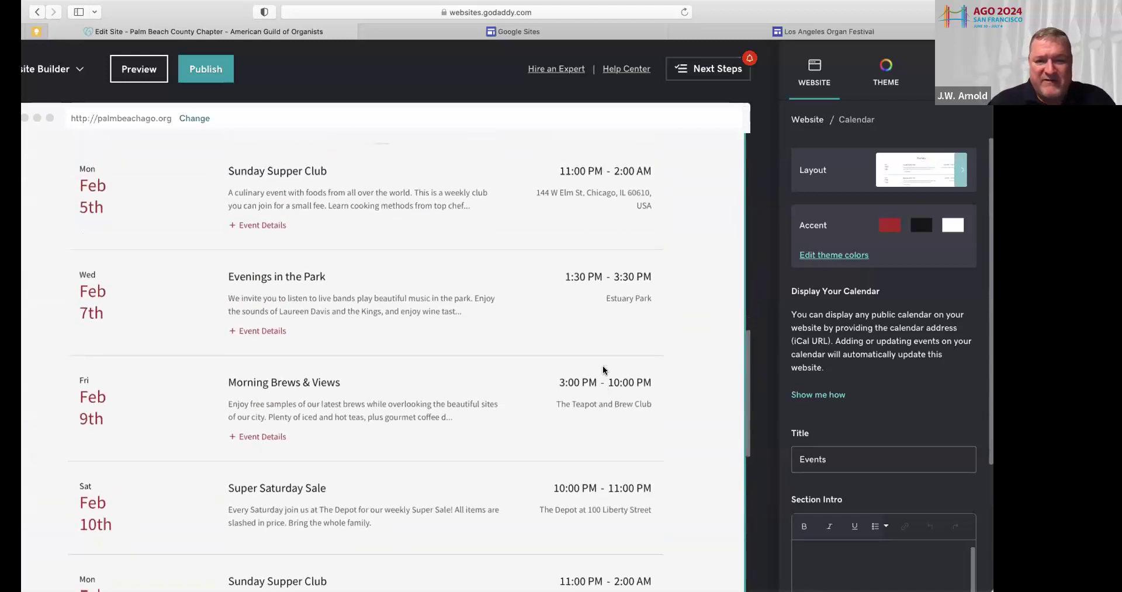
{"action": "scroll", "coordinate": [603, 370], "scroll_direction": "up", "scroll_amount": 2}
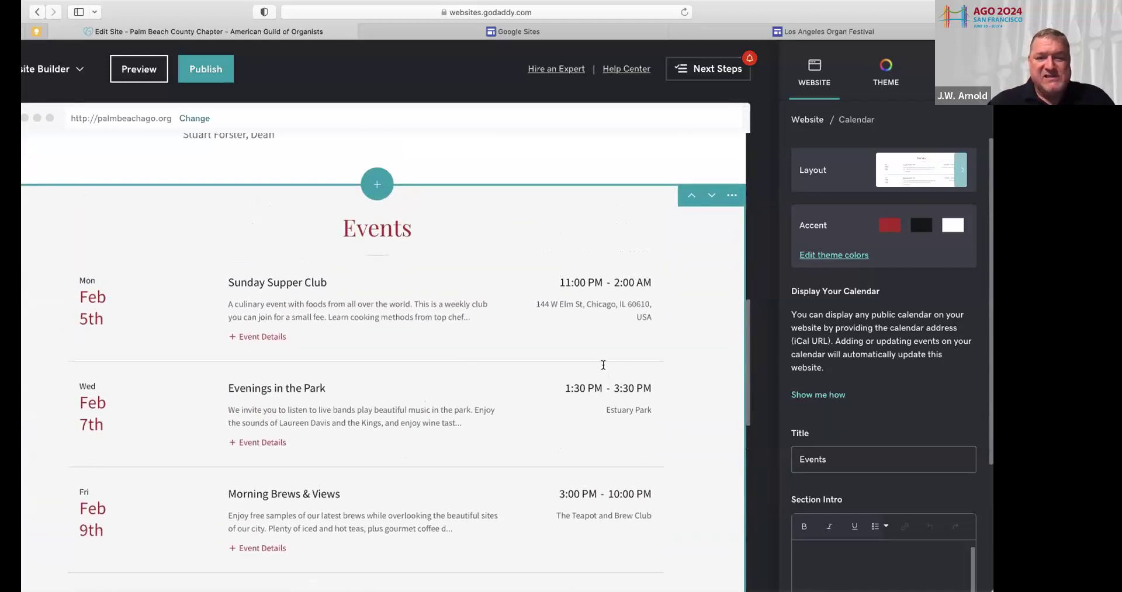
{"action": "left_click", "coordinate": [543, 589]}
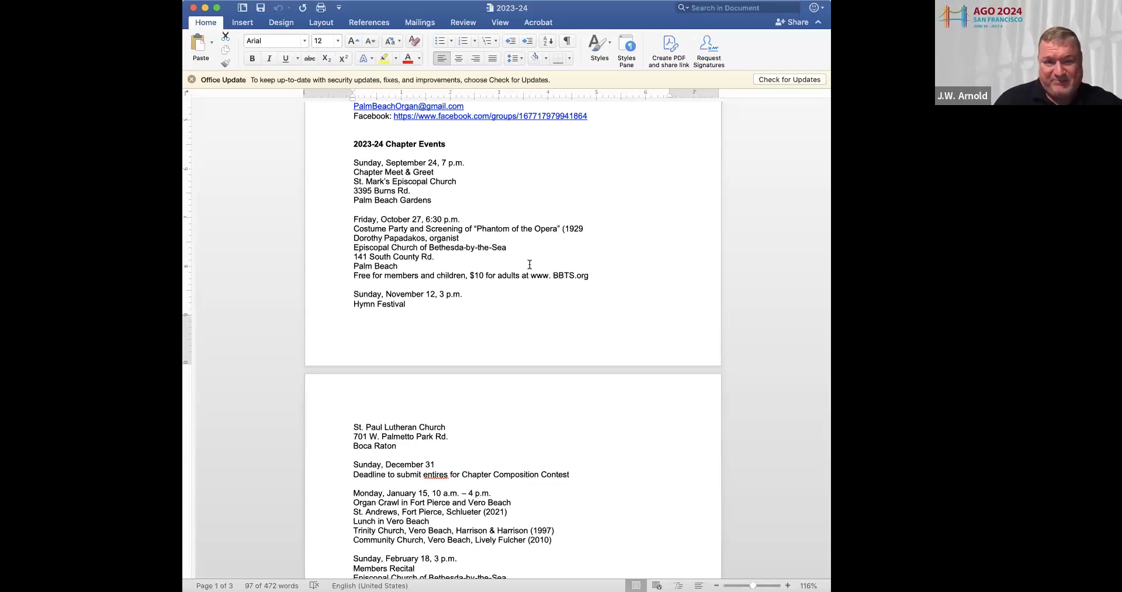
{"action": "scroll", "coordinate": [560, 378], "scroll_direction": "down", "scroll_amount": 5}
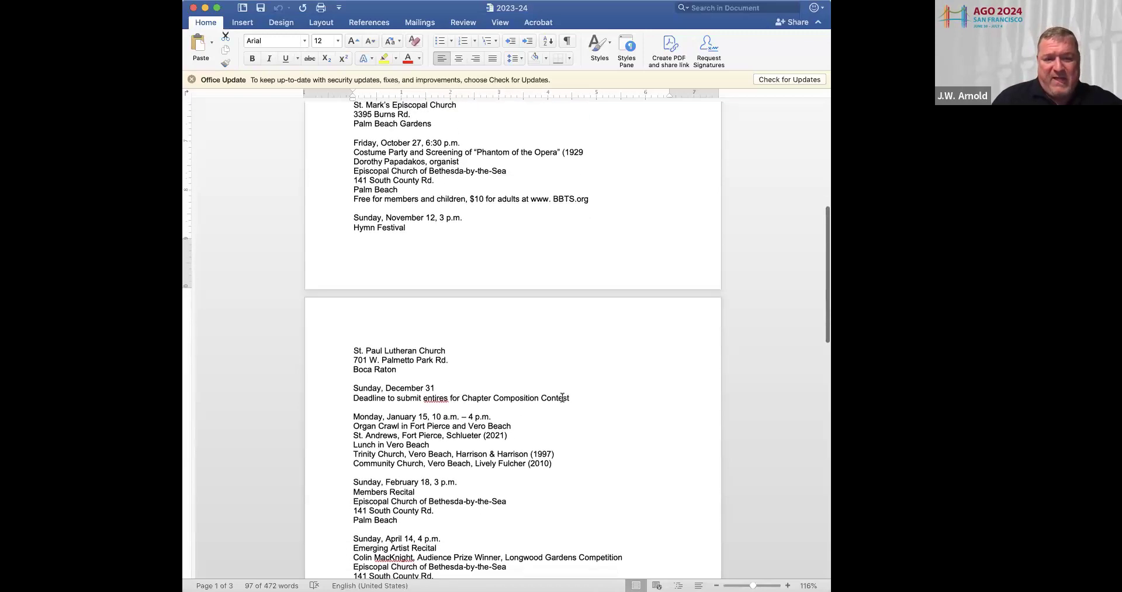
{"action": "scroll", "coordinate": [562, 398], "scroll_direction": "down", "scroll_amount": 1}
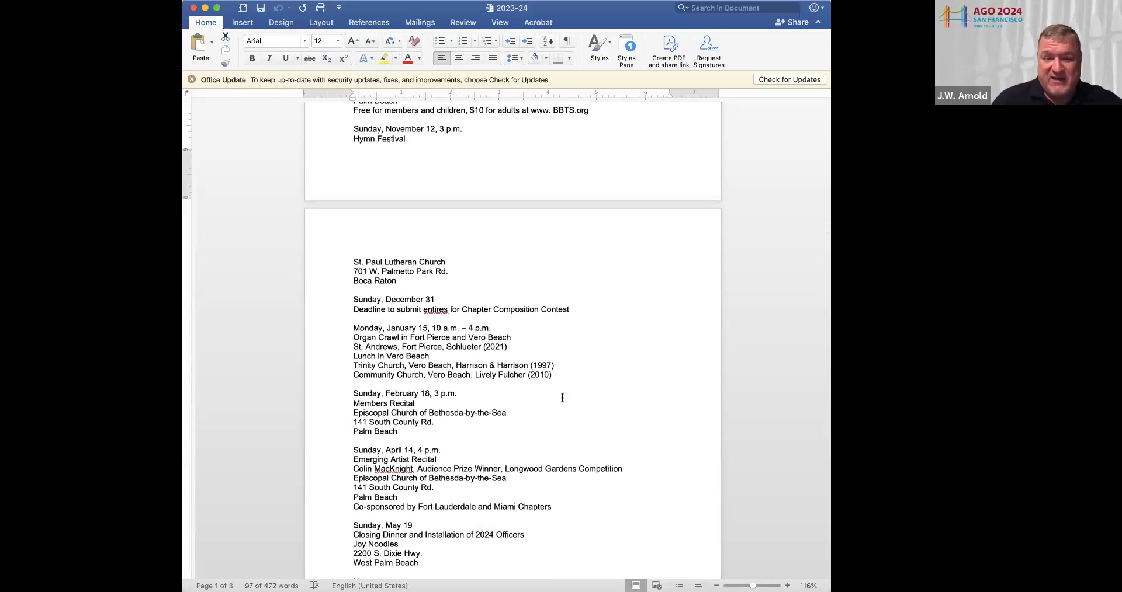
{"action": "scroll", "coordinate": [562, 398], "scroll_direction": "down", "scroll_amount": 5}
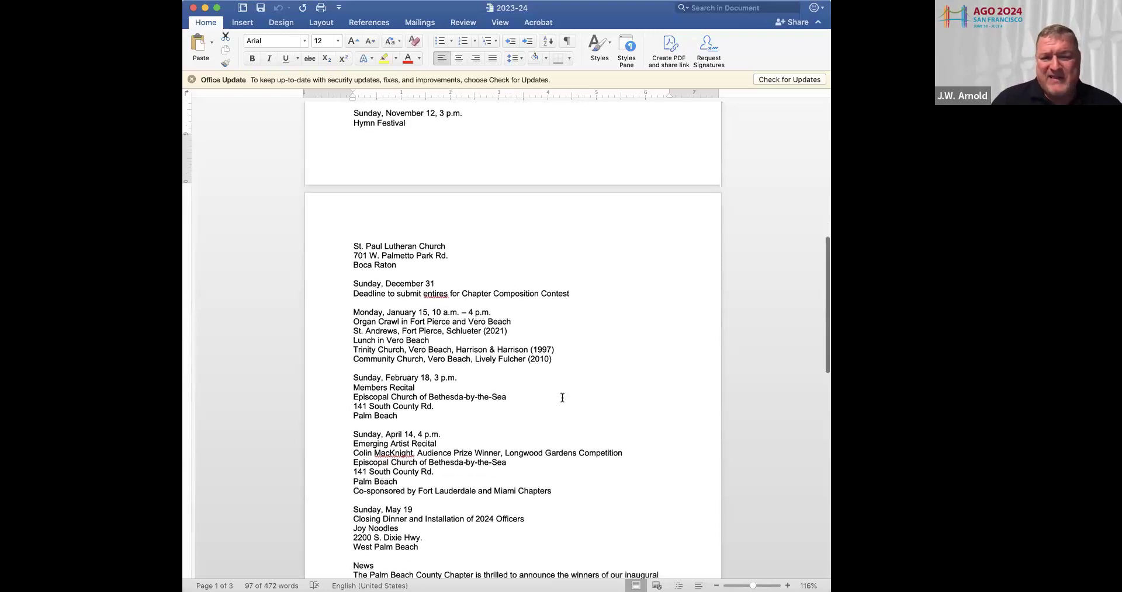
{"action": "scroll", "coordinate": [562, 397], "scroll_direction": "up", "scroll_amount": 3}
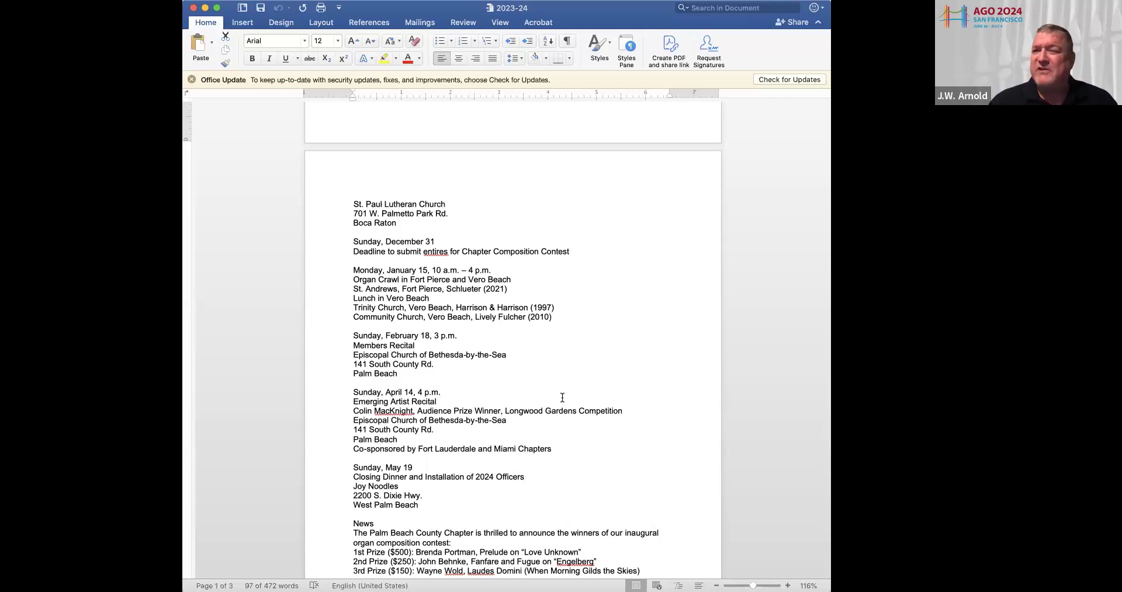
{"action": "scroll", "coordinate": [470, 399], "scroll_direction": "down", "scroll_amount": 5}
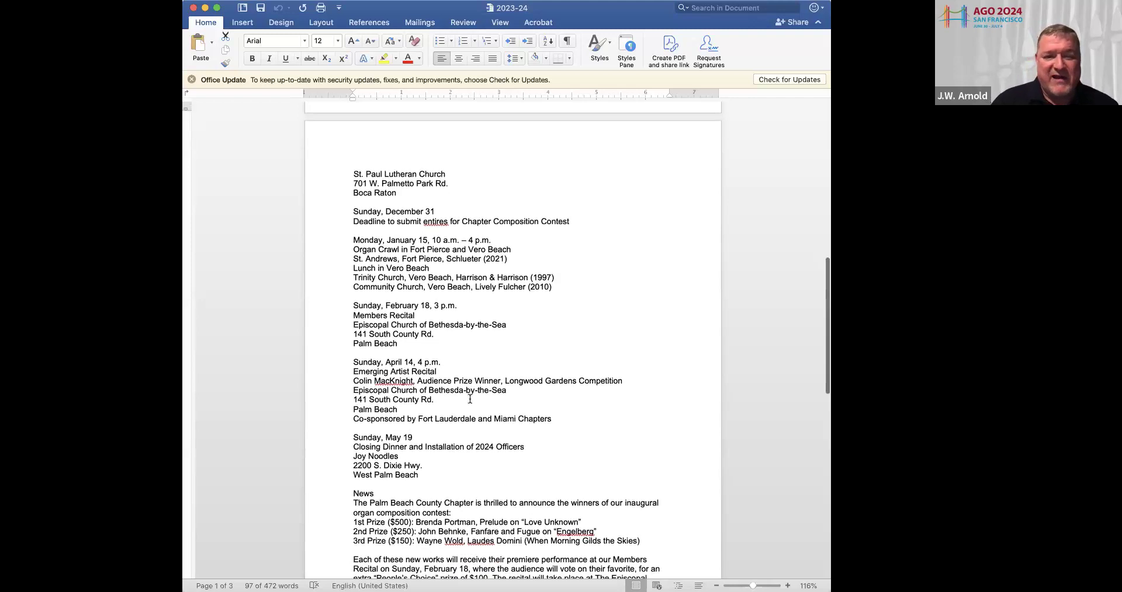
{"action": "scroll", "coordinate": [470, 399], "scroll_direction": "down", "scroll_amount": 3}
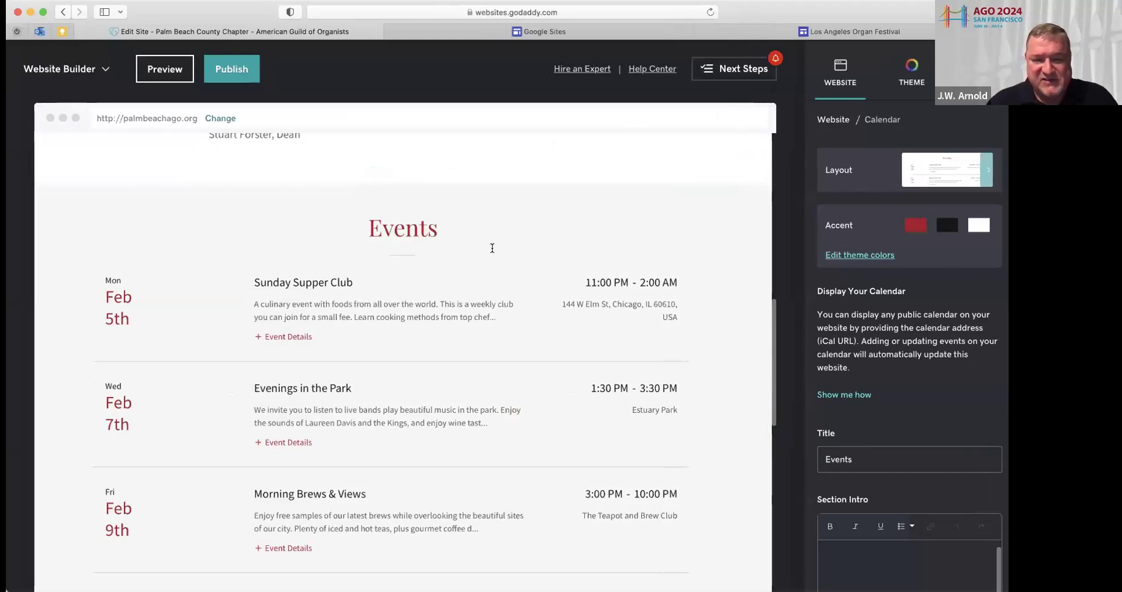
Retitle the calendar section heading from 'Events' to 'Chapter Events'
{"action": "left_click", "coordinate": [368, 228]}
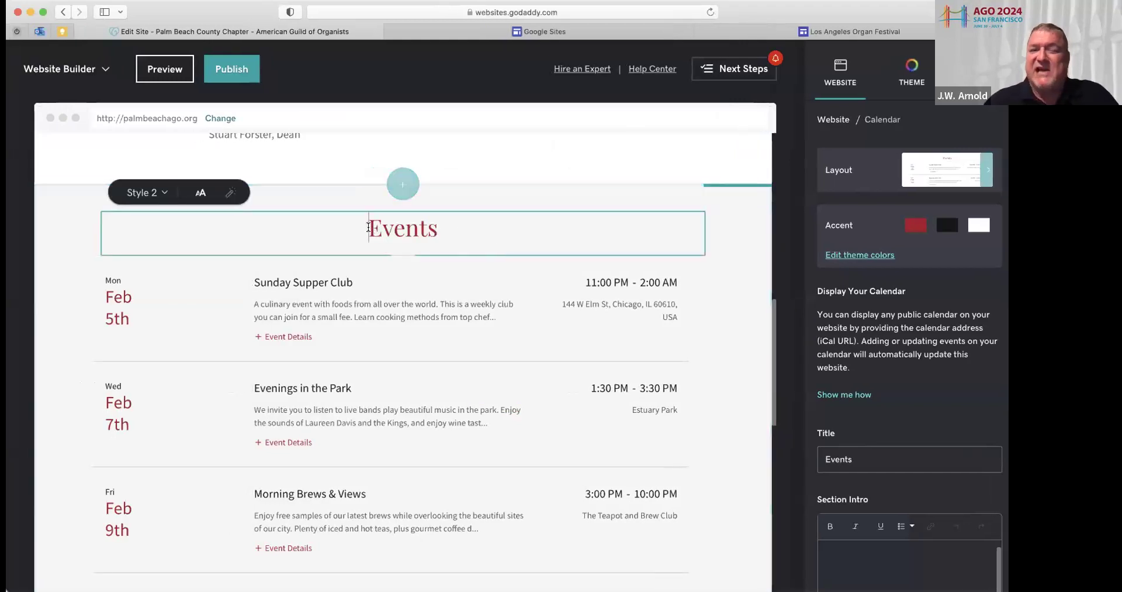
{"action": "type", "text": "Chapter"}
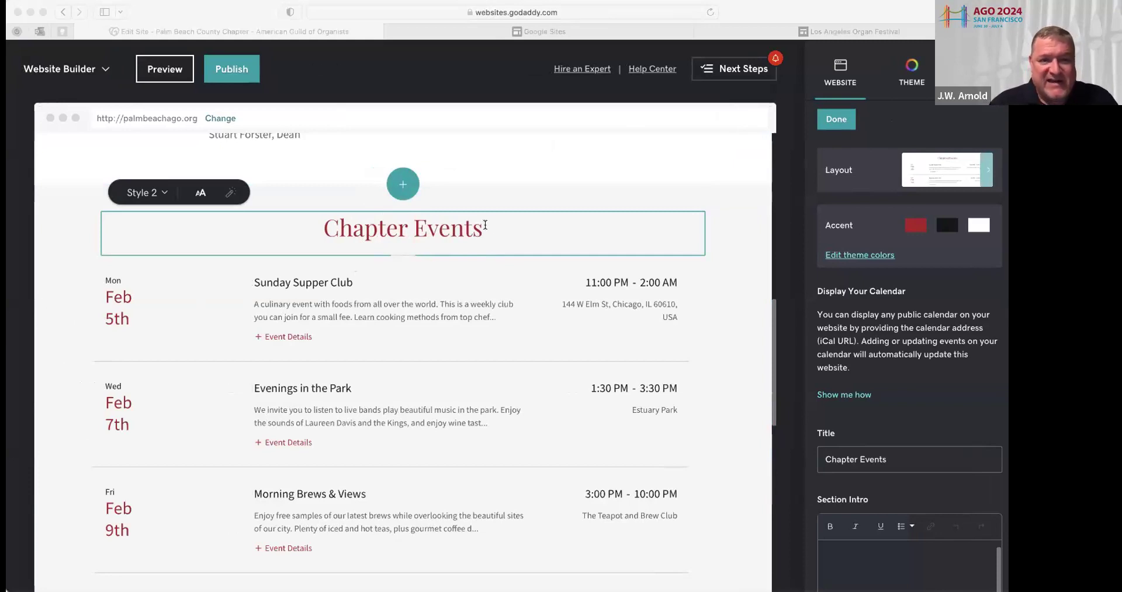
{"action": "left_click", "coordinate": [710, 322]}
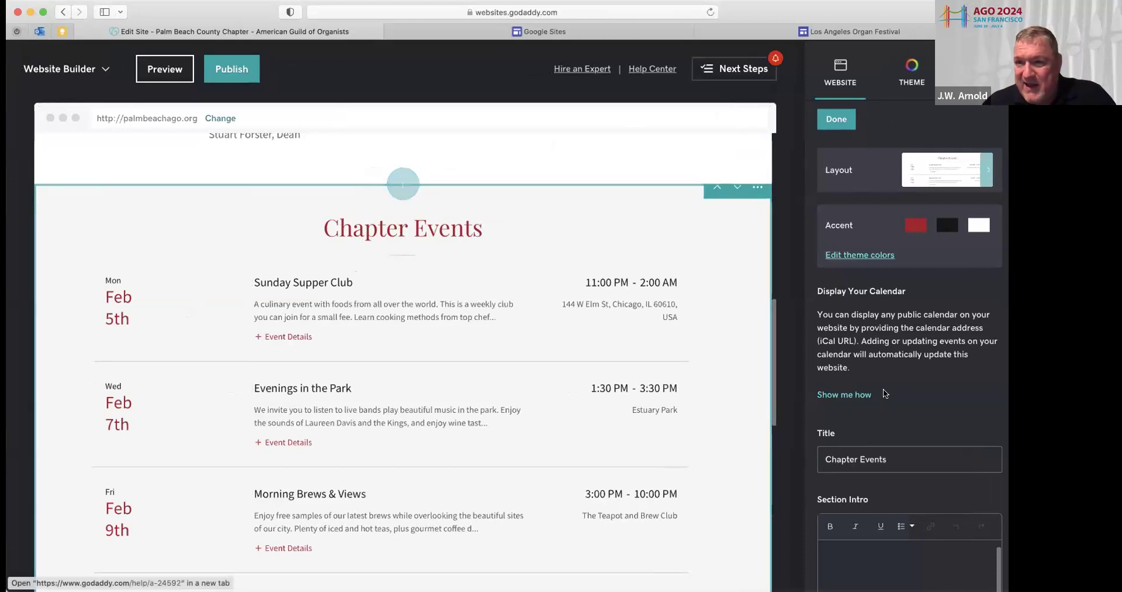
{"action": "scroll", "coordinate": [874, 417], "scroll_direction": "down", "scroll_amount": 2}
{"action": "scroll", "coordinate": [874, 417], "scroll_direction": "down", "scroll_amount": 5}
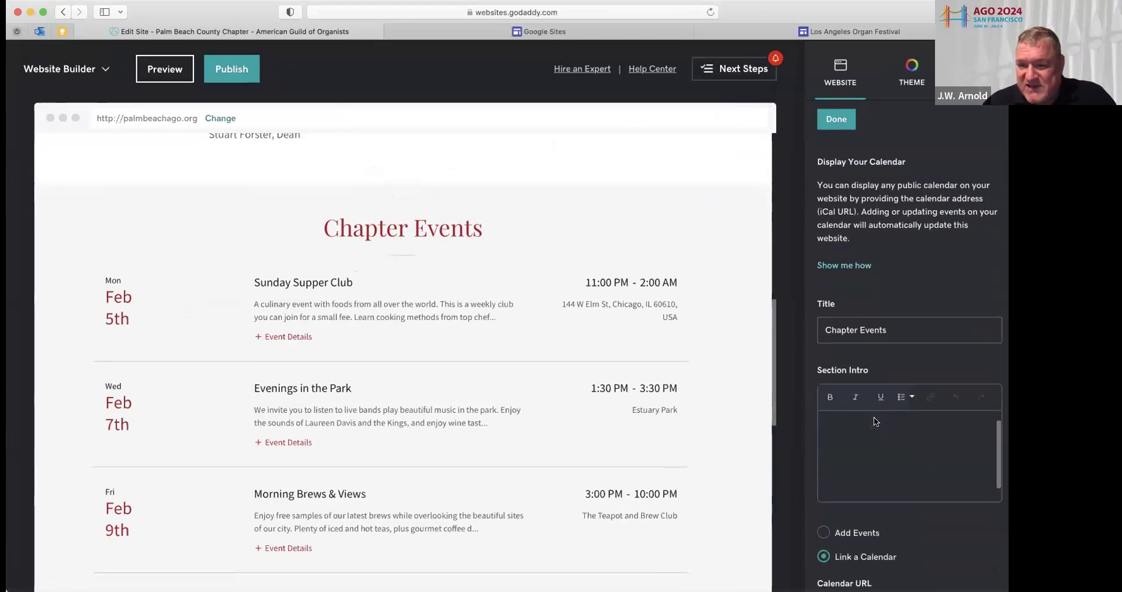
{"action": "scroll", "coordinate": [874, 419], "scroll_direction": "up", "scroll_amount": 1}
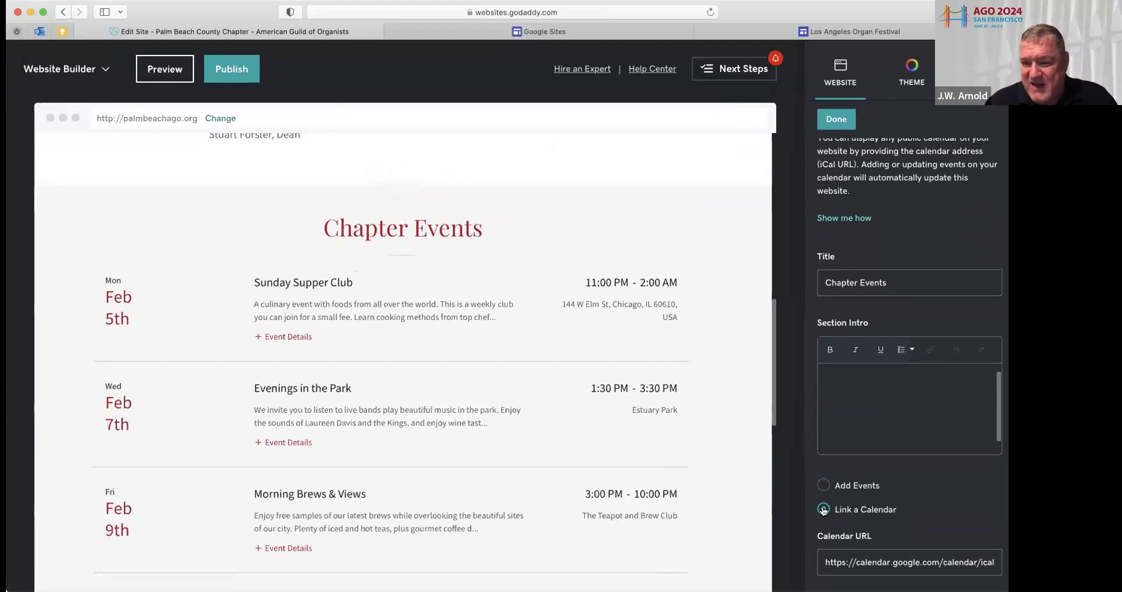
{"action": "scroll", "coordinate": [823, 510], "scroll_direction": "up", "scroll_amount": 5}
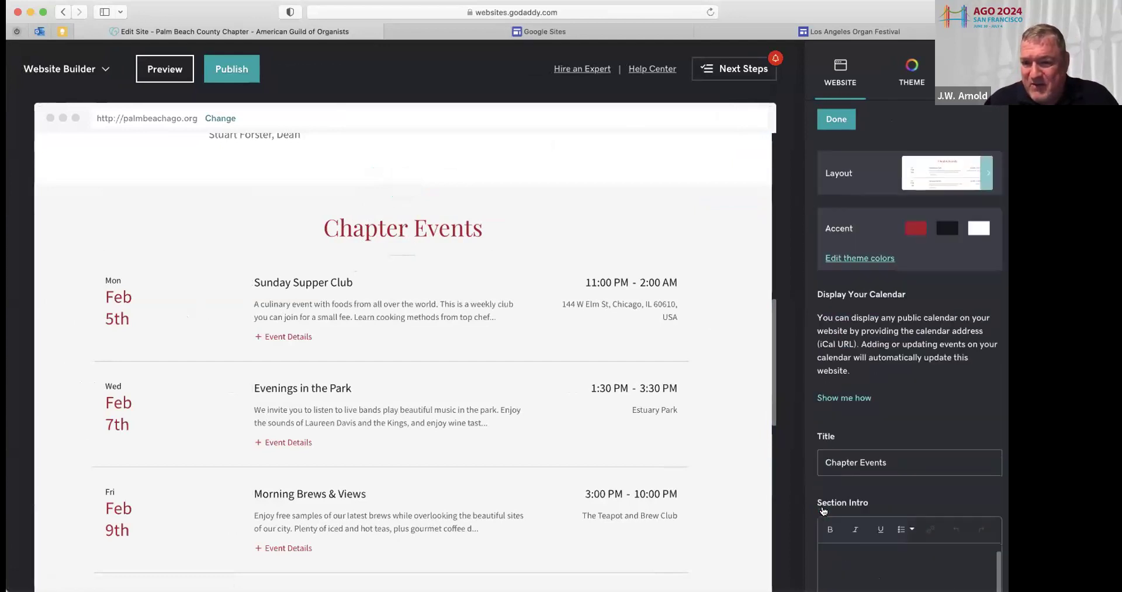
{"action": "scroll", "coordinate": [822, 510], "scroll_direction": "down", "scroll_amount": 4}
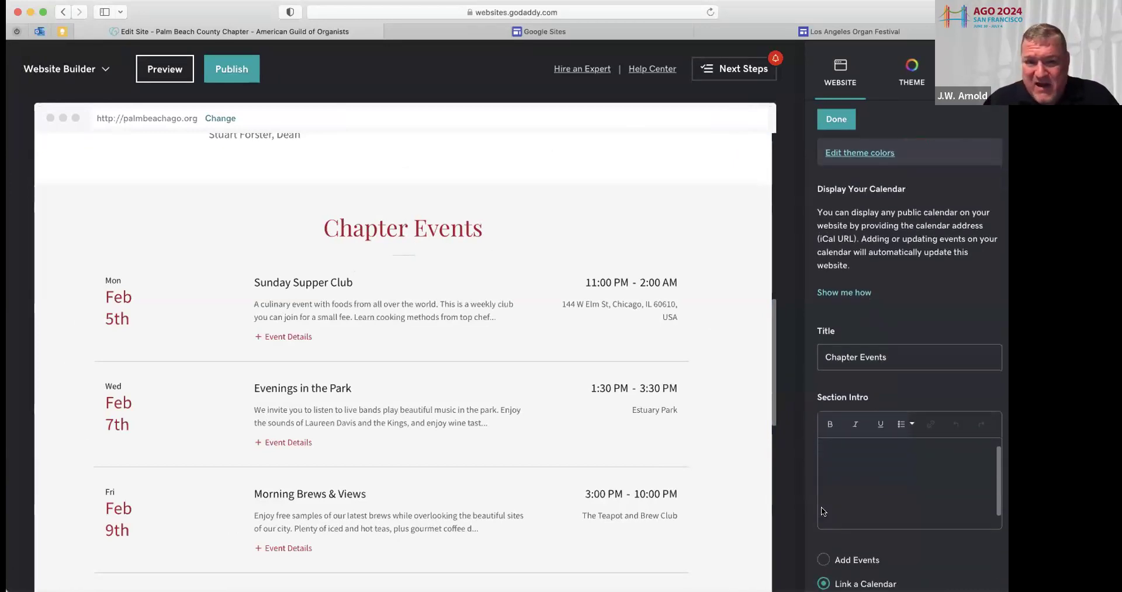
{"action": "scroll", "coordinate": [822, 507], "scroll_direction": "down", "scroll_amount": 2}
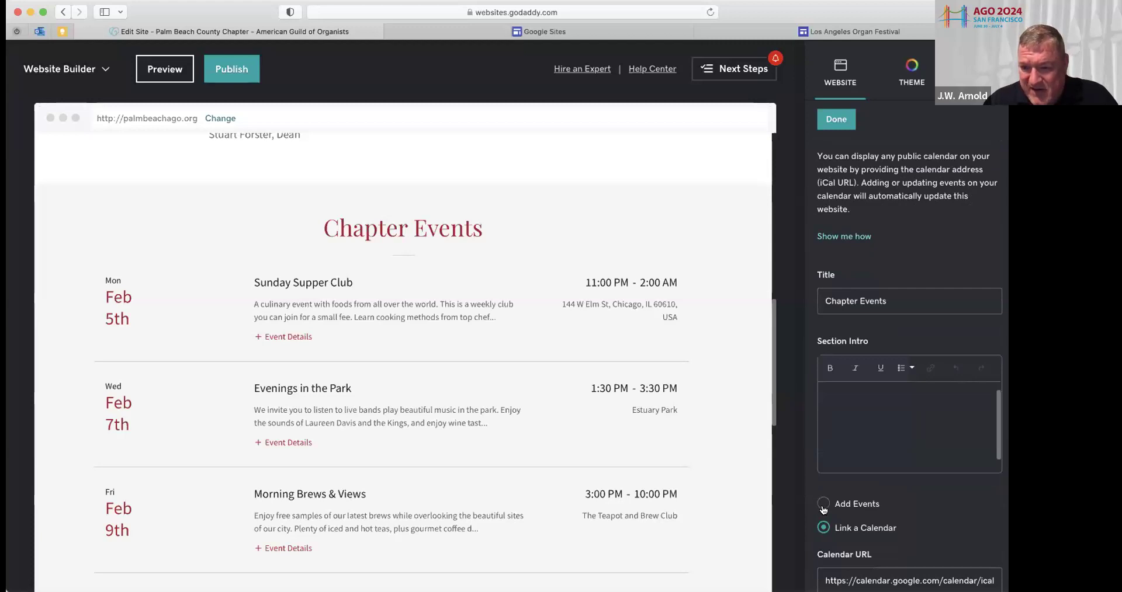
Switch to manually added events and set the first event to 2/18/2024, 'Member Recital'
{"action": "left_click", "coordinate": [823, 505]}
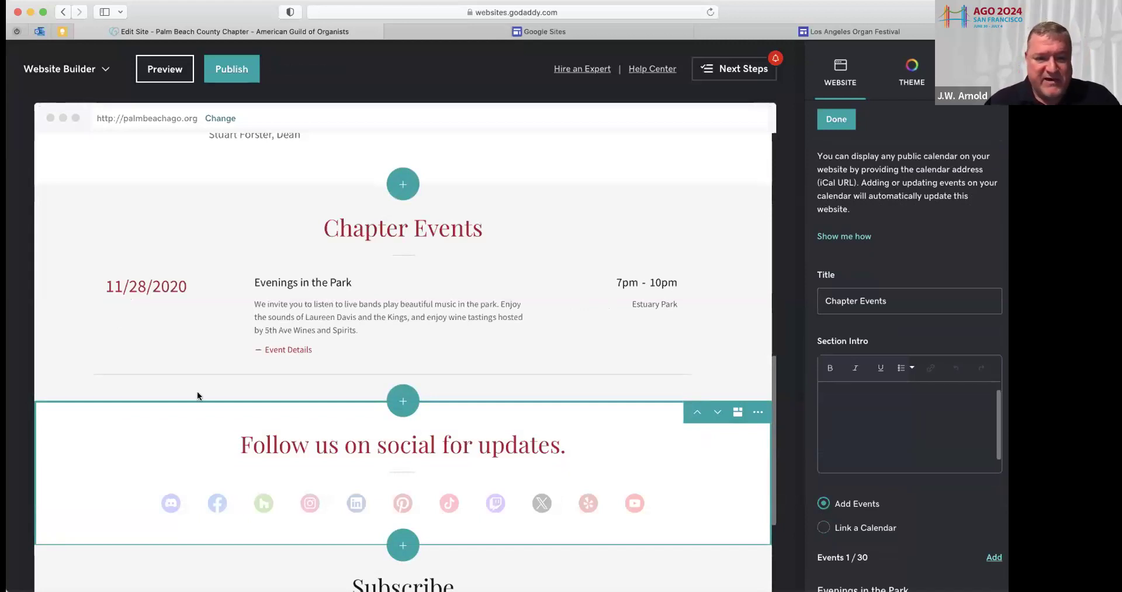
{"action": "left_click_drag", "start_coordinate": [176, 286], "coordinate": [104, 284]}
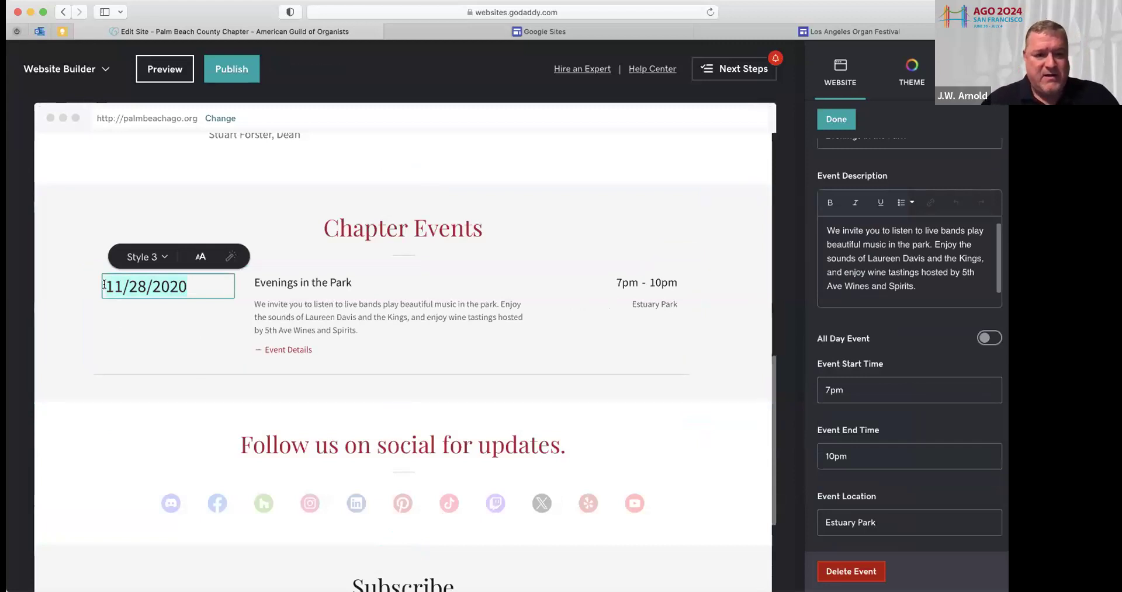
{"action": "type", "text": "2/18/2024"}
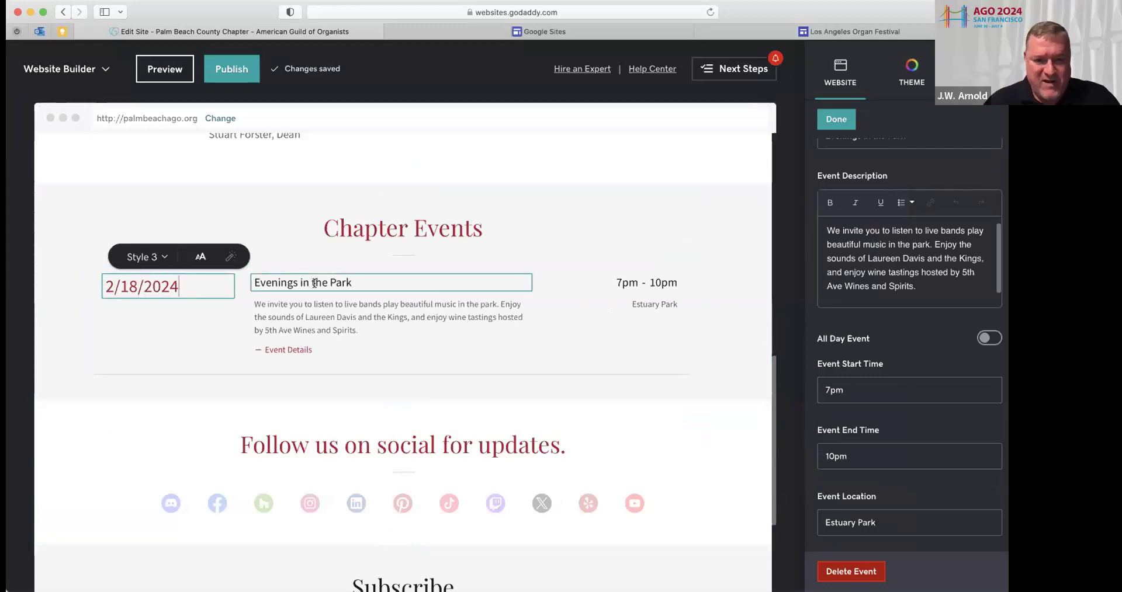
{"action": "left_click_drag", "start_coordinate": [351, 283], "coordinate": [231, 285]}
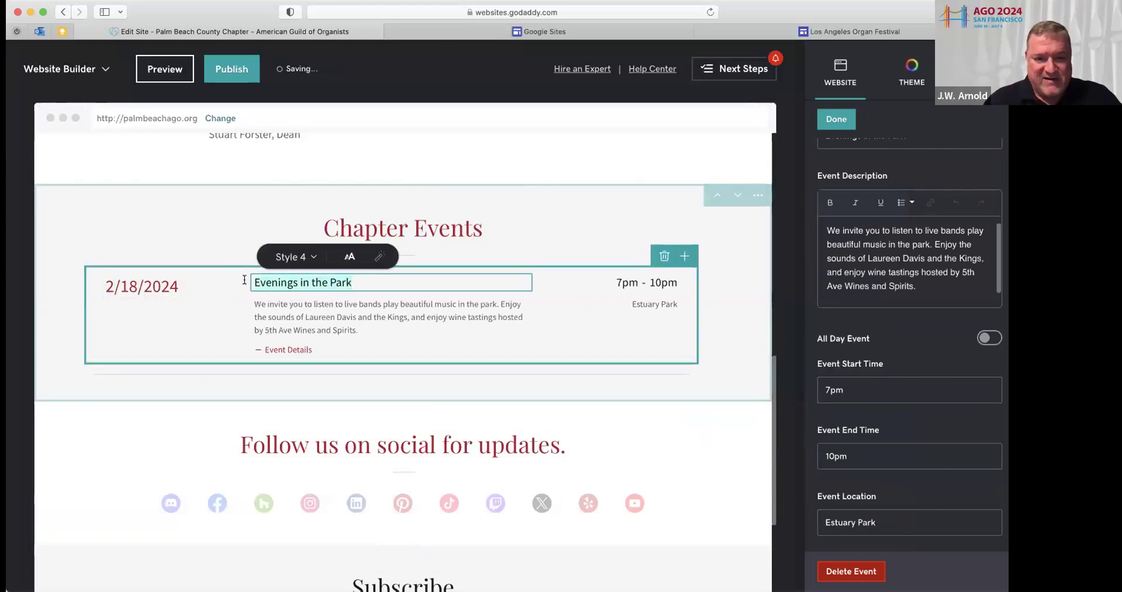
{"action": "type", "text": "Member REcit"}
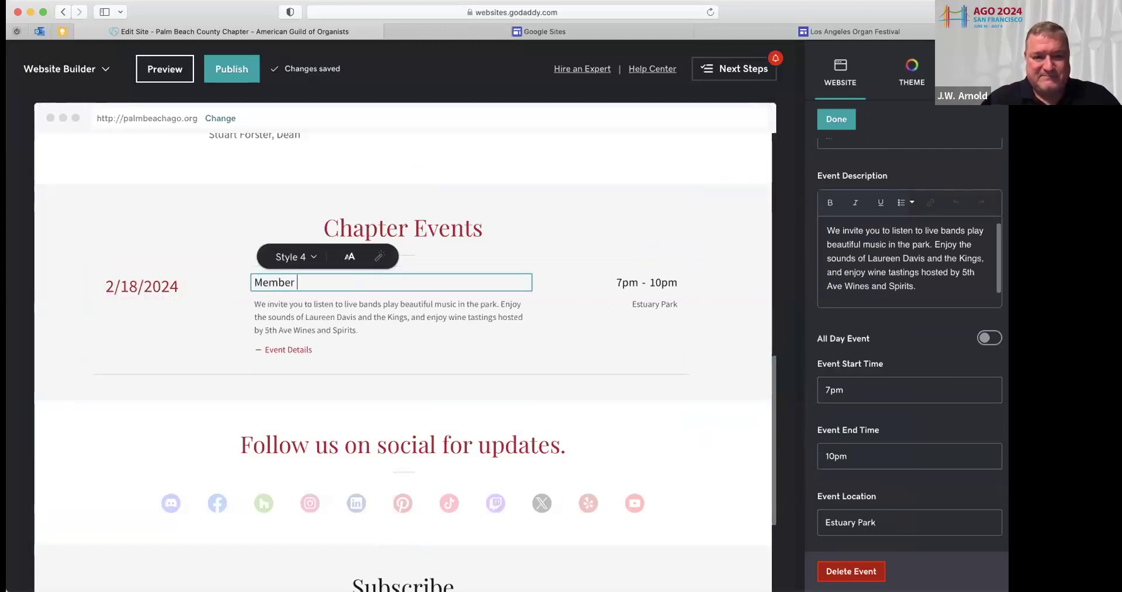
{"action": "key", "text": "BackSpace"}
{"action": "key", "text": "BackSpace"}
{"action": "key", "text": "BackSpace"}
{"action": "key", "text": "BackSpace"}
{"action": "type", "text": "ecital"}
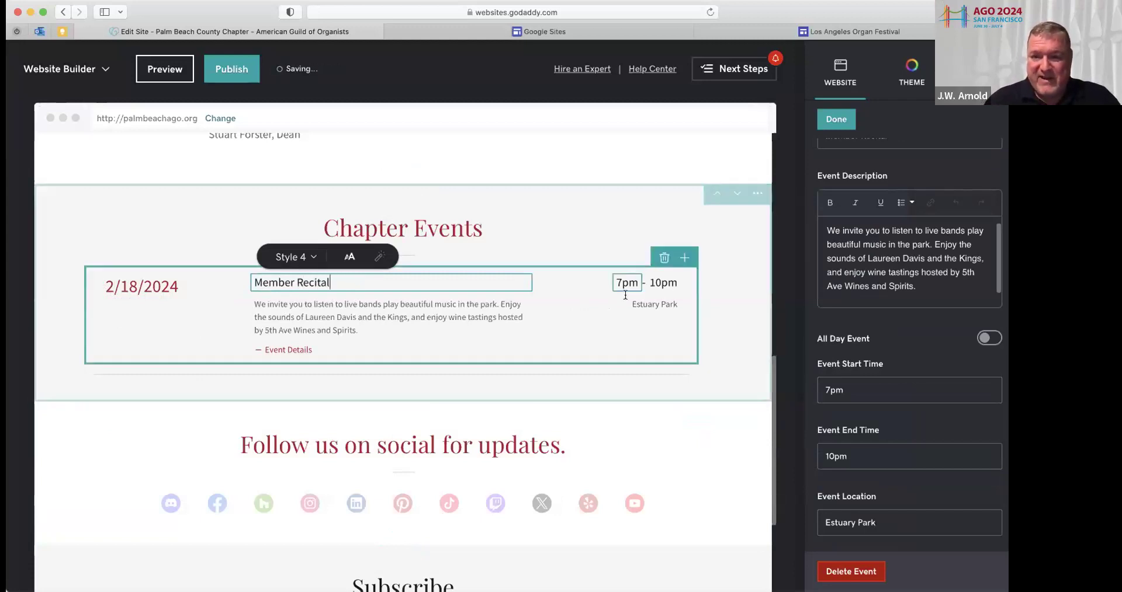
Change the Member Recital's time to 3pm–5pm
{"action": "left_click", "coordinate": [617, 283]}
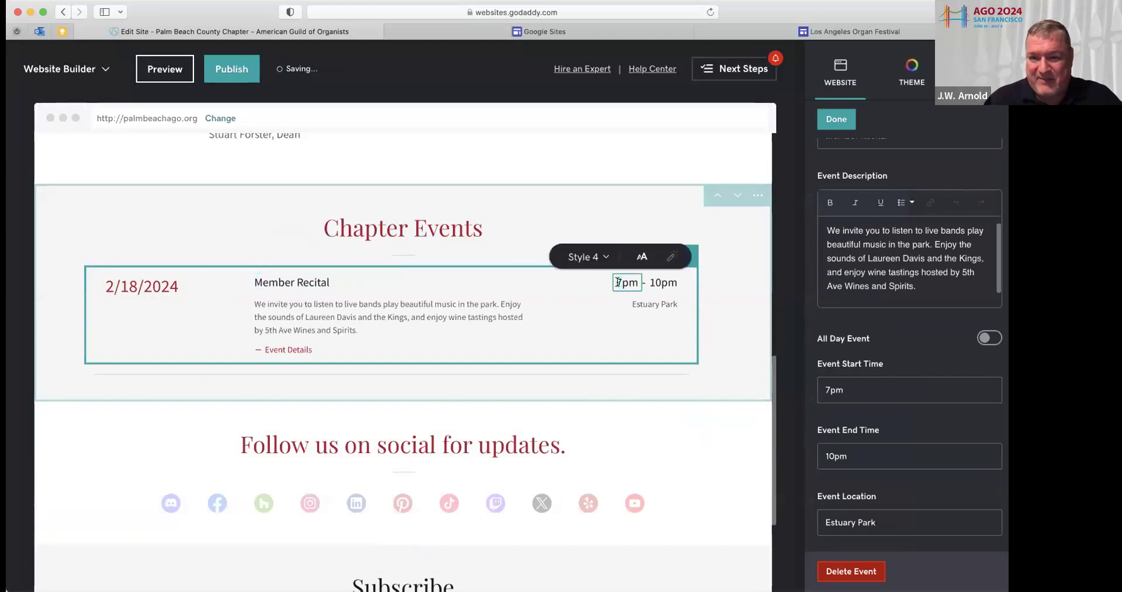
{"action": "key", "text": "Delete"}
{"action": "type", "text": "3"}
{"action": "left_click", "coordinate": [663, 283]}
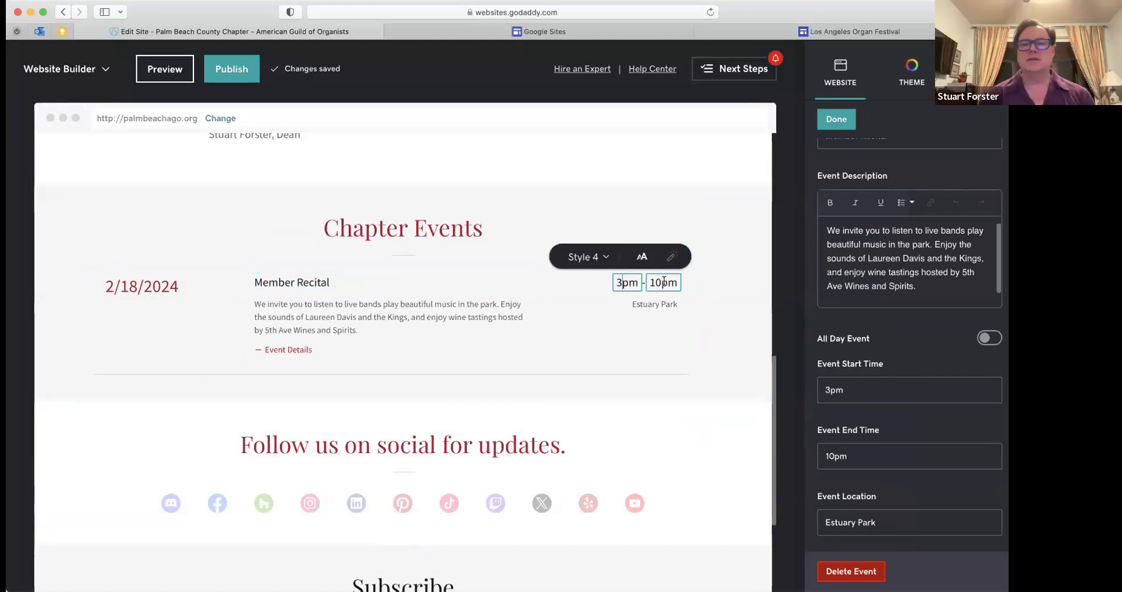
{"action": "left_click_drag", "start_coordinate": [662, 283], "coordinate": [653, 282]}
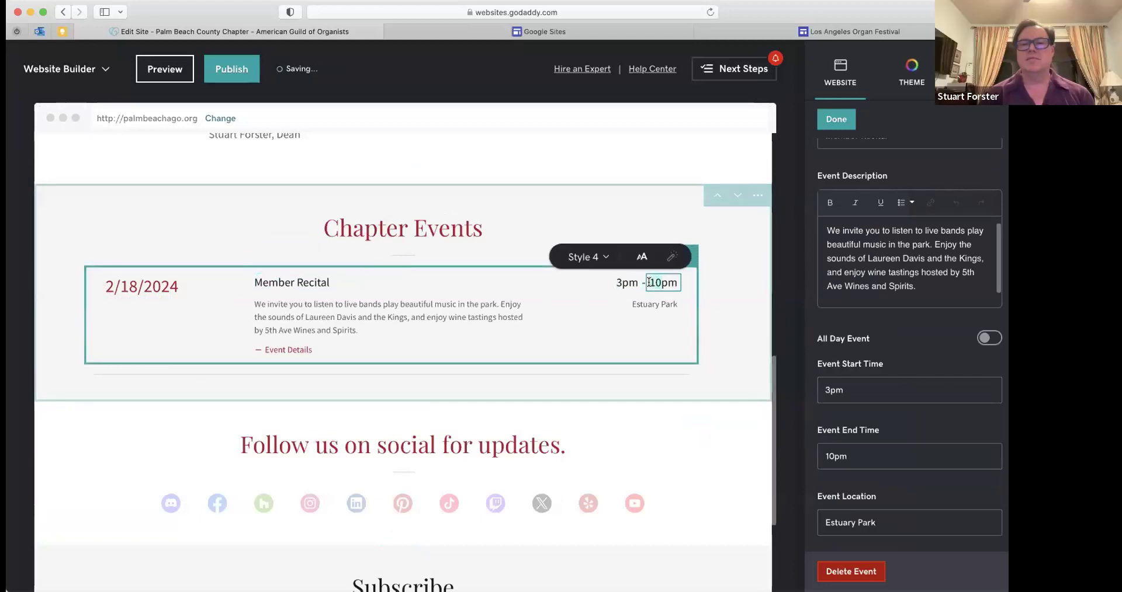
{"action": "type", "text": "5"}
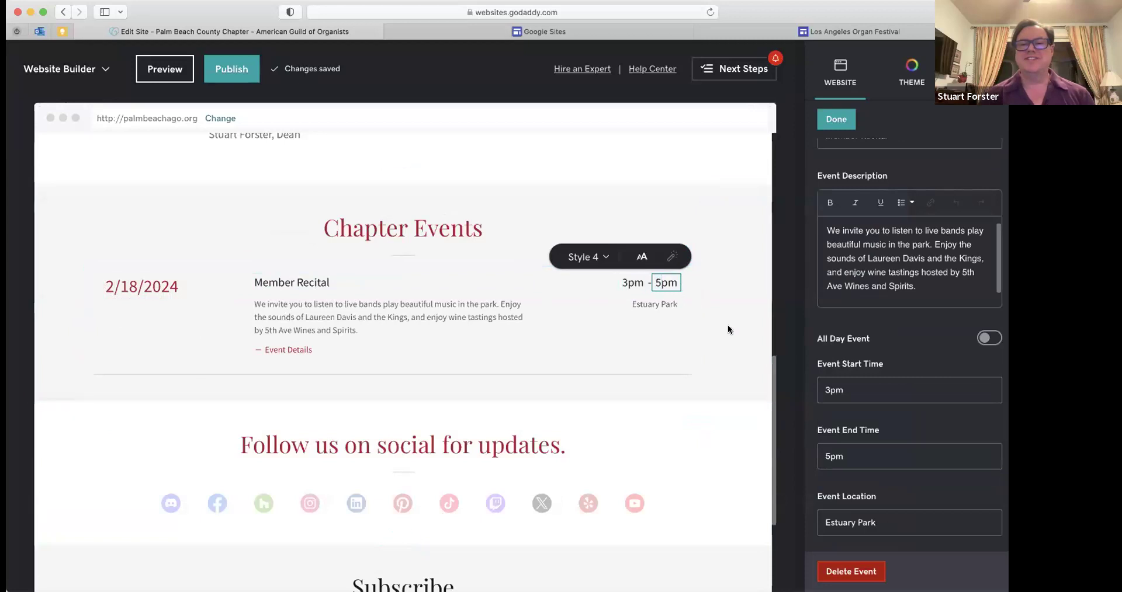
Change the recital's location from Estuary Park to Bethesda-by-the-Sea
{"action": "triple_click", "coordinate": [676, 302]}
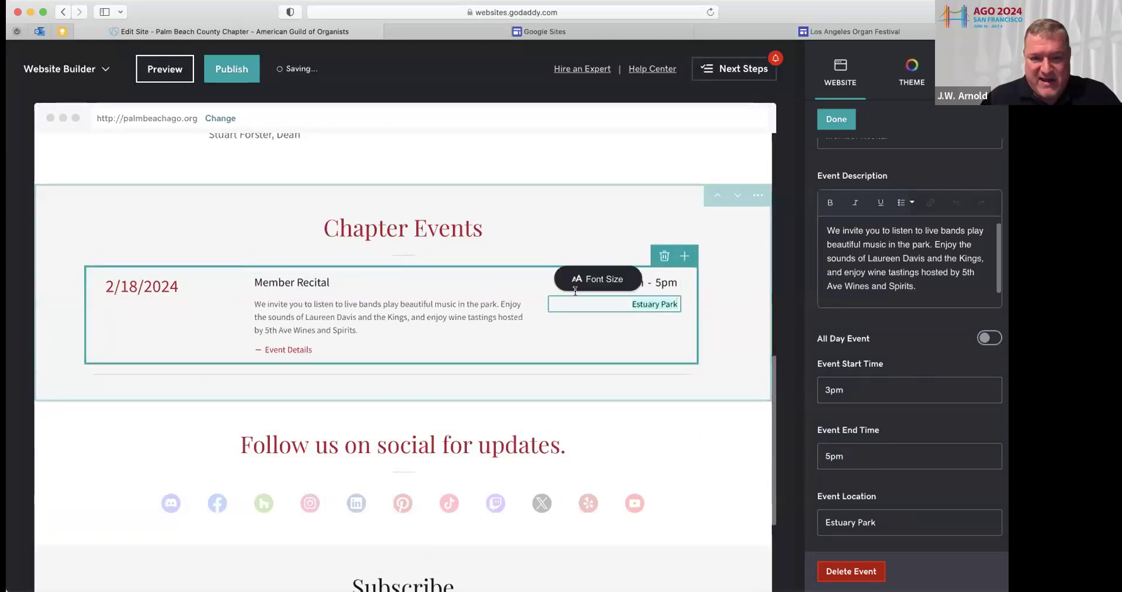
{"action": "type", "text": "Bethesday-by"}
{"action": "key", "text": "BackSpace"}
{"action": "key", "text": "BackSpace"}
{"action": "key", "text": "BackSpace"}
{"action": "key", "text": "BackSpace"}
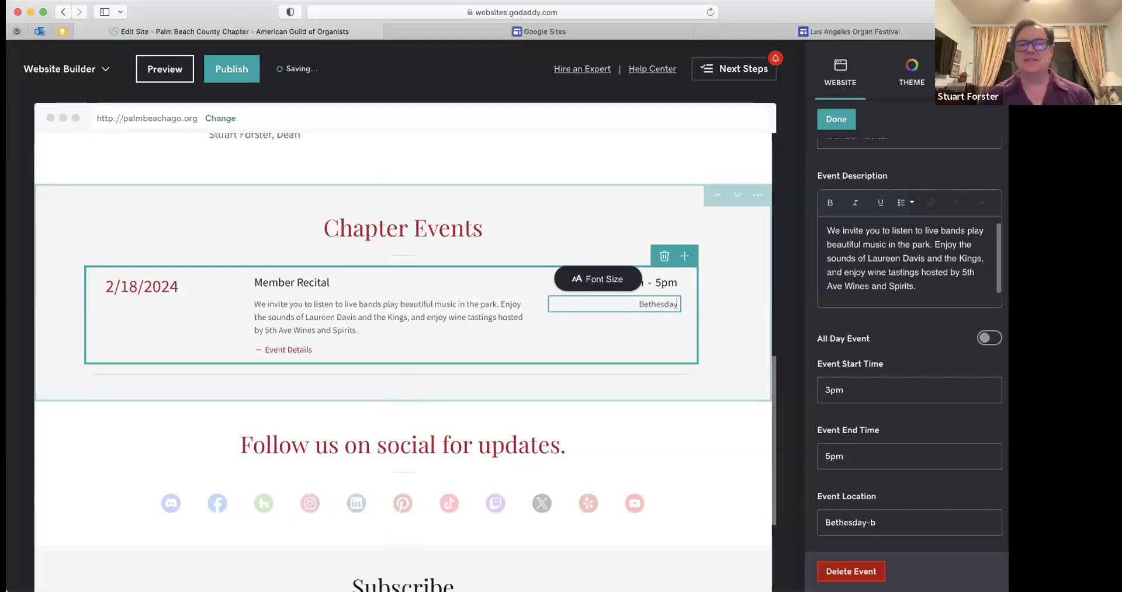
{"action": "type", "text": "-by-the-"}
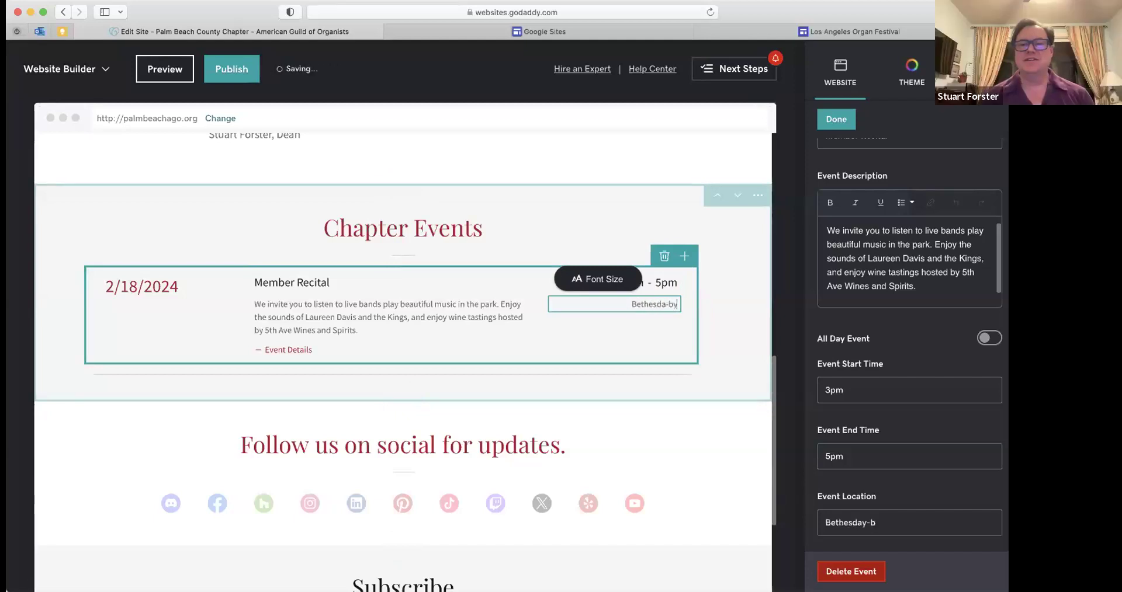
{"action": "type", "text": "Sea"}
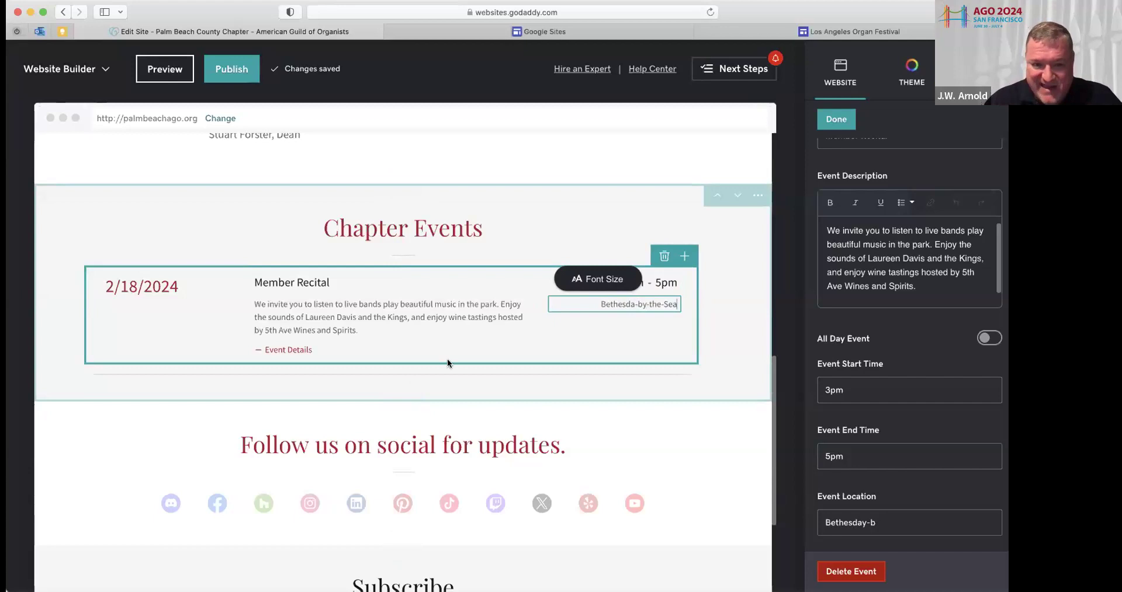
{"action": "left_click", "coordinate": [314, 349]}
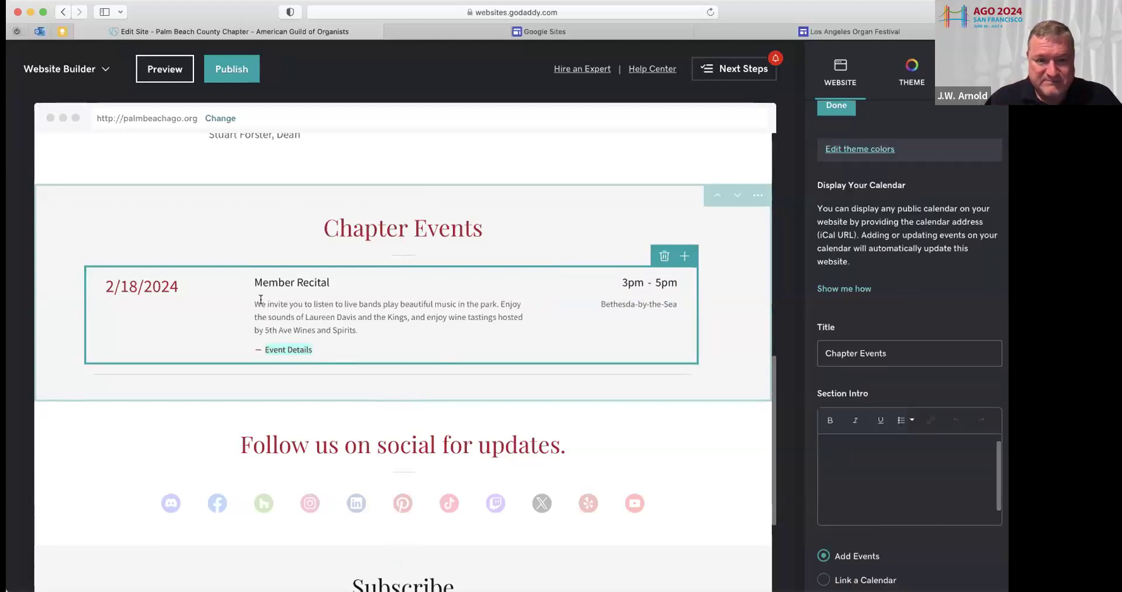
{"action": "left_click", "coordinate": [297, 344]}
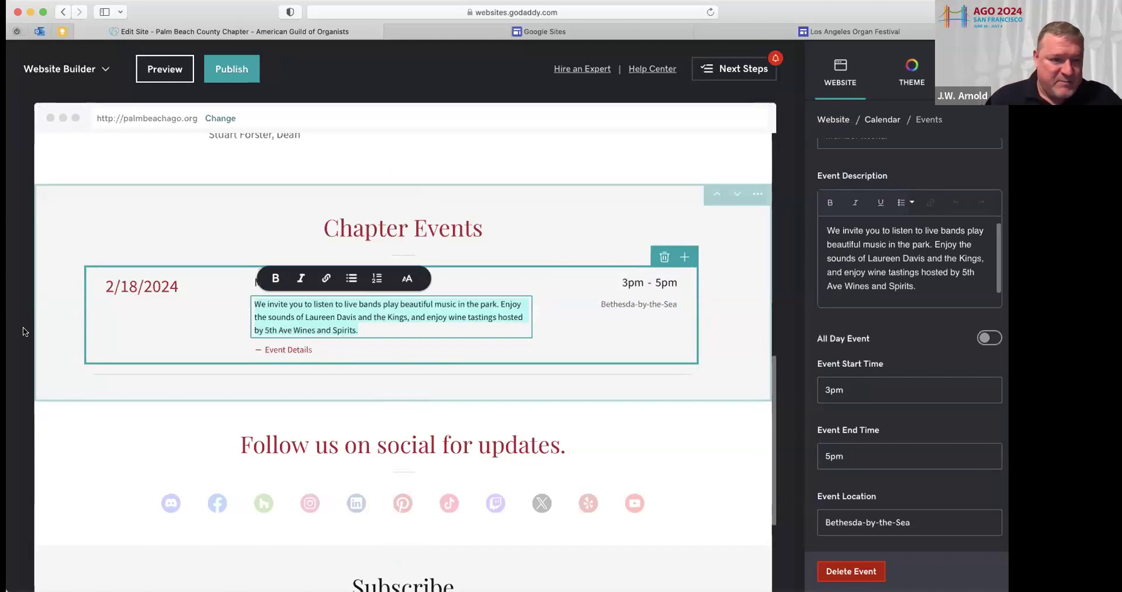
Write the description inviting people to hear members on the 114-rank Austin organ at Bethesda-by-the-Sea
{"action": "left_click", "coordinate": [3, 332]}
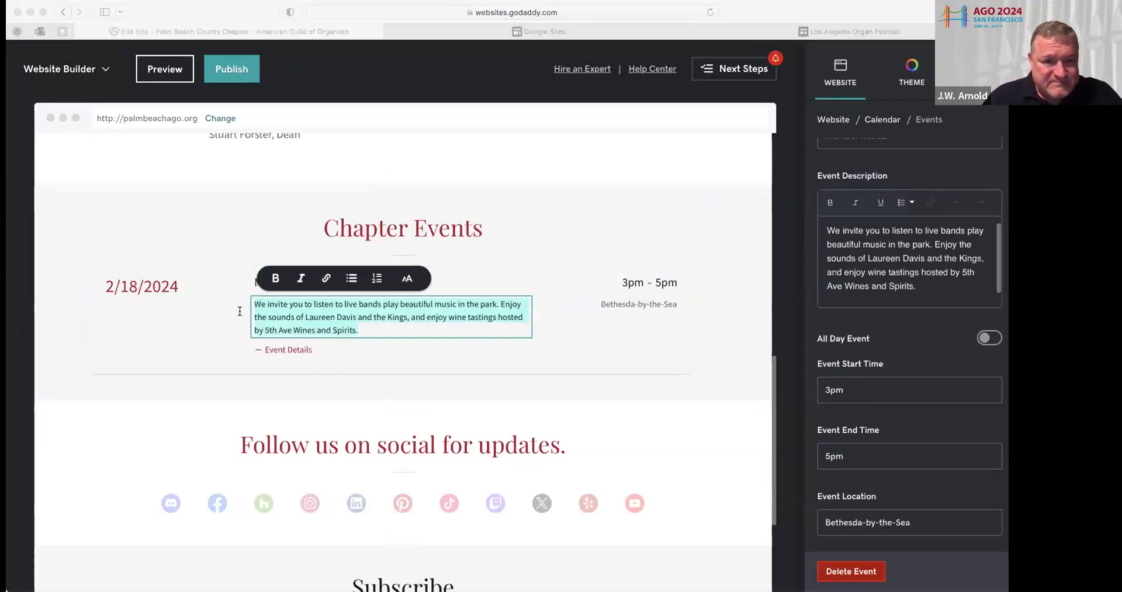
{"action": "left_click", "coordinate": [642, 371]}
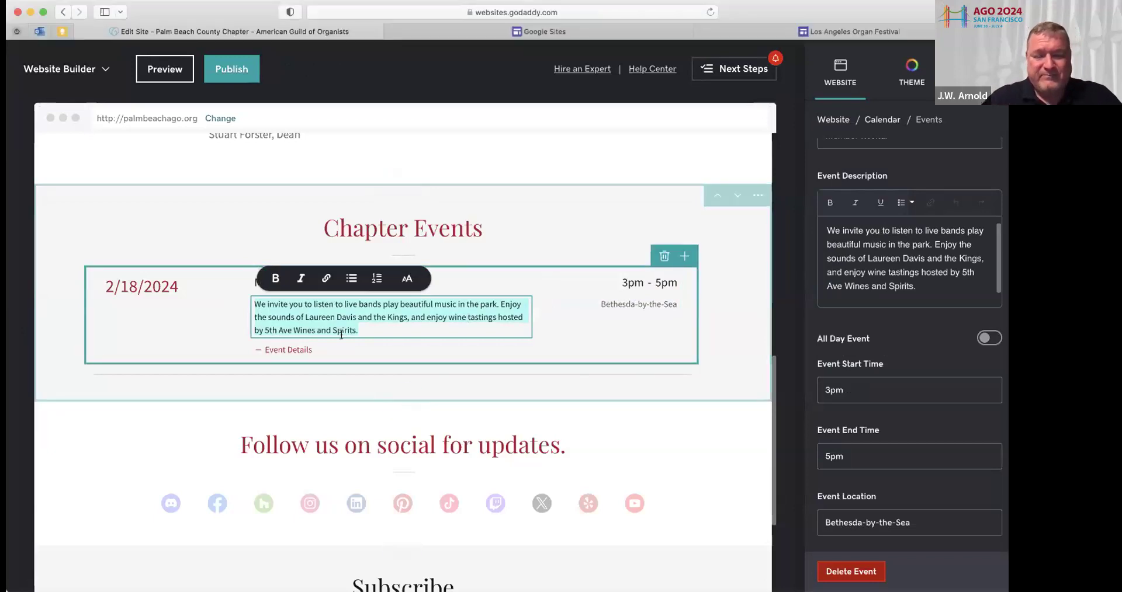
{"action": "type", "text": "Join members of the Palm Beach Count"}
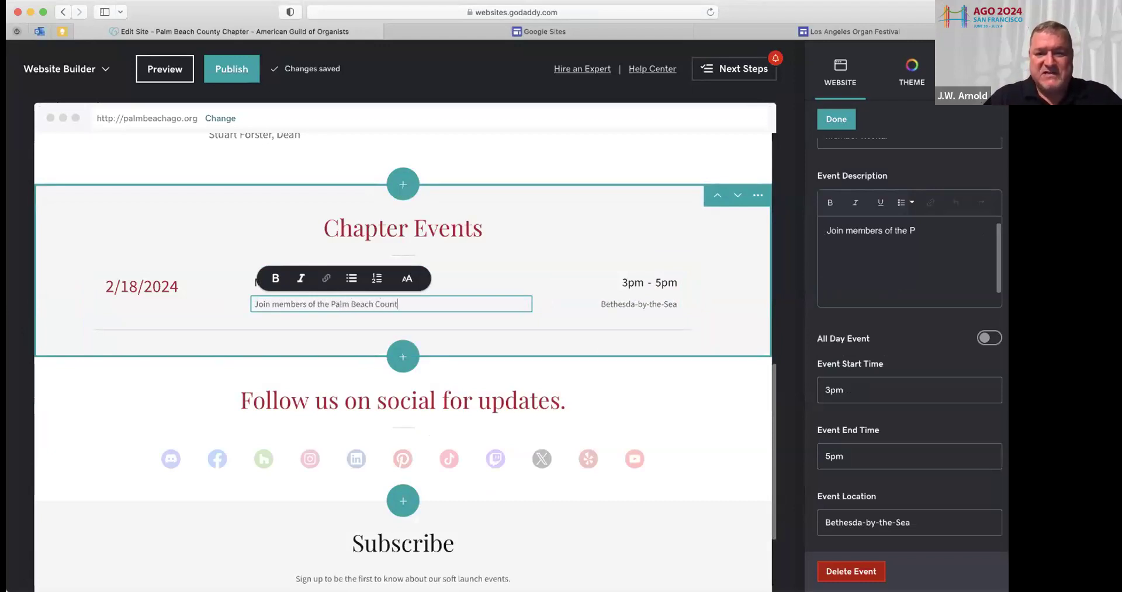
{"action": "type", "text": "y ch"}
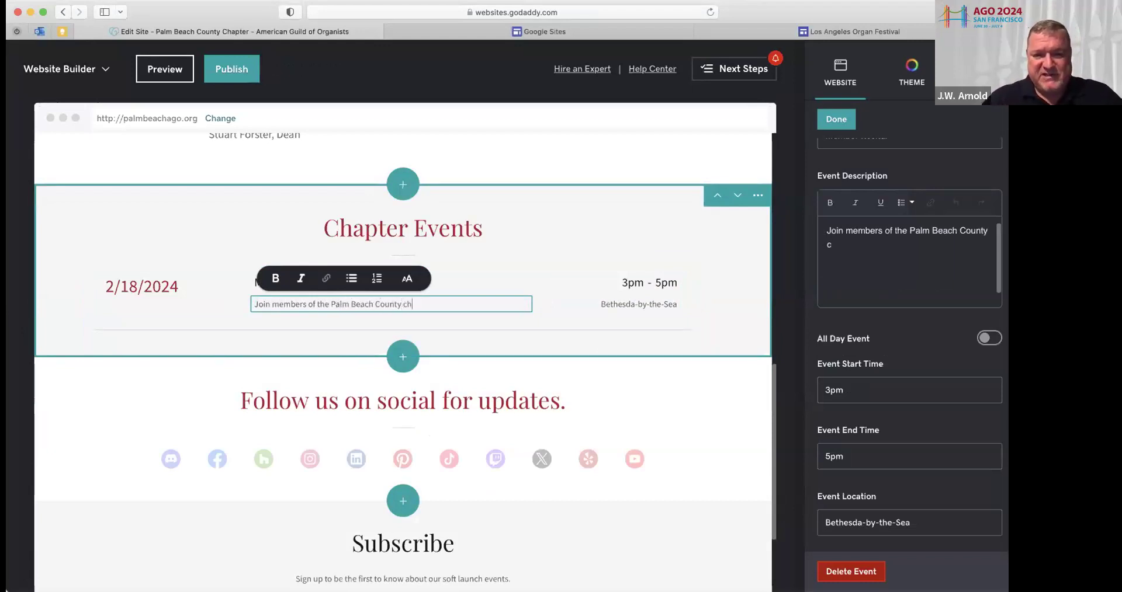
{"action": "type", "text": "apter as we perfo"}
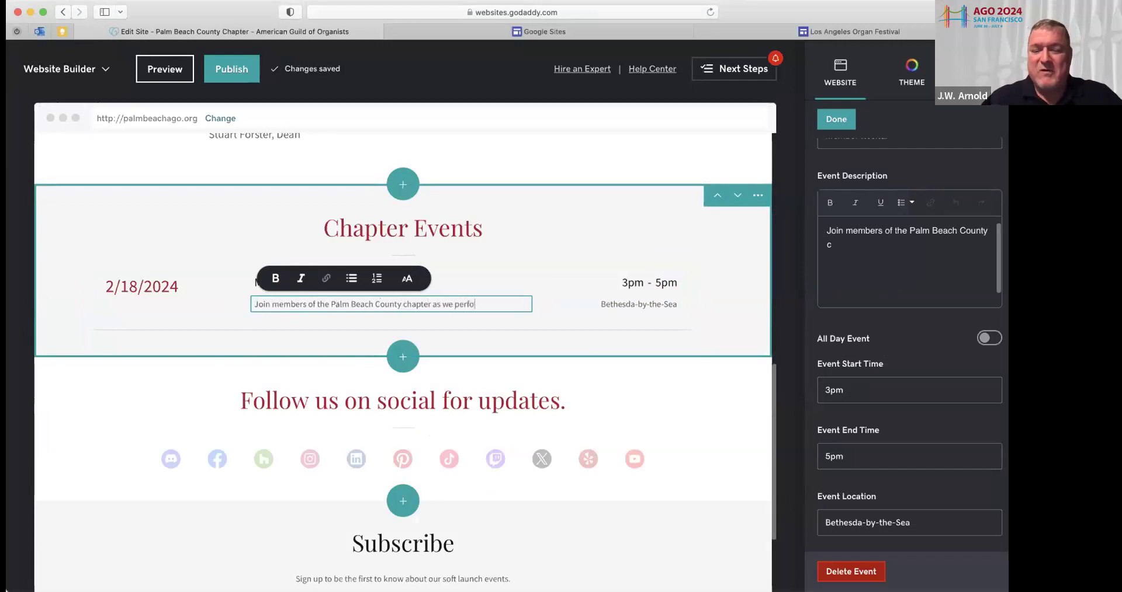
{"action": "key", "text": "BackSpace"}
{"action": "type", "text": "our favorite wo"}
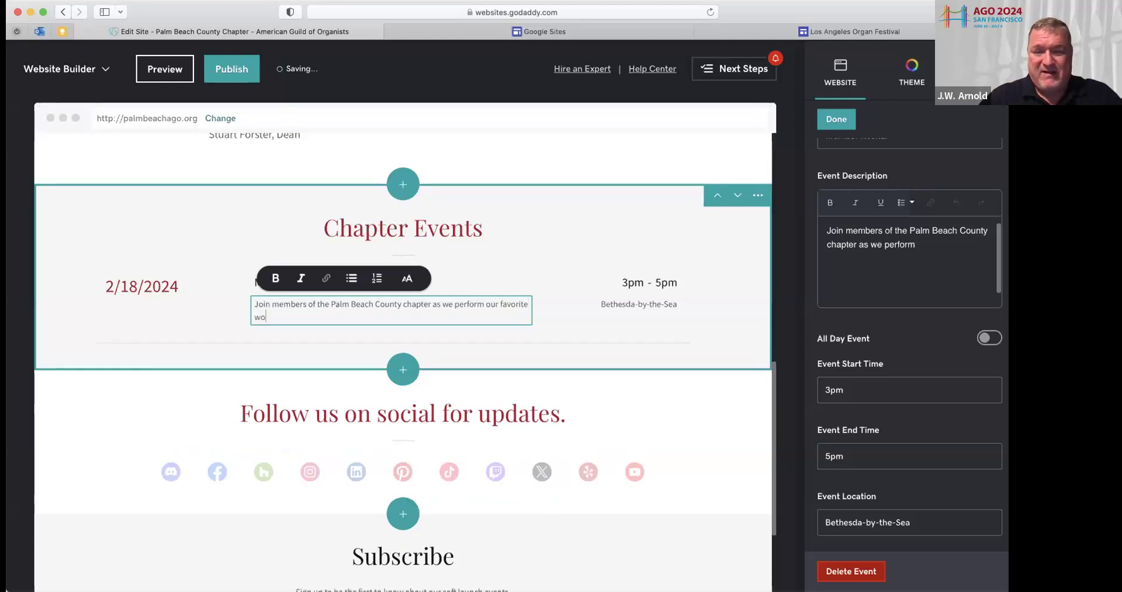
{"action": "type", "text": "rks on "}
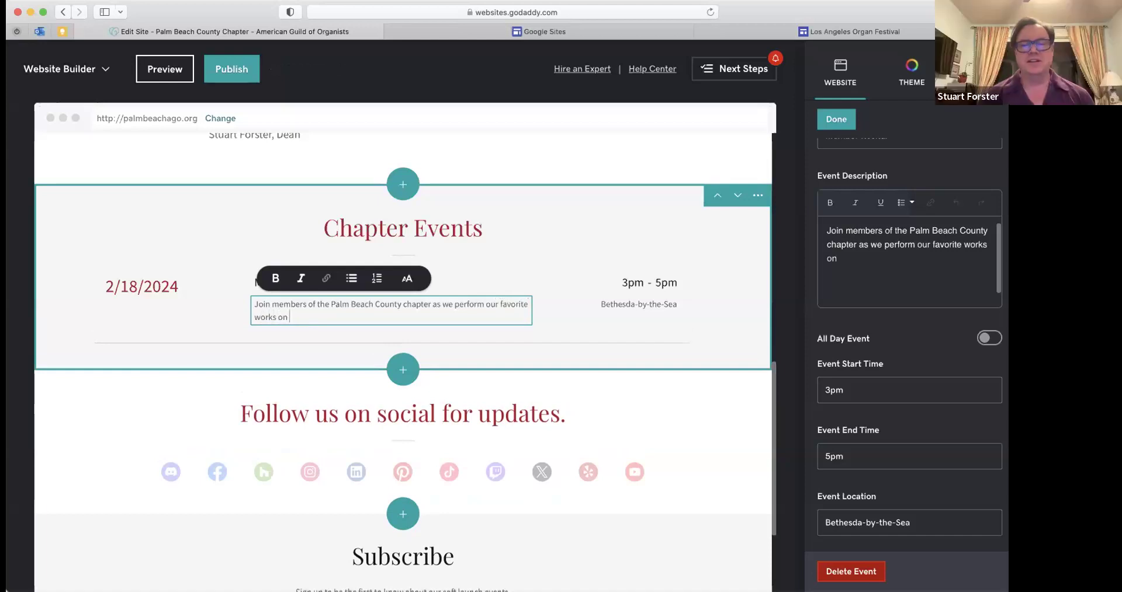
{"action": "type", "text": "t"}
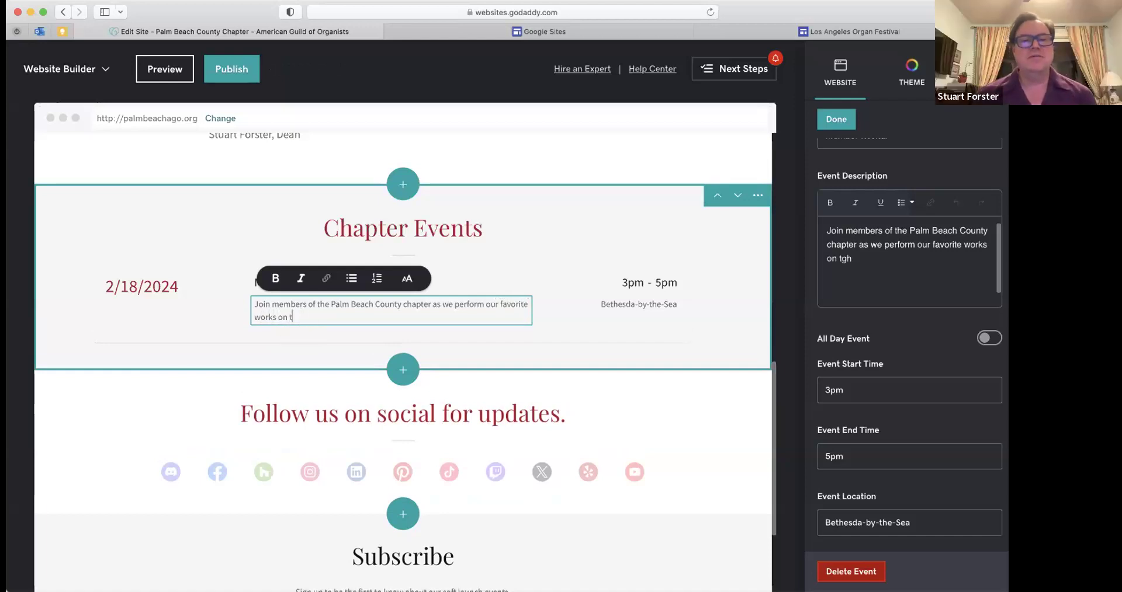
{"action": "type", "text": "he 114-rank"}
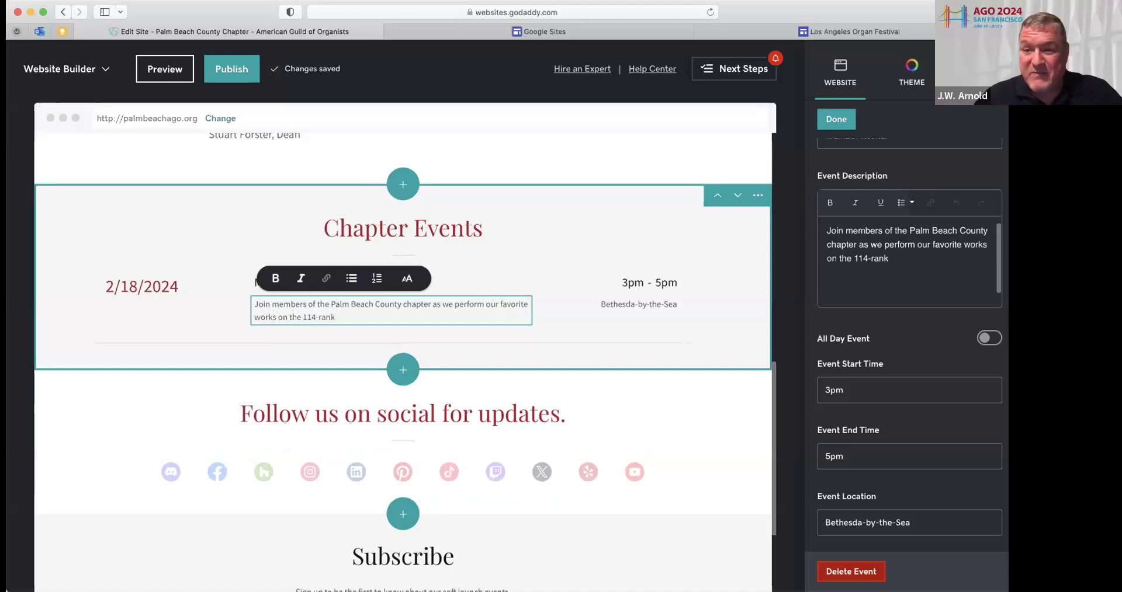
{"action": "type", "text": " Austinb"}
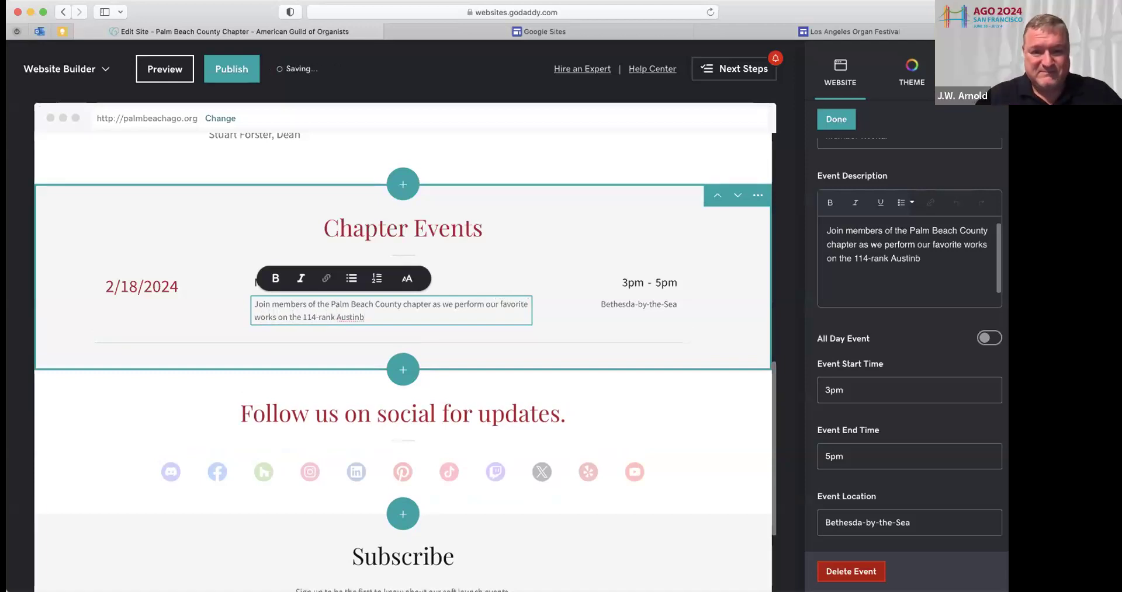
{"action": "key", "text": "BackSpace"}
{"action": "type", "text": " organ at Bethesda-by-the-"}
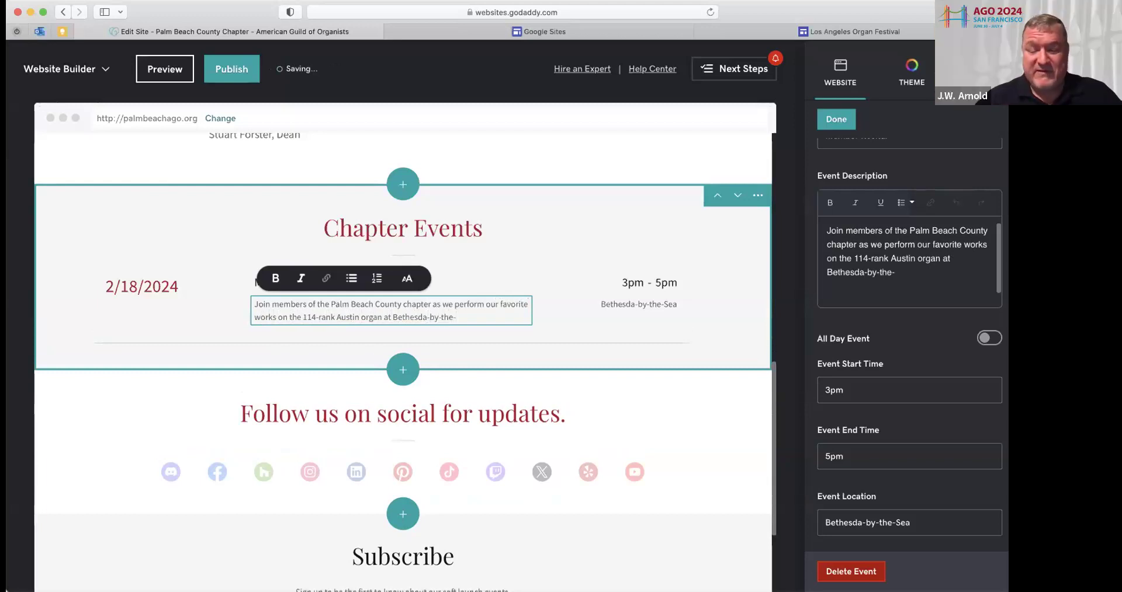
{"action": "type", "text": "Sea"}
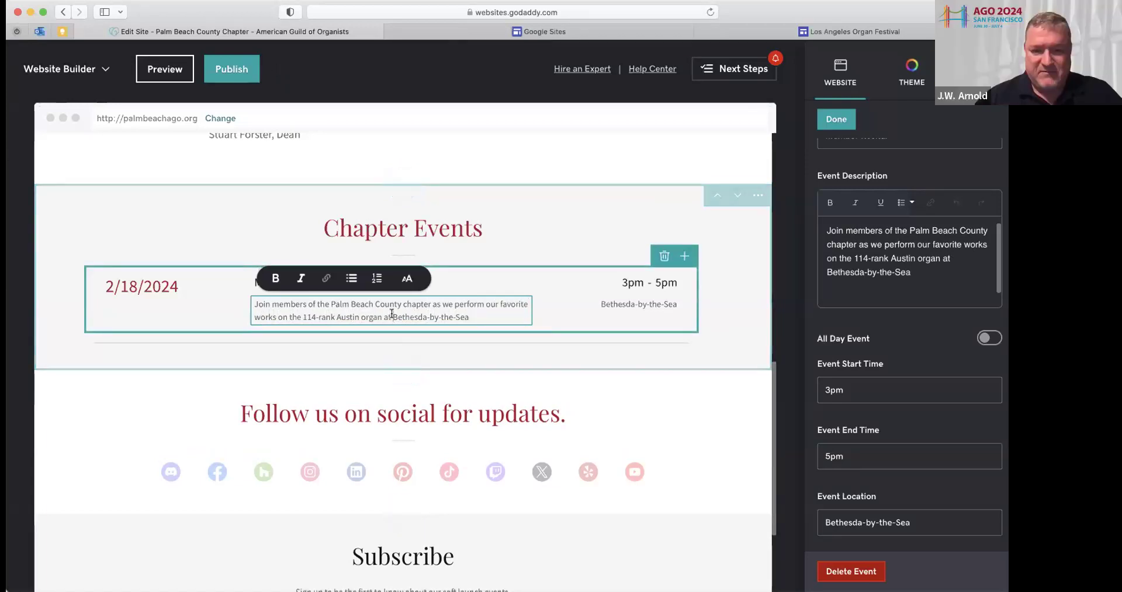
{"action": "type", "text": "the Epis"}
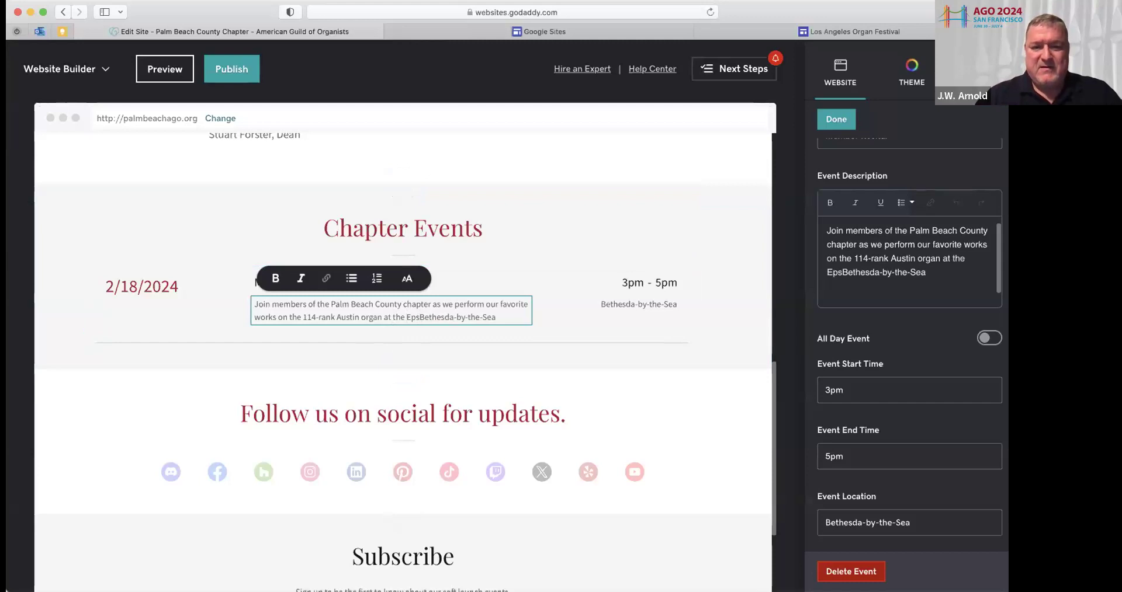
{"action": "type", "text": "copal Church "}
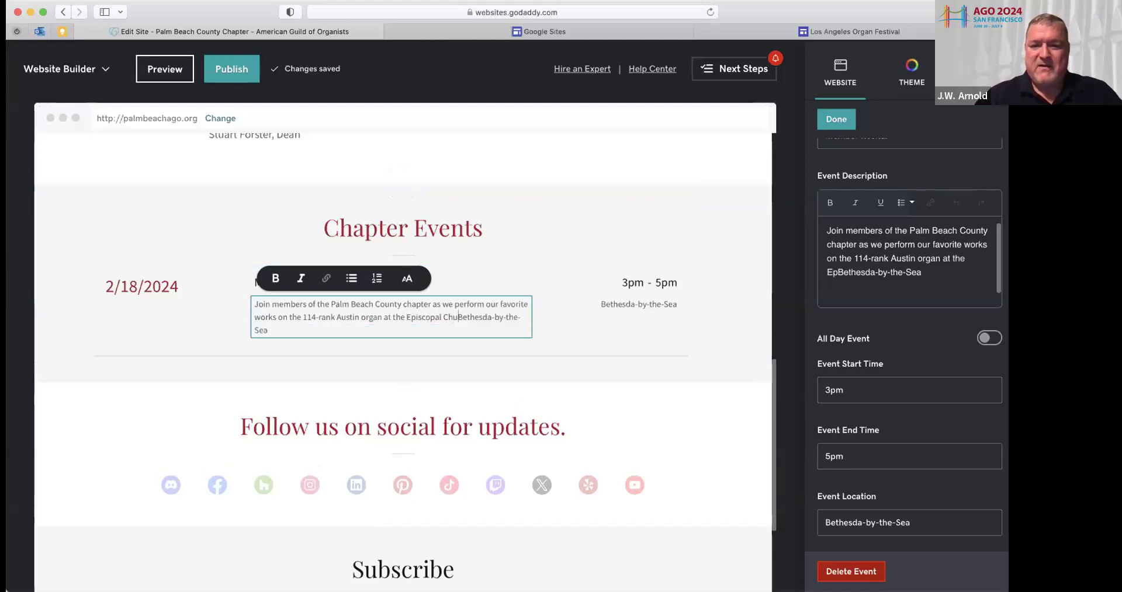
{"action": "type", "text": "of"}
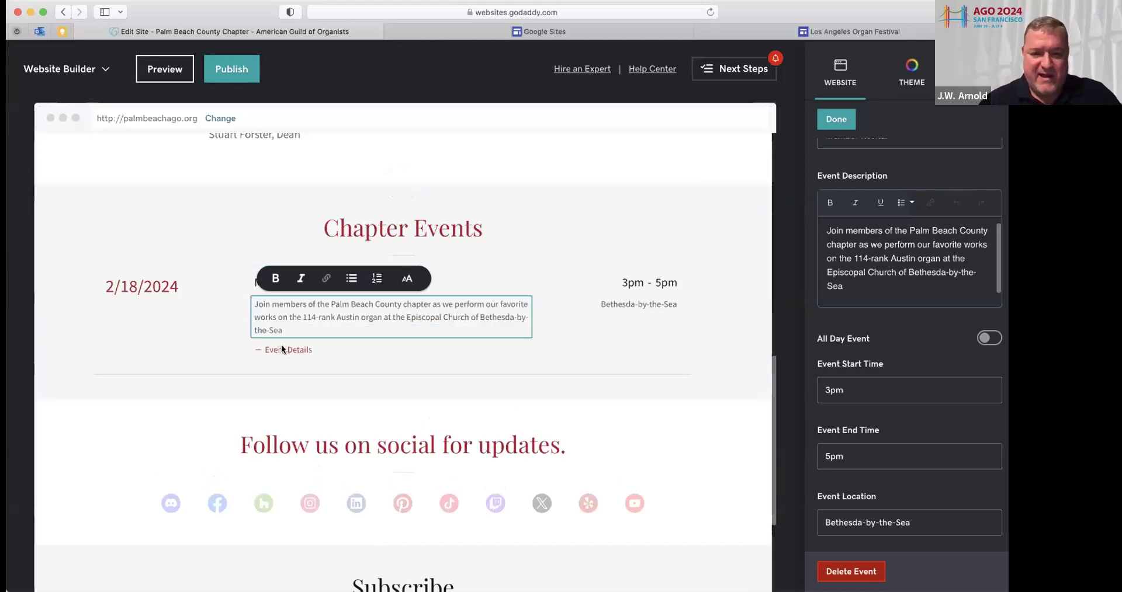
{"action": "left_click", "coordinate": [286, 328]}
{"action": "type", "text": "."}
{"action": "key", "text": "BackSpace"}
{"action": "key", "text": "BackSpace"}
Add that the three composition contest winners will be premiered at this concert
{"action": "type", "text": ". The three winning pieces from the chapter's composition con"}
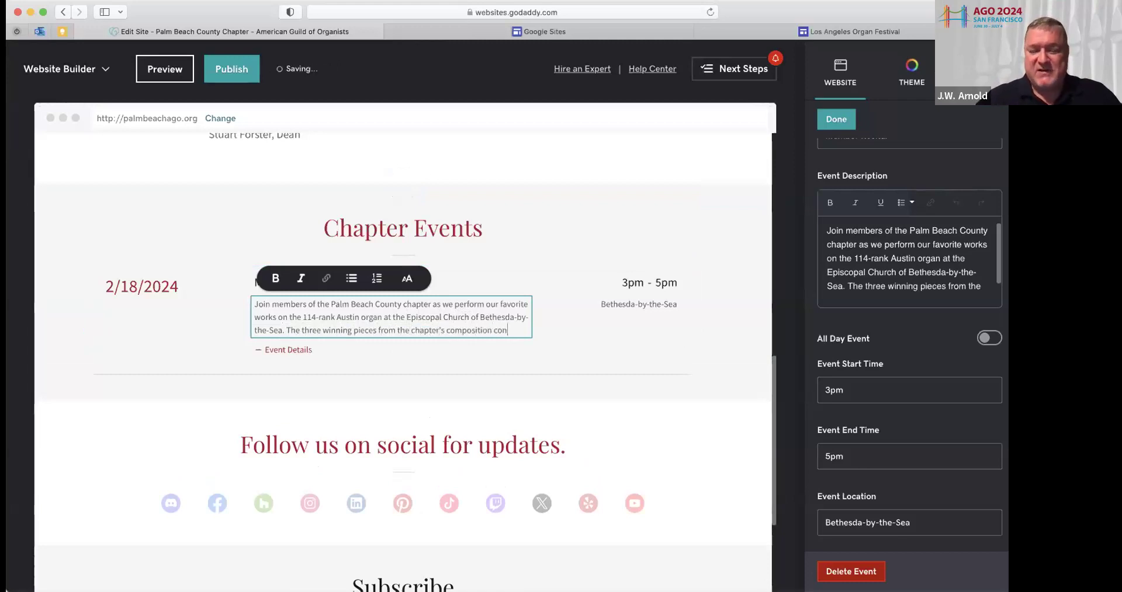
{"action": "type", "text": "test will be per"}
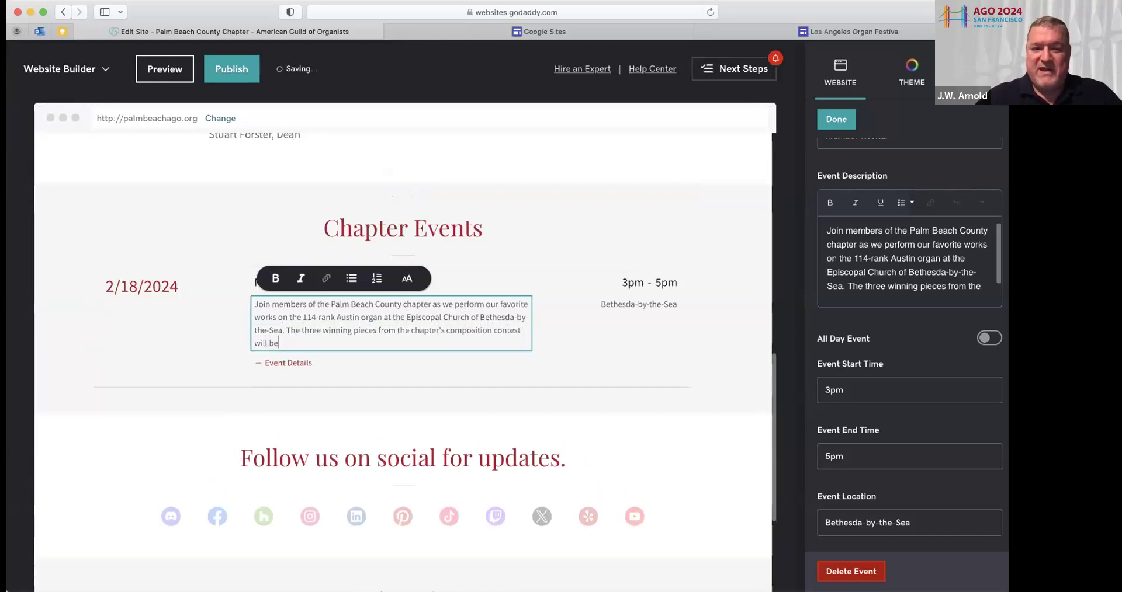
{"action": "key", "text": "BackSpace"}
{"action": "type", "text": "remiered at this concert."}
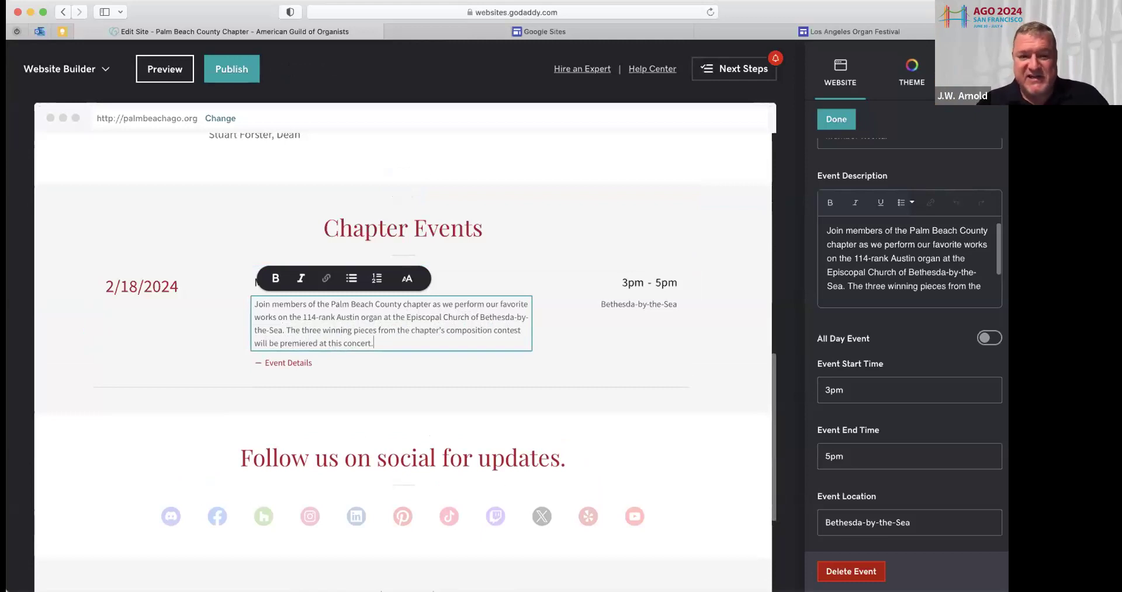
Add a second sample event, Evenings in the Park on 11/28/2020, to the calendar
{"action": "left_click", "coordinate": [311, 362]}
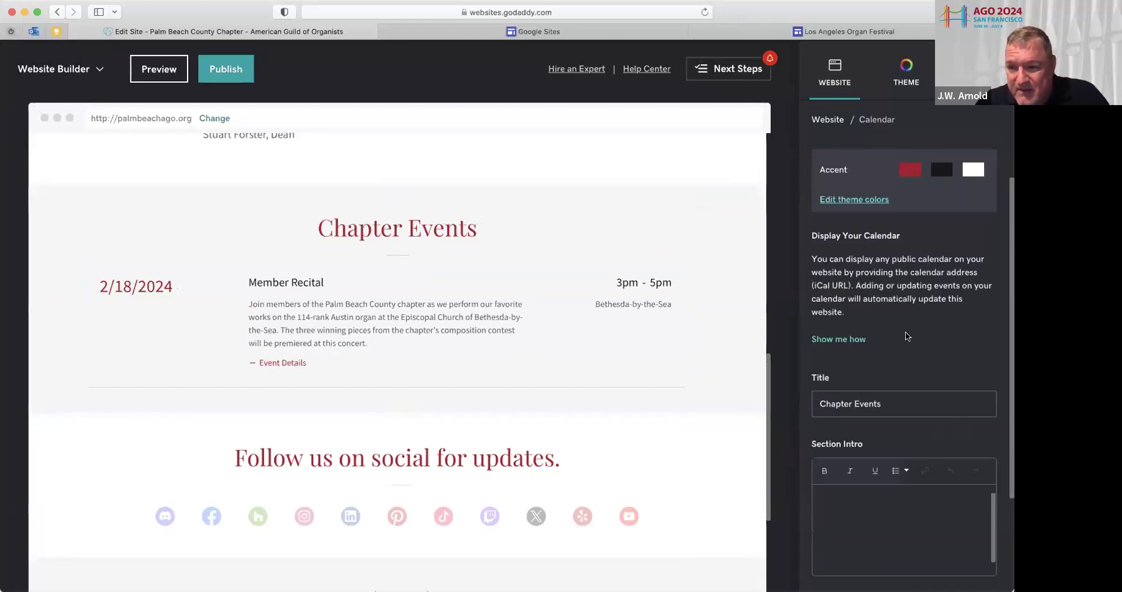
{"action": "scroll", "coordinate": [912, 337], "scroll_direction": "down", "scroll_amount": 3}
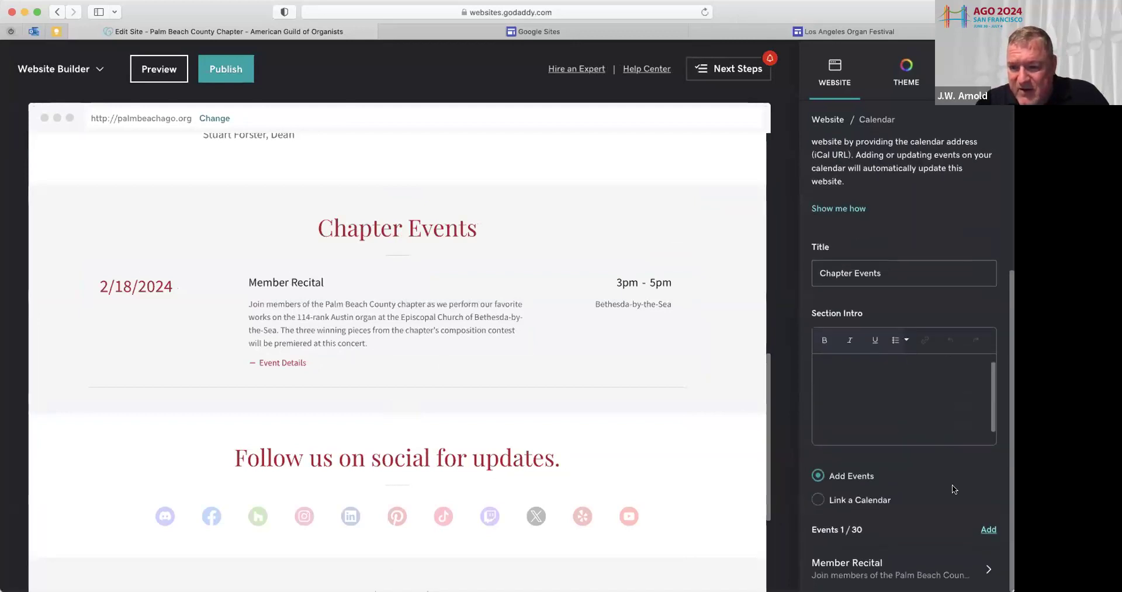
{"action": "left_click", "coordinate": [988, 531]}
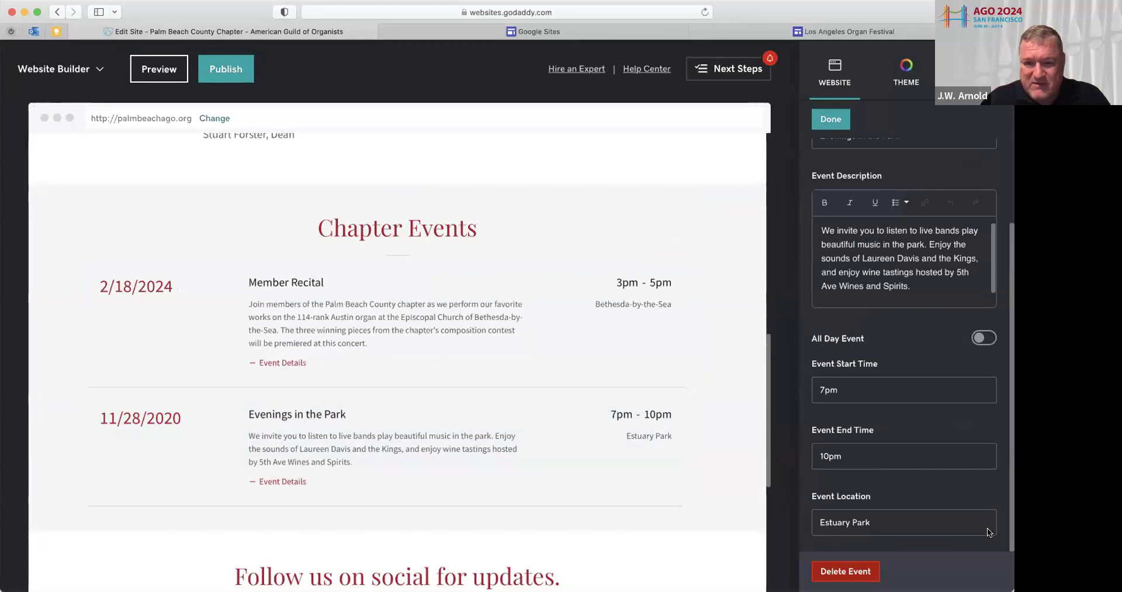
{"action": "scroll", "coordinate": [826, 390], "scroll_direction": "up", "scroll_amount": 3}
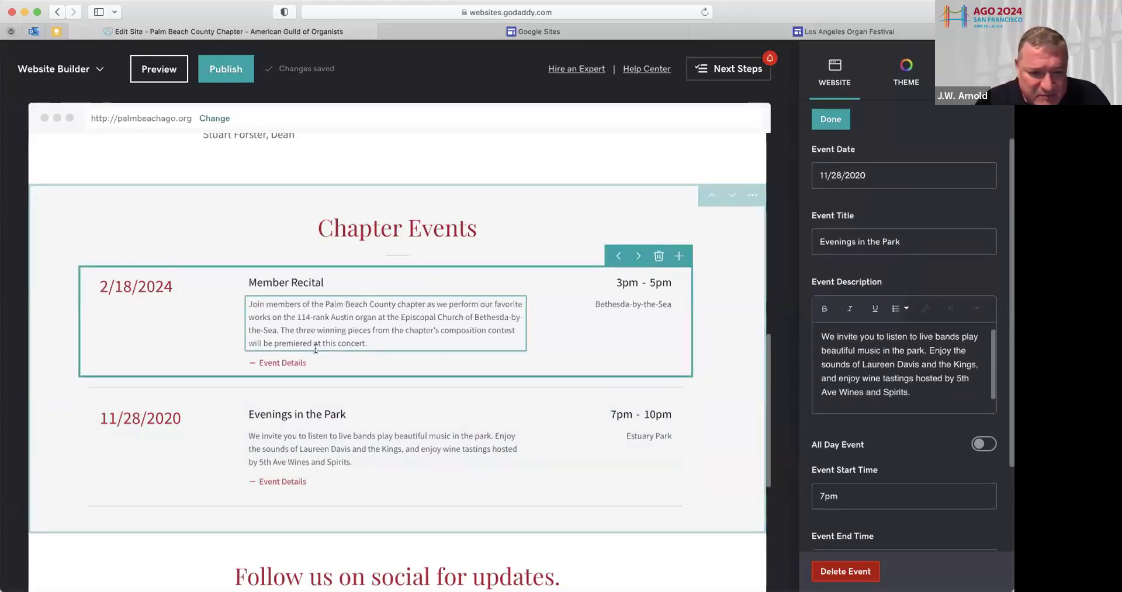
{"action": "left_click", "coordinate": [734, 414]}
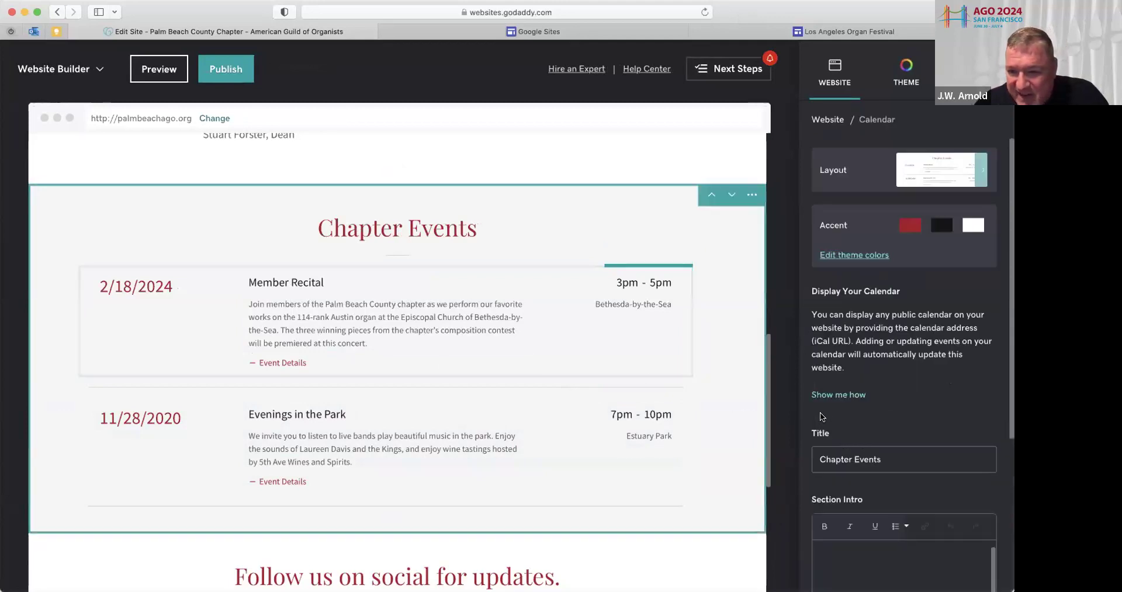
{"action": "scroll", "coordinate": [818, 416], "scroll_direction": "down", "scroll_amount": 5}
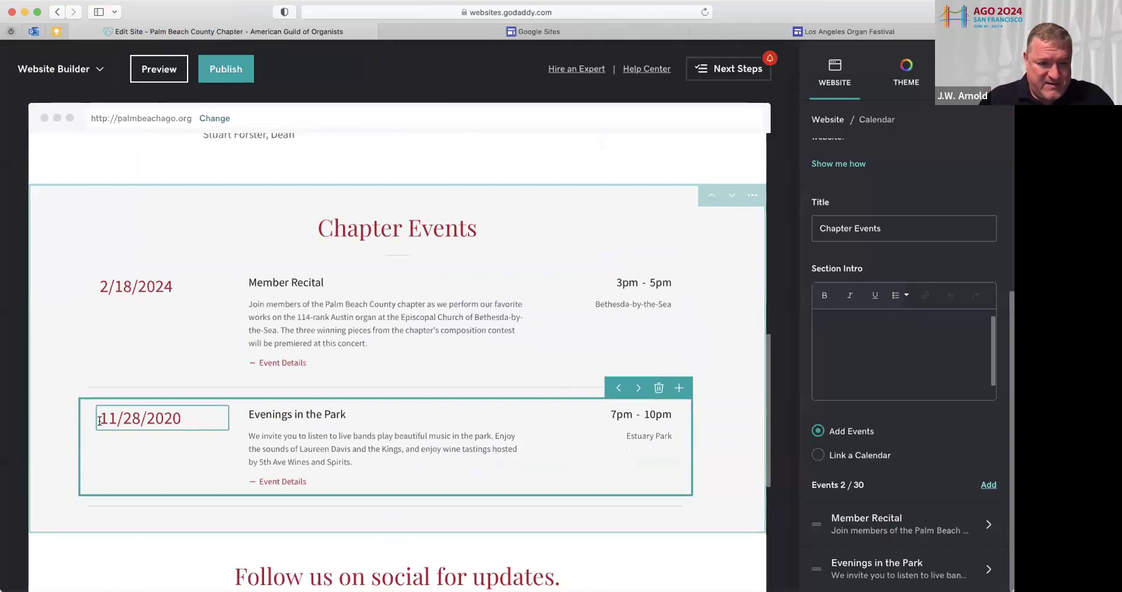
Set the second event to 4/14/2024, titled 'Tri-County Emerging Artist Recital'
{"action": "left_click_drag", "start_coordinate": [99, 421], "coordinate": [176, 419]}
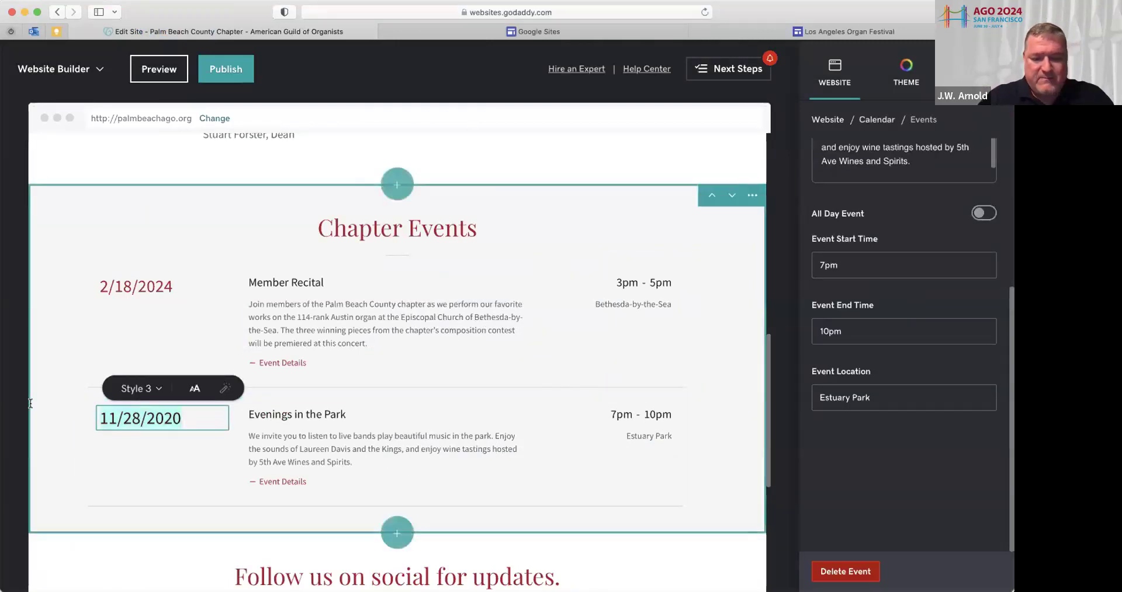
{"action": "type", "text": "4/14/2024"}
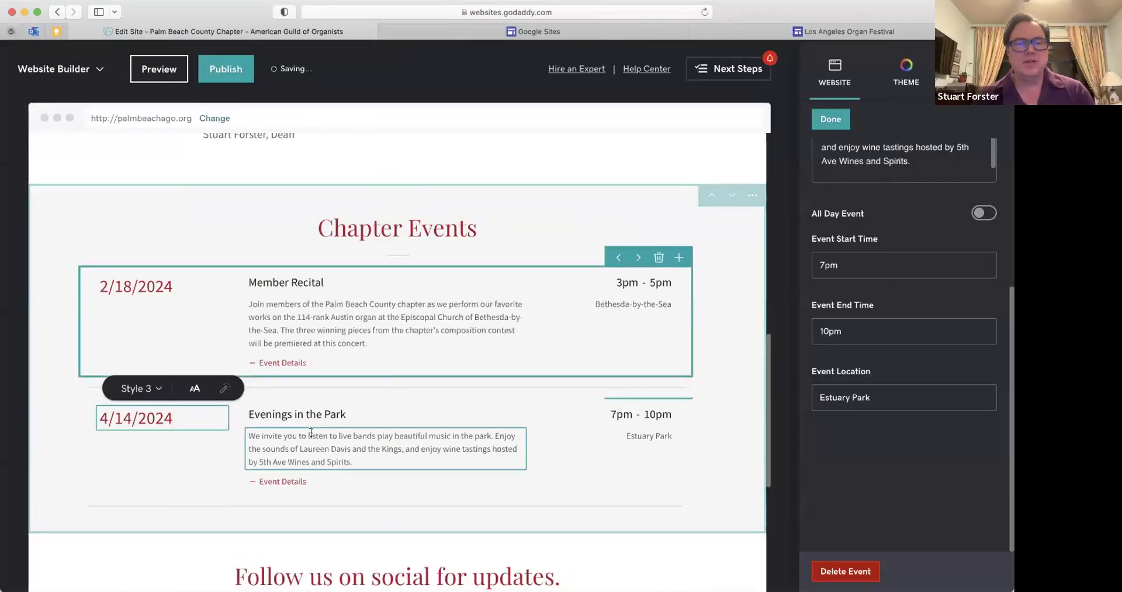
{"action": "left_click_drag", "start_coordinate": [345, 410], "coordinate": [230, 416]}
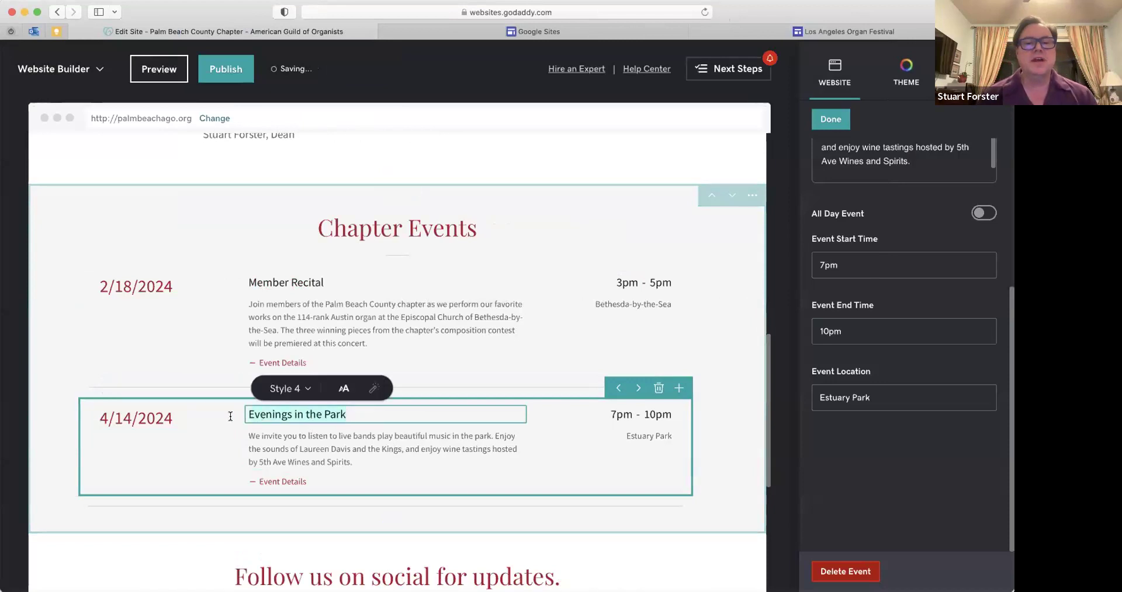
{"action": "type", "text": "Tri-C"}
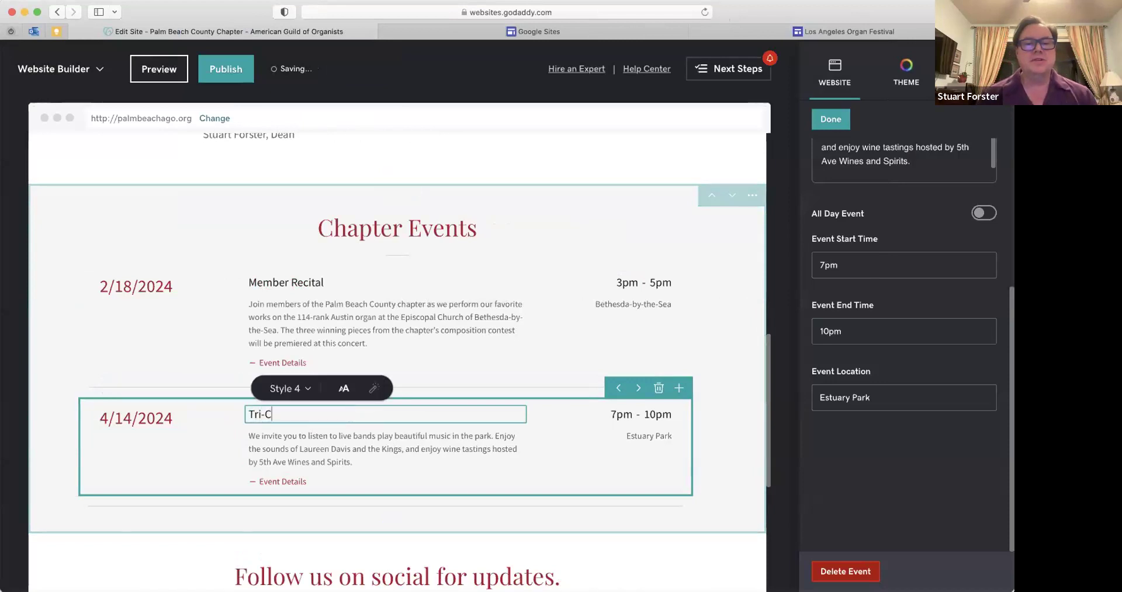
{"action": "type", "text": "ounty Emerging Artist"}
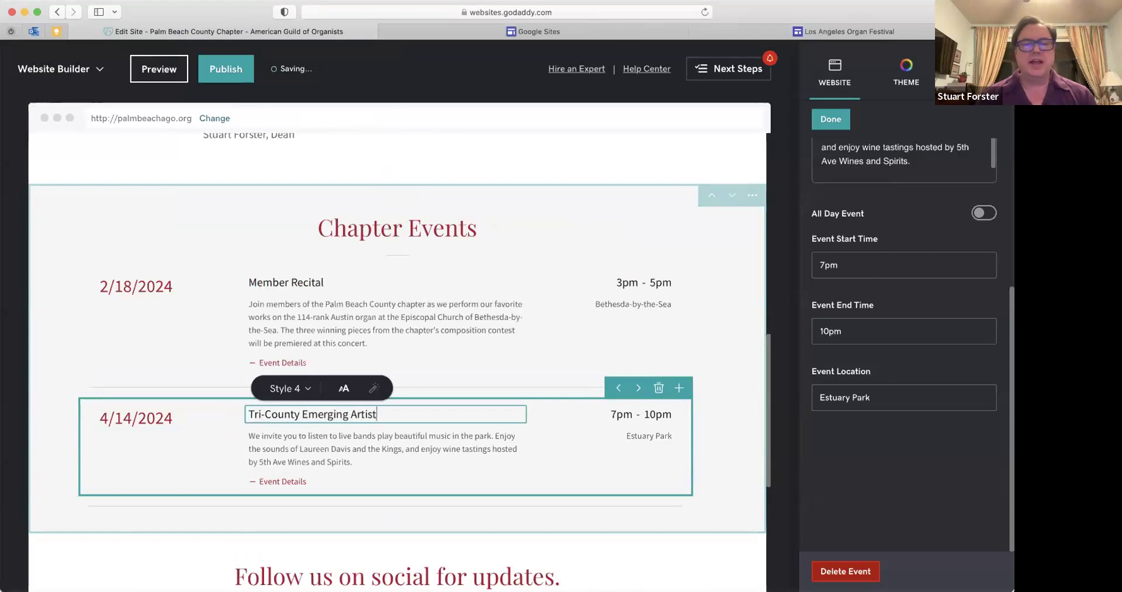
{"action": "type", "text": " Recital"}
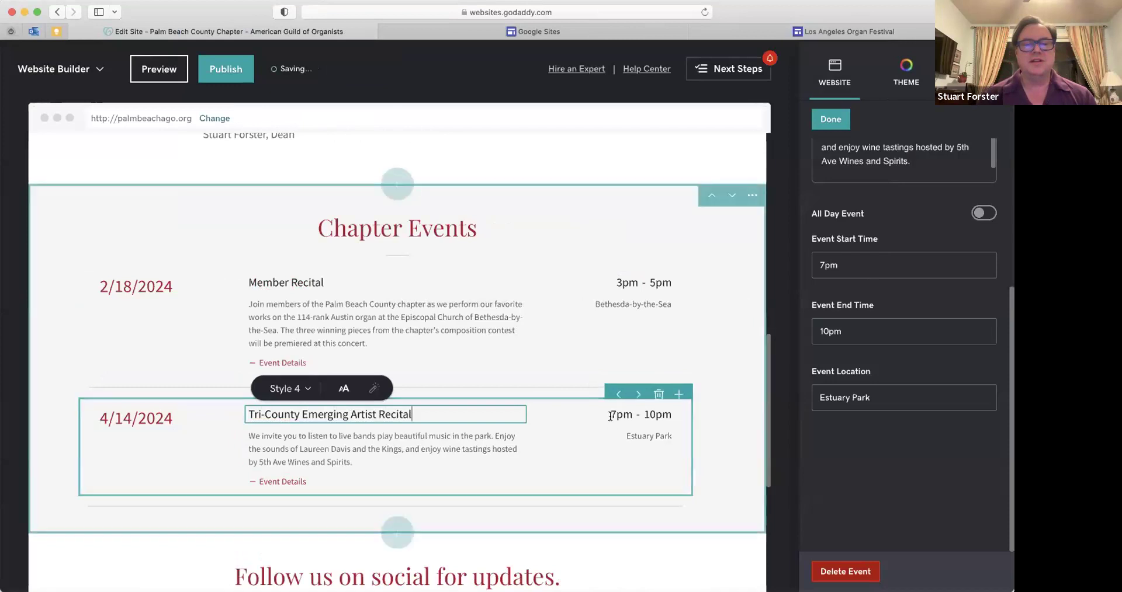
Change the Tri-County recital's time to 4pm–6pm
{"action": "left_click", "coordinate": [4, 318]}
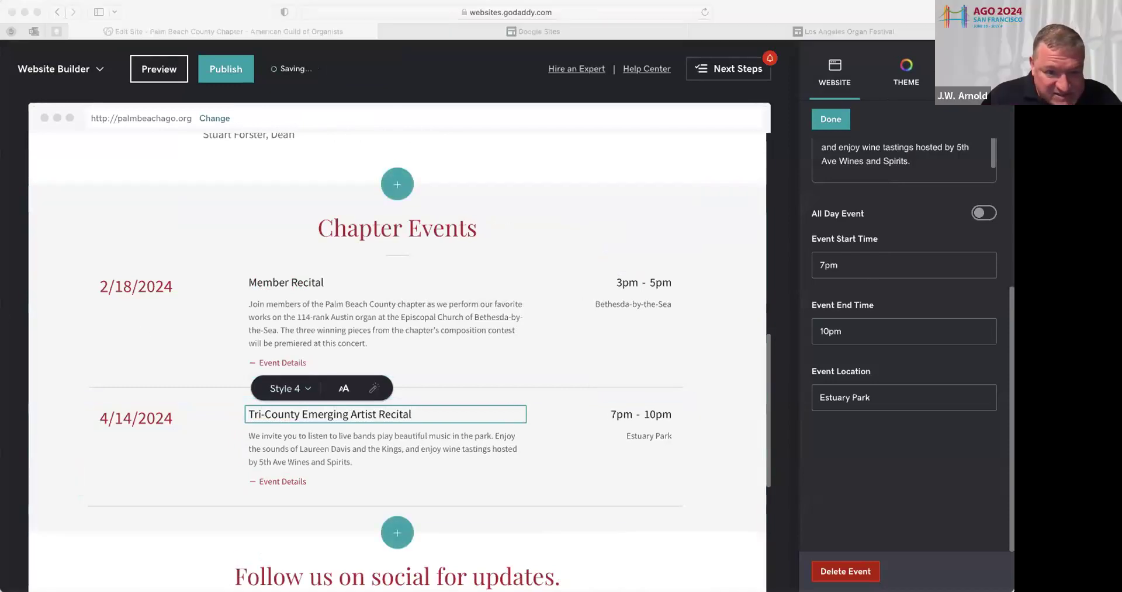
{"action": "left_click", "coordinate": [682, 440]}
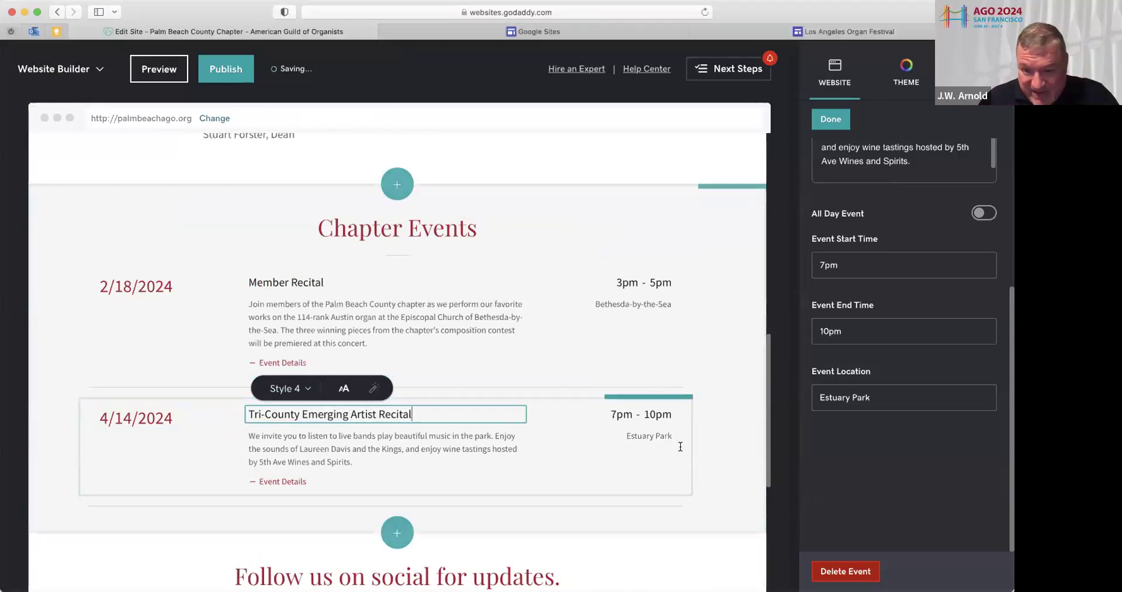
{"action": "left_click", "coordinate": [613, 412]}
{"action": "key", "text": "BackSpace"}
{"action": "type", "text": "4"}
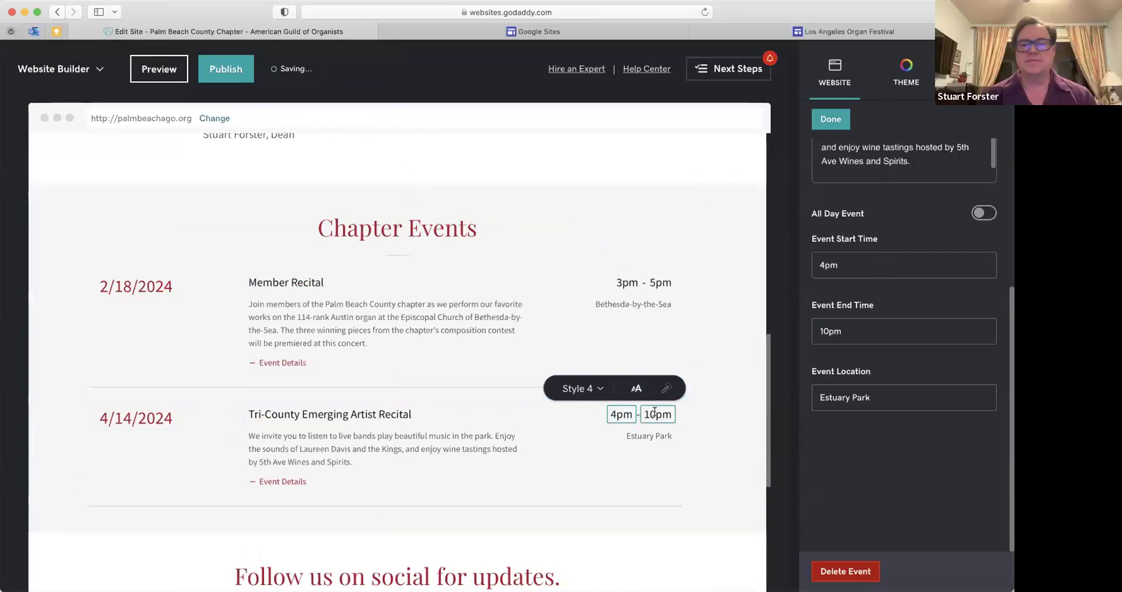
{"action": "left_click", "coordinate": [654, 412]}
{"action": "key", "text": "BackSpace"}
{"action": "key", "text": "BackSpace"}
{"action": "type", "text": "6"}
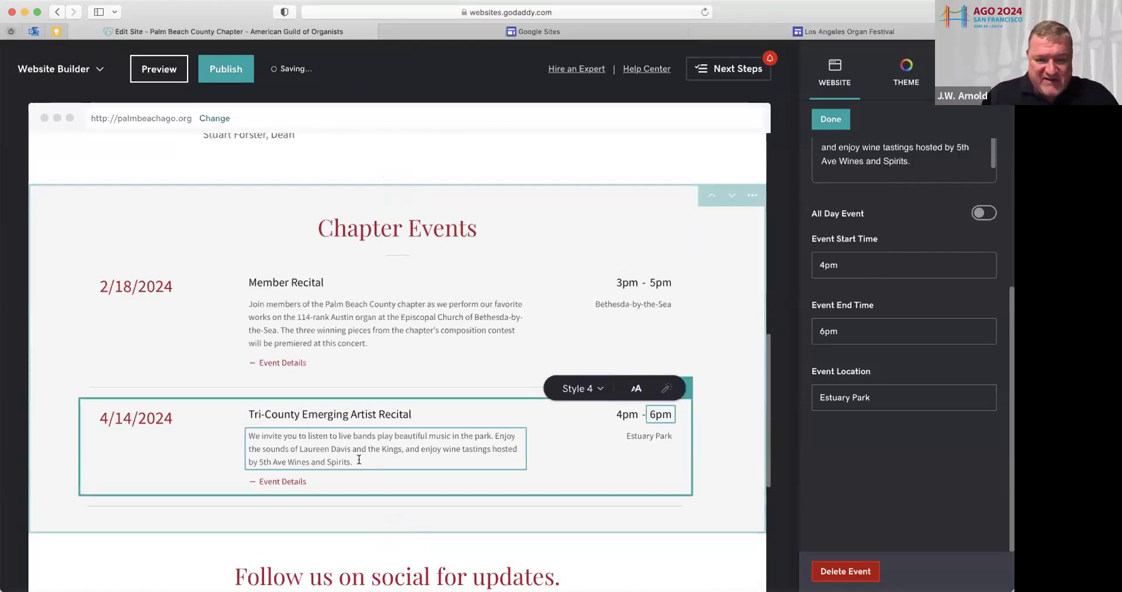
Describe the featured Longwood Gardens Audience Prize winner, co-sponsored by Palm Beach County, Fort Lauderdale and Miami chapters
{"action": "left_click_drag", "start_coordinate": [354, 462], "coordinate": [251, 431]}
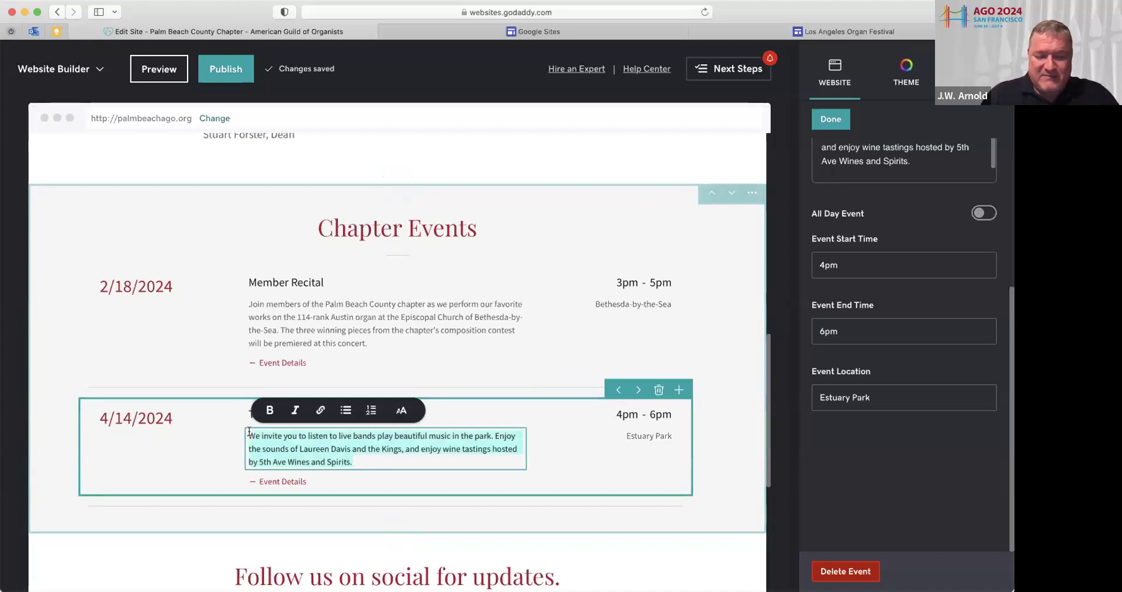
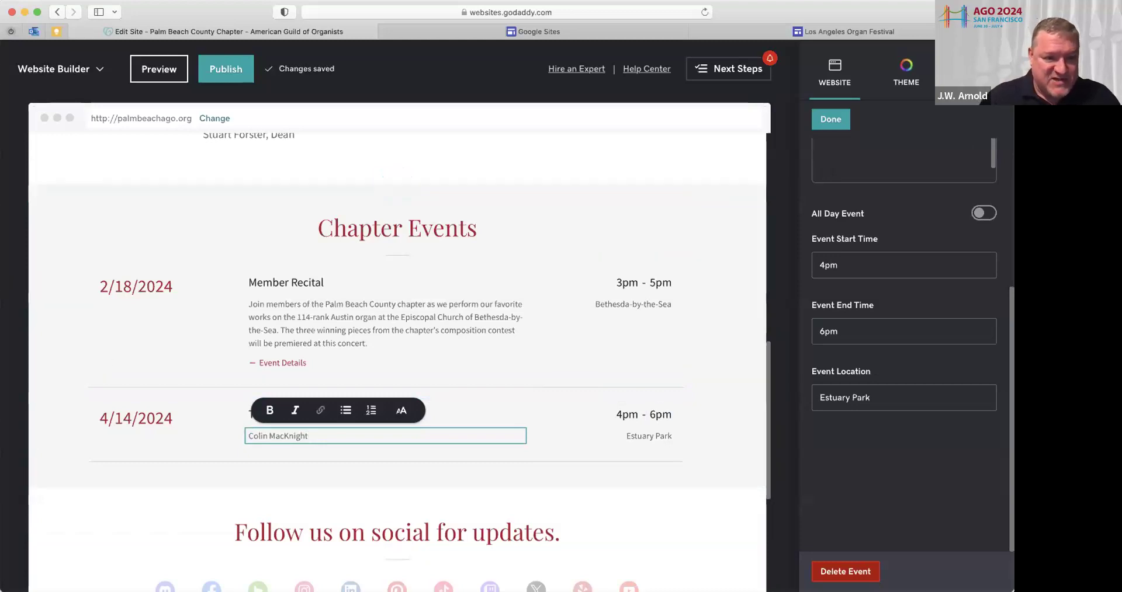
{"action": "key", "text": "super+Tab"}
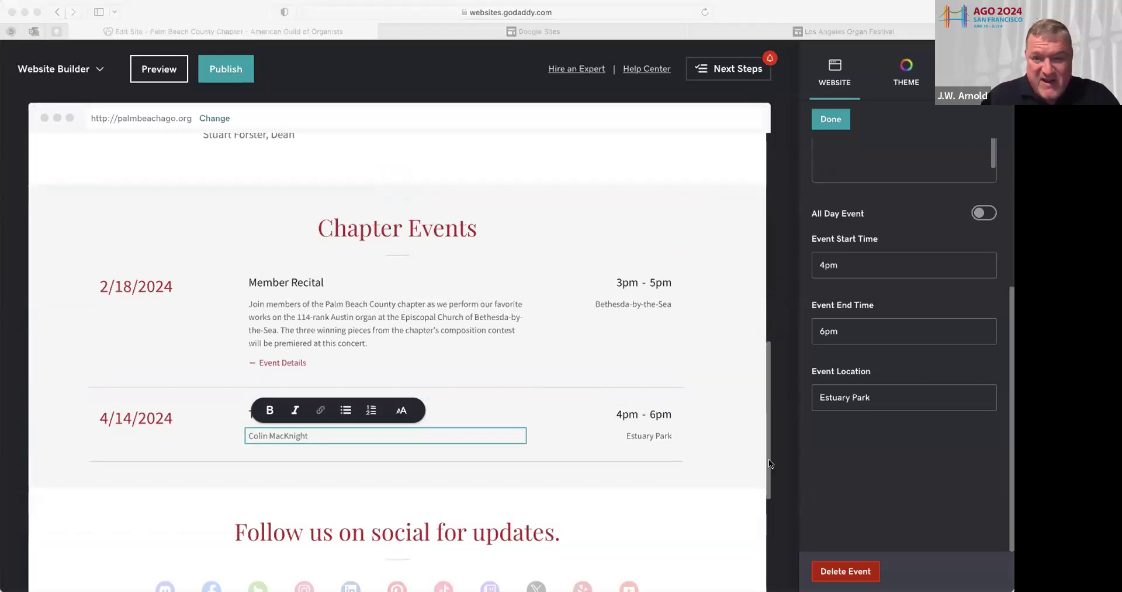
{"action": "left_click", "coordinate": [721, 413]}
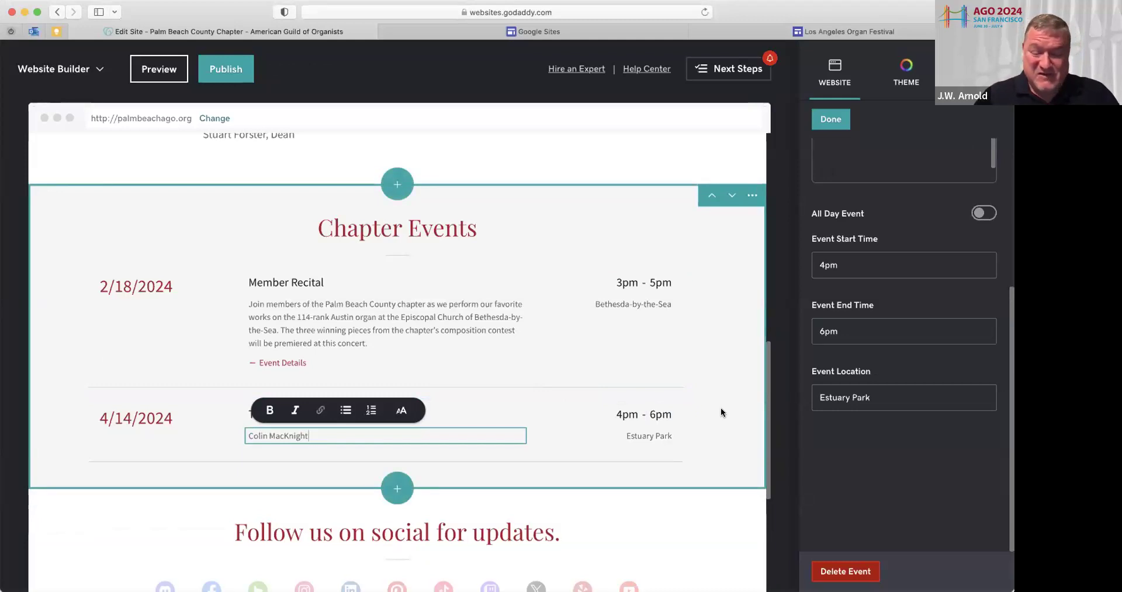
{"action": "type", "text": "the Audience Prize Winner at the Longwood Gardens competition will be ffea"}
{"action": "key", "text": "BackSpace"}
{"action": "key", "text": "BackSpace"}
{"action": "key", "text": "BackSpace"}
{"action": "type", "text": "eatured in this"}
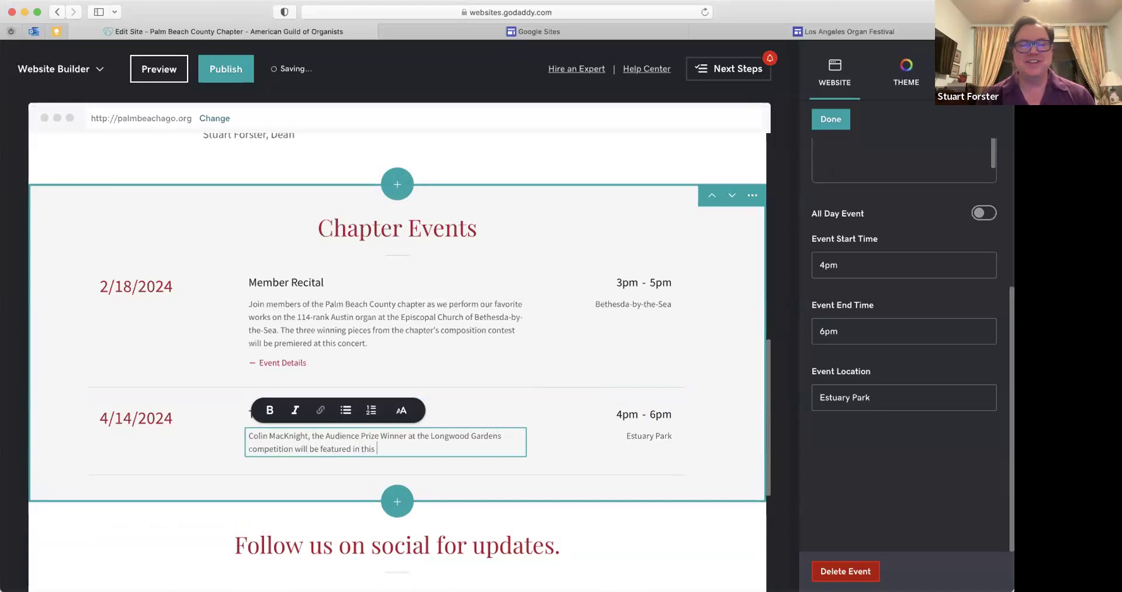
{"action": "type", "text": " concert"}
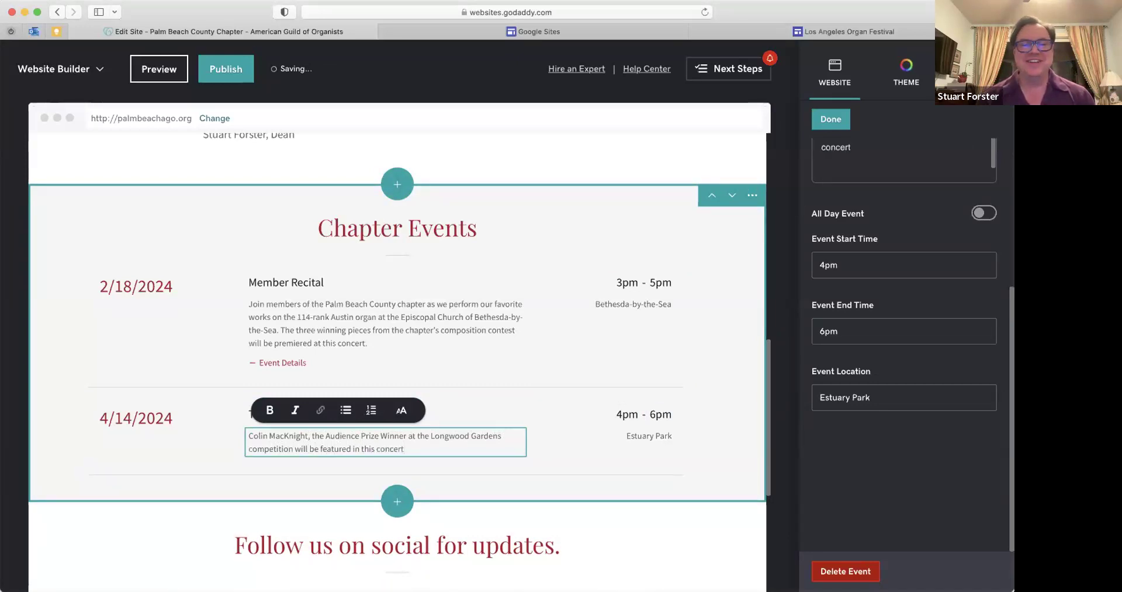
{"action": "type", "text": ", spons"}
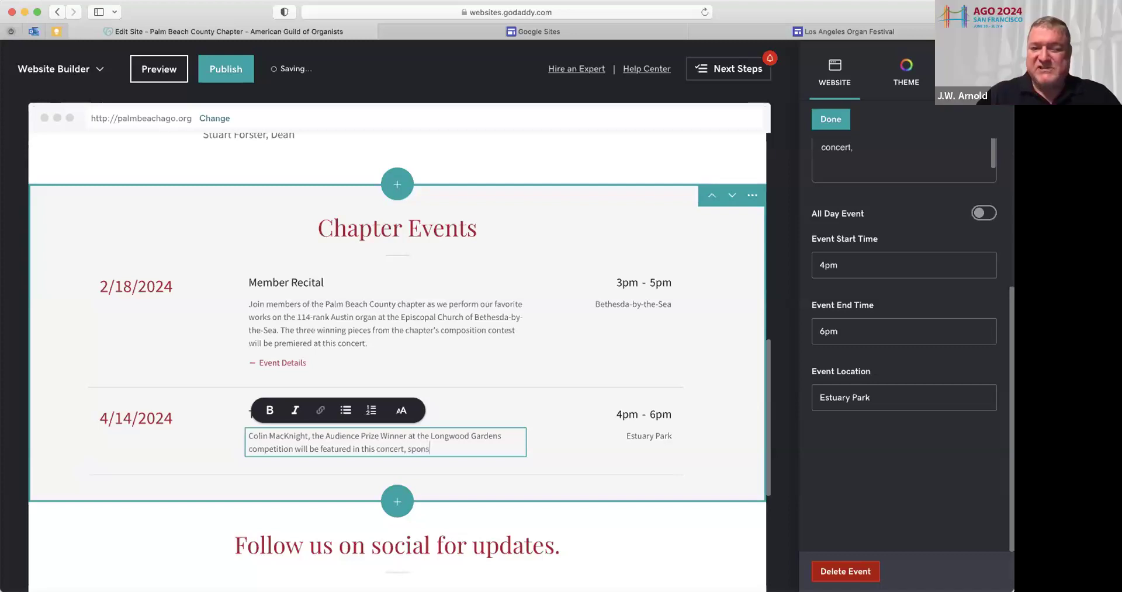
{"action": "type", "text": "ored"}
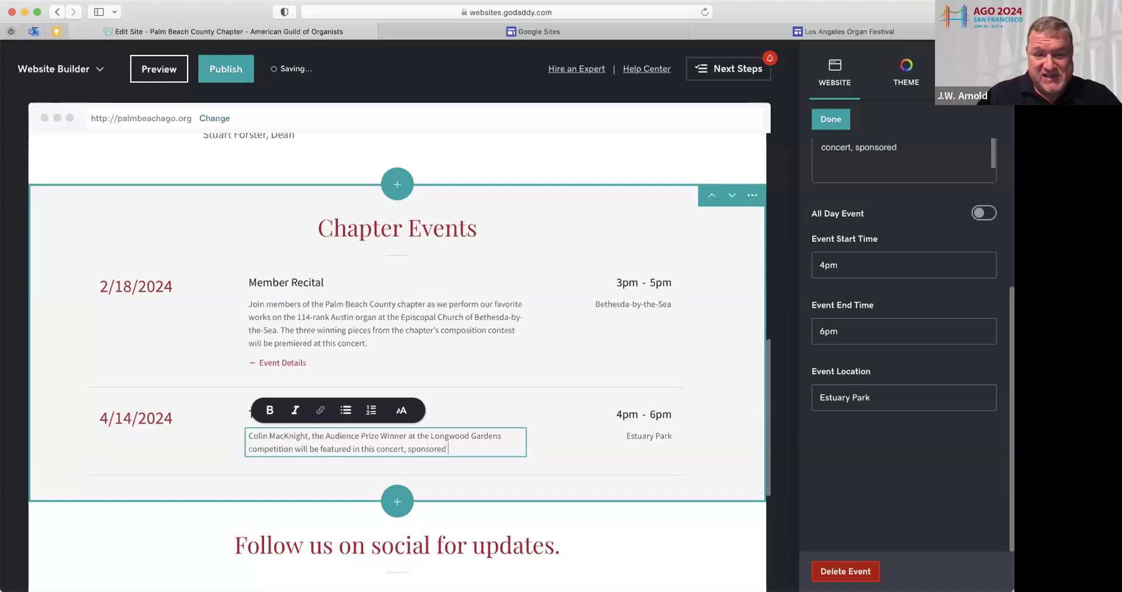
{"action": "type", "text": " by t"}
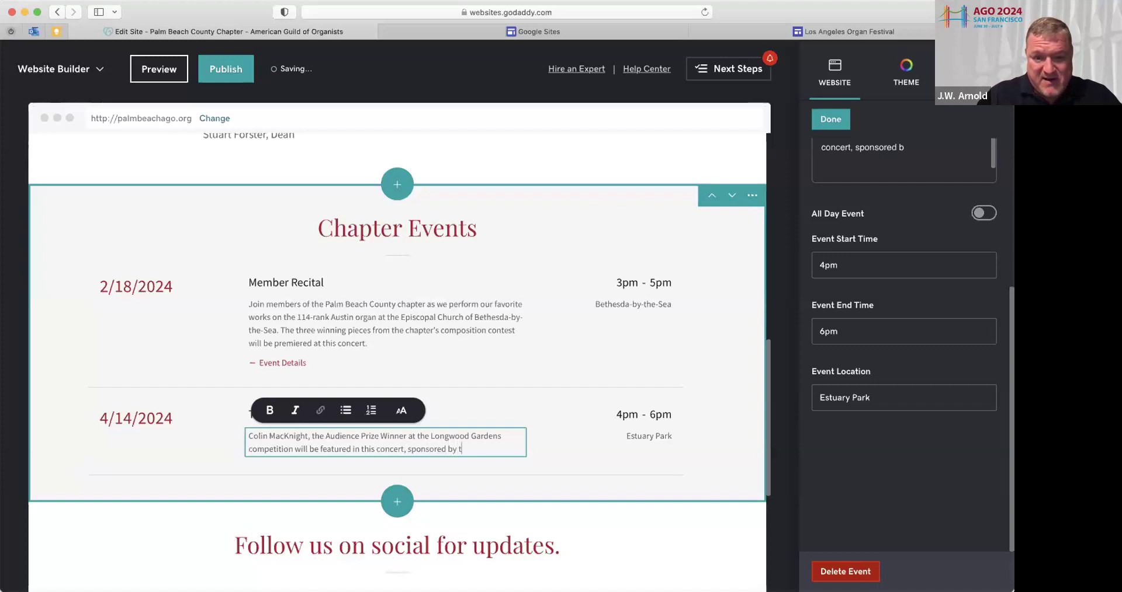
{"action": "type", "text": "he Palm Beach"}
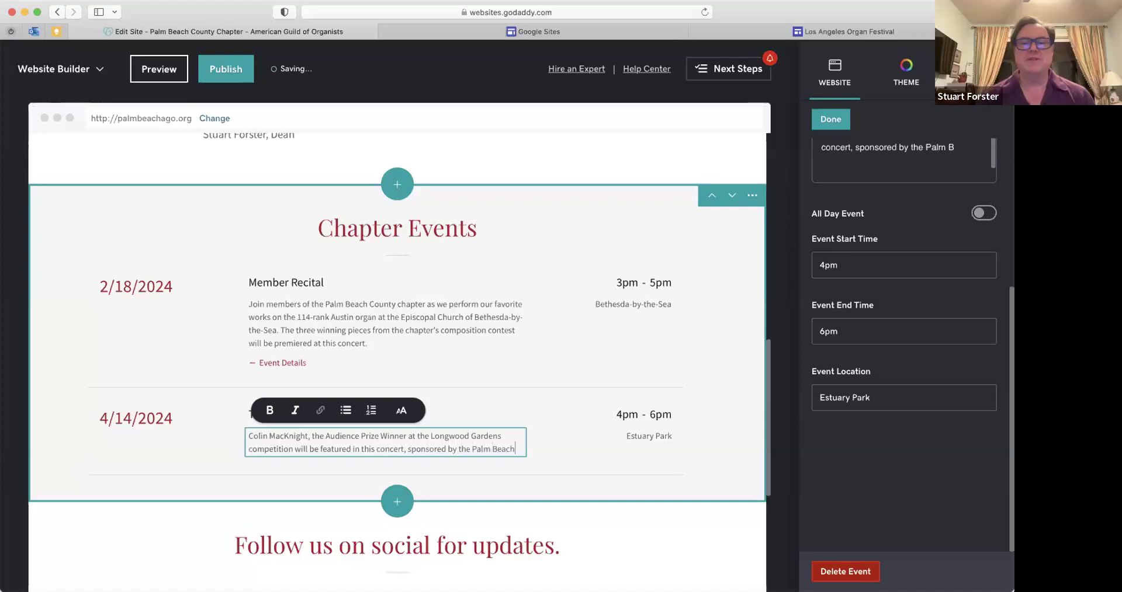
{"action": "type", "text": " County"}
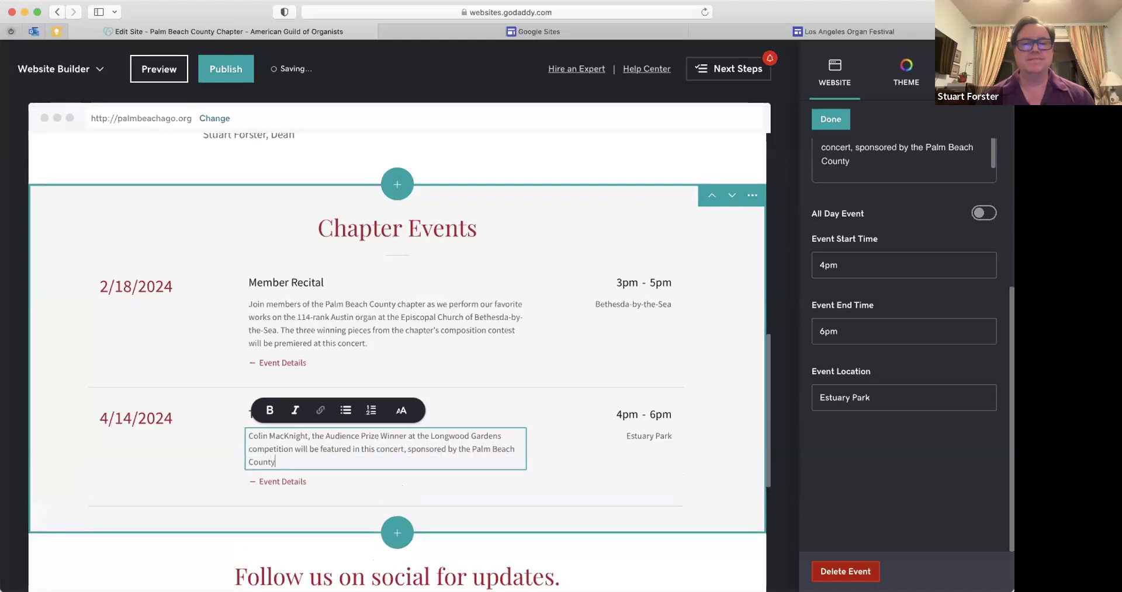
{"action": "type", "text": ", Gr"}
{"action": "key", "text": "BackSpace"}
{"action": "type", "text": "Fort "}
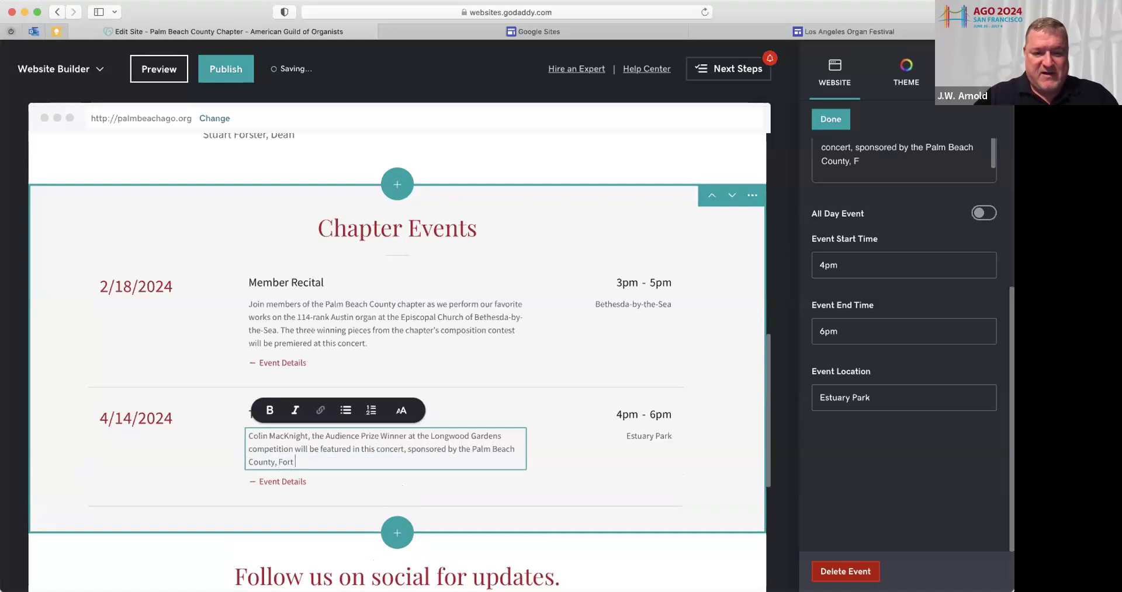
{"action": "type", "text": "Lauderdale"}
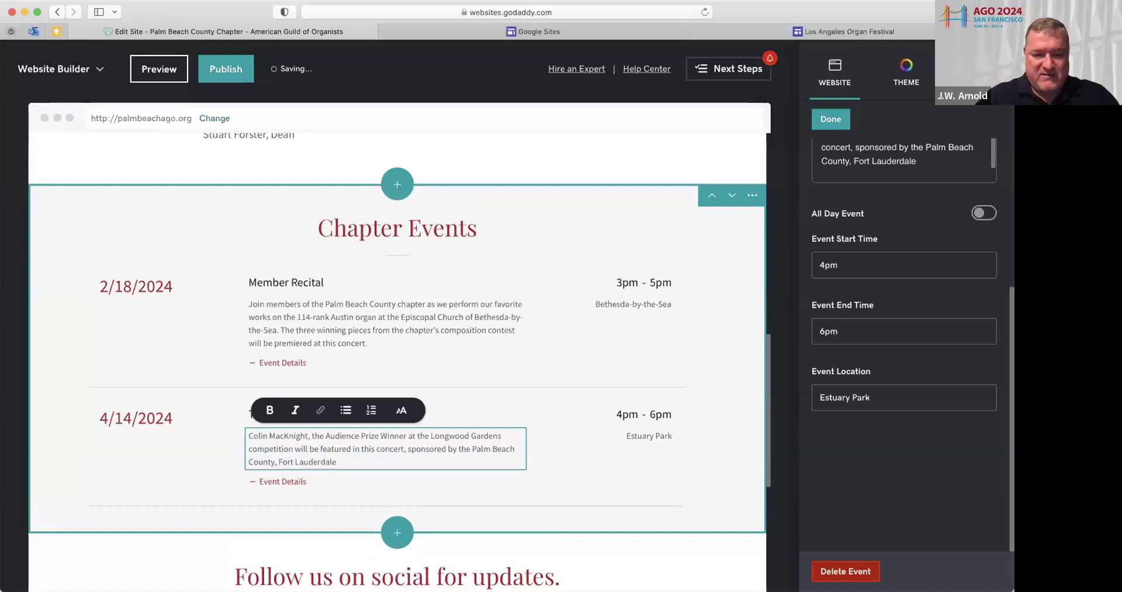
{"action": "type", "text": ", and Miami"}
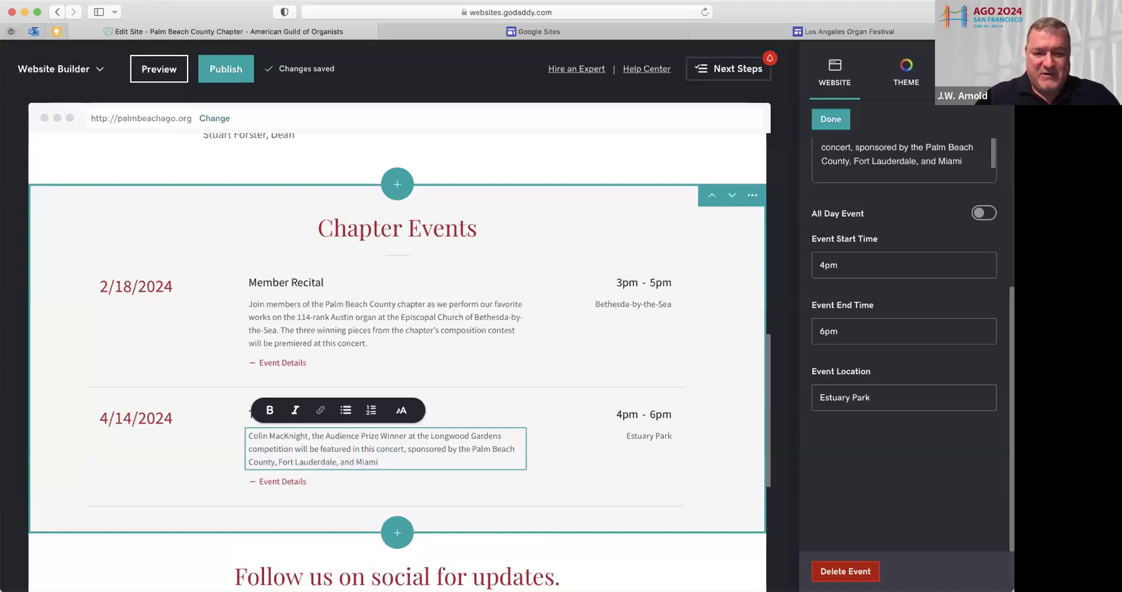
{"action": "type", "text": " chapters."}
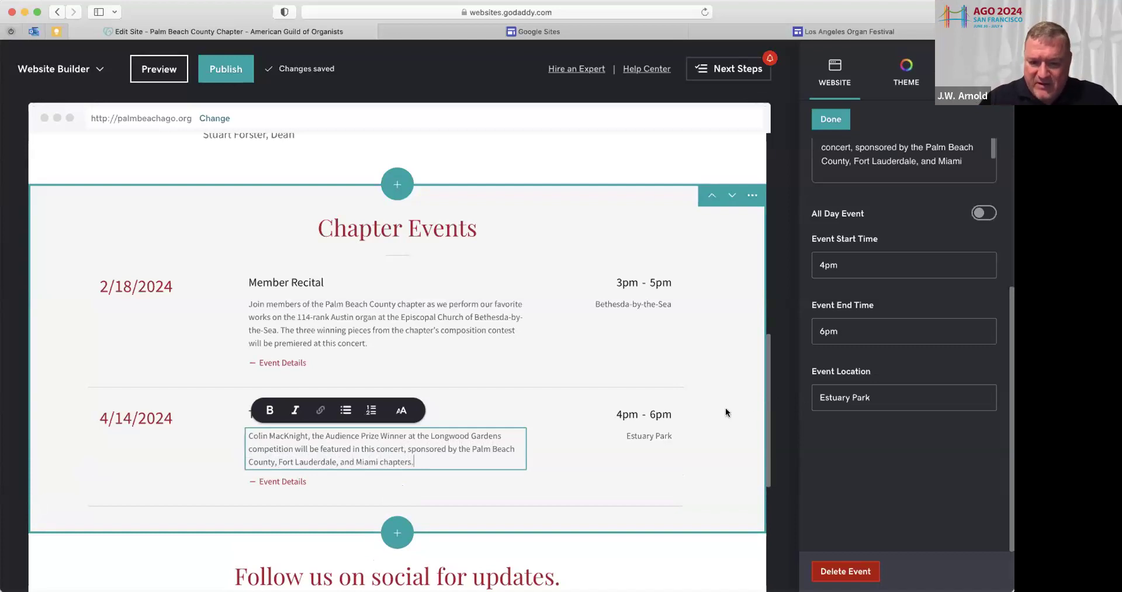
{"action": "left_click", "coordinate": [409, 449]}
{"action": "type", "text": "c"}
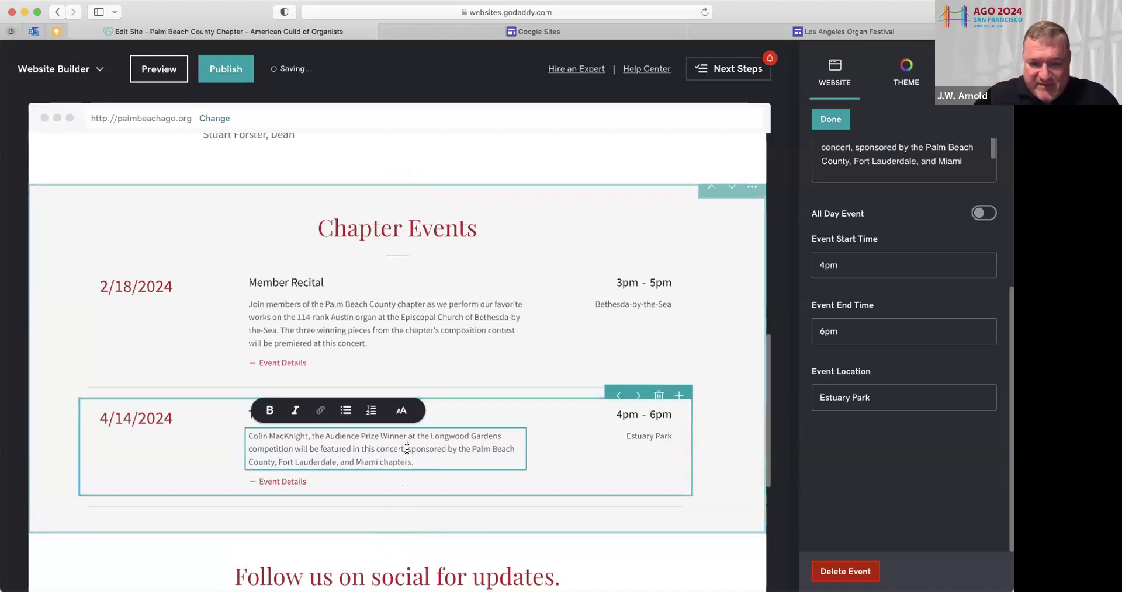
{"action": "type", "text": "o0"}
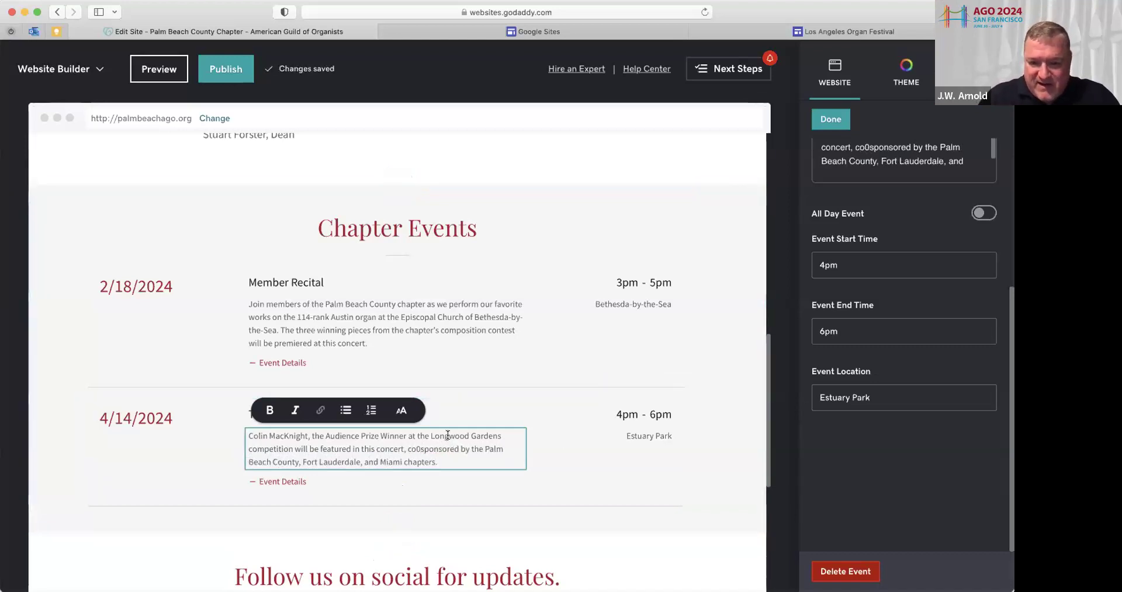
{"action": "left_click", "coordinate": [671, 432]}
{"action": "type", "text": "Bethesda"}
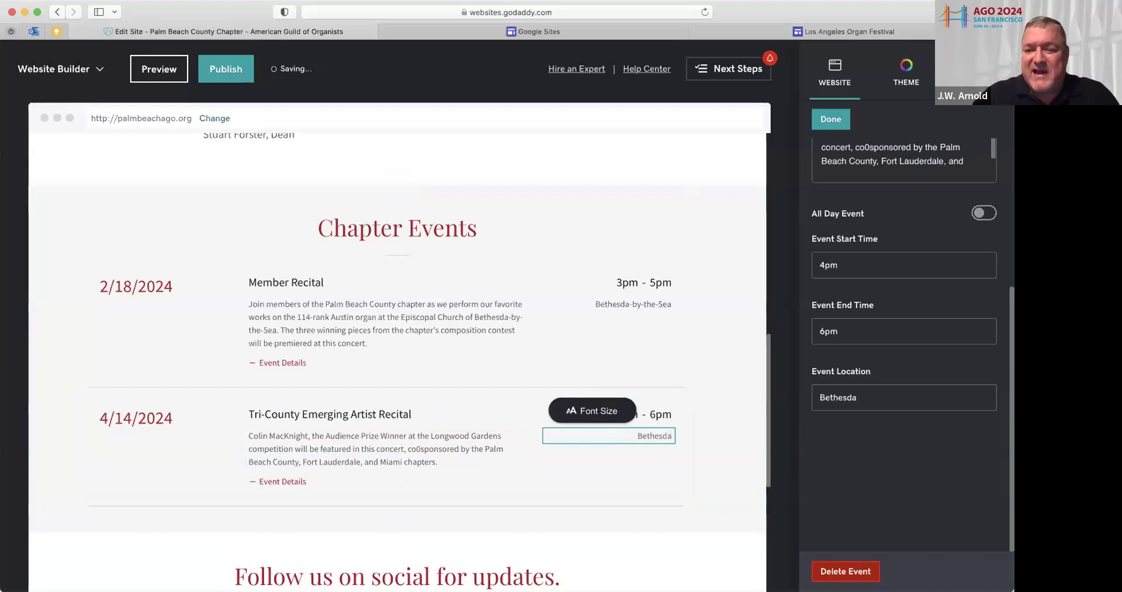
{"action": "type", "text": "-by-"}
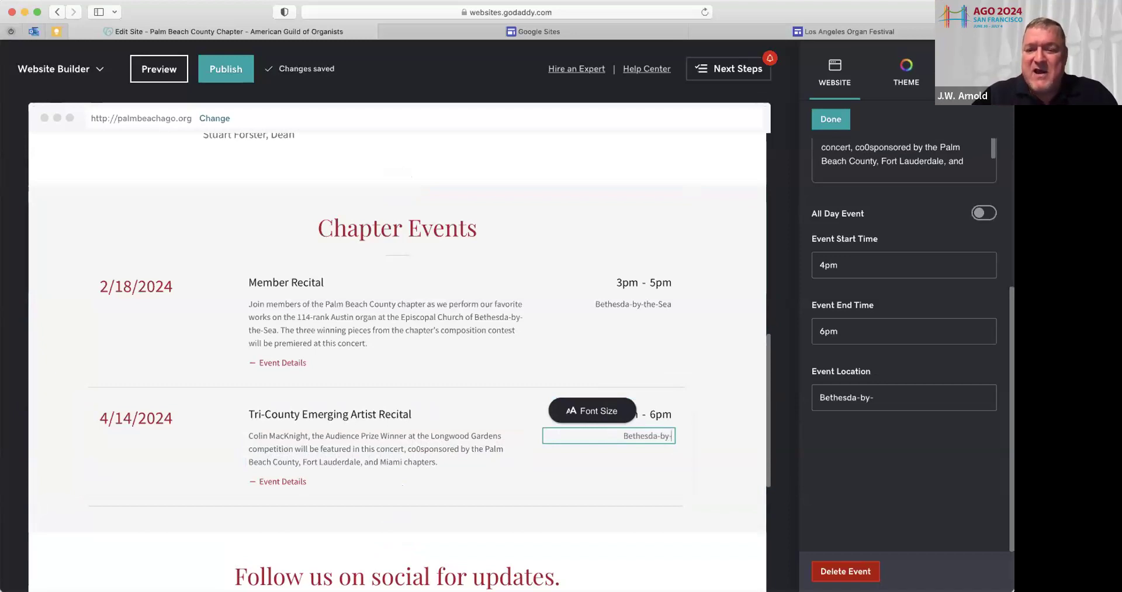
{"action": "type", "text": "the-Sea"}
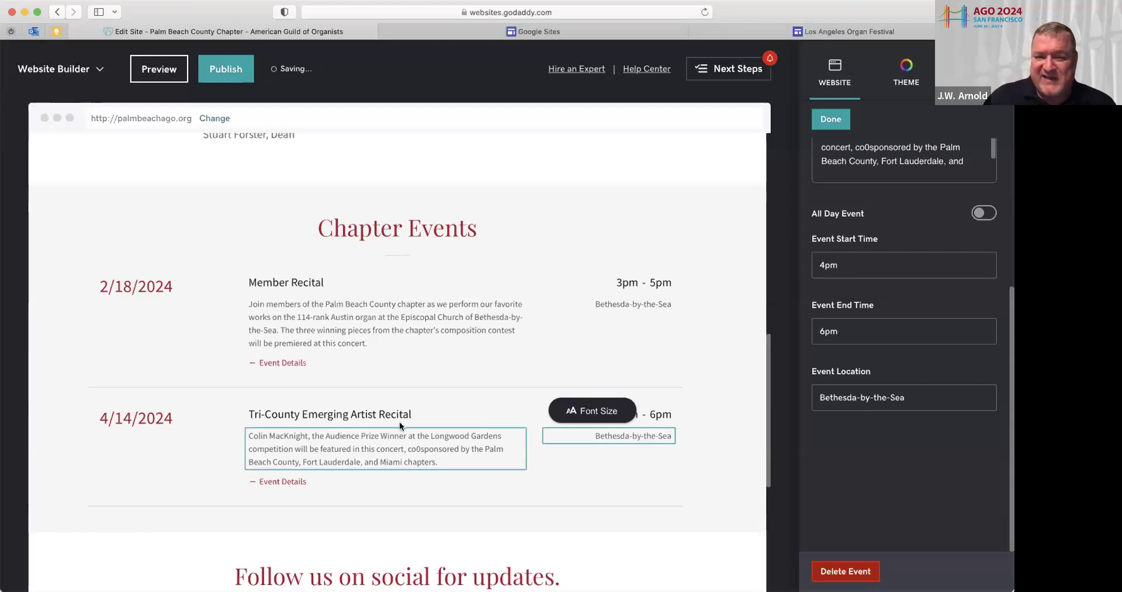
{"action": "left_click", "coordinate": [23, 370]}
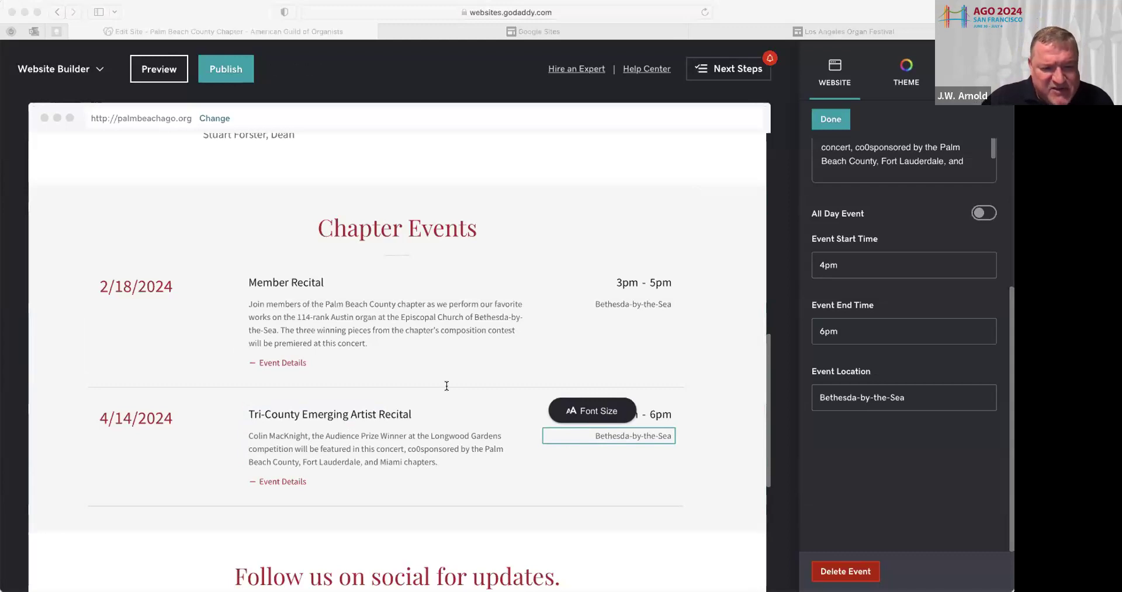
{"action": "left_click", "coordinate": [838, 574]}
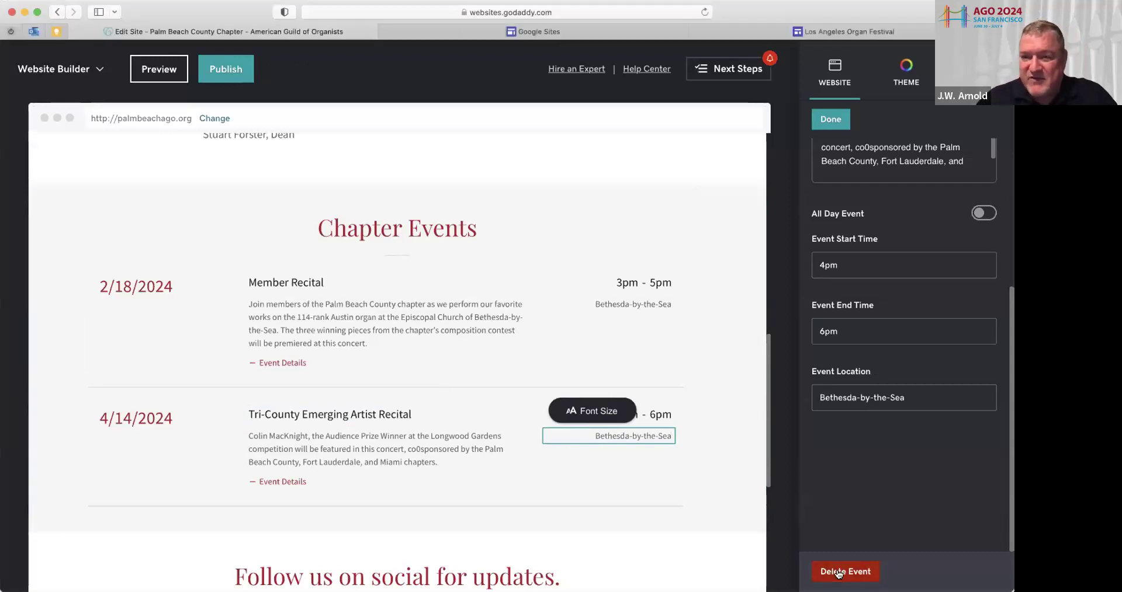
{"action": "left_click", "coordinate": [838, 573]}
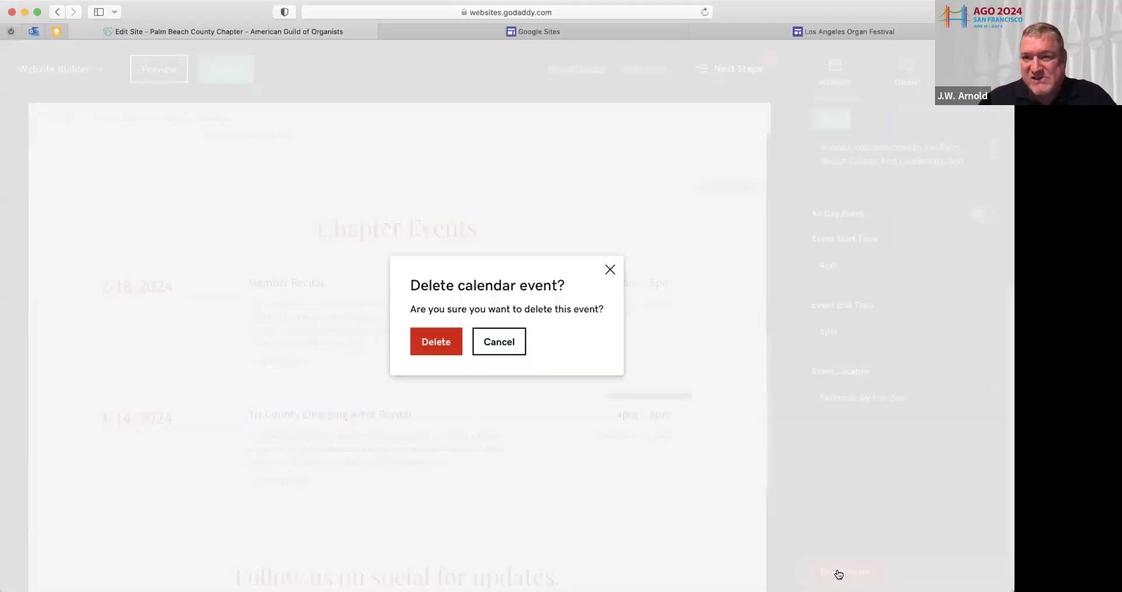
{"action": "left_click", "coordinate": [518, 342]}
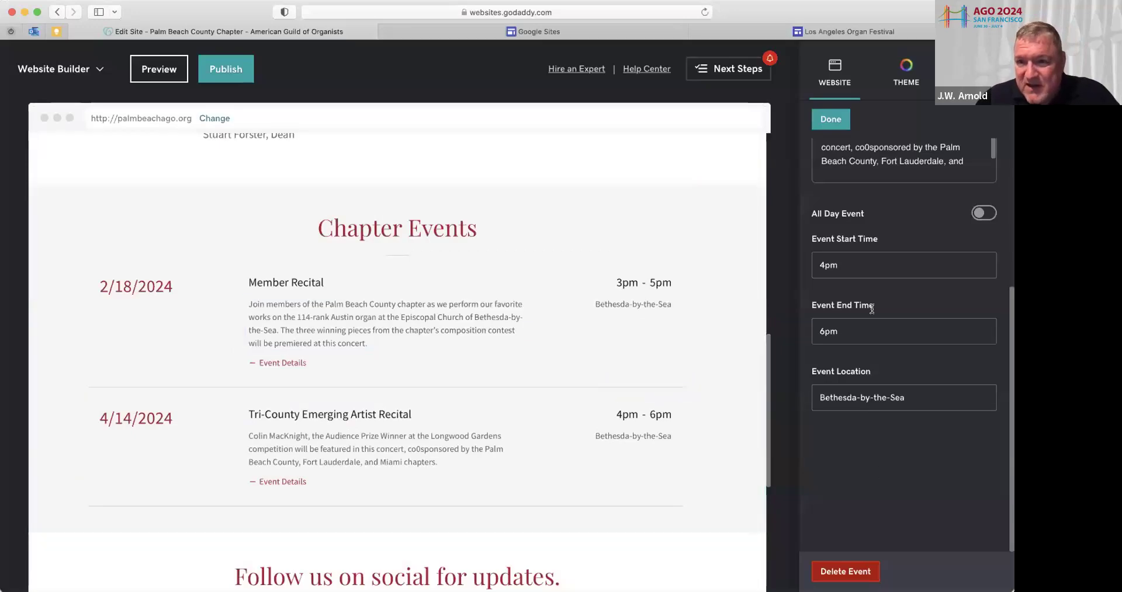
Finish the previous event and add a third event, Evenings in the Park, to Chapter Events
{"action": "left_click", "coordinate": [830, 116]}
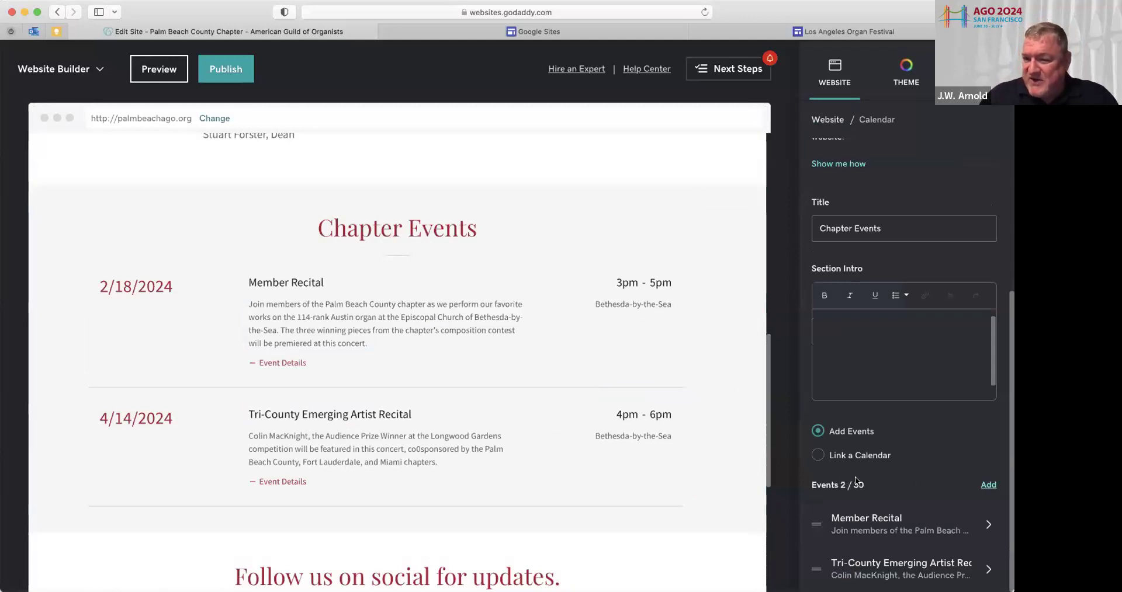
{"action": "key", "text": "shift+super+backslash"}
{"action": "left_click", "coordinate": [857, 122]}
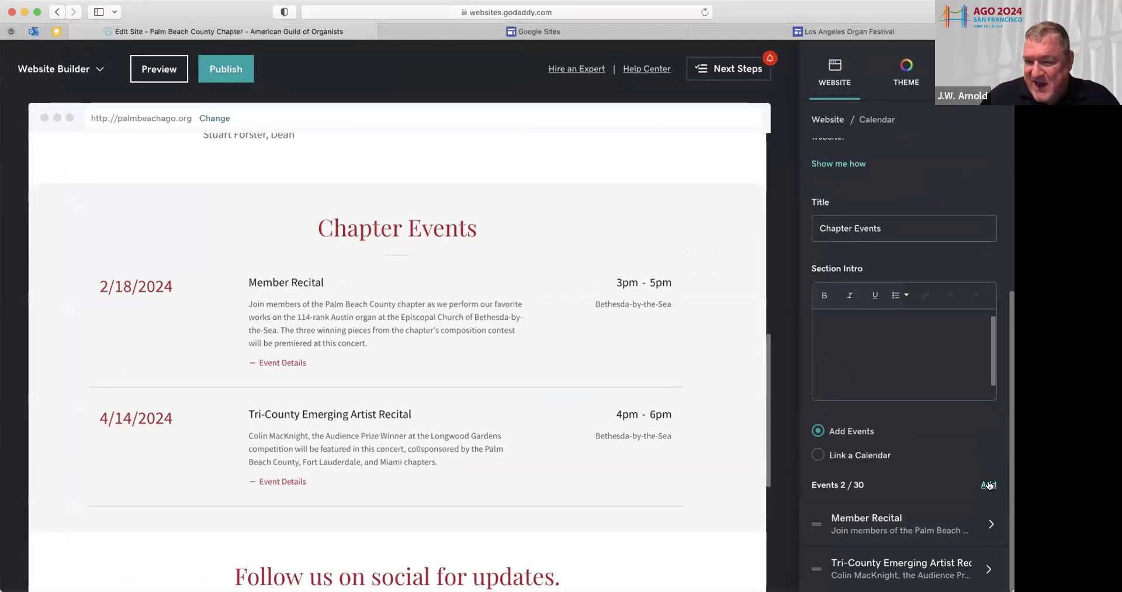
{"action": "left_click", "coordinate": [987, 485]}
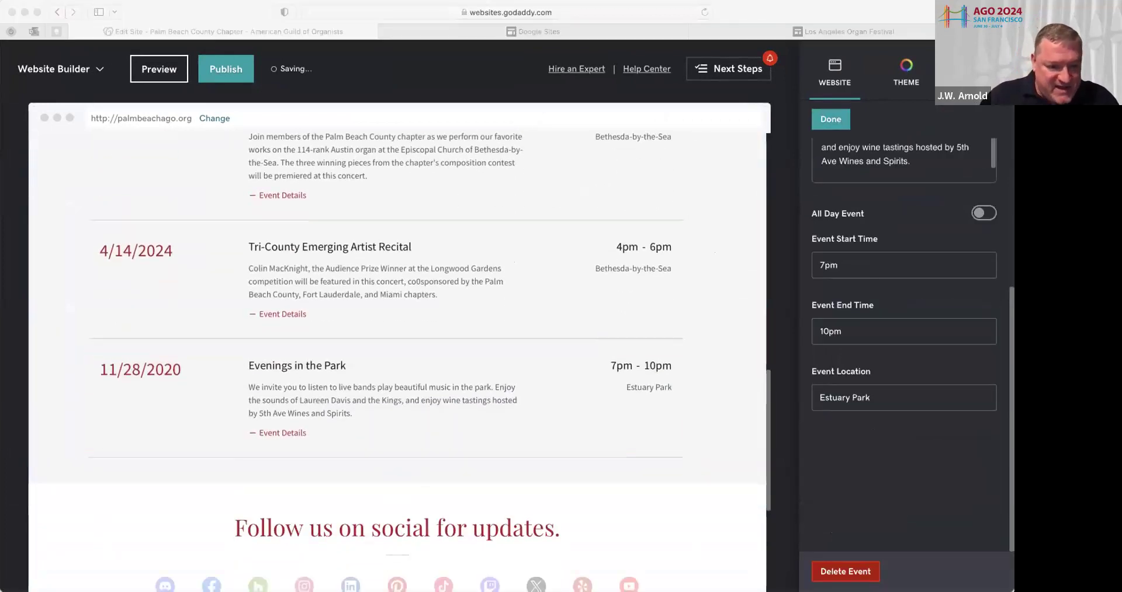
Change the new event's date on the page to 5/19/2024
{"action": "left_click", "coordinate": [395, 483]}
{"action": "left_click", "coordinate": [104, 370]}
{"action": "left_click_drag", "start_coordinate": [101, 370], "coordinate": [137, 369]}
{"action": "type", "text": "5/1"}
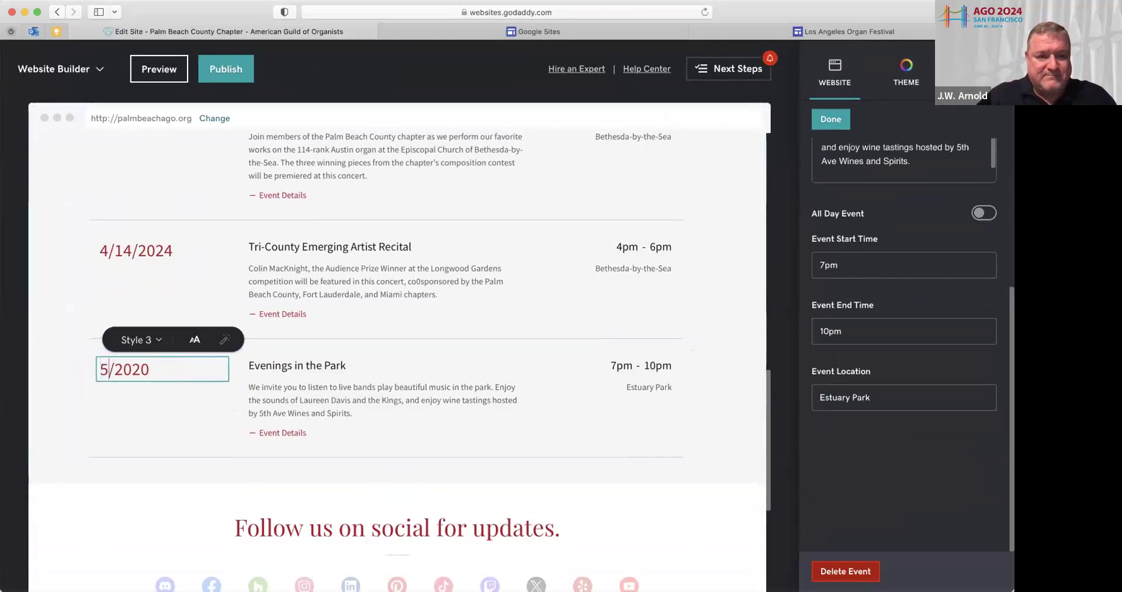
{"action": "key", "text": "BackSpace"}
{"action": "type", "text": "19"}
{"action": "left_click", "coordinate": [169, 370]}
{"action": "key", "text": "BackSpace"}
{"action": "type", "text": "4"}
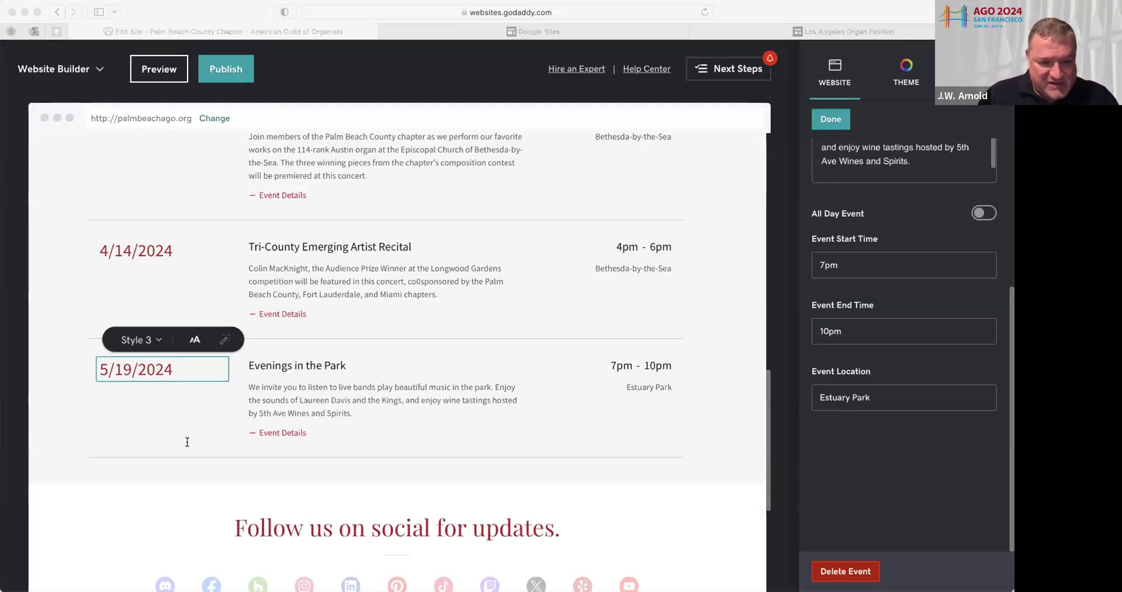
{"action": "left_click", "coordinate": [685, 331]}
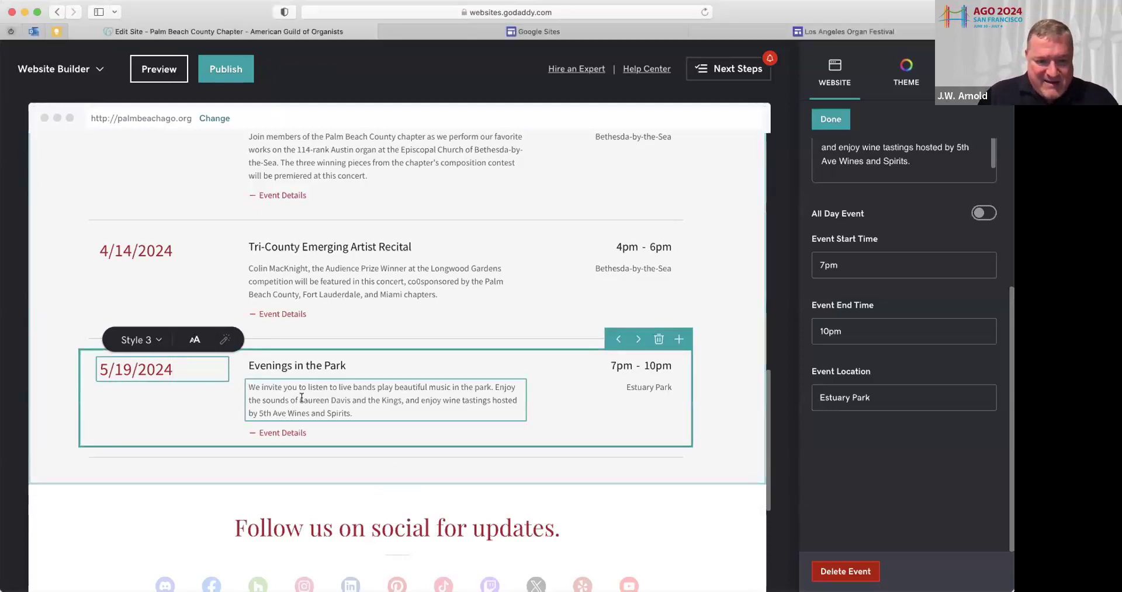
Replace the event description with the Closing Dinner and 2024 officer installation details, joined with commas
{"action": "triple_click", "coordinate": [301, 398]}
{"action": "type", "text": "Closing Dinner and Installation of 2024 Officers Joy Noodles 2200 S. Dixie Hwy. West Palm Beach"}
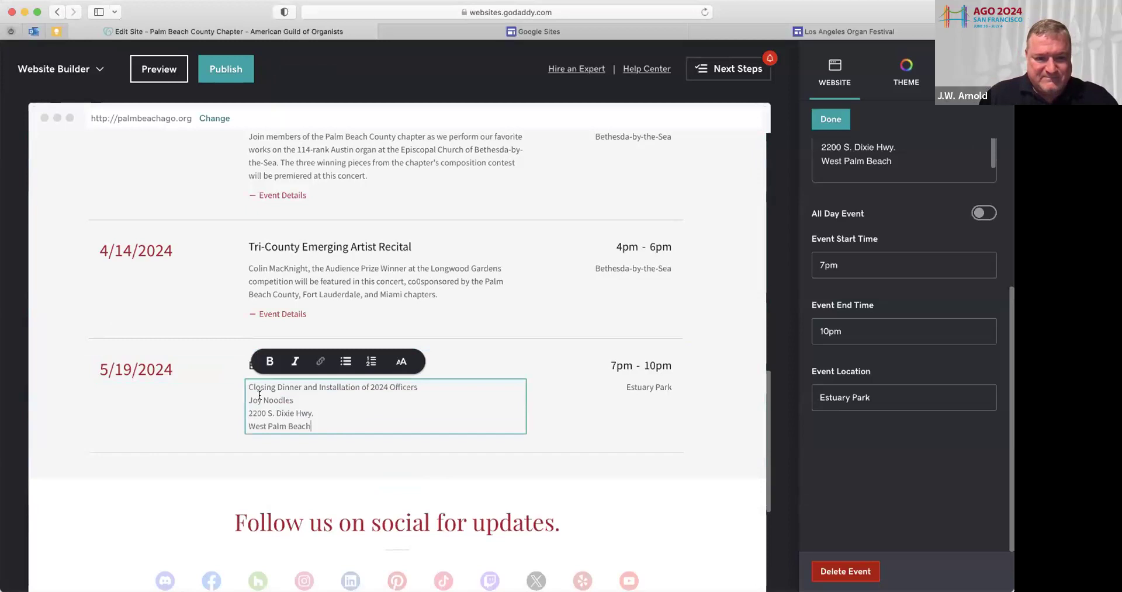
{"action": "type", "text": "The year concludes with the chapter's"}
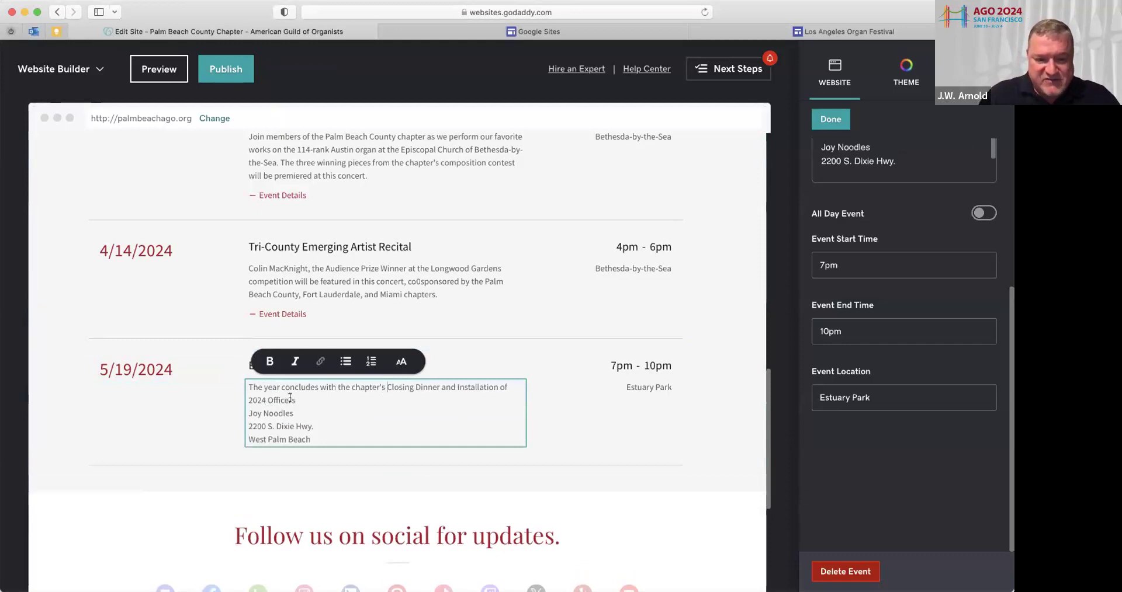
{"action": "key", "text": "BackSpace"}
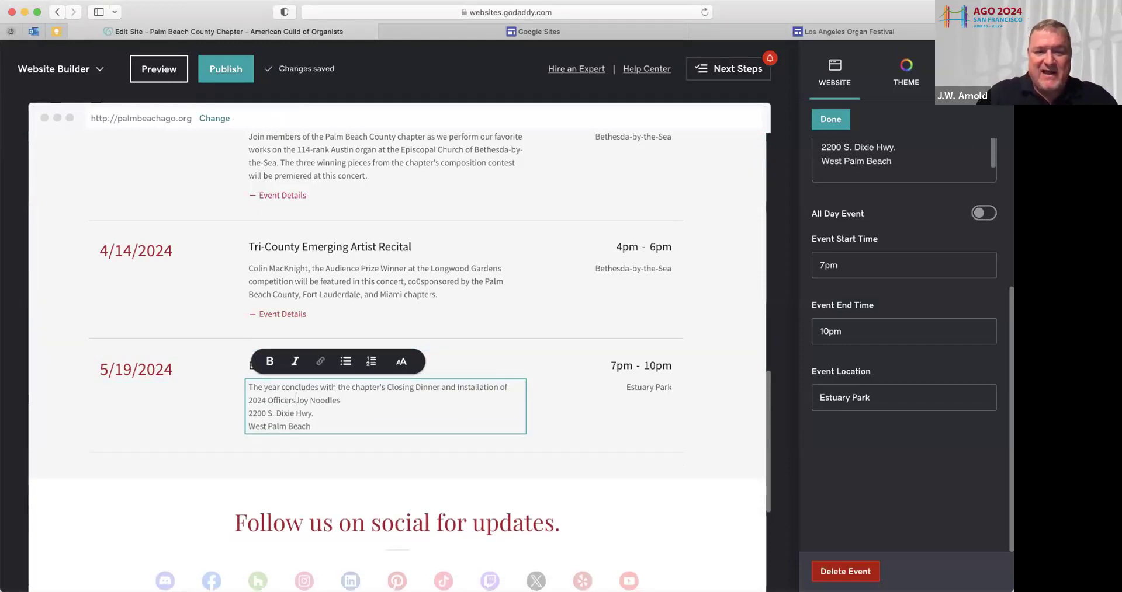
{"action": "type", "text": "at"}
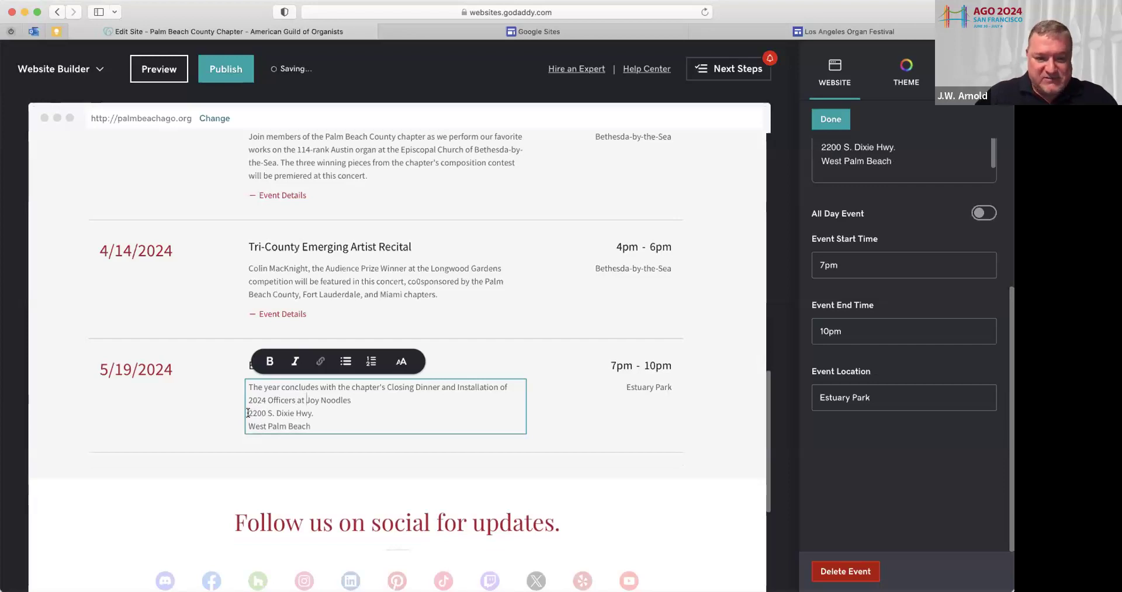
{"action": "key", "text": "BackSpace"}
{"action": "type", "text": ", 2200 S. Dixie Hwy."}
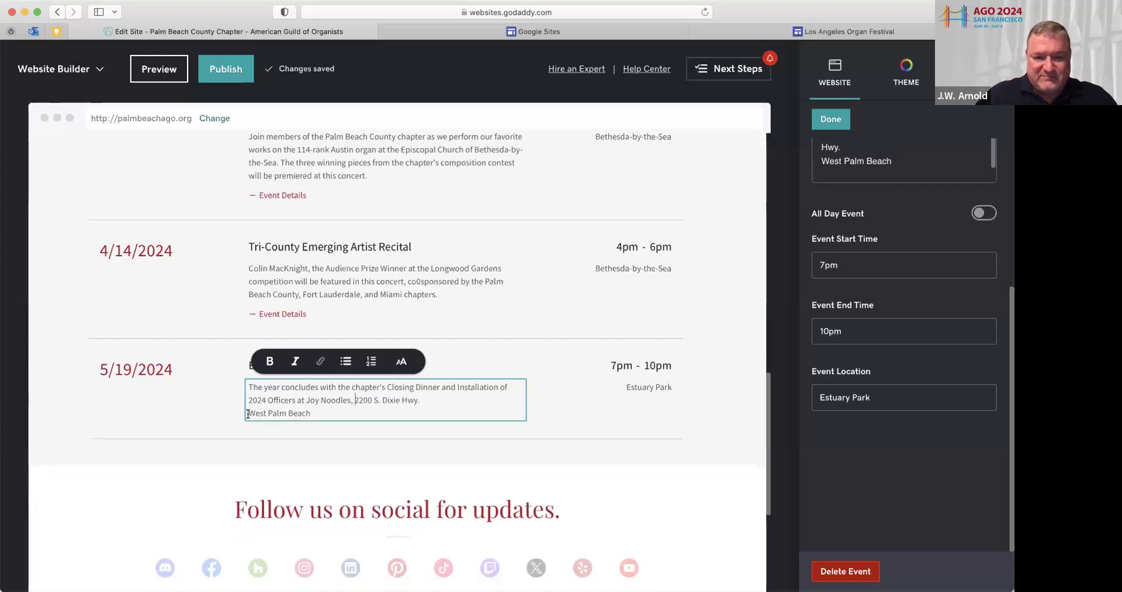
{"action": "key", "text": "BackSpace"}
{"action": "type", "text": ", West Palm Beach."}
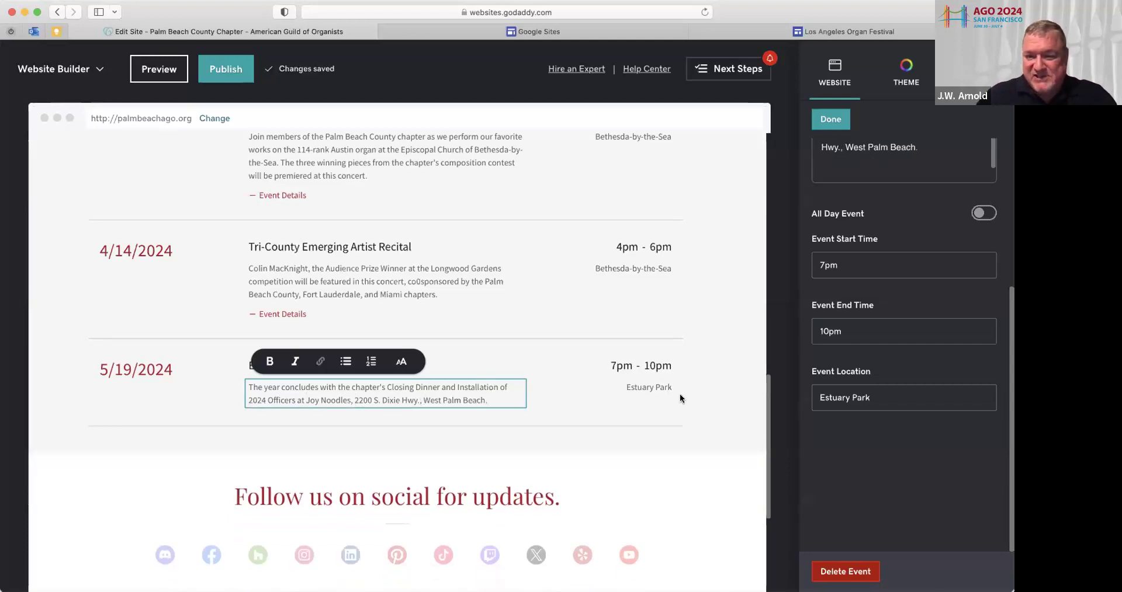
Change the event location to Joy Noodles and close the event editor
{"action": "left_click", "coordinate": [613, 385]}
{"action": "type", "text": "Joy Noodles"}
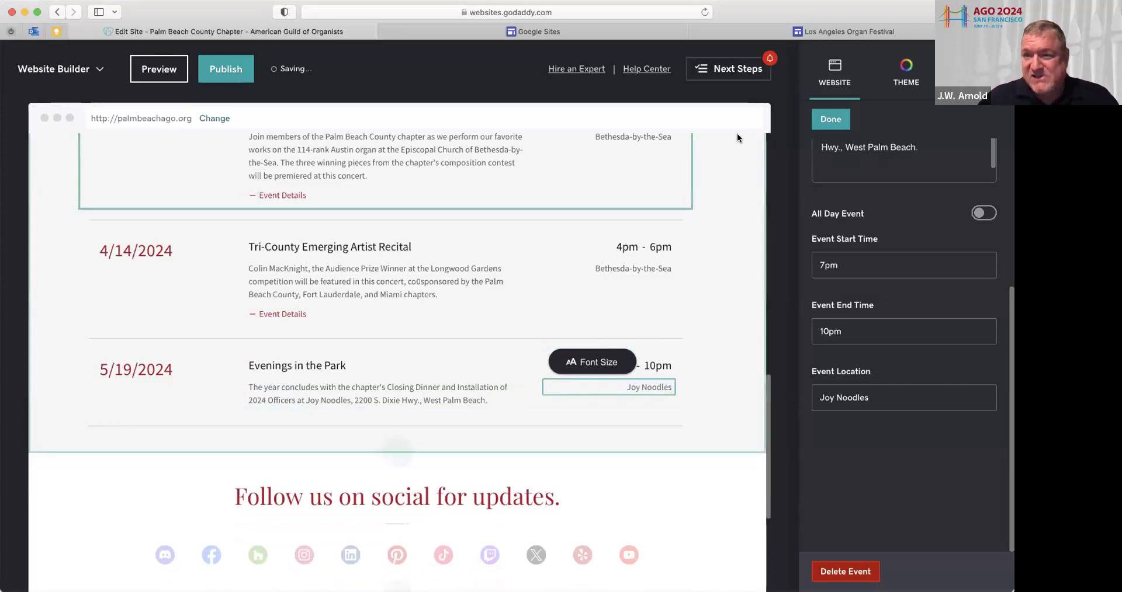
{"action": "left_click", "coordinate": [836, 121]}
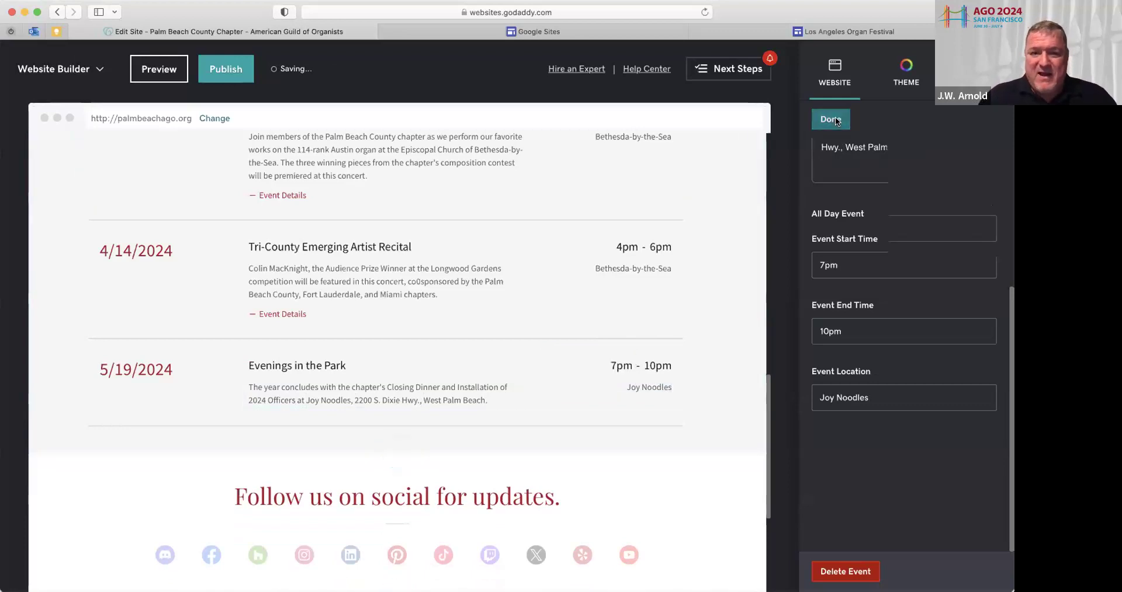
{"action": "left_click", "coordinate": [836, 120]}
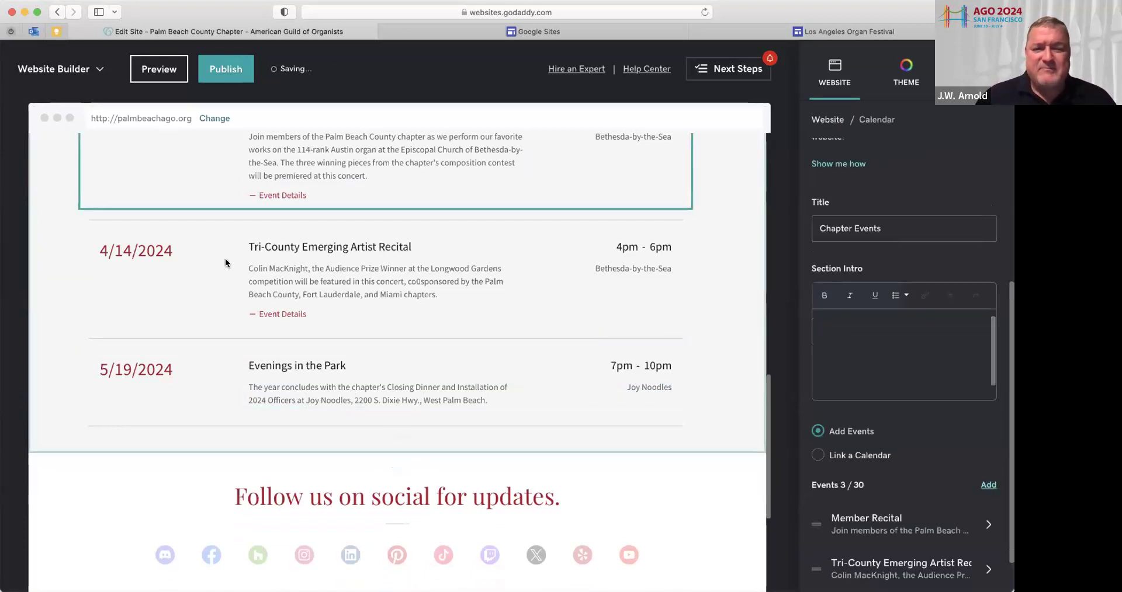
{"action": "scroll", "coordinate": [225, 268], "scroll_direction": "up", "scroll_amount": 6}
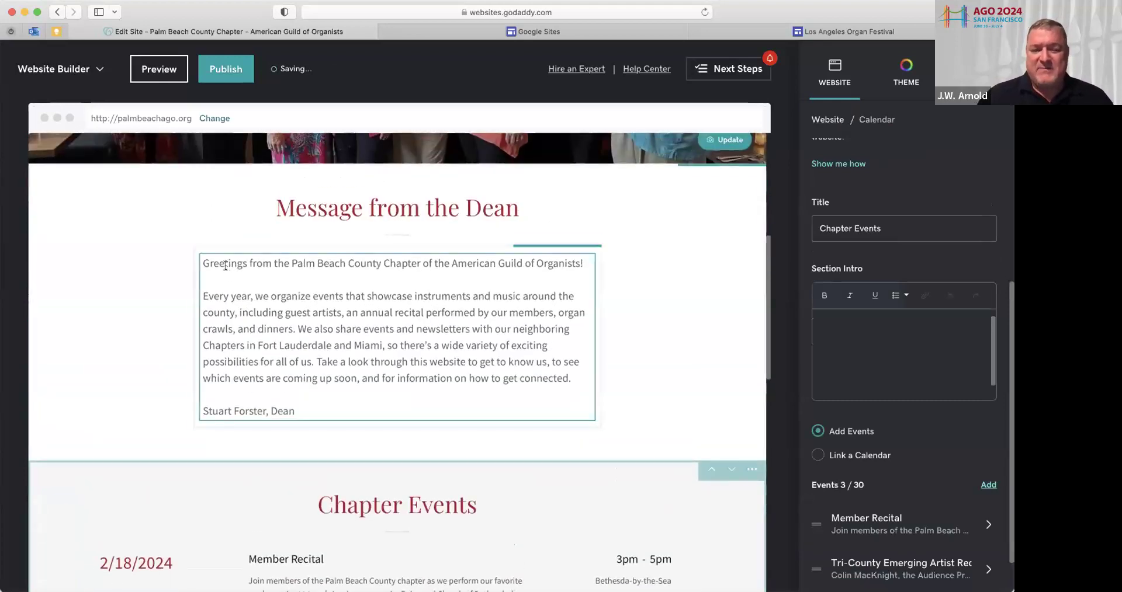
Duplicate the Message from the Dean section using Duplicate Section in its ••• menu
{"action": "left_click", "coordinate": [226, 263]}
{"action": "scroll", "coordinate": [225, 265], "scroll_direction": "down", "scroll_amount": 1}
{"action": "scroll", "coordinate": [226, 265], "scroll_direction": "down", "scroll_amount": 9}
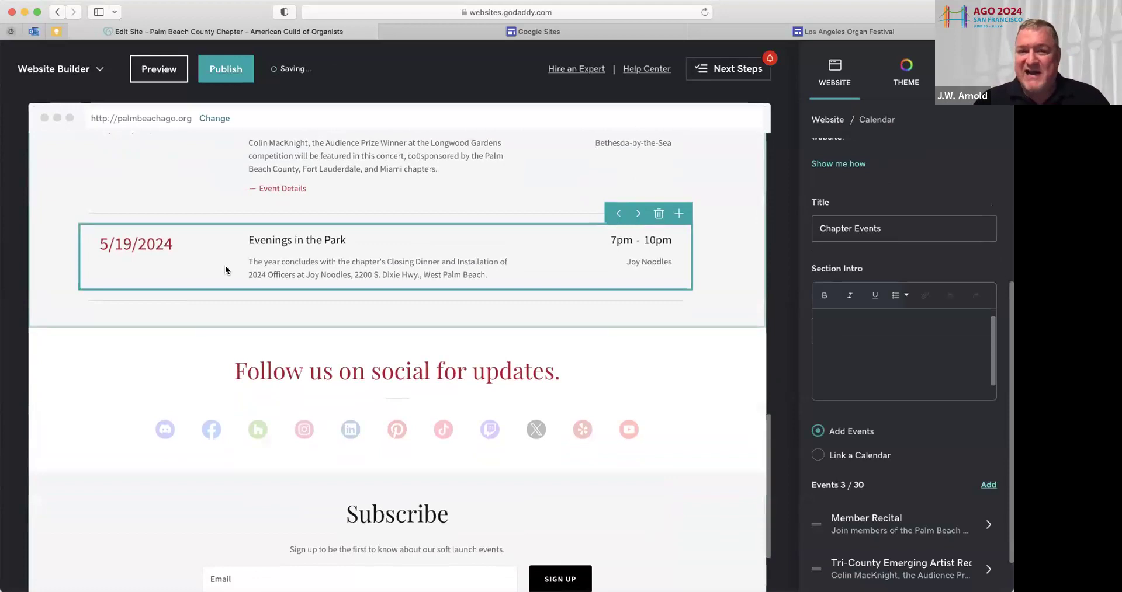
{"action": "scroll", "coordinate": [225, 270], "scroll_direction": "up", "scroll_amount": 10}
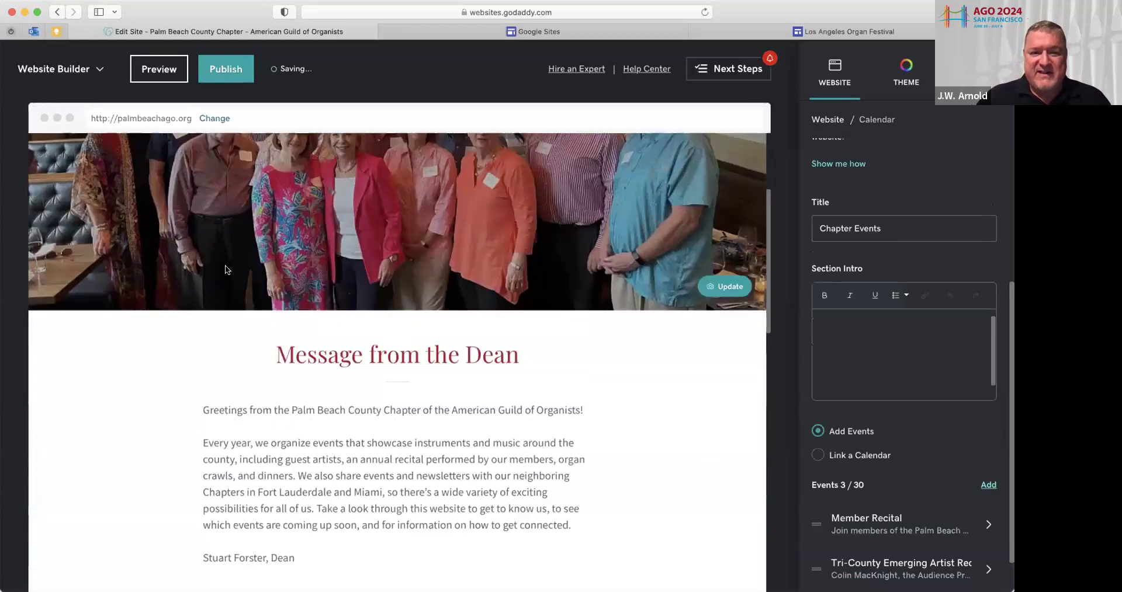
{"action": "scroll", "coordinate": [226, 268], "scroll_direction": "down", "scroll_amount": 2}
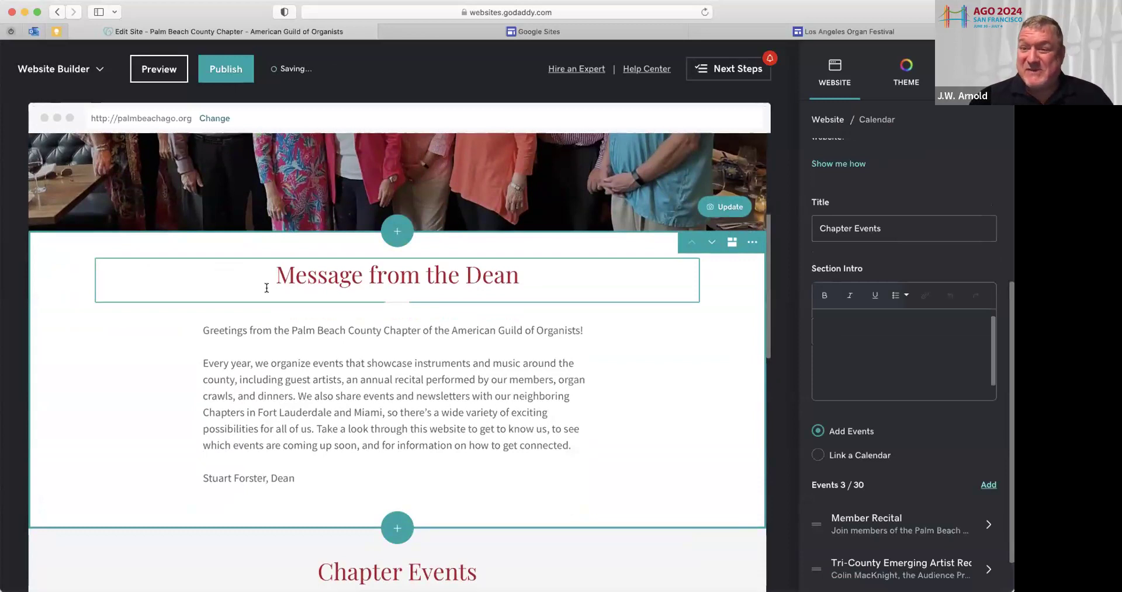
{"action": "left_click", "coordinate": [366, 400]}
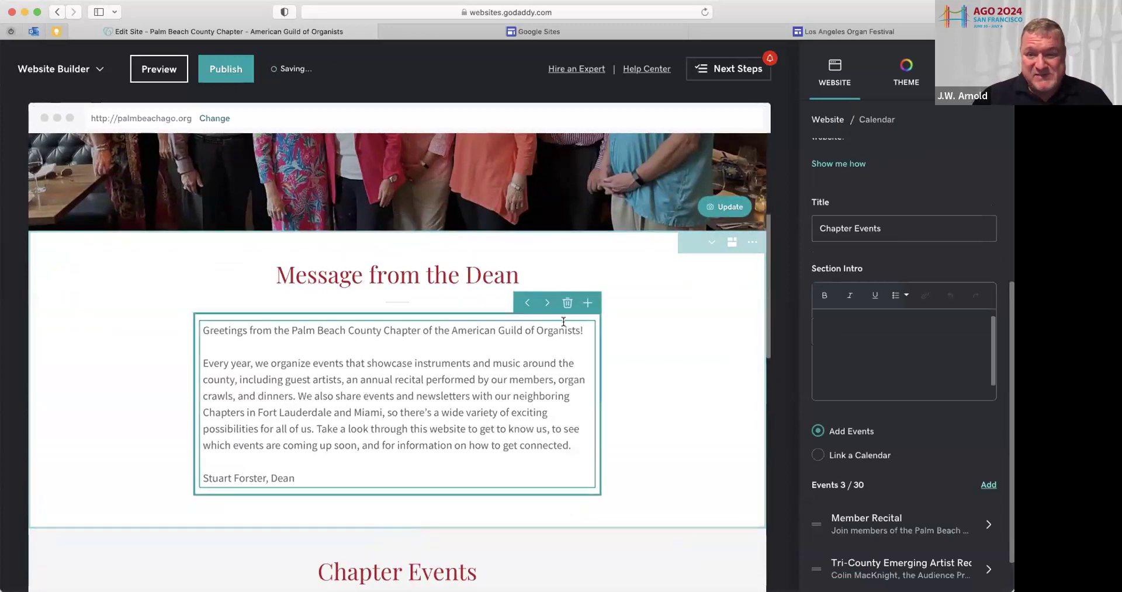
{"action": "left_click", "coordinate": [751, 242]}
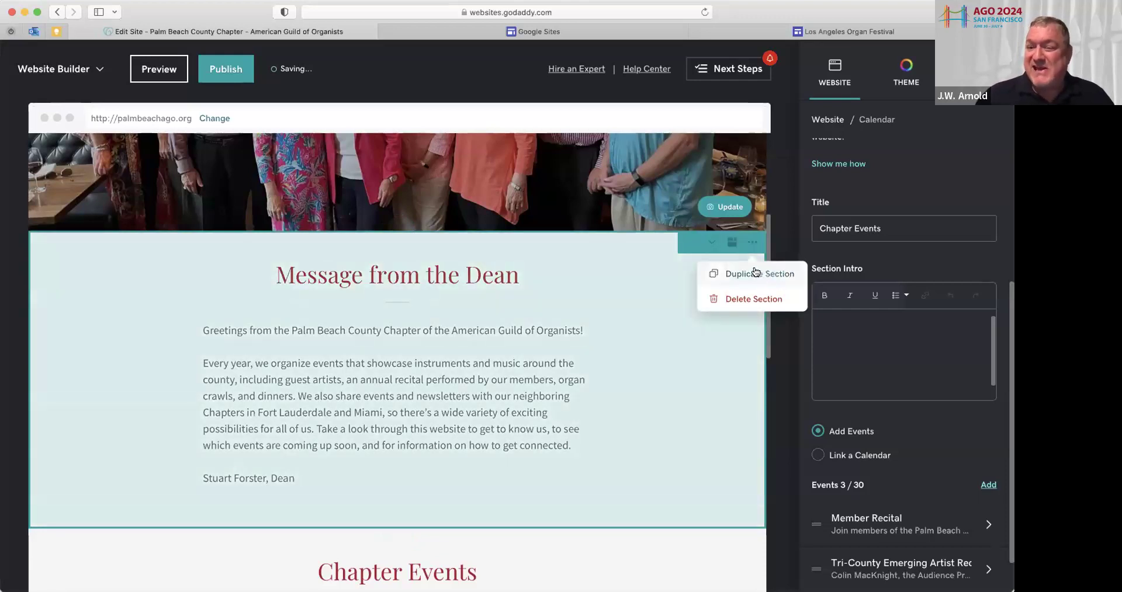
{"action": "left_click", "coordinate": [754, 273]}
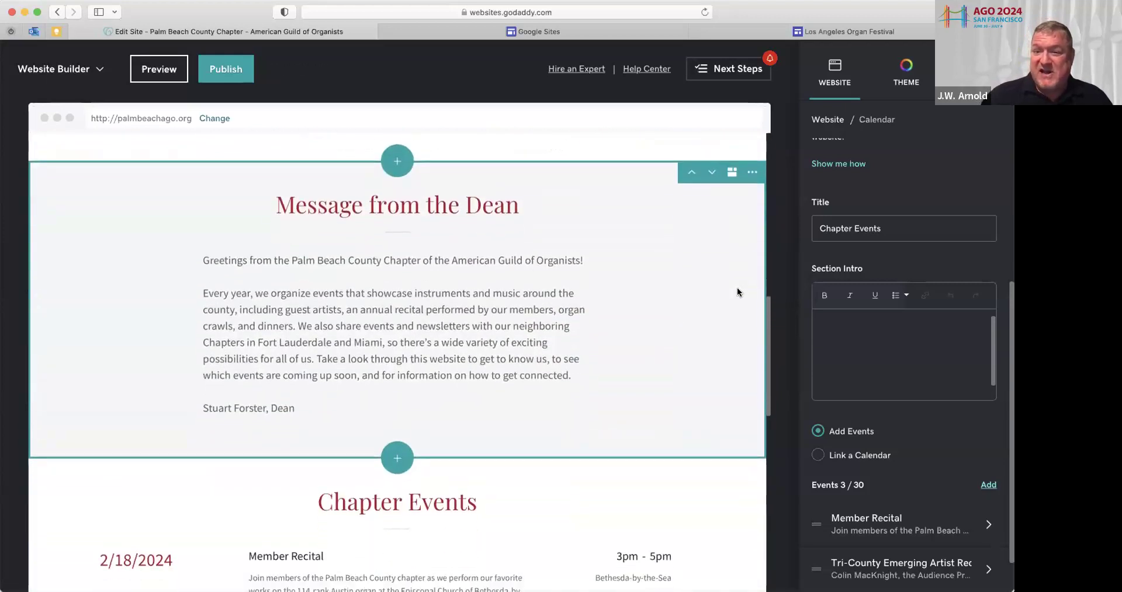
Move one copy of the Message from the Dean section below the Chapter Events list
{"action": "scroll", "coordinate": [731, 286], "scroll_direction": "up", "scroll_amount": 1}
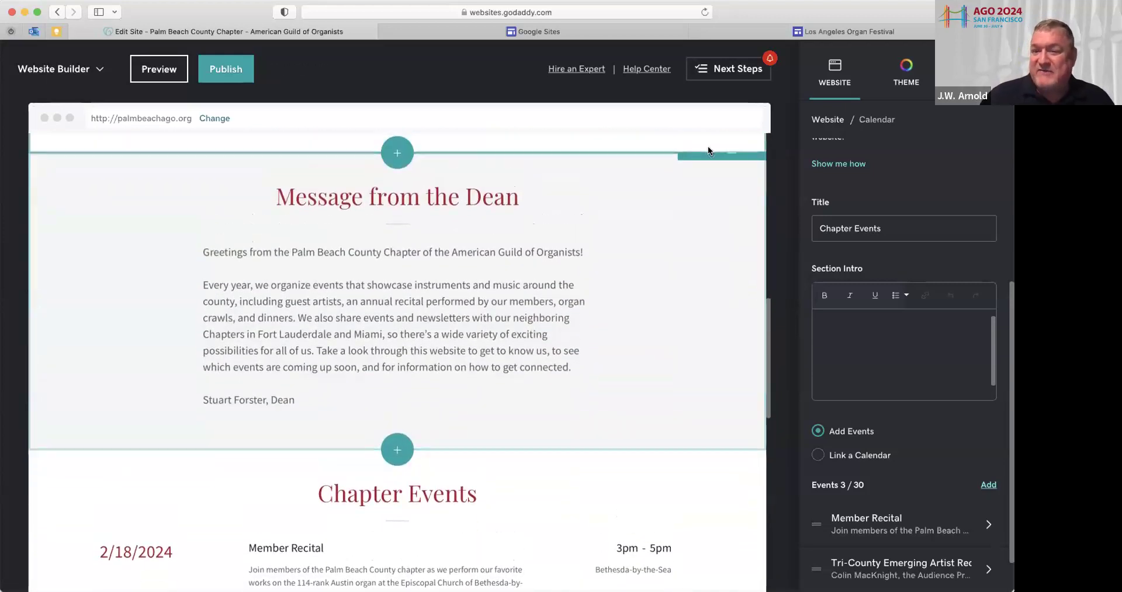
{"action": "left_click", "coordinate": [710, 164]}
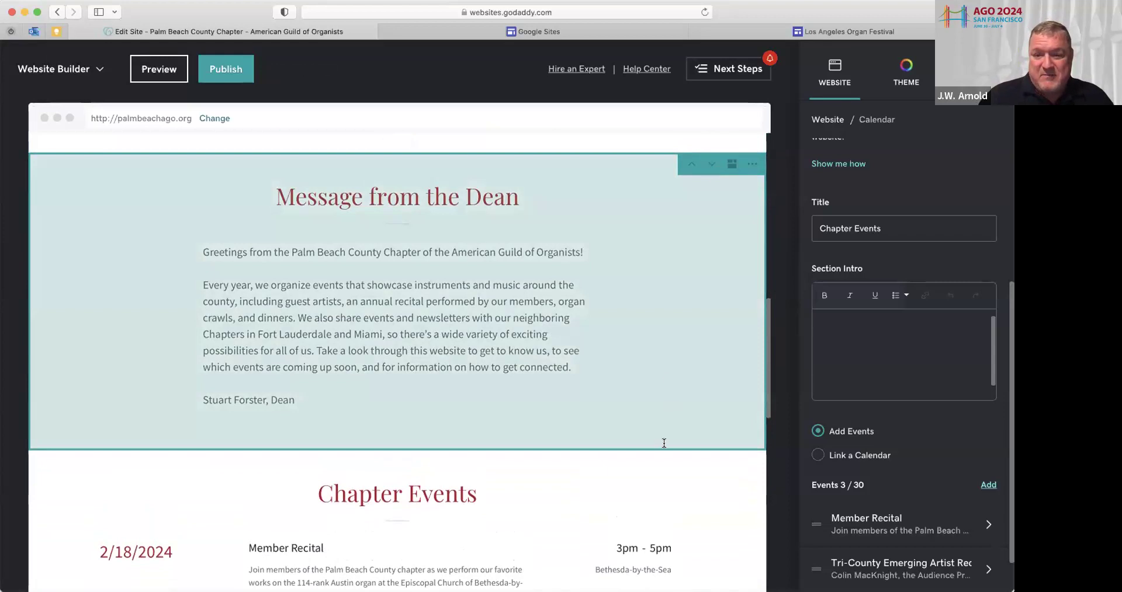
{"action": "scroll", "coordinate": [655, 569], "scroll_direction": "down", "scroll_amount": 2}
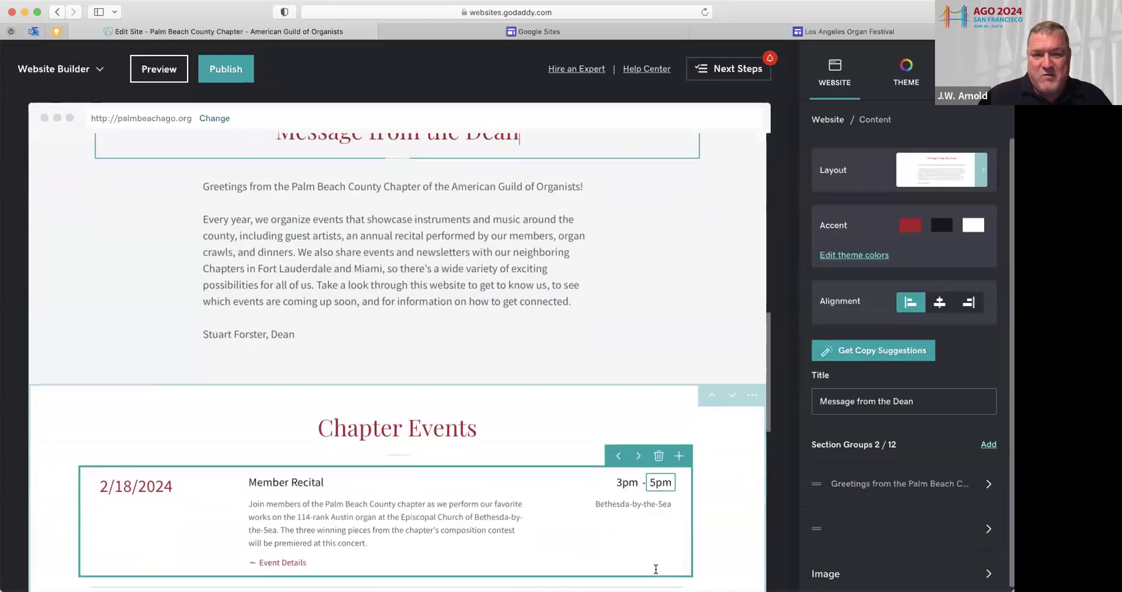
{"action": "scroll", "coordinate": [655, 569], "scroll_direction": "down", "scroll_amount": 8}
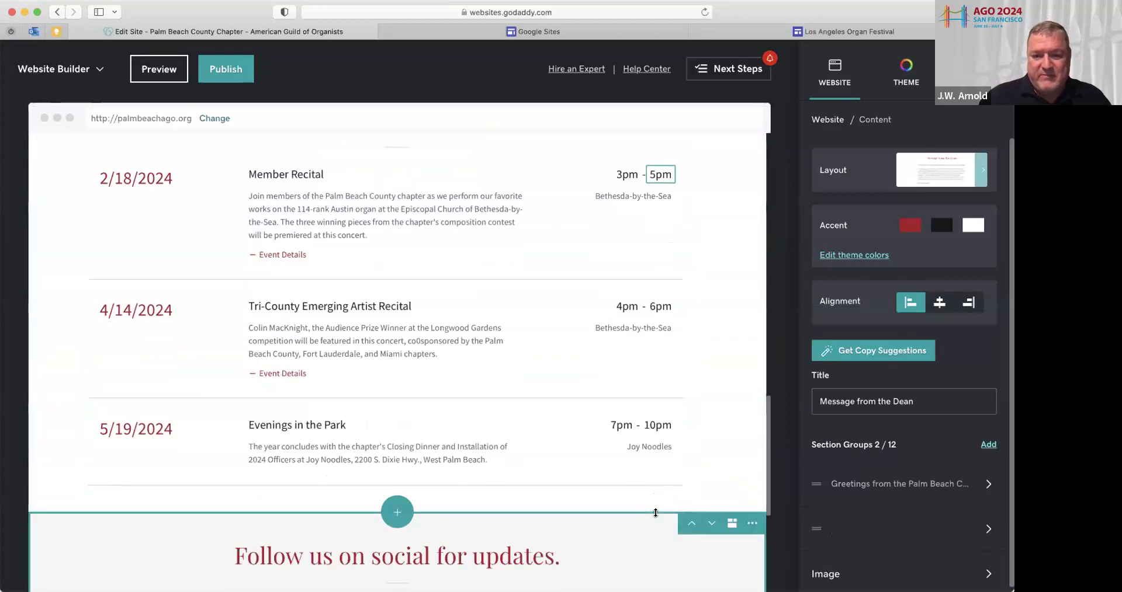
{"action": "scroll", "coordinate": [594, 305], "scroll_direction": "up", "scroll_amount": 10}
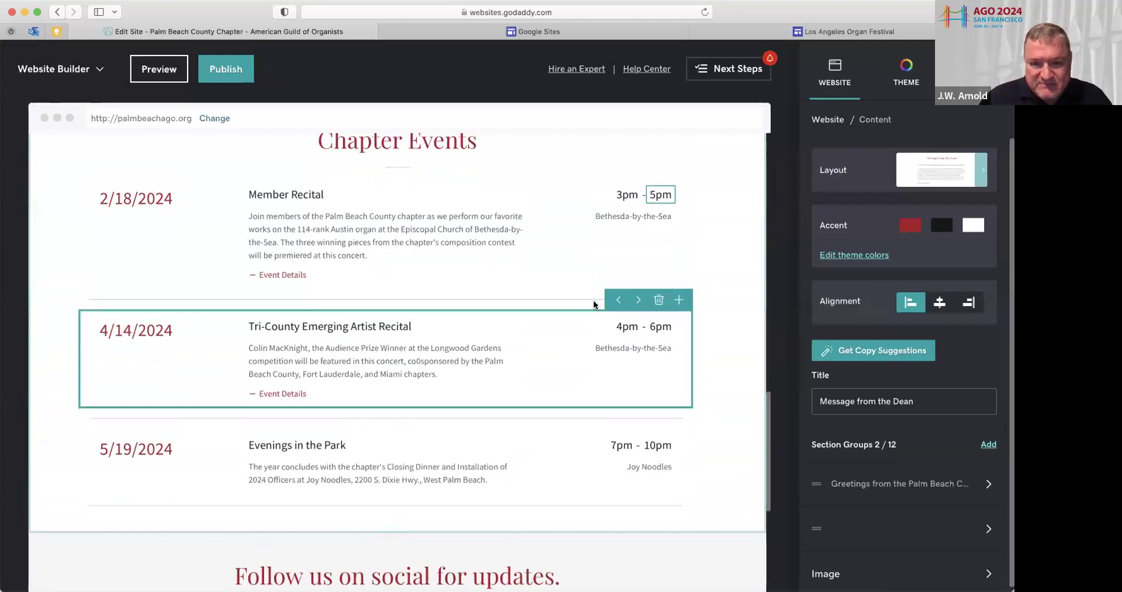
{"action": "scroll", "coordinate": [593, 305], "scroll_direction": "up", "scroll_amount": 3}
{"action": "scroll", "coordinate": [633, 317], "scroll_direction": "down", "scroll_amount": 1}
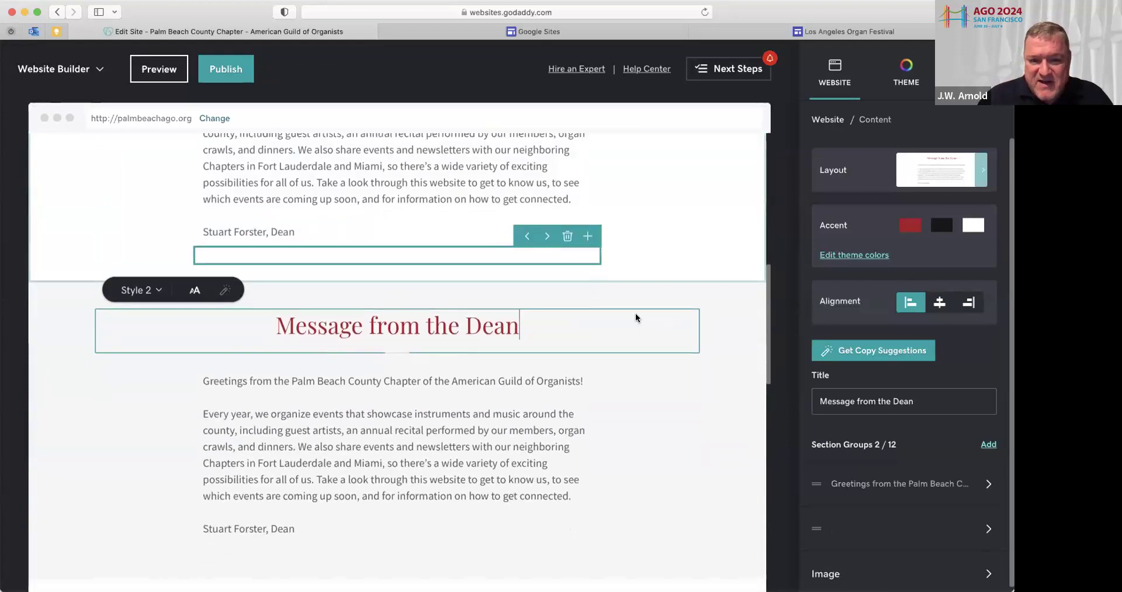
{"action": "left_click", "coordinate": [709, 293]}
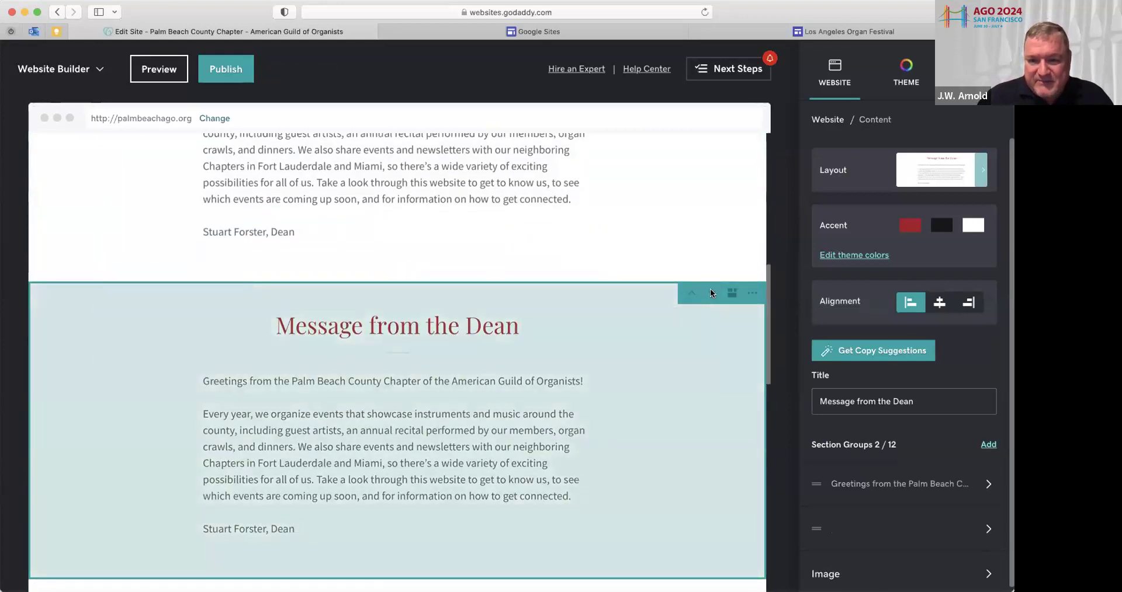
{"action": "scroll", "coordinate": [707, 266], "scroll_direction": "up", "scroll_amount": 7}
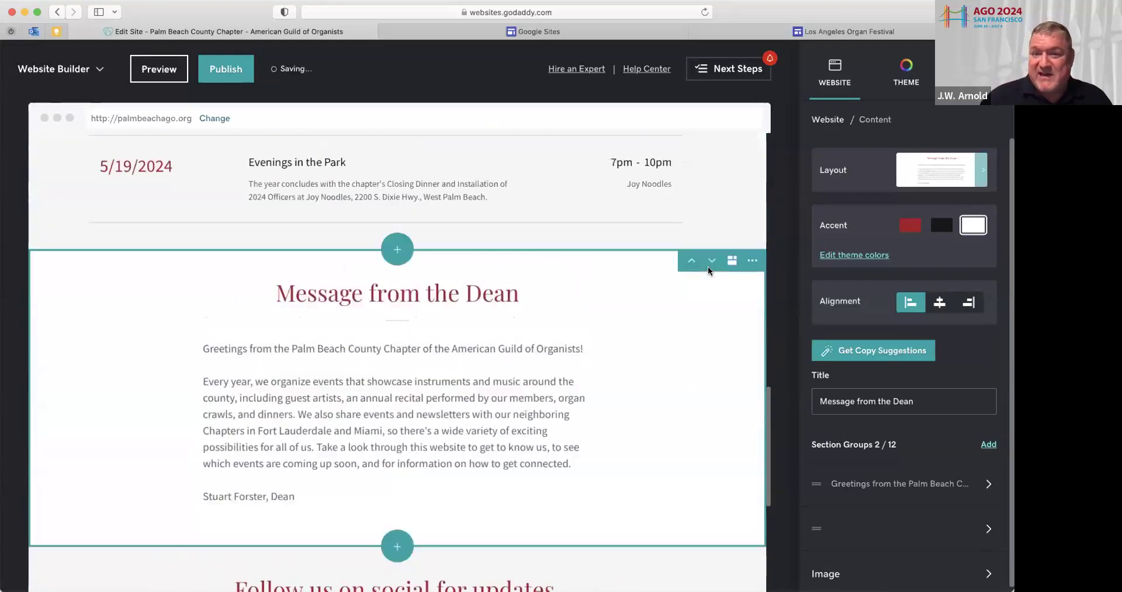
{"action": "scroll", "coordinate": [708, 270], "scroll_direction": "down", "scroll_amount": 5}
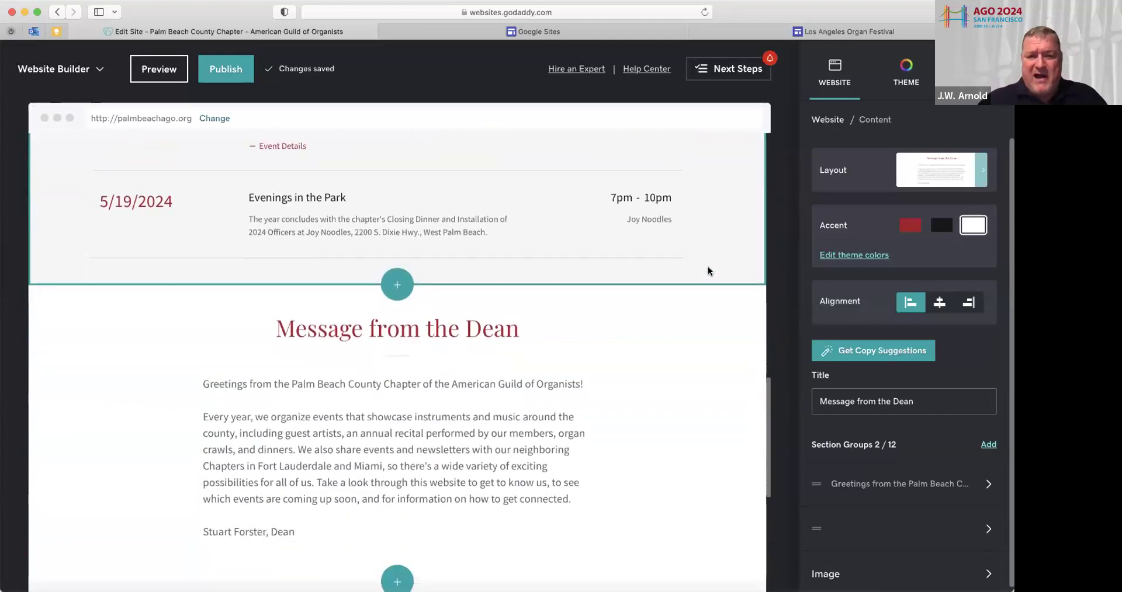
Retitle the copied section 'Chapter News' and select its greeting text for editing
{"action": "left_click_drag", "start_coordinate": [510, 318], "coordinate": [277, 318]}
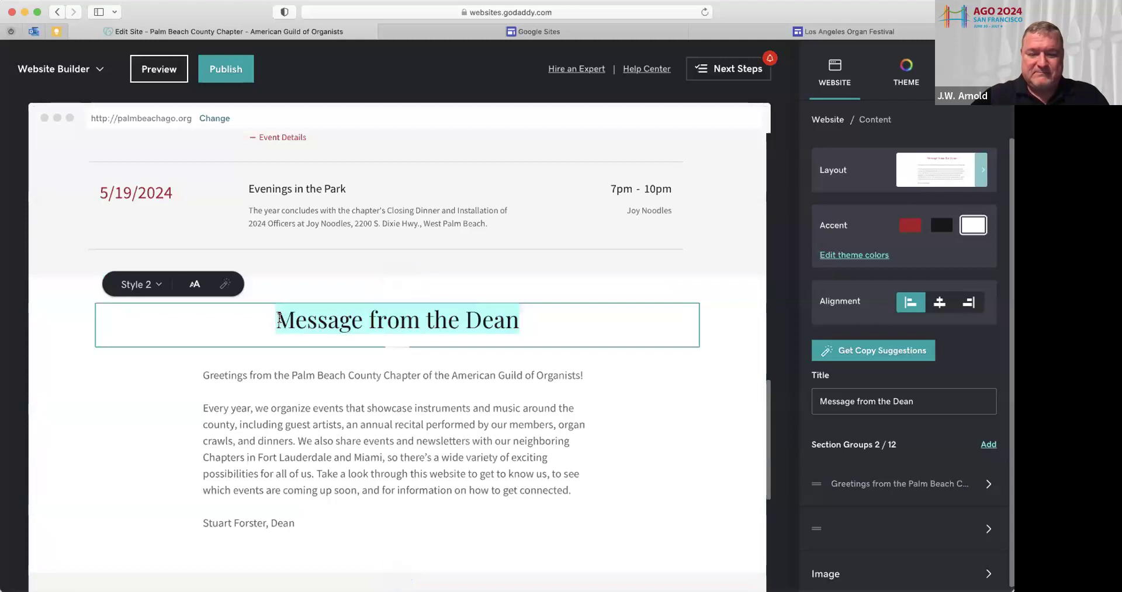
{"action": "type", "text": "Chapt"}
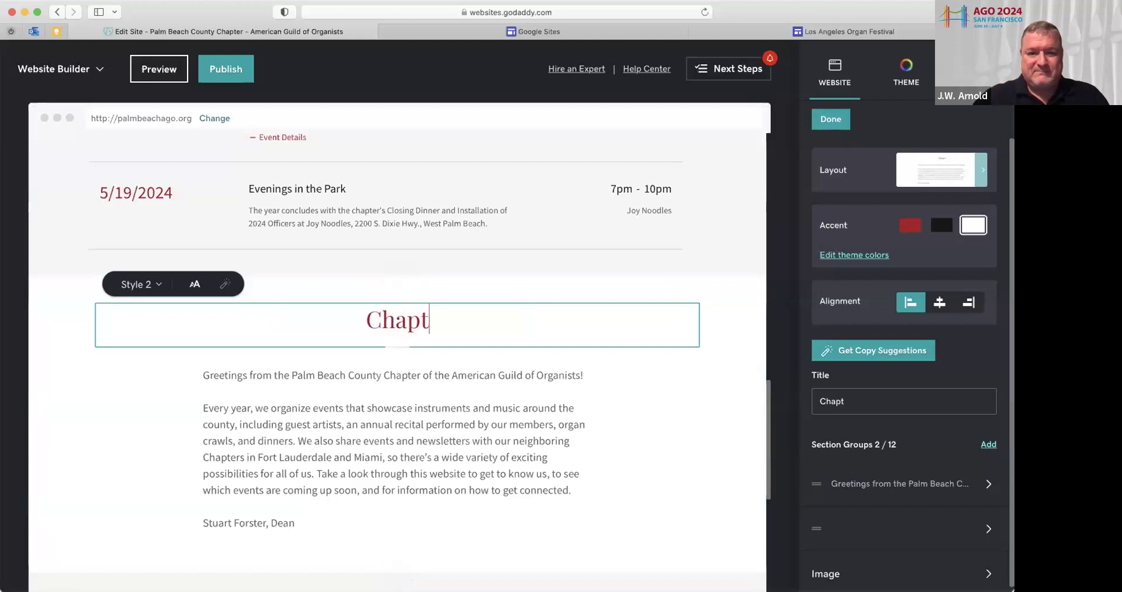
{"action": "type", "text": "er News"}
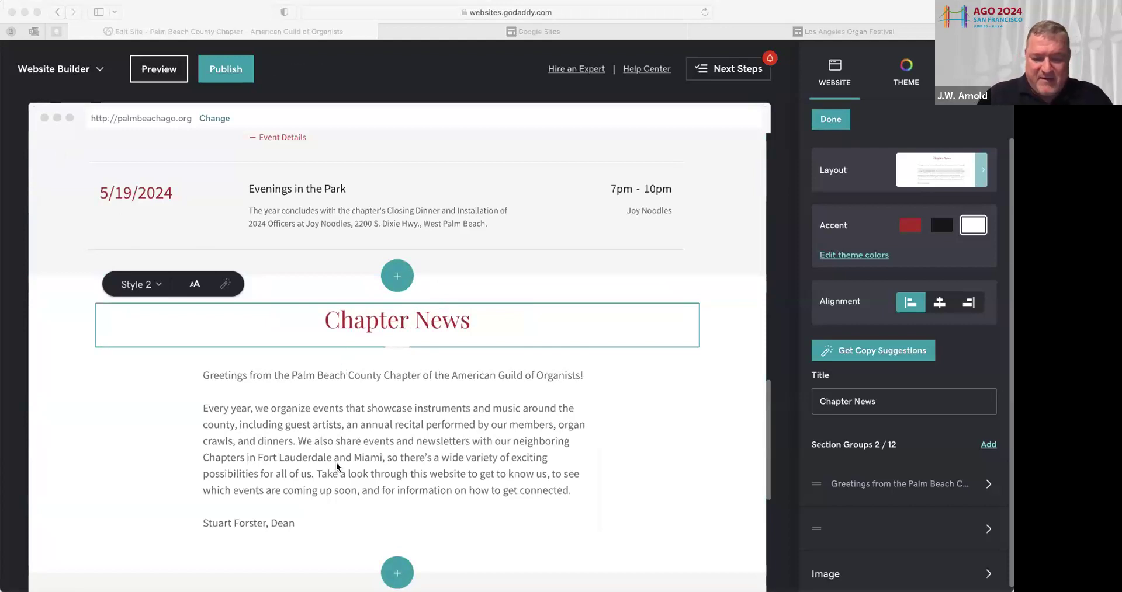
{"action": "left_click", "coordinate": [693, 328]}
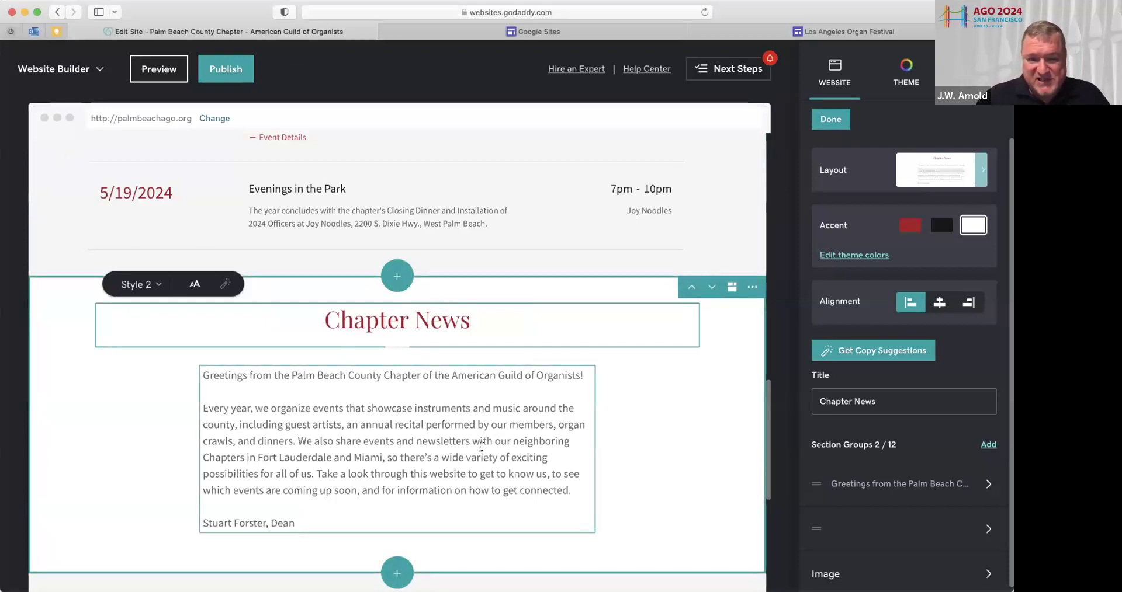
{"action": "left_click", "coordinate": [409, 382]}
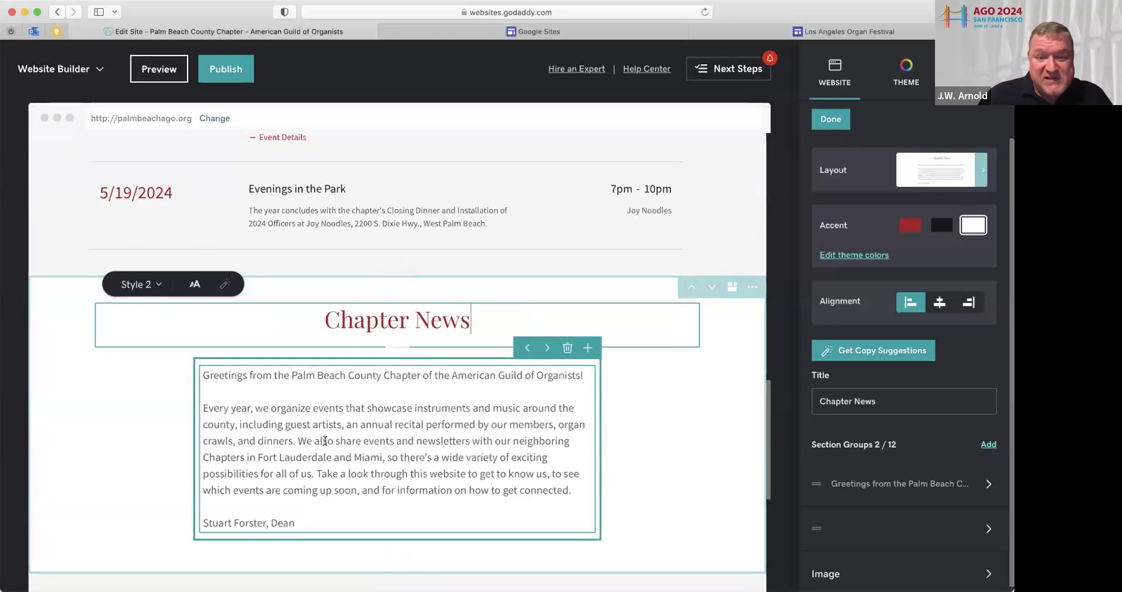
{"action": "left_click", "coordinate": [325, 441]}
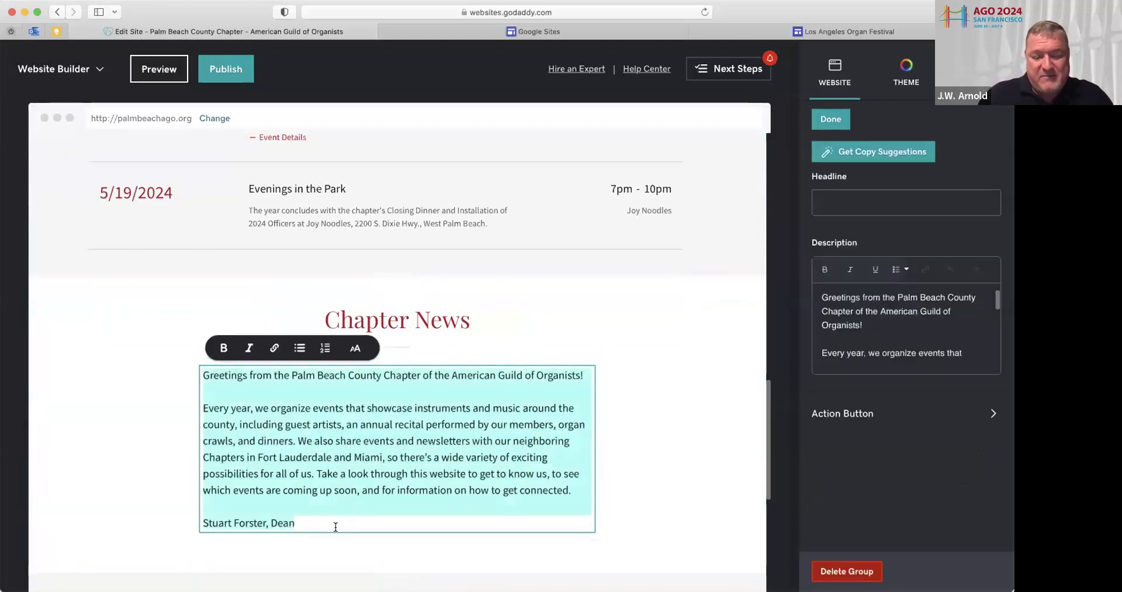
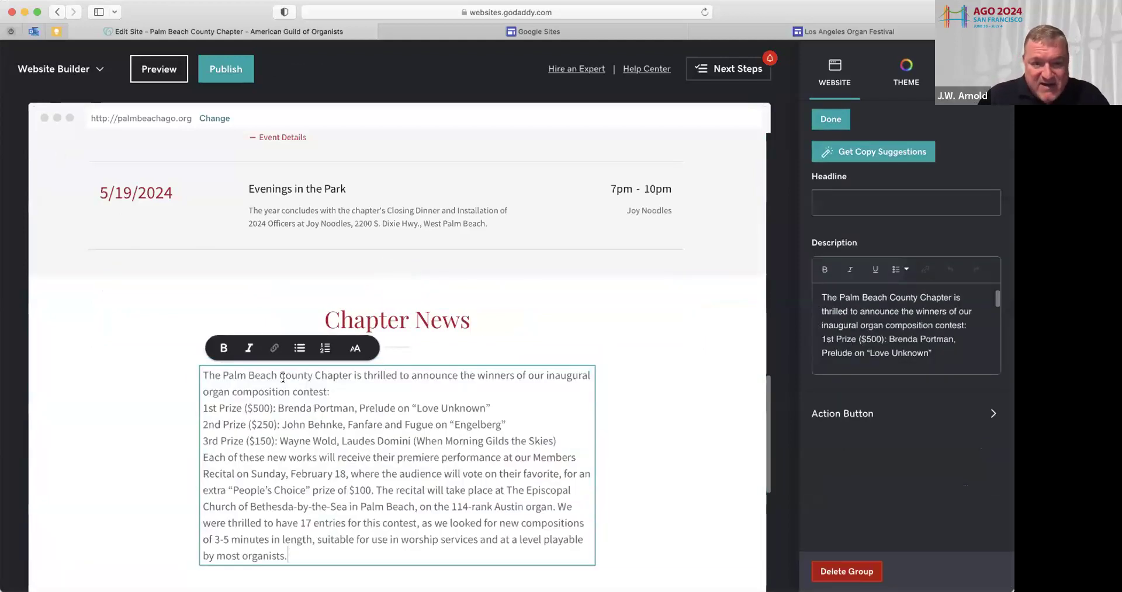
Paste the organ composition contest announcement and add blank lines around the prize list and paragraphs
{"action": "left_click", "coordinate": [331, 391]}
{"action": "key", "text": "Return"}
{"action": "left_click", "coordinate": [200, 473]}
{"action": "key", "text": "Return"}
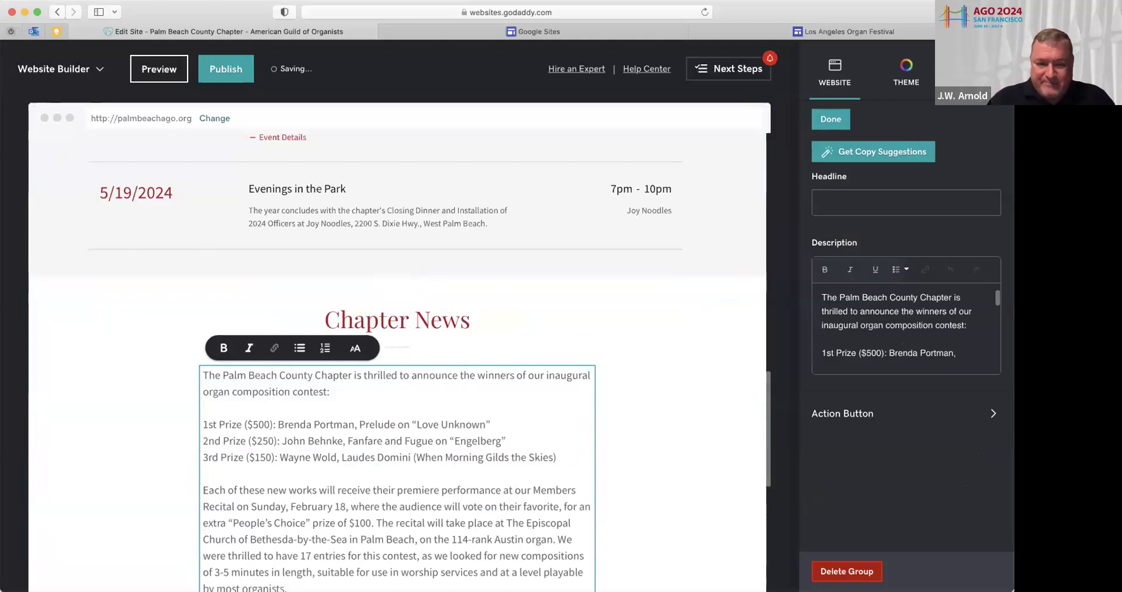
{"action": "scroll", "coordinate": [237, 517], "scroll_direction": "down", "scroll_amount": 2}
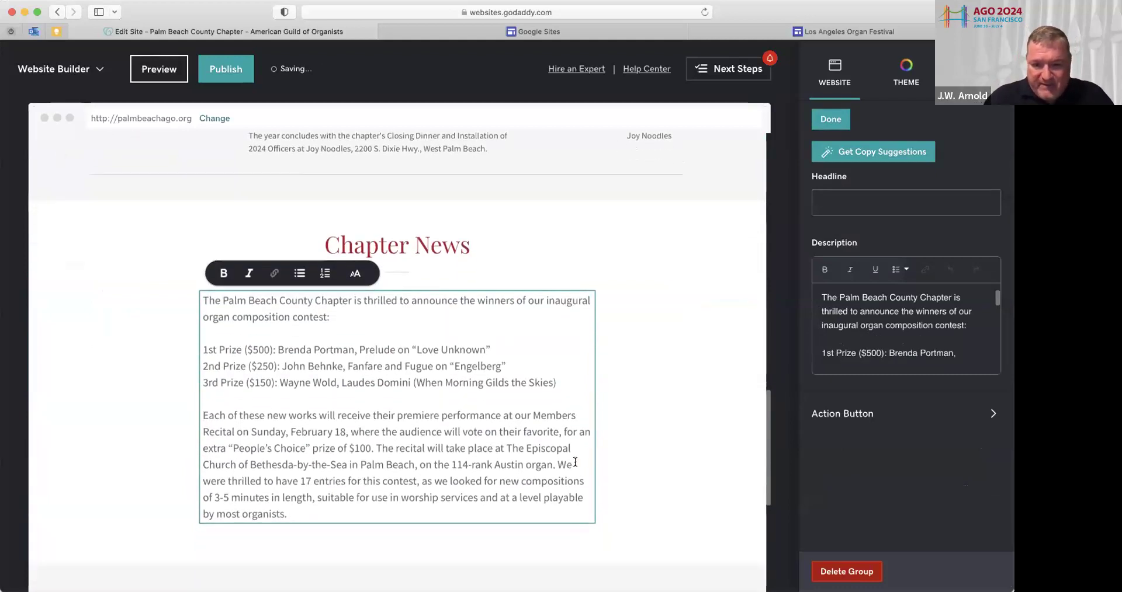
{"action": "left_click", "coordinate": [558, 465]}
{"action": "key", "text": "Return"}
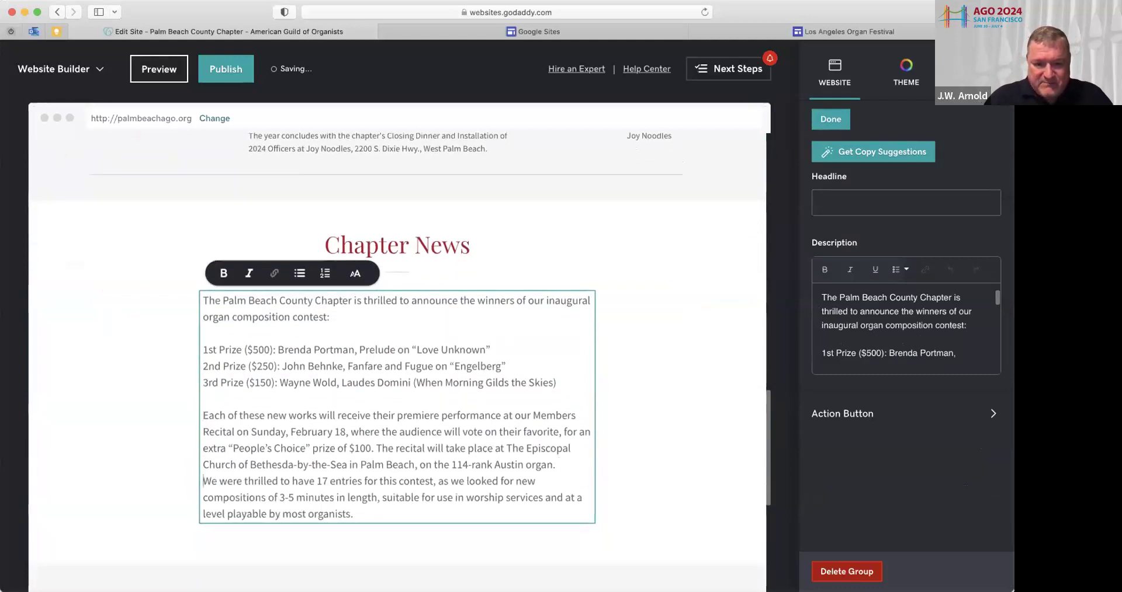
{"action": "key", "text": "Return"}
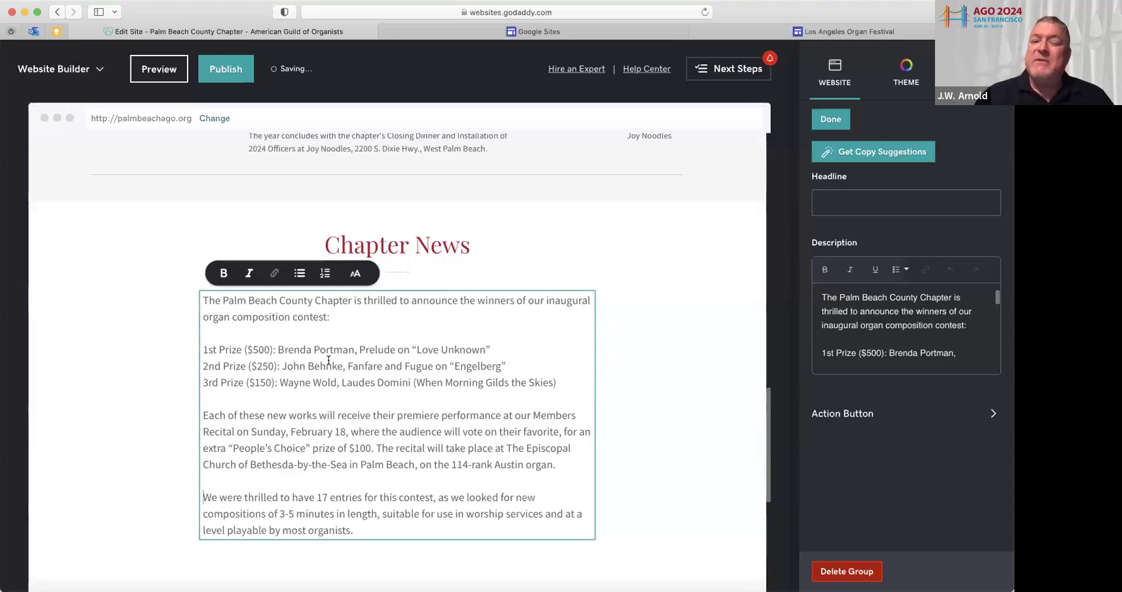
Bold the 1st, 2nd and 3rd Prize winner lines in the Chapter News text
{"action": "left_click_drag", "start_coordinate": [205, 352], "coordinate": [555, 378]}
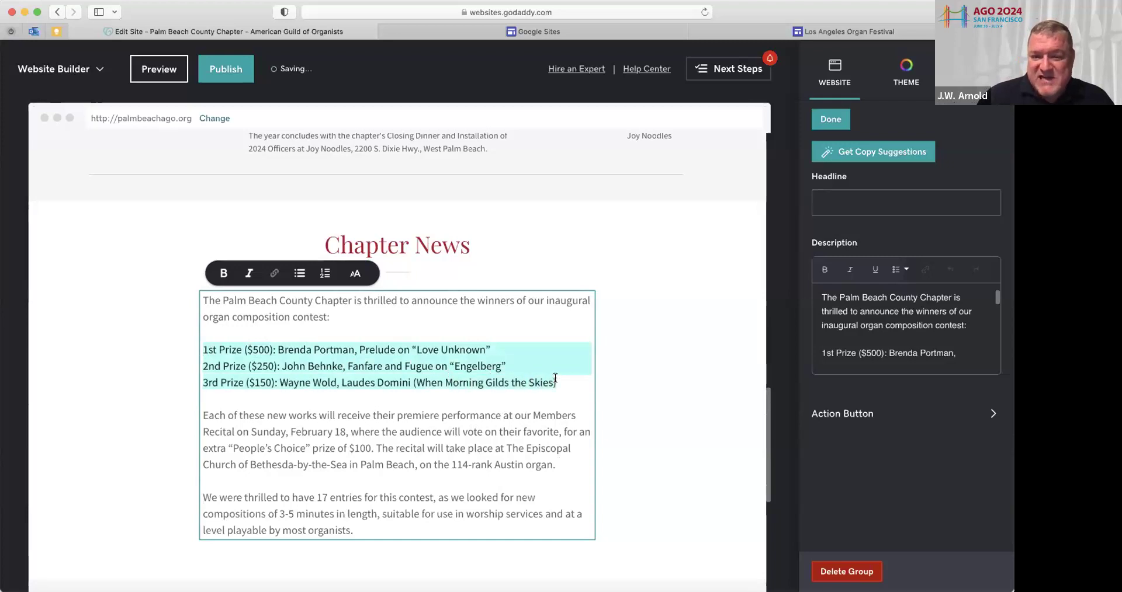
{"action": "left_click", "coordinate": [223, 275]}
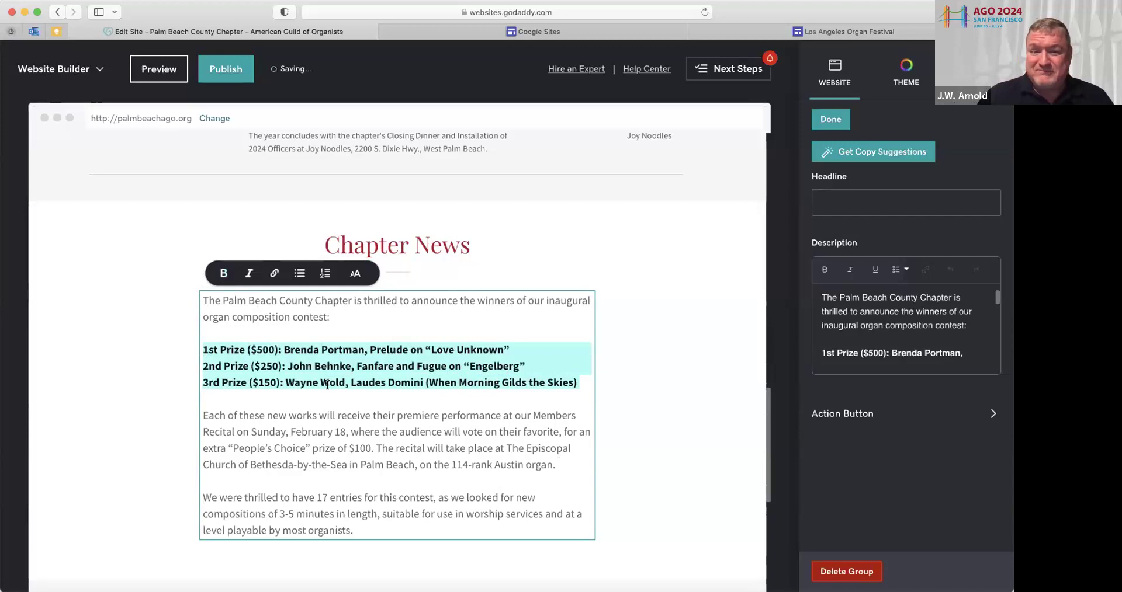
{"action": "scroll", "coordinate": [382, 298], "scroll_direction": "down", "scroll_amount": 5}
{"action": "scroll", "coordinate": [383, 298], "scroll_direction": "up", "scroll_amount": 3}
{"action": "scroll", "coordinate": [382, 298], "scroll_direction": "up", "scroll_amount": 1}
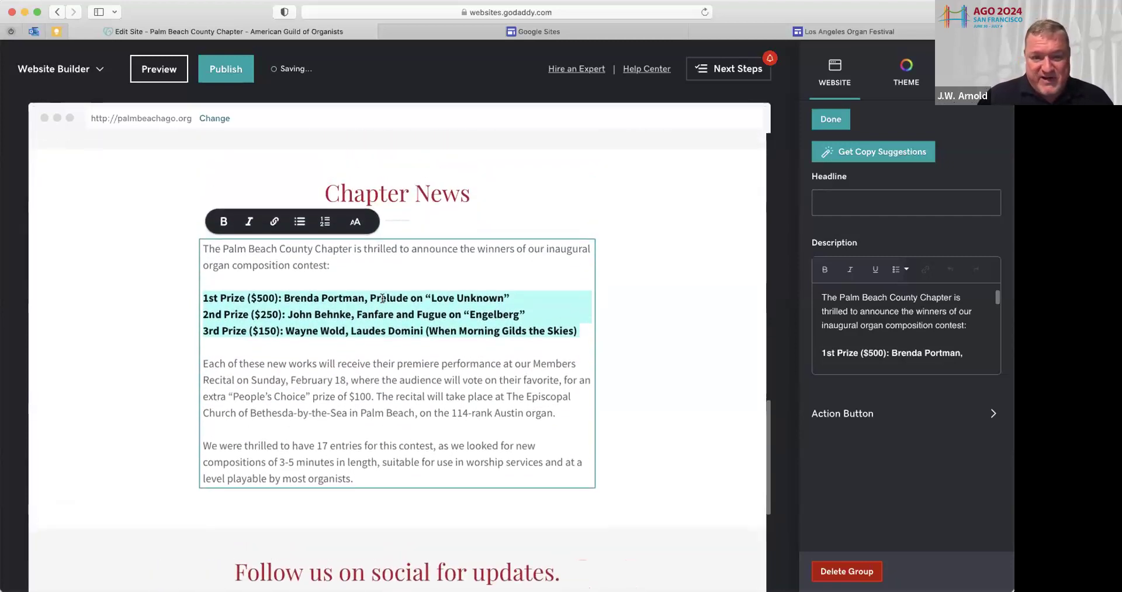
{"action": "scroll", "coordinate": [382, 299], "scroll_direction": "down", "scroll_amount": 3}
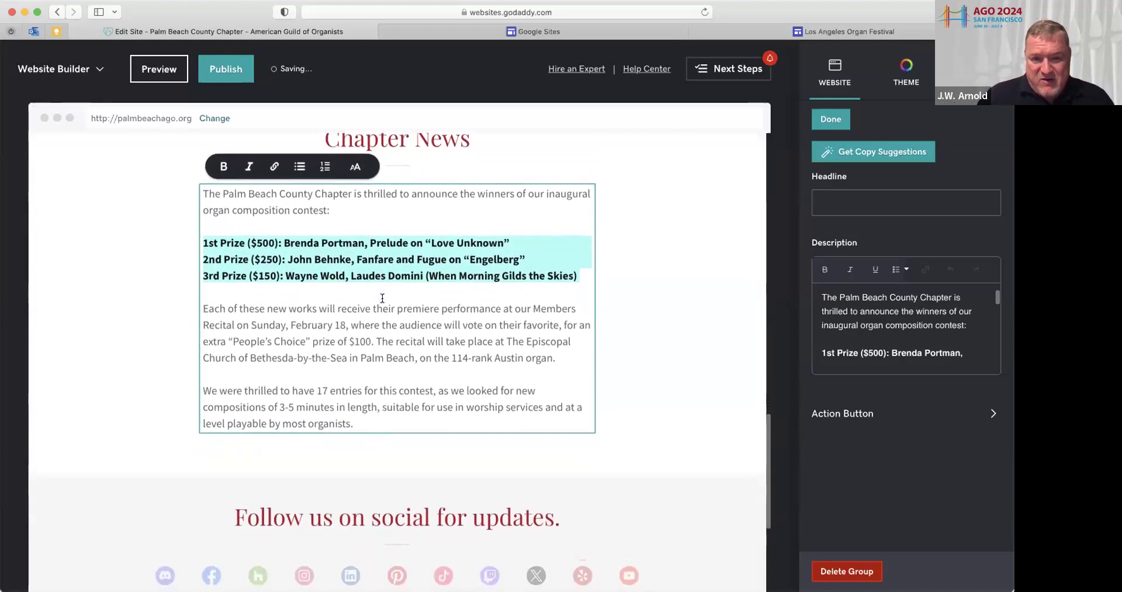
{"action": "scroll", "coordinate": [382, 299], "scroll_direction": "up", "scroll_amount": 15}
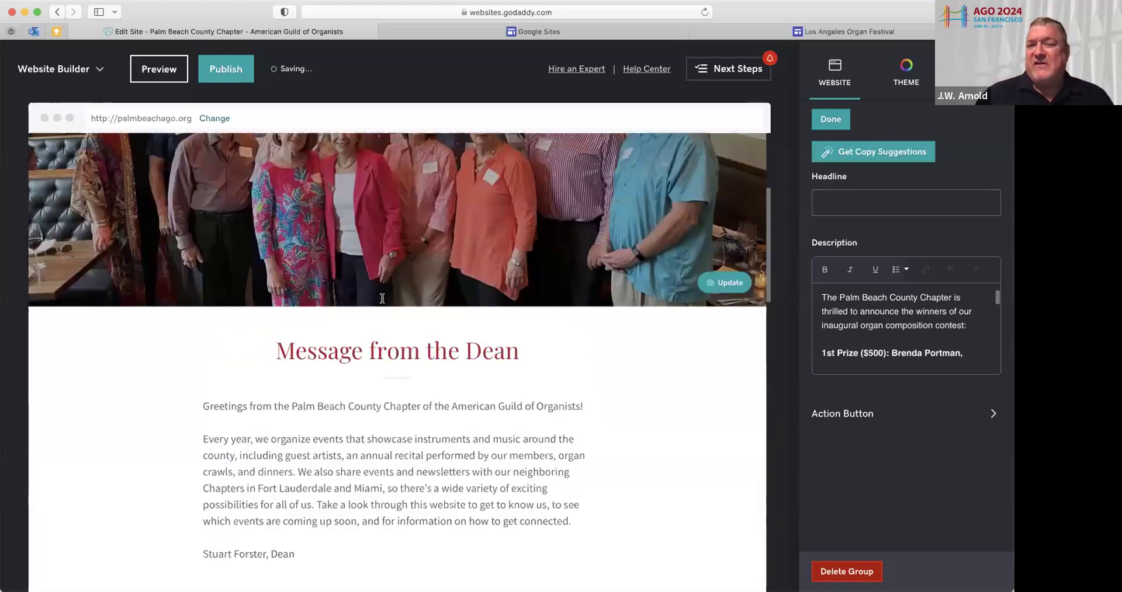
{"action": "scroll", "coordinate": [382, 298], "scroll_direction": "up", "scroll_amount": 10}
{"action": "scroll", "coordinate": [382, 299], "scroll_direction": "down", "scroll_amount": 20}
{"action": "scroll", "coordinate": [382, 298], "scroll_direction": "down", "scroll_amount": 15}
{"action": "scroll", "coordinate": [382, 298], "scroll_direction": "up", "scroll_amount": 2}
{"action": "scroll", "coordinate": [382, 301], "scroll_direction": "up", "scroll_amount": 8}
{"action": "scroll", "coordinate": [382, 300], "scroll_direction": "down", "scroll_amount": 6}
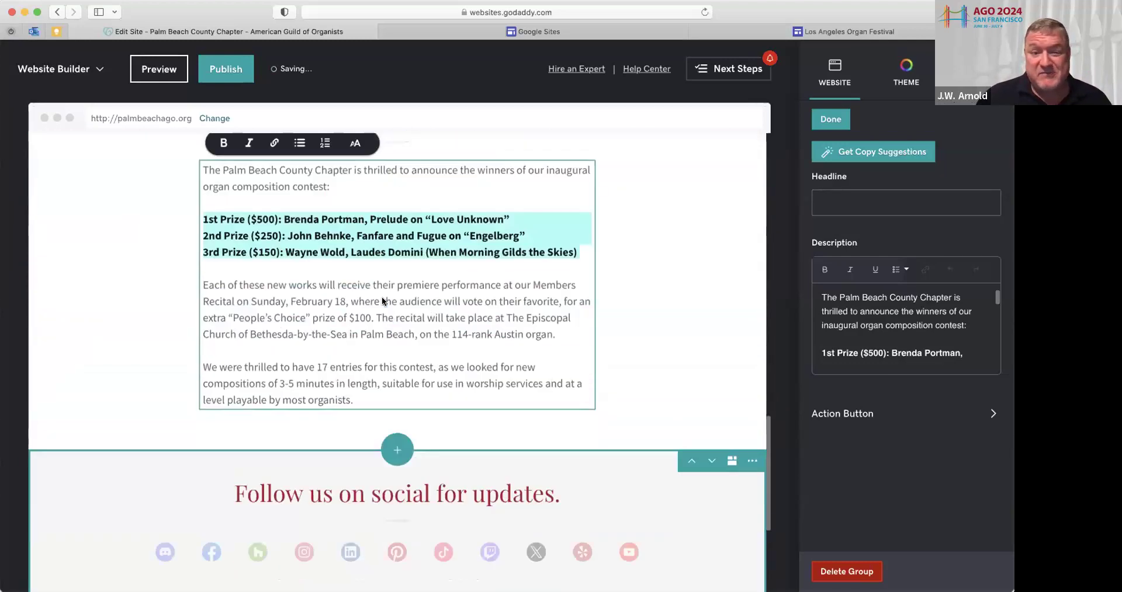
{"action": "scroll", "coordinate": [382, 301], "scroll_direction": "down", "scroll_amount": 2}
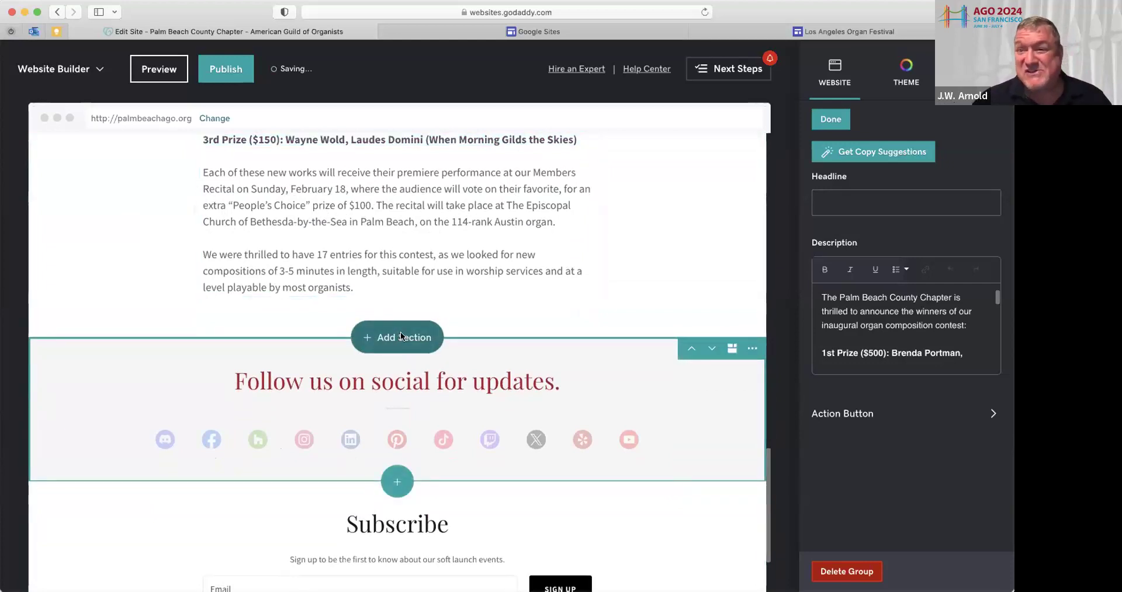
Add a General > About section, 'Feature content with smaller images', below Chapter News
{"action": "left_click", "coordinate": [401, 336]}
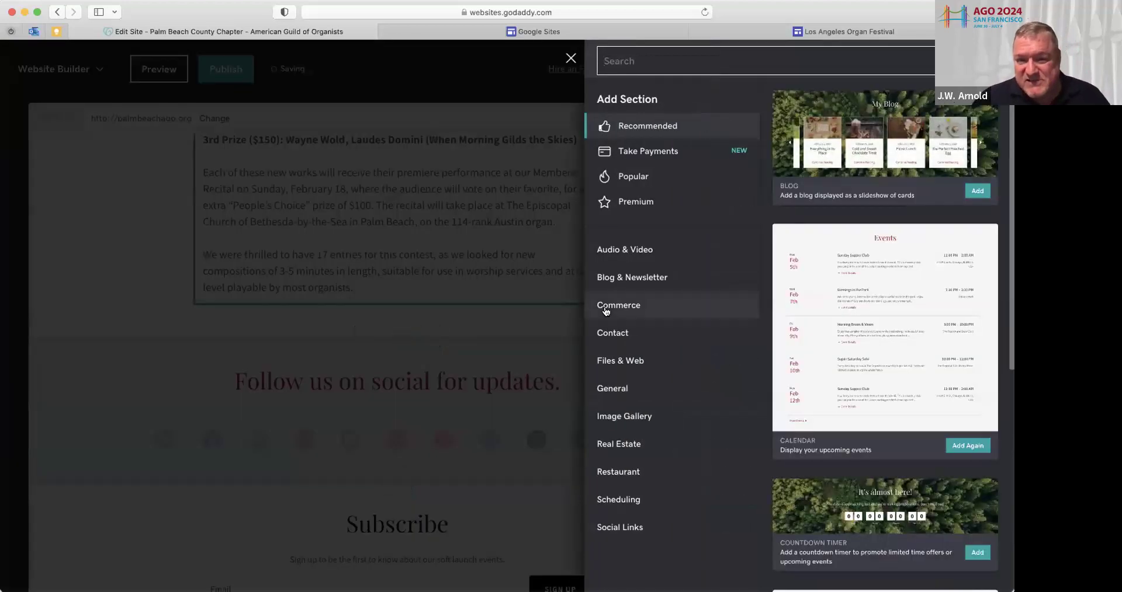
{"action": "left_click", "coordinate": [618, 388]}
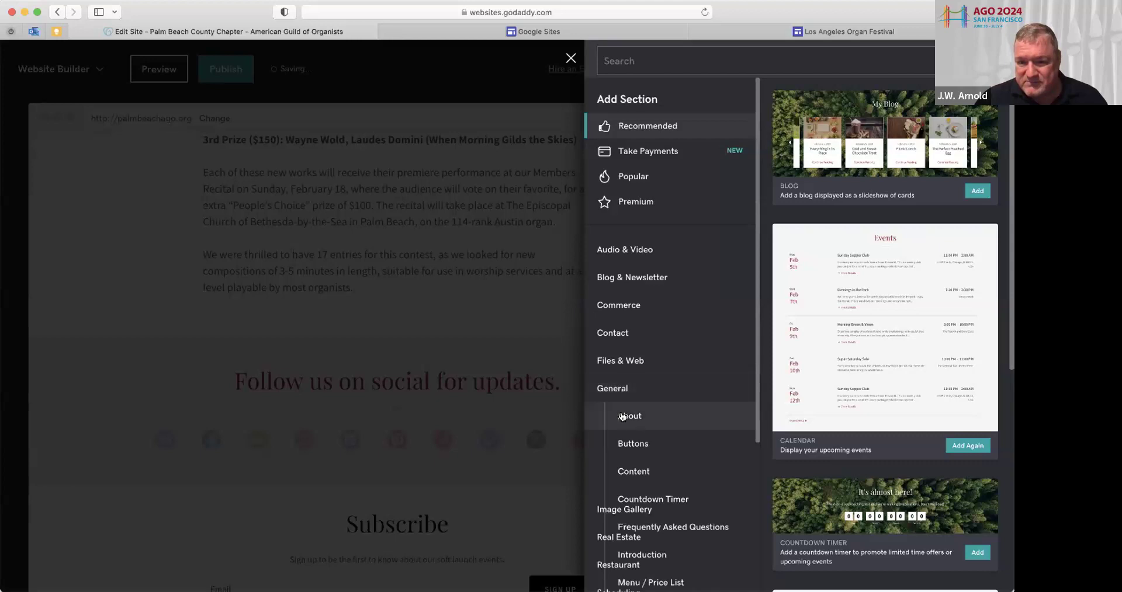
{"action": "scroll", "coordinate": [625, 418], "scroll_direction": "down", "scroll_amount": 5}
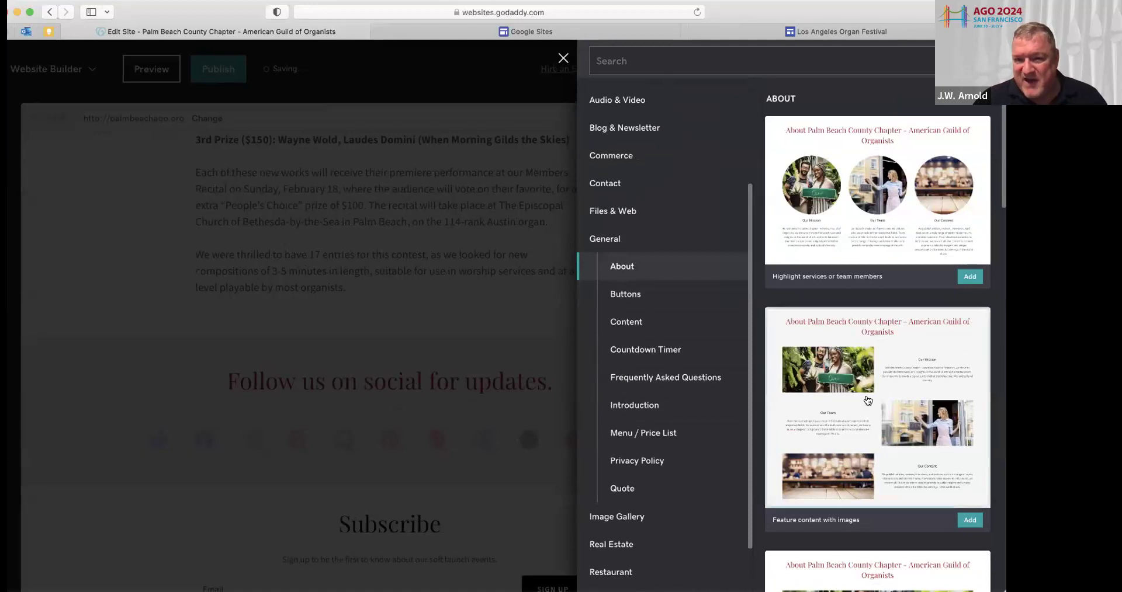
{"action": "scroll", "coordinate": [867, 401], "scroll_direction": "down", "scroll_amount": 7}
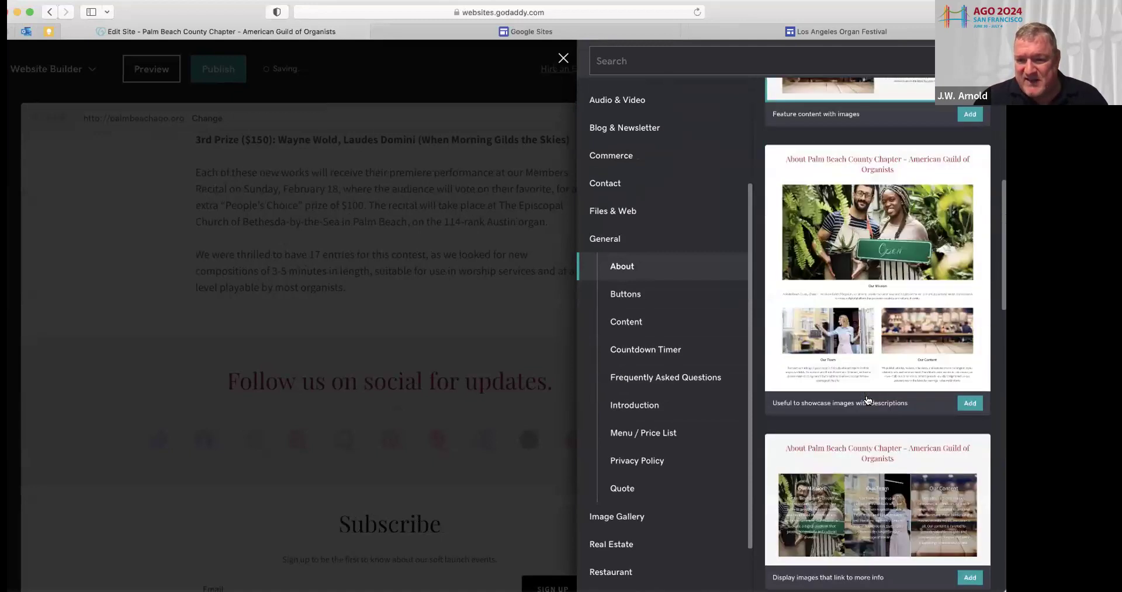
{"action": "scroll", "coordinate": [867, 400], "scroll_direction": "down", "scroll_amount": 15}
{"action": "scroll", "coordinate": [867, 401], "scroll_direction": "down", "scroll_amount": 7}
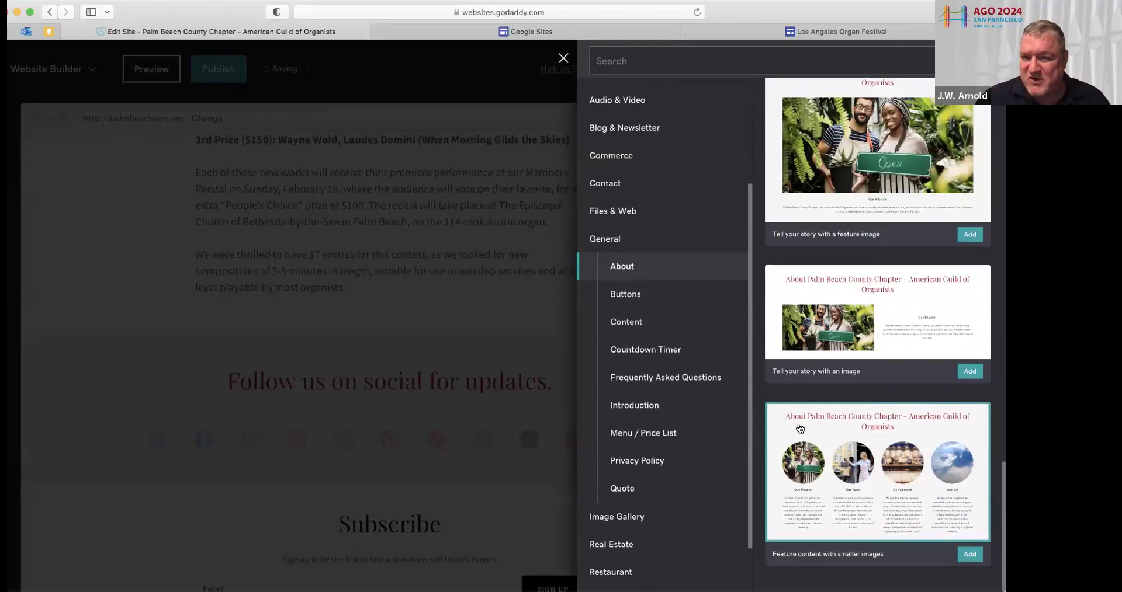
{"action": "left_click", "coordinate": [970, 554]}
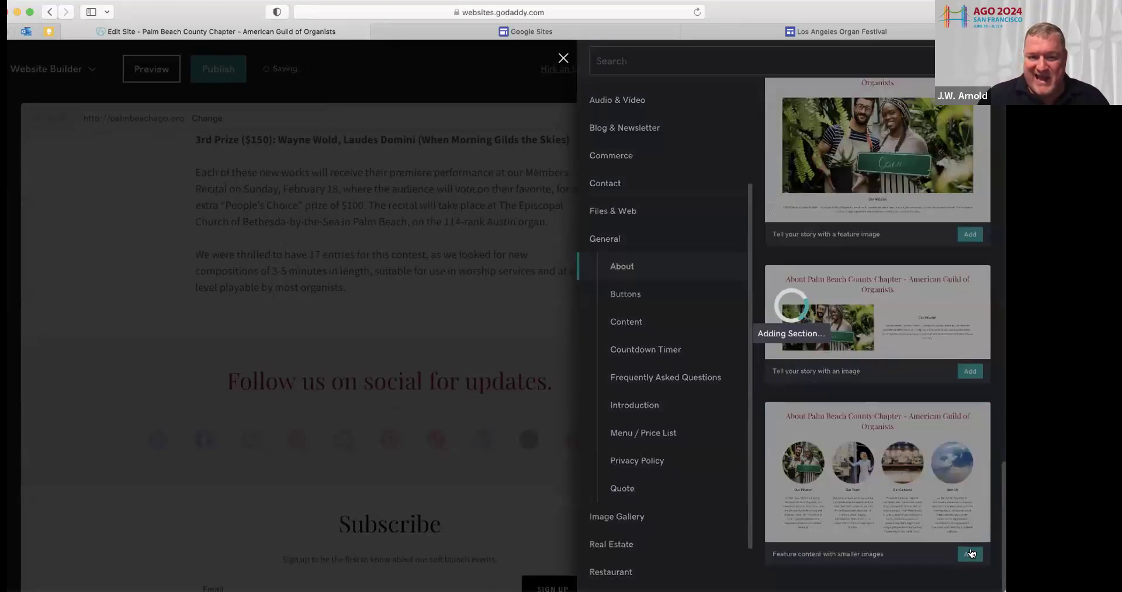
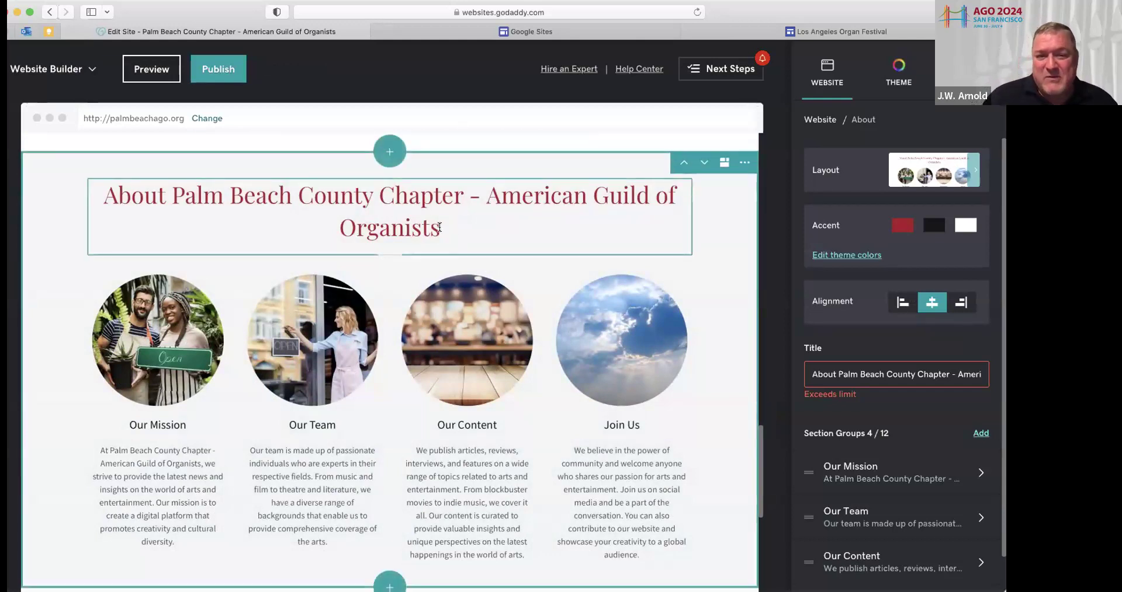
Replace the long About section heading with 'Meet Our Leaders'
{"action": "left_click_drag", "start_coordinate": [437, 229], "coordinate": [102, 191]}
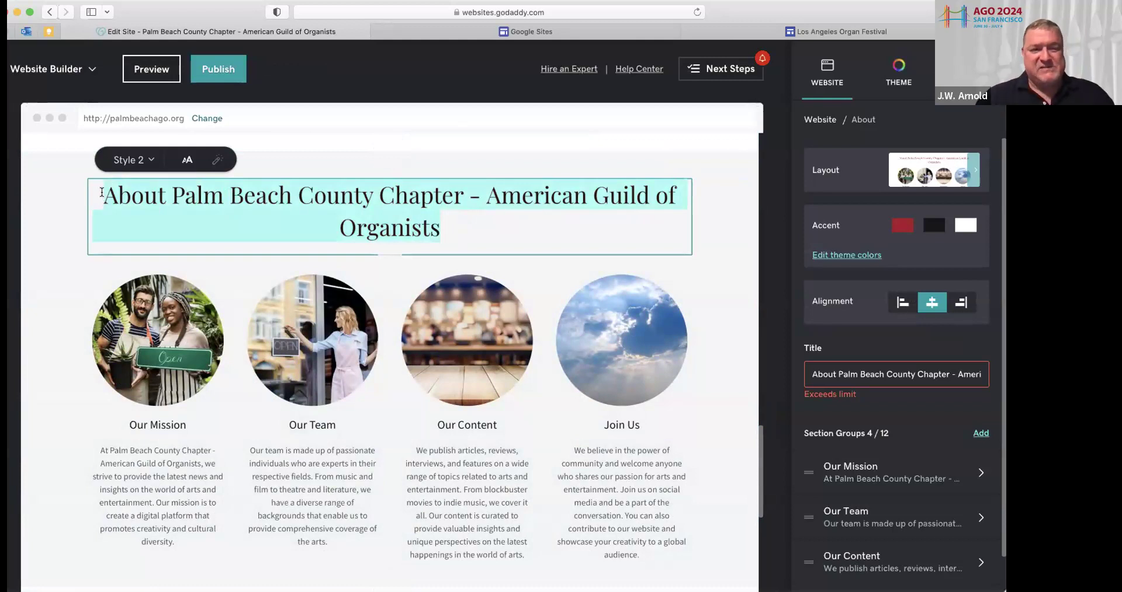
{"action": "type", "text": "Meet Our Lead"}
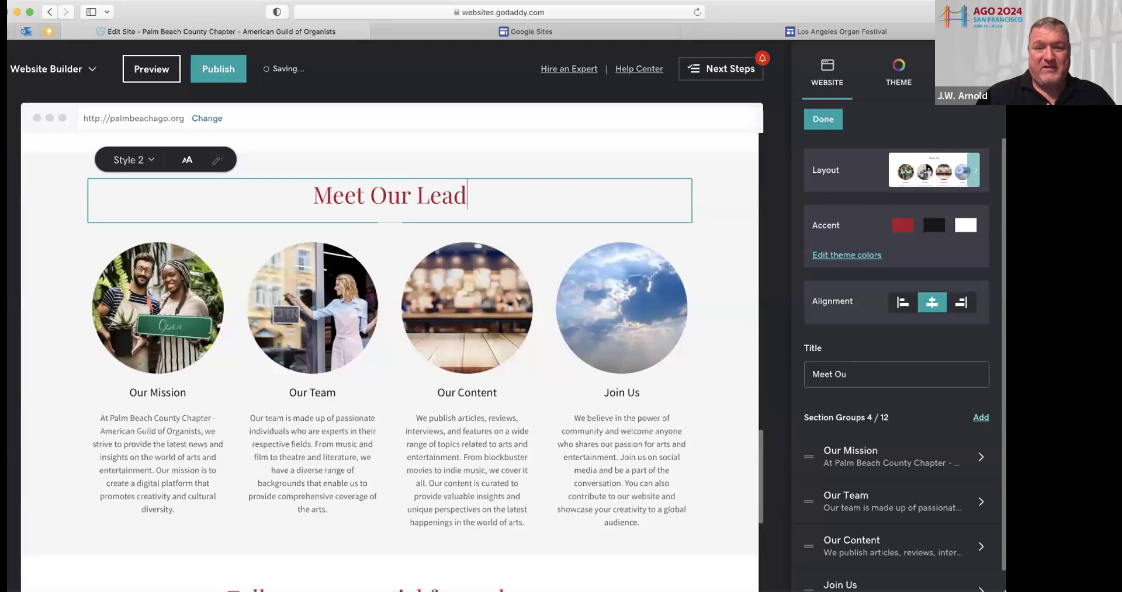
{"action": "type", "text": "ers"}
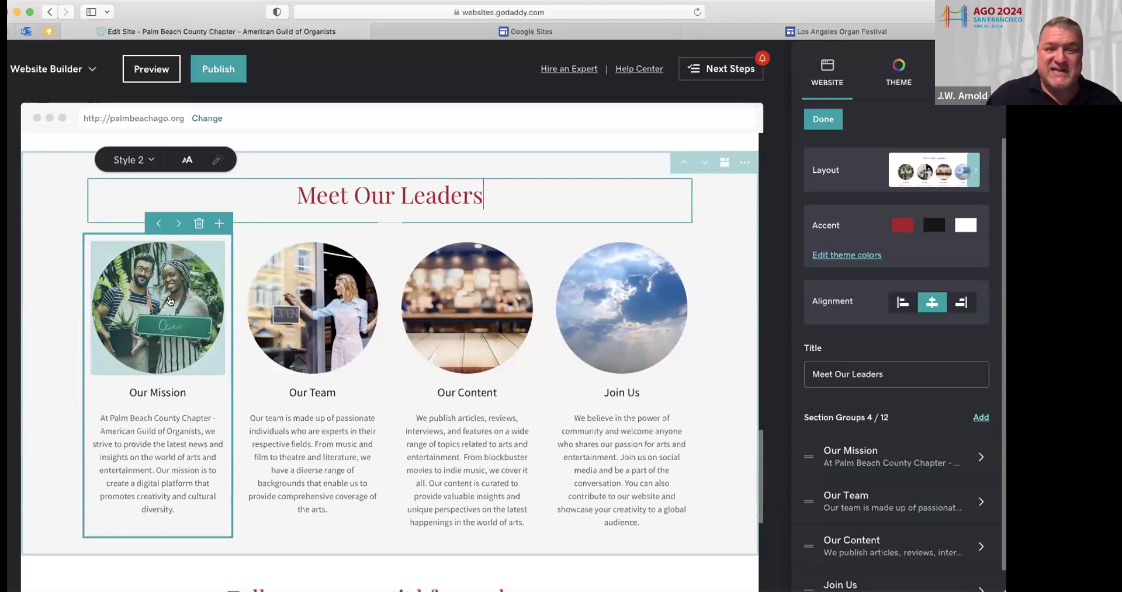
Replace the Our Mission stock photo with an uploaded headshot cropped to the Portrait shape
{"action": "left_click", "coordinate": [170, 290]}
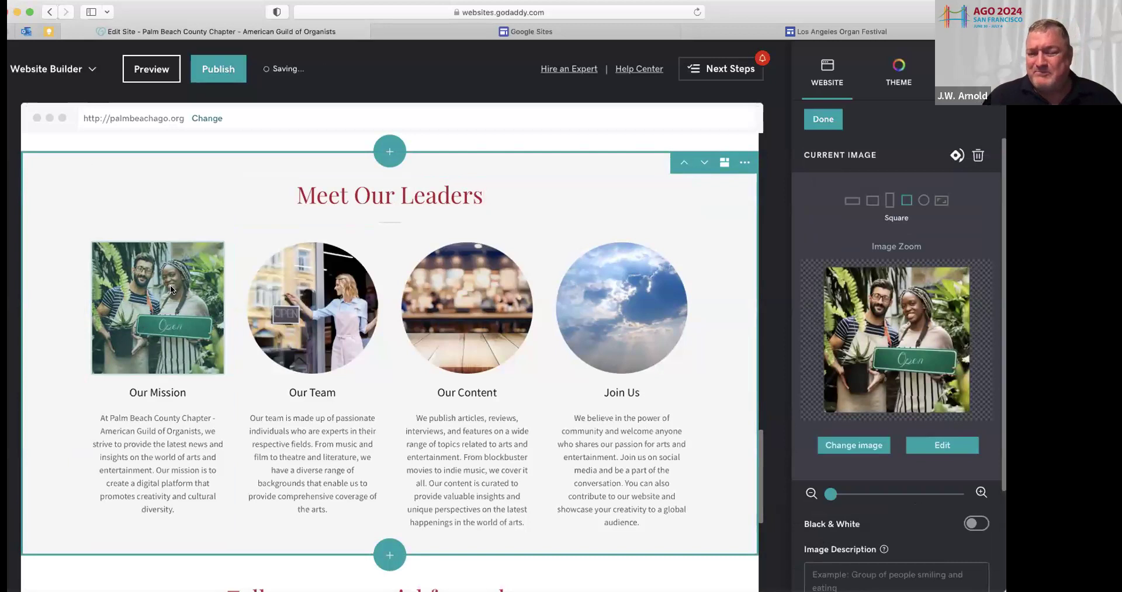
{"action": "left_click", "coordinate": [435, 394]}
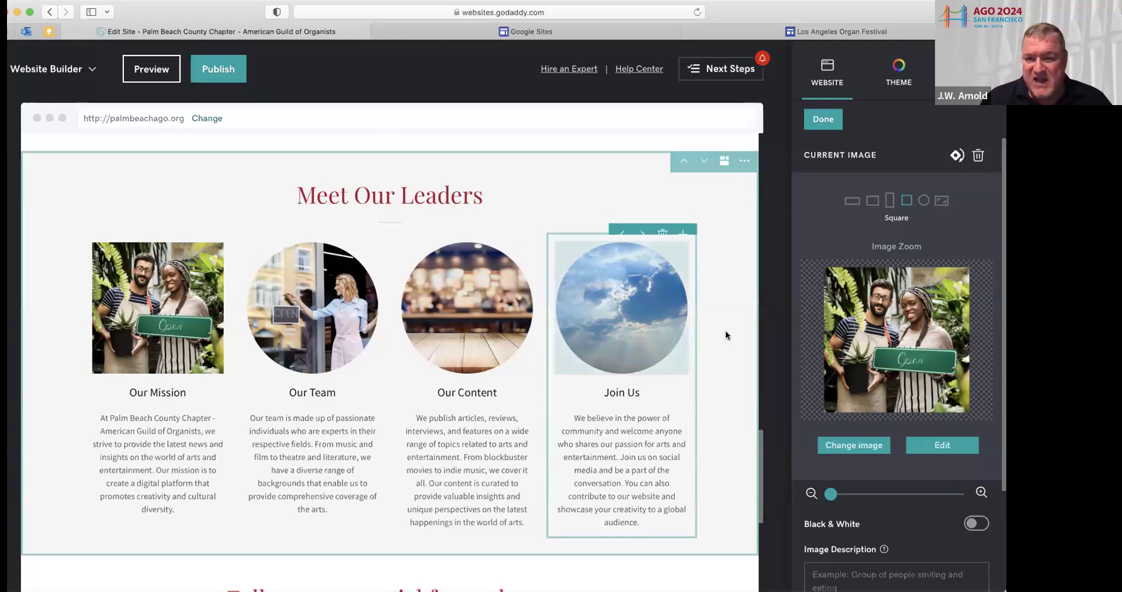
{"action": "left_click", "coordinate": [861, 445]}
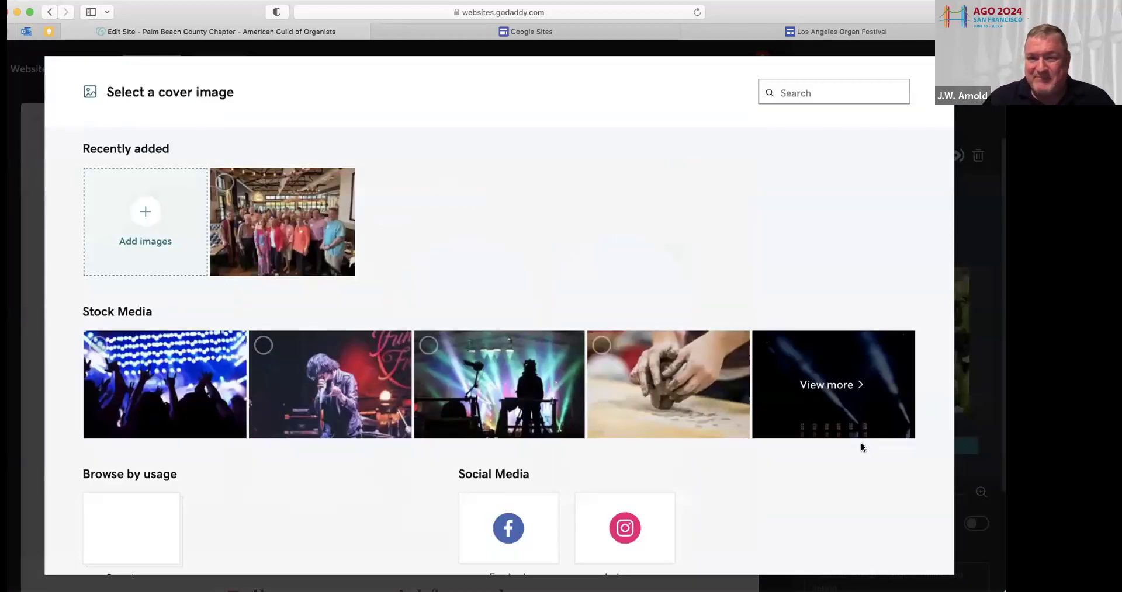
{"action": "mouse_move", "coordinate": [313, 257]}
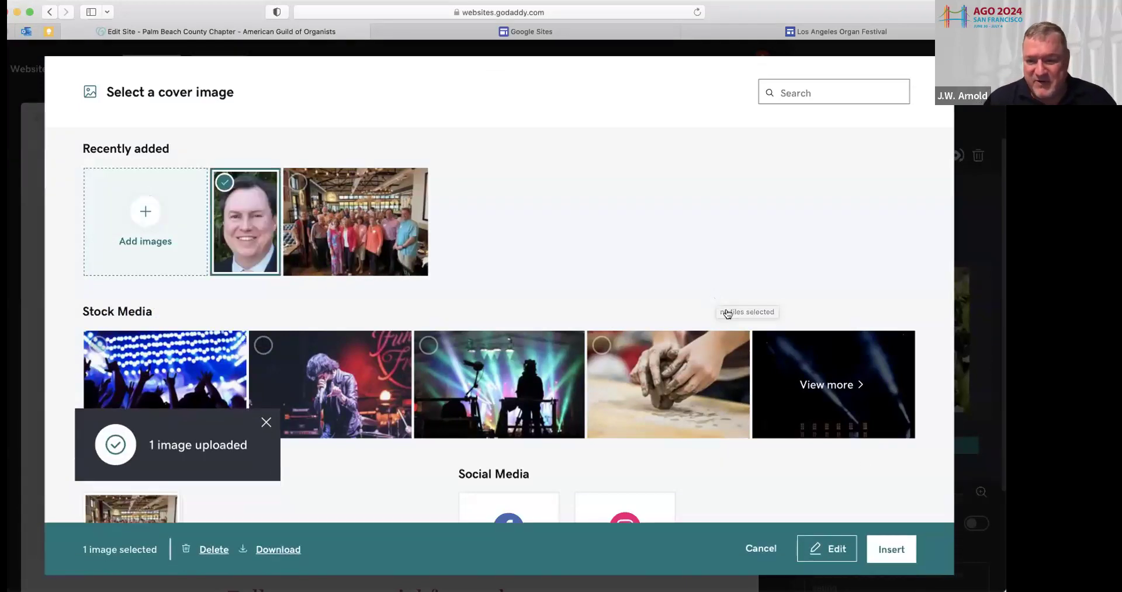
{"action": "left_click", "coordinate": [886, 548]}
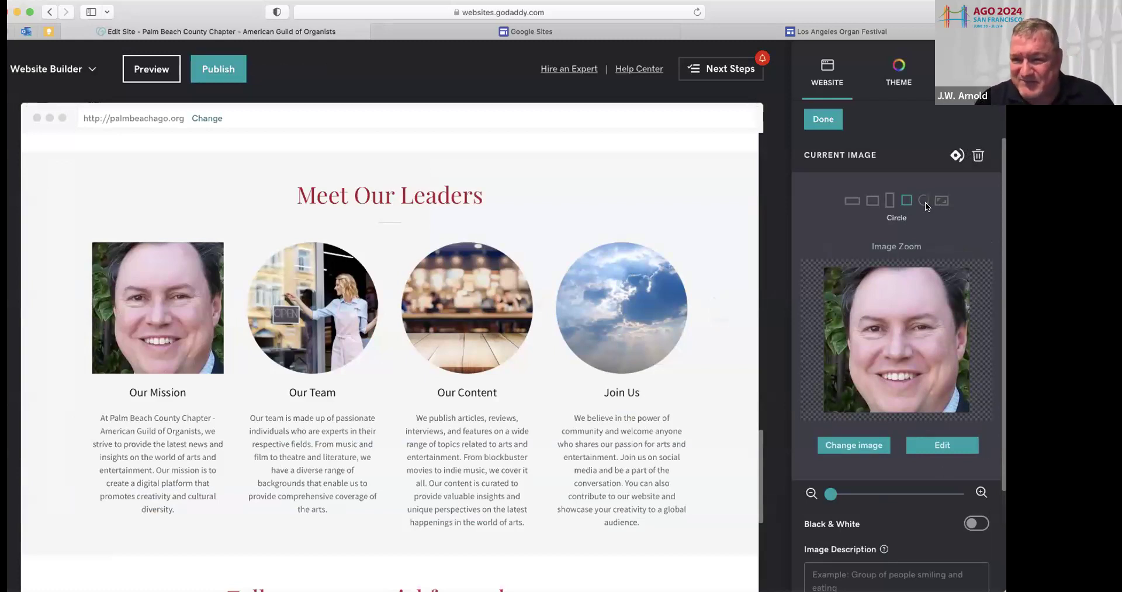
{"action": "left_click", "coordinate": [888, 199]}
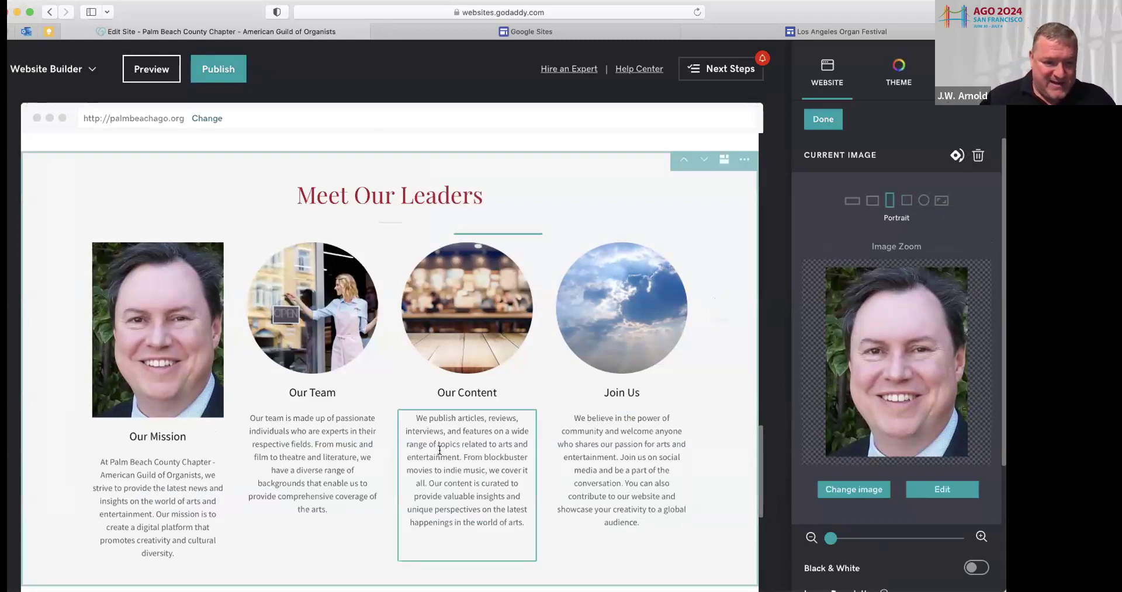
Retitle the first card with the leader's name plus ', Dean' and delete its description
{"action": "left_click", "coordinate": [165, 436]}
{"action": "type", "text": "STuart"}
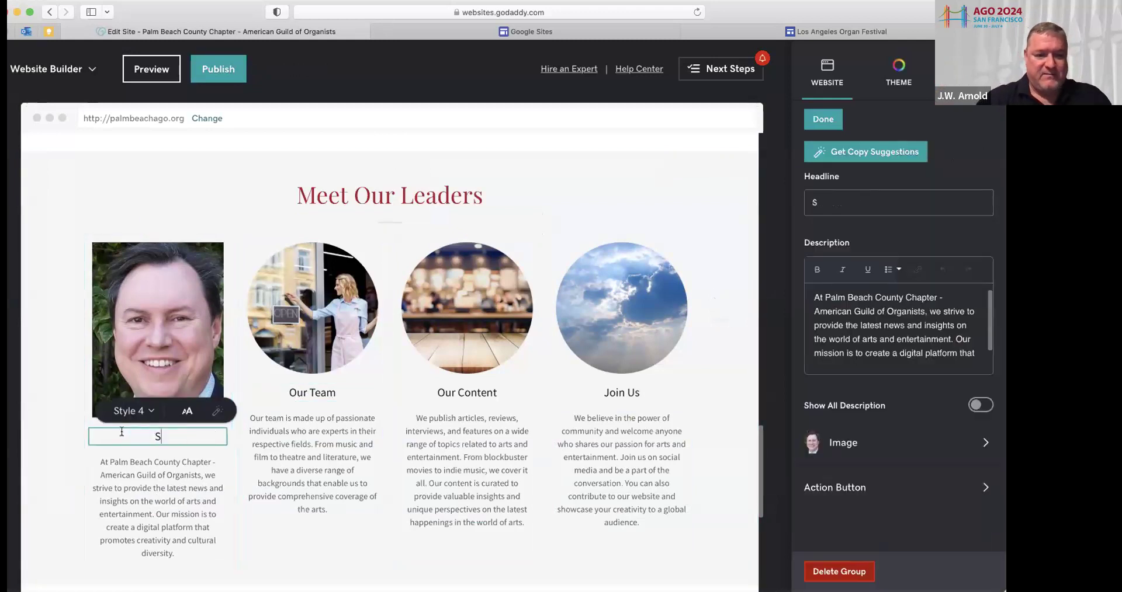
{"action": "key", "text": "BackSpace"}
{"action": "key", "text": "BackSpace"}
{"action": "key", "text": "BackSpace"}
{"action": "key", "text": "BackSpace"}
{"action": "key", "text": "BackSpace"}
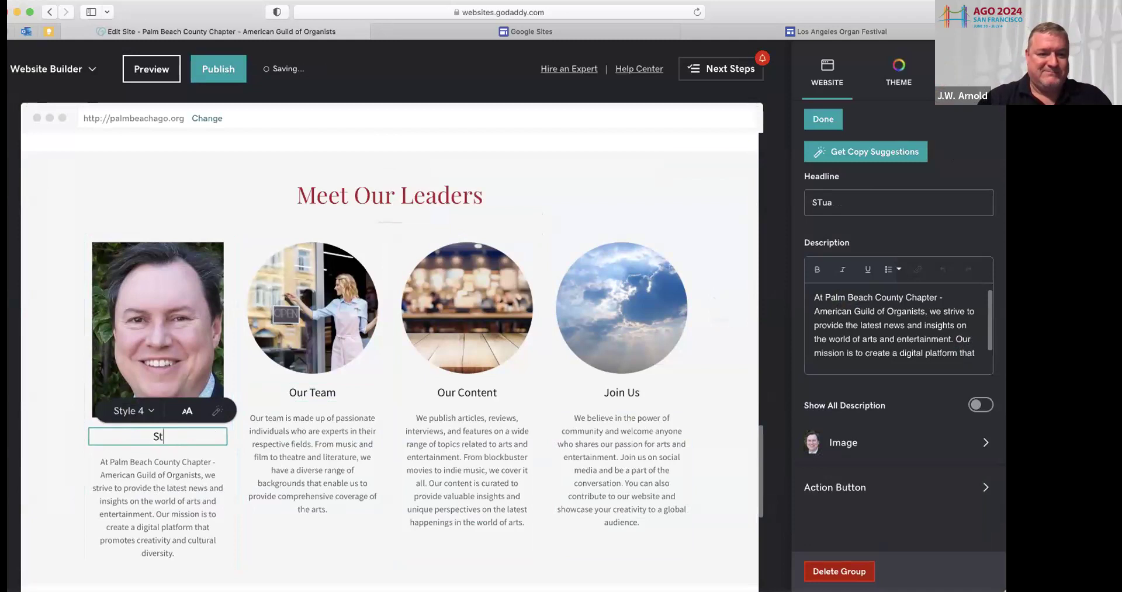
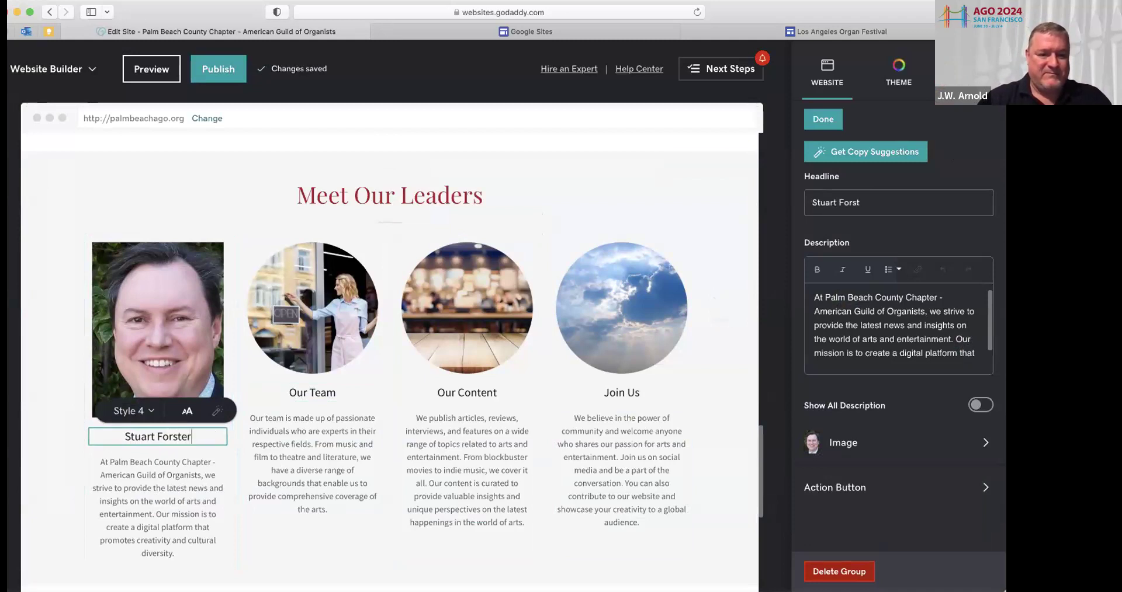
{"action": "type", "text": ", Dean"}
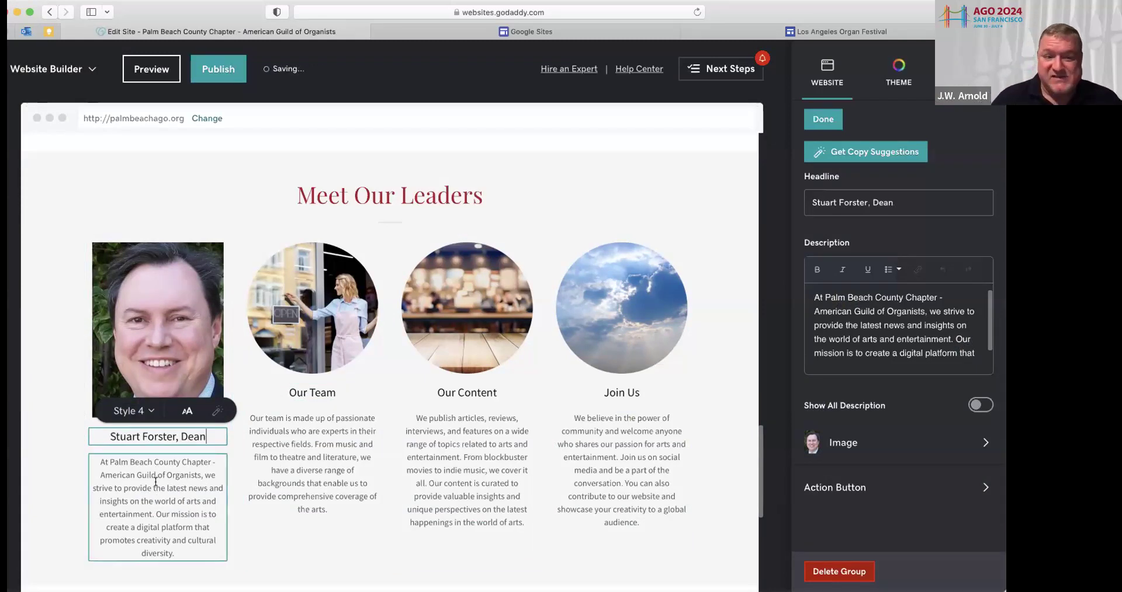
{"action": "left_click_drag", "start_coordinate": [98, 460], "coordinate": [179, 553]}
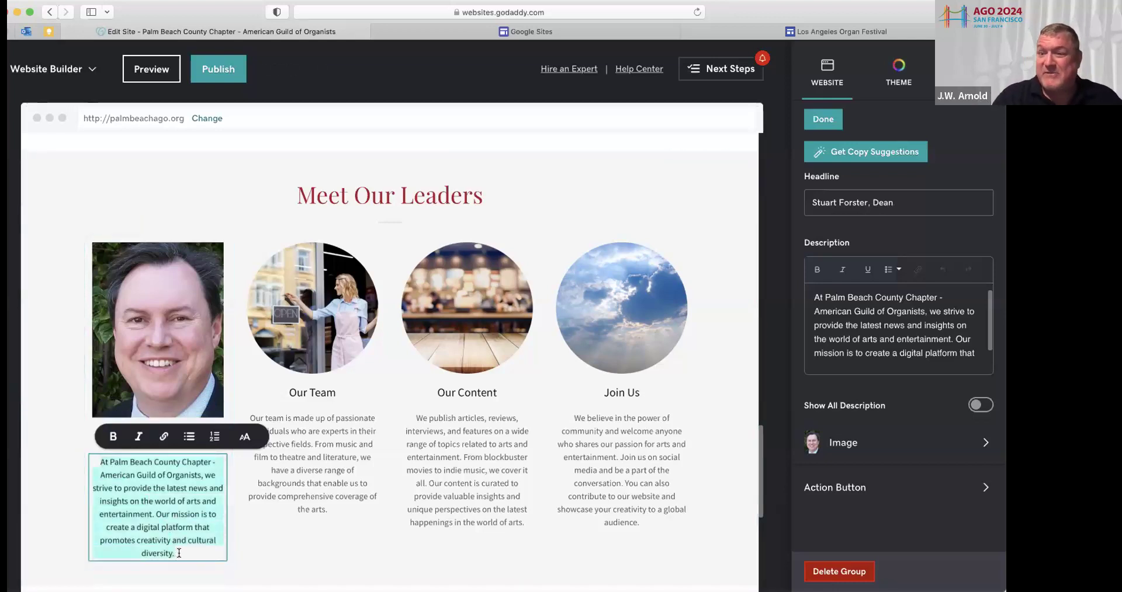
{"action": "key", "text": "BackSpace"}
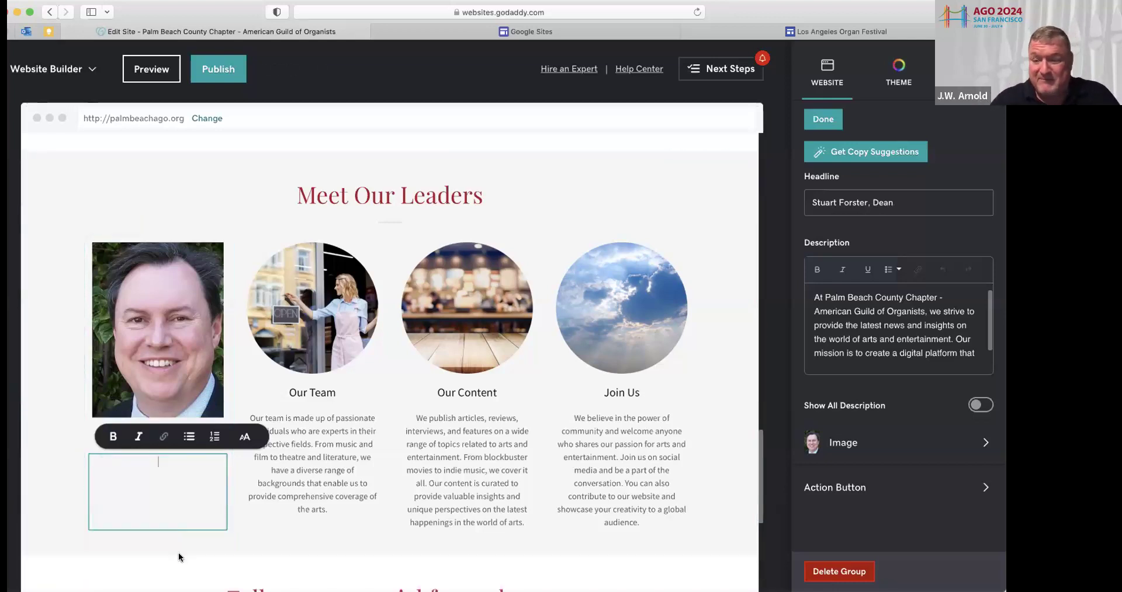
{"action": "left_click", "coordinate": [289, 507]}
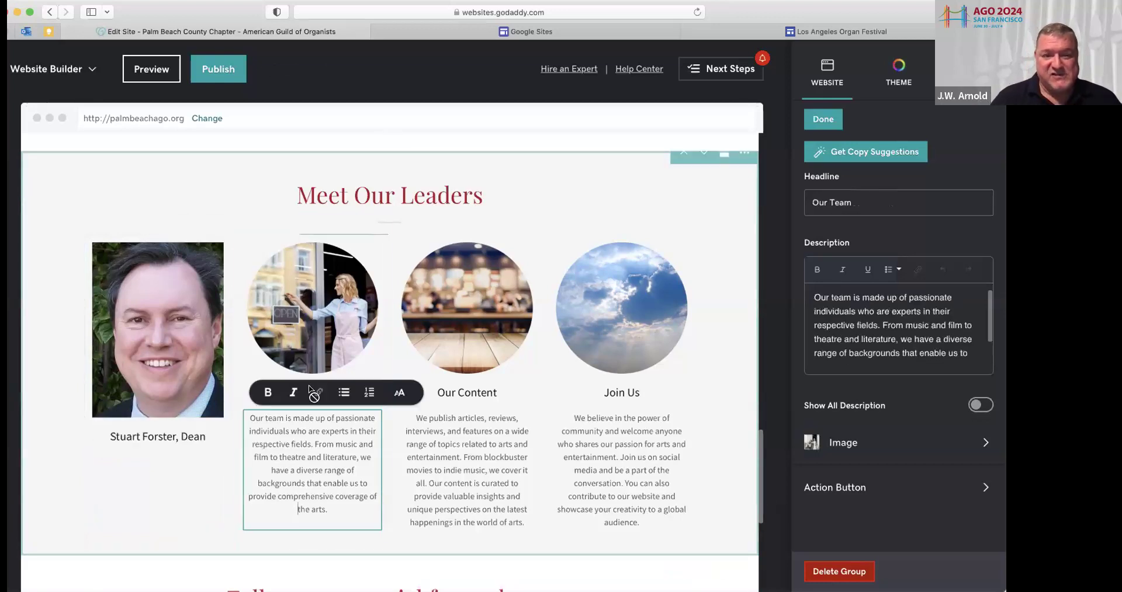
Replace the Our Team photo with the second leader's uploaded headshot, cropped to Portrait
{"action": "left_click", "coordinate": [328, 310]}
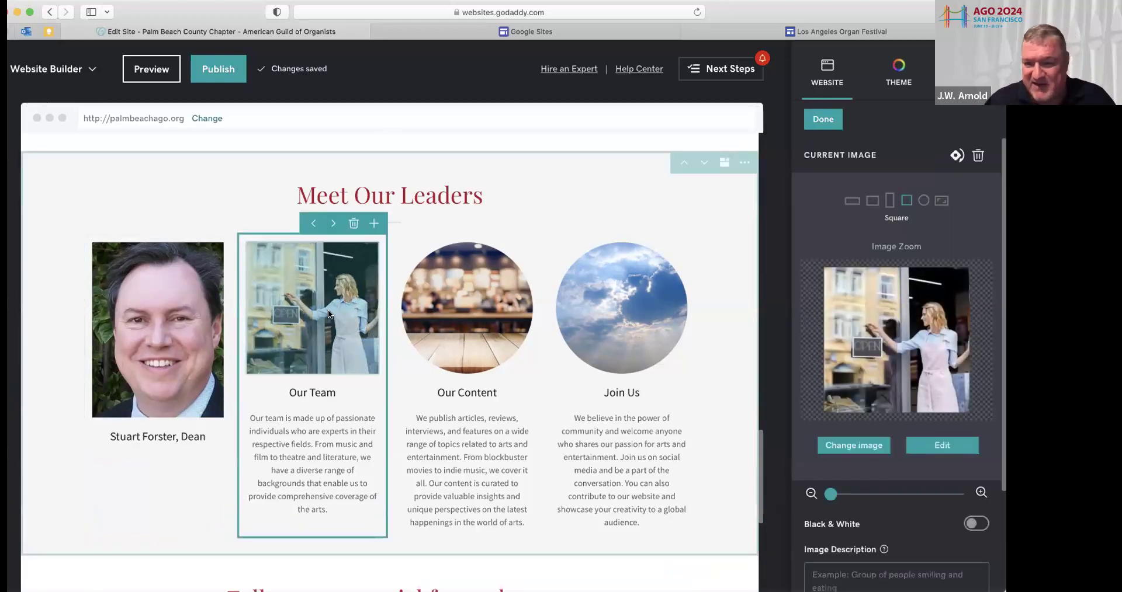
{"action": "left_click", "coordinate": [858, 448]}
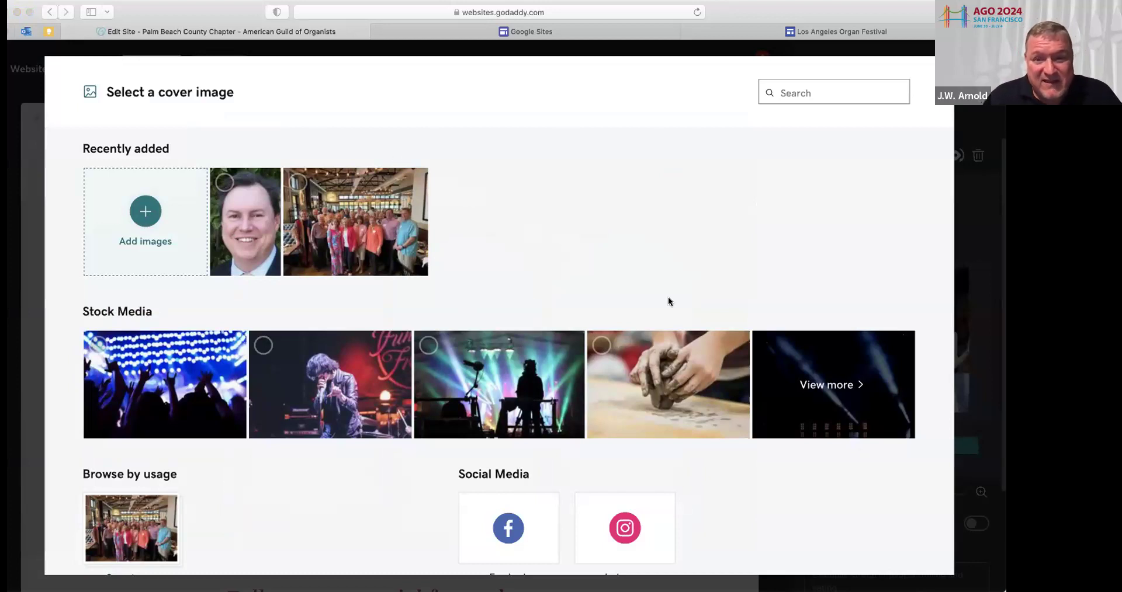
{"action": "left_click", "coordinate": [720, 295]}
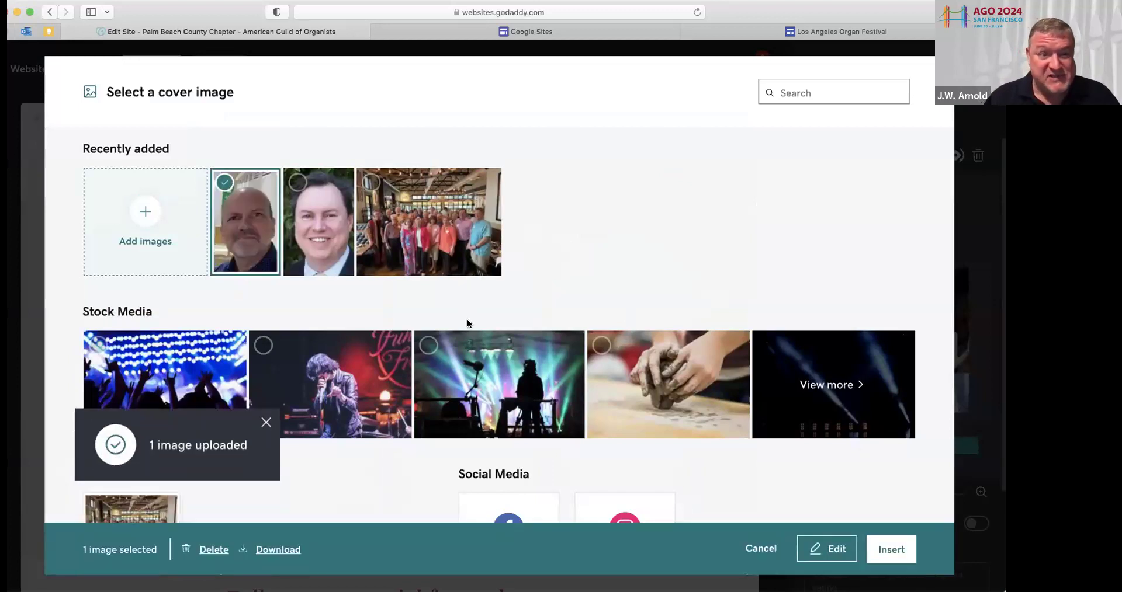
{"action": "left_click", "coordinate": [890, 551]}
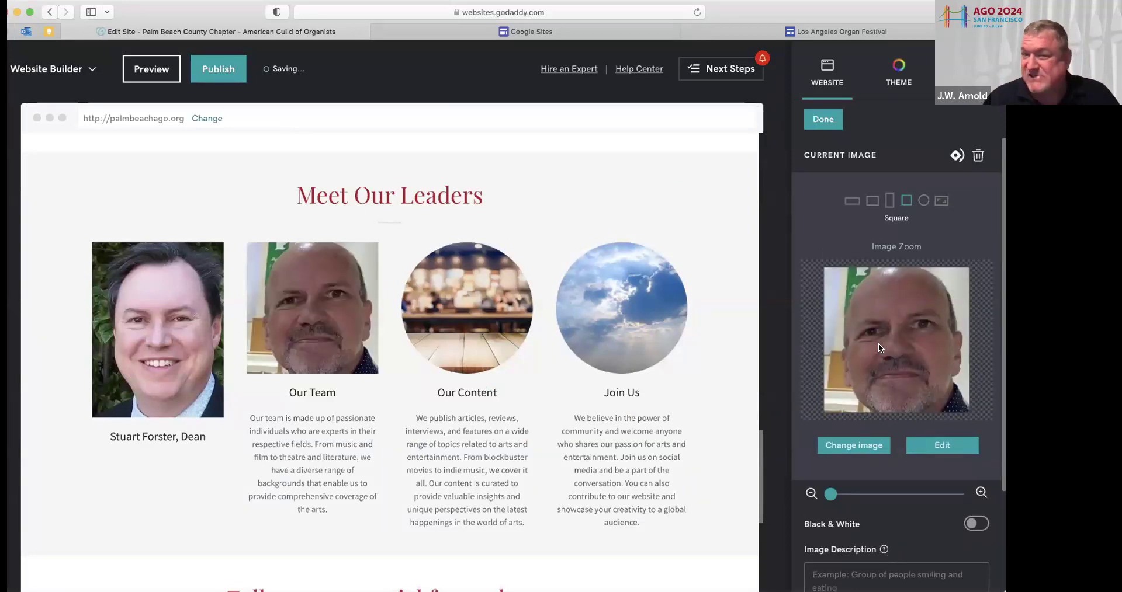
{"action": "left_click", "coordinate": [889, 200]}
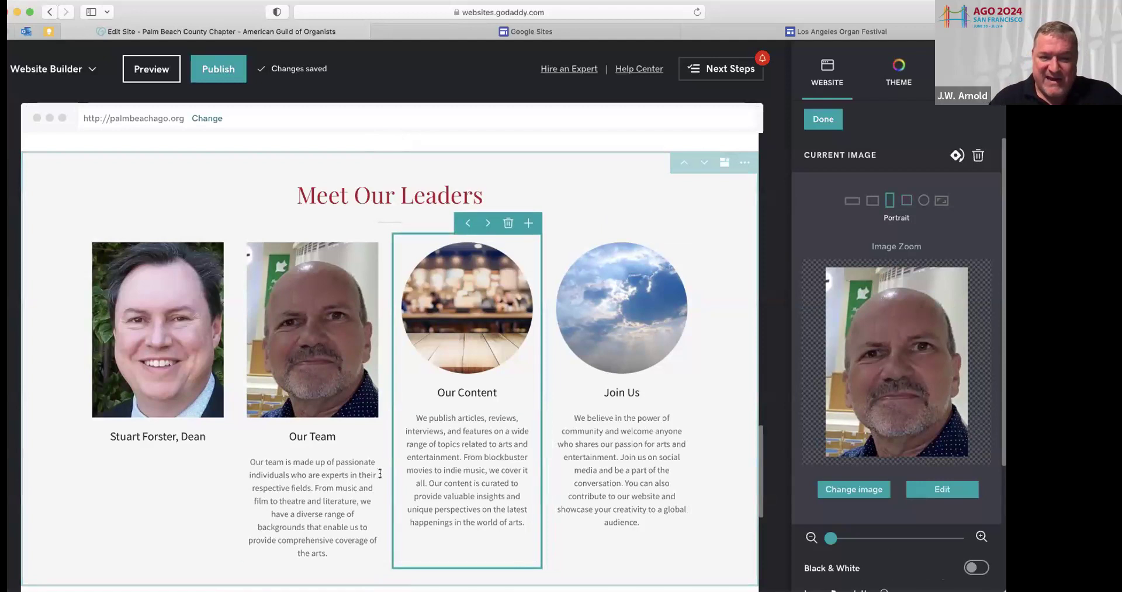
Retitle the Our Team card with the leader's name plus ', Sub-Dean' and delete its description
{"action": "left_click_drag", "start_coordinate": [287, 435], "coordinate": [347, 436]}
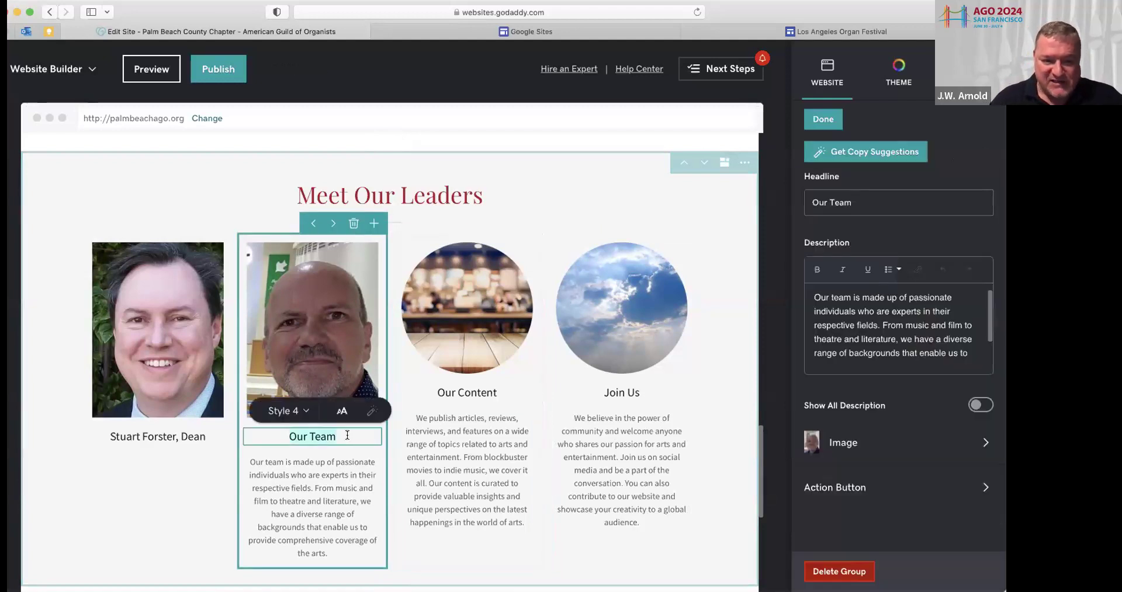
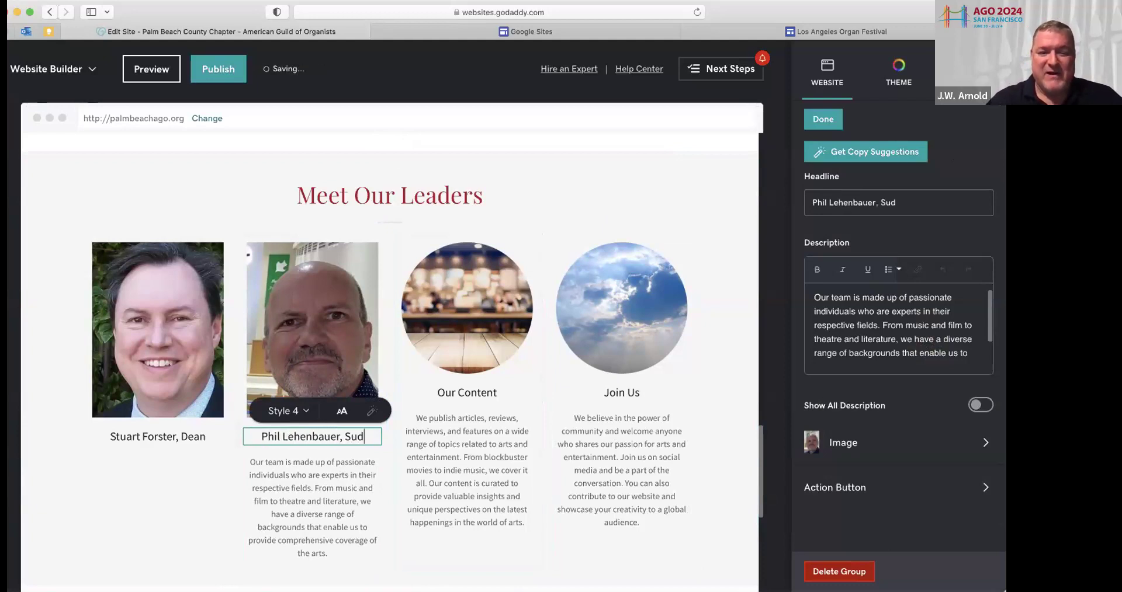
{"action": "type", "text": "b"}
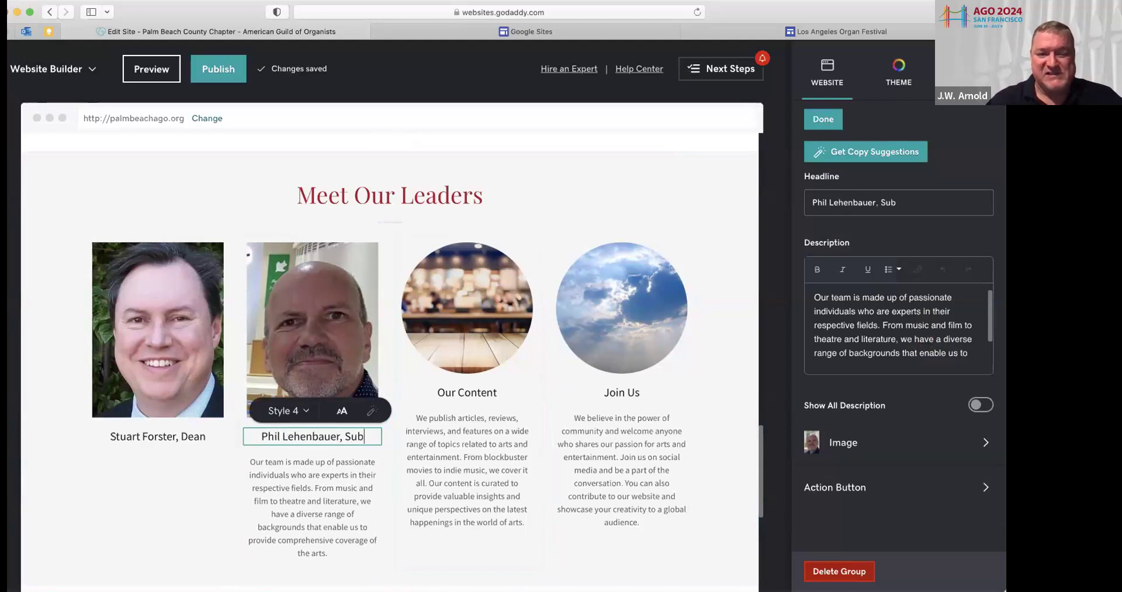
{"action": "type", "text": "-Dean"}
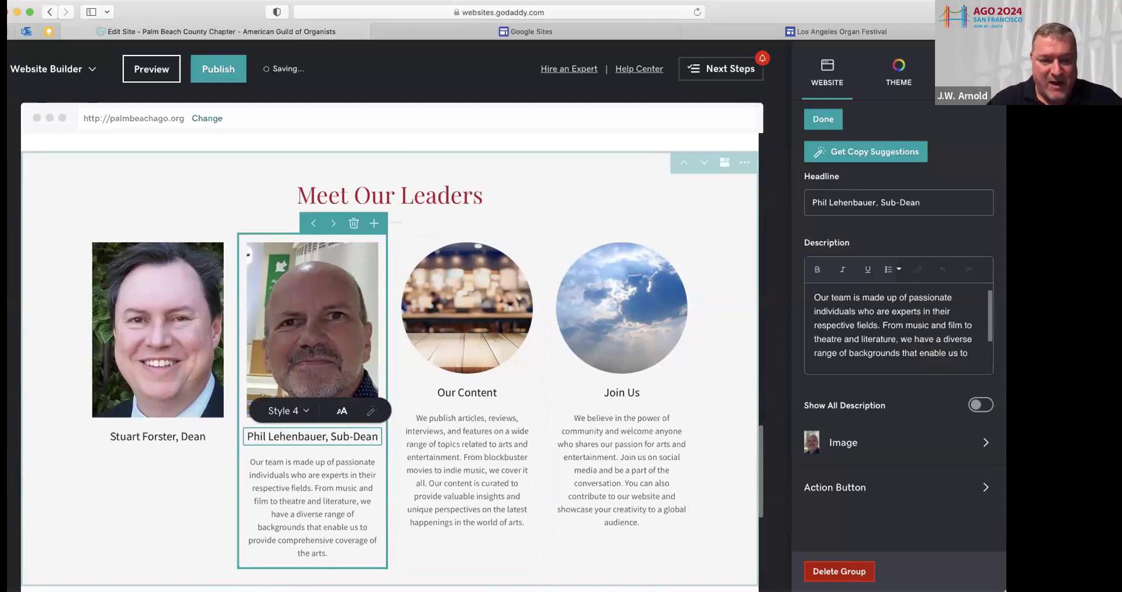
{"action": "left_click", "coordinate": [248, 461]}
{"action": "left_click_drag", "start_coordinate": [249, 461], "coordinate": [359, 560]}
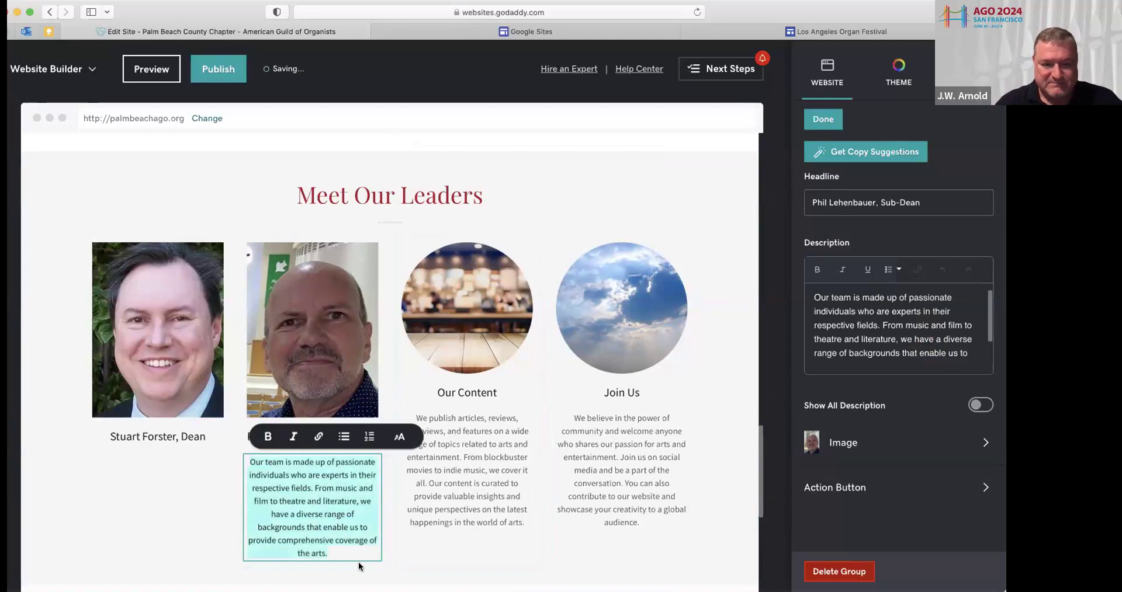
{"action": "key", "text": "BackSpace"}
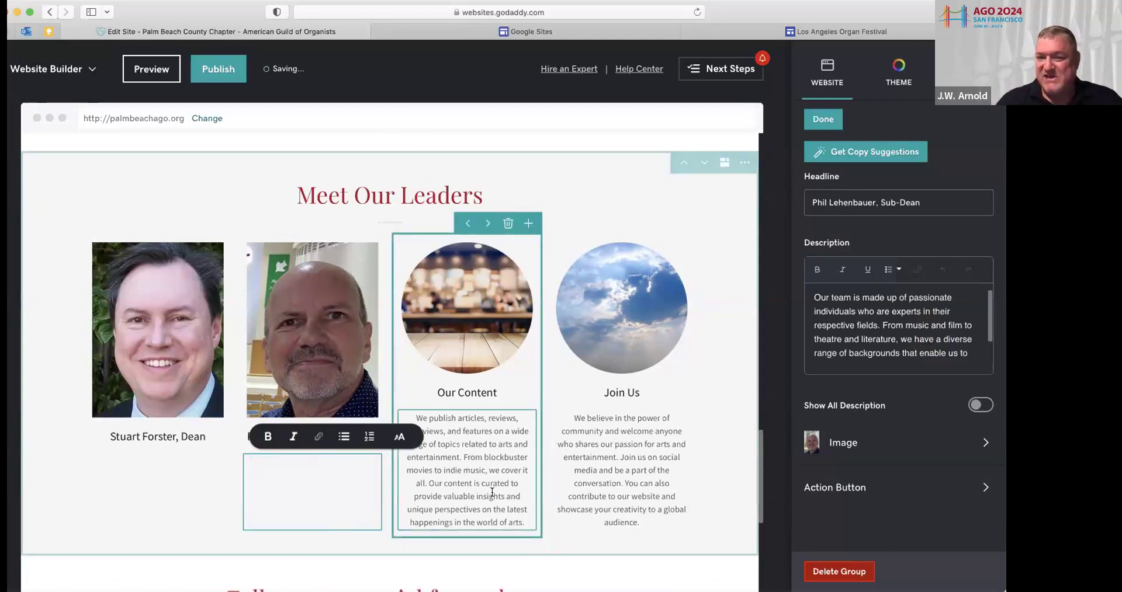
Replace the Our Content image with an uploaded headshot cropped to the Portrait shape
{"action": "left_click", "coordinate": [485, 353]}
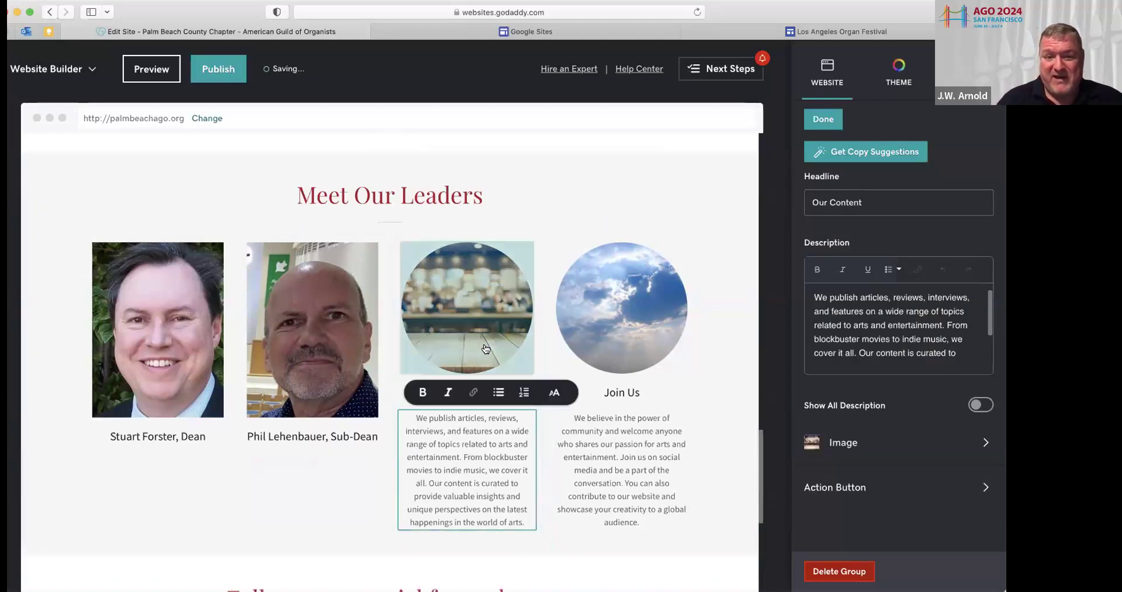
{"action": "left_click", "coordinate": [485, 348]}
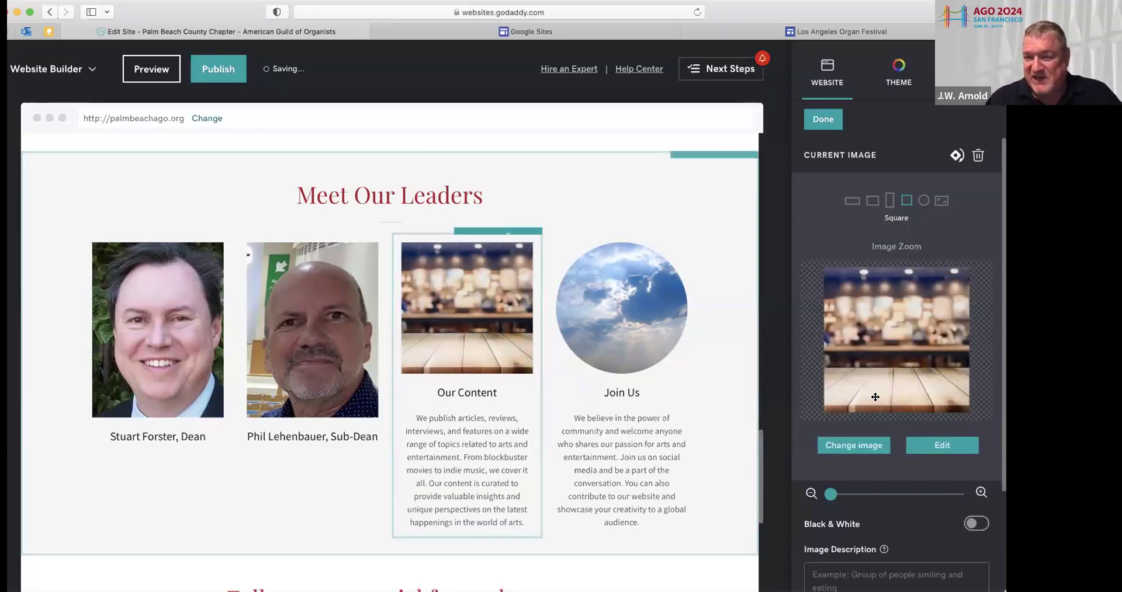
{"action": "left_click", "coordinate": [853, 447]}
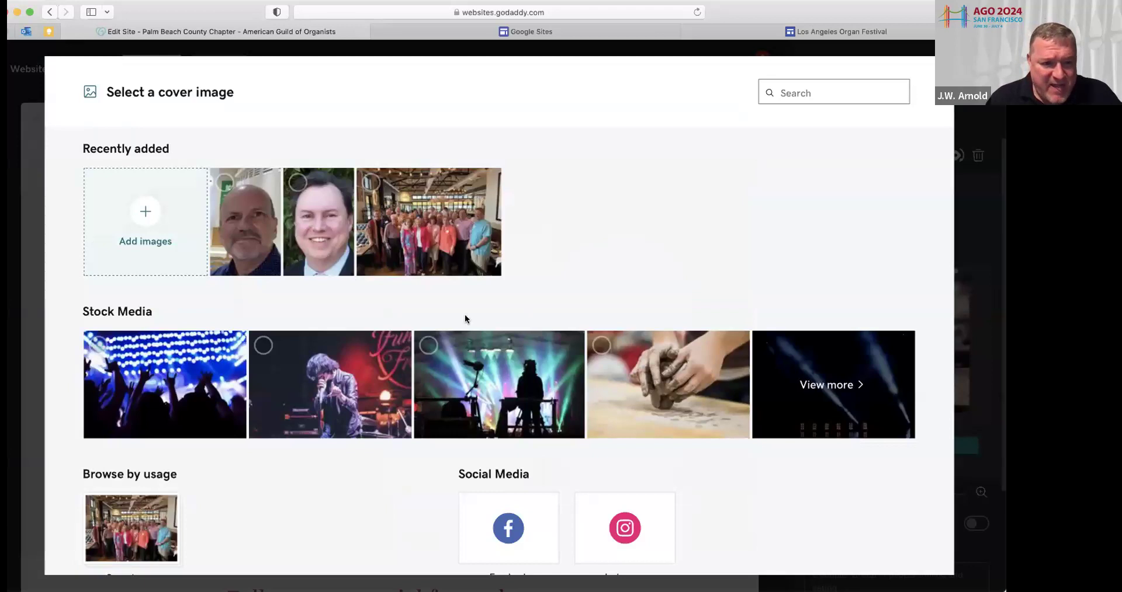
{"action": "left_click", "coordinate": [146, 208]}
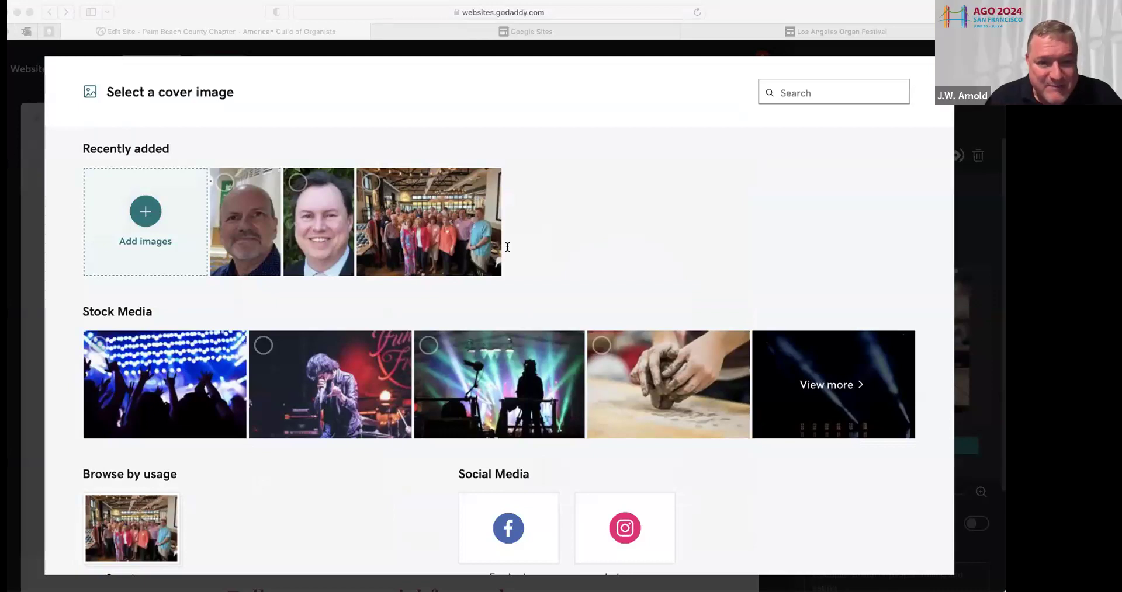
{"action": "left_click", "coordinate": [760, 237]}
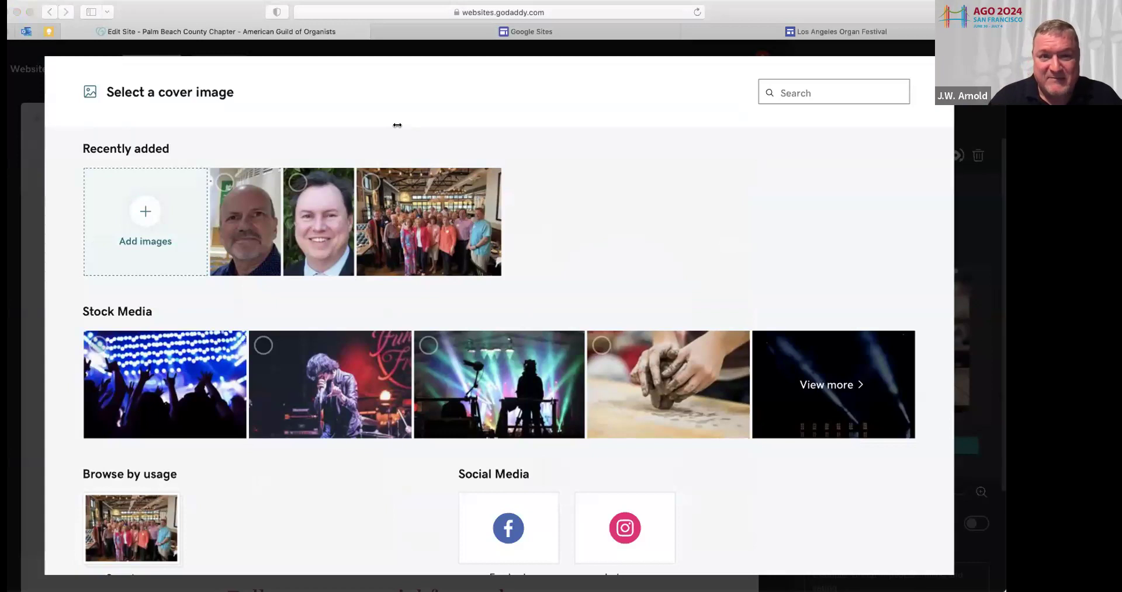
{"action": "left_click", "coordinate": [719, 294]}
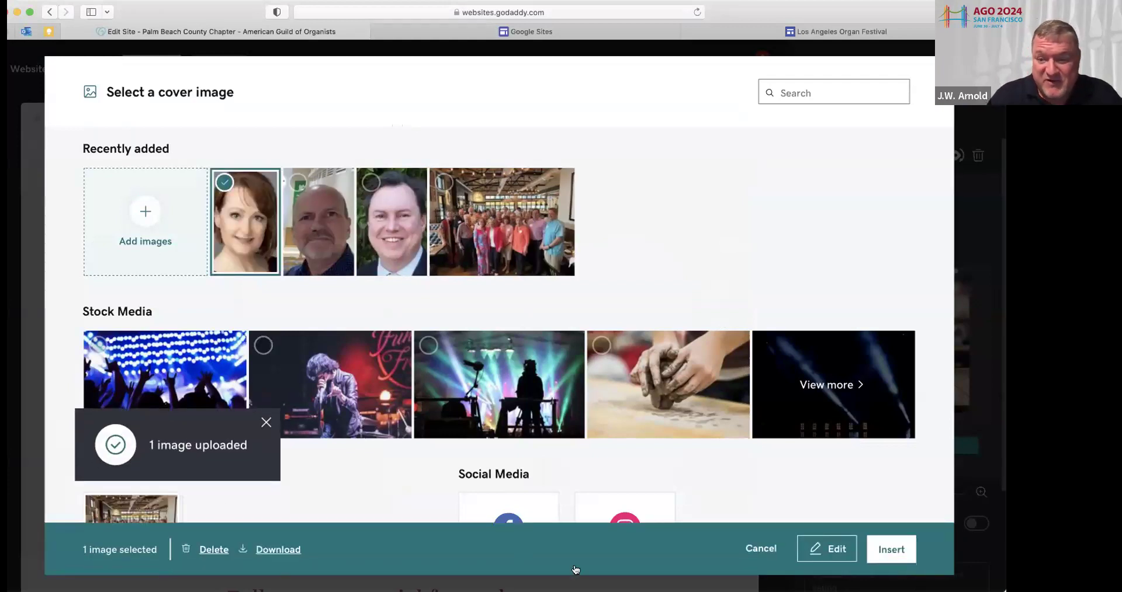
{"action": "left_click", "coordinate": [889, 549]}
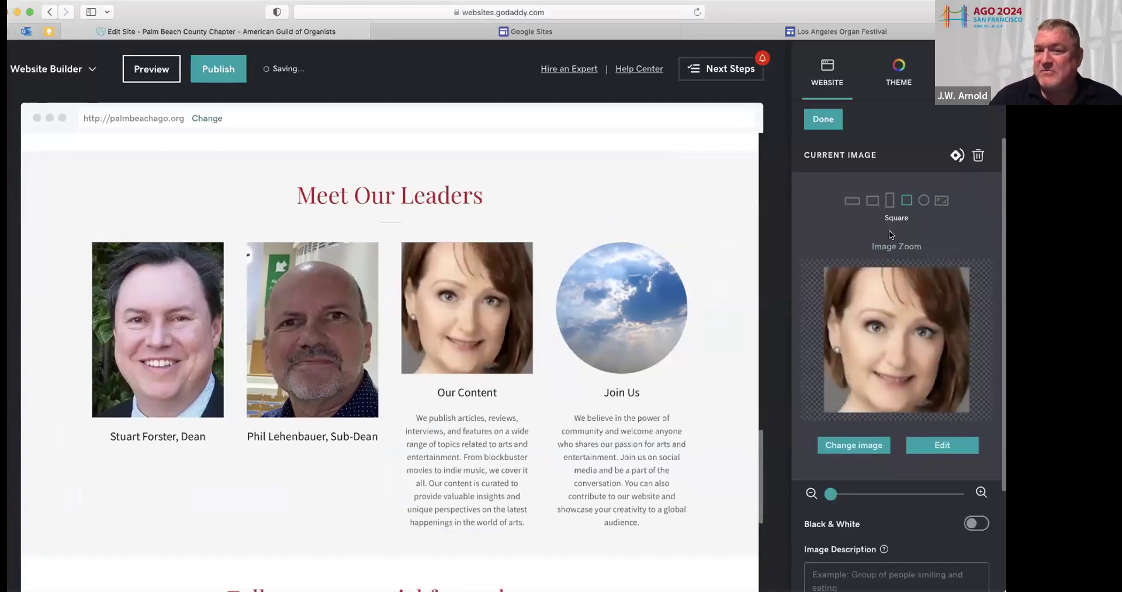
{"action": "left_click", "coordinate": [889, 207]}
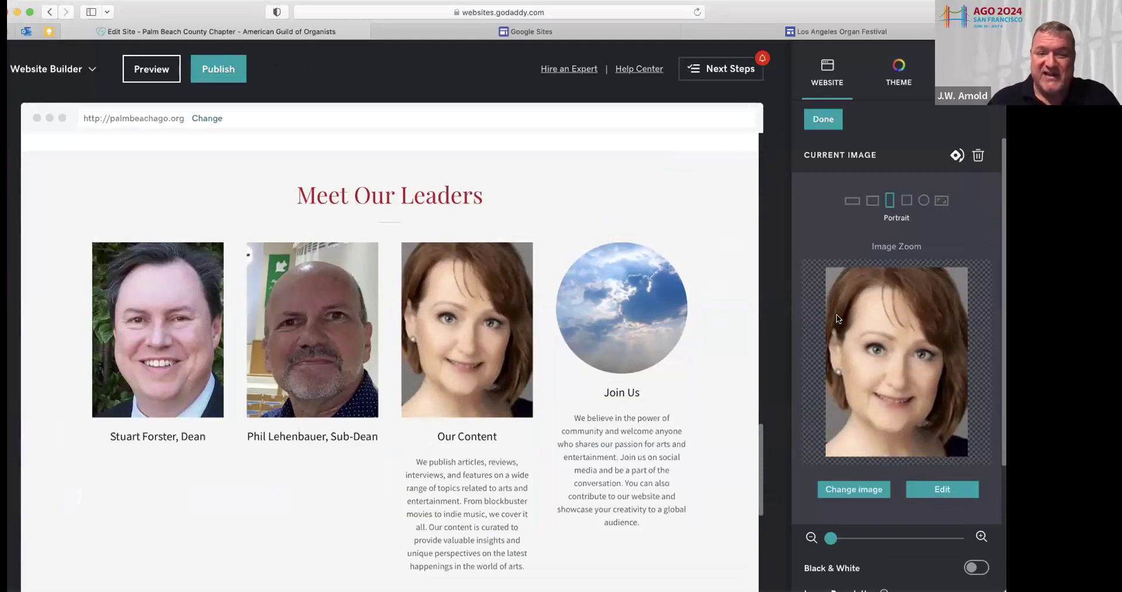
Retitle the third card with the leader's name plus ', Secretary' and delete its description
{"action": "left_click", "coordinate": [441, 434]}
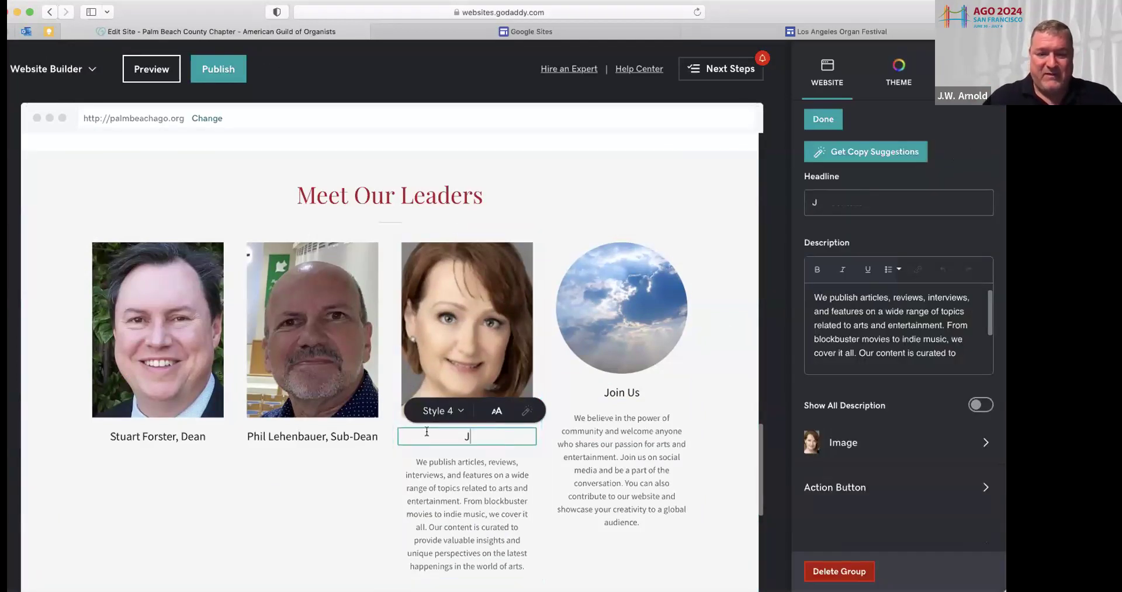
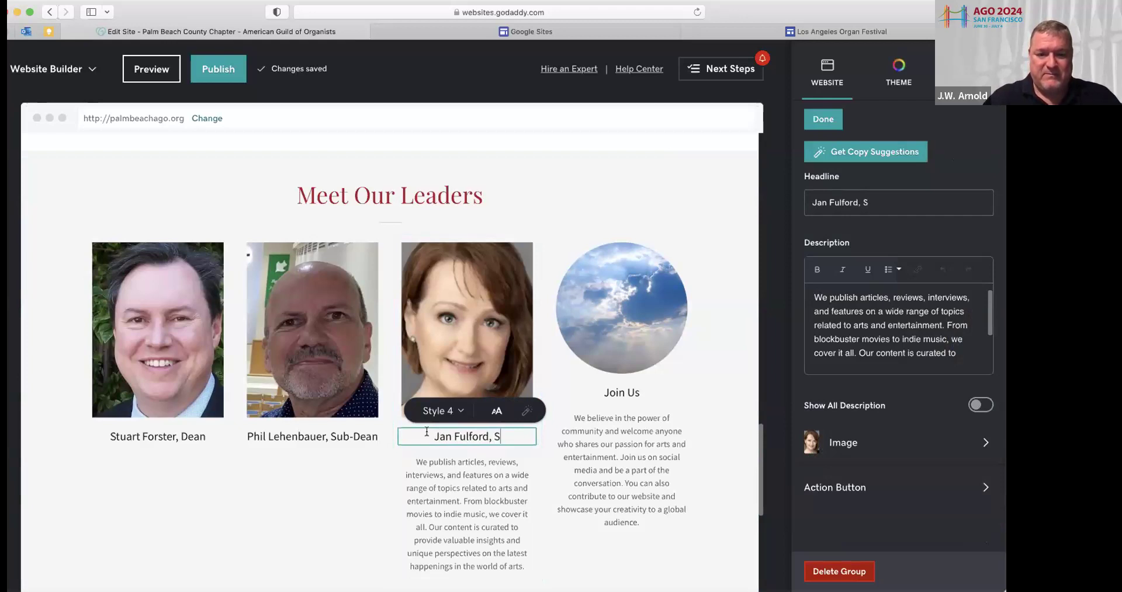
{"action": "type", "text": "ecretary"}
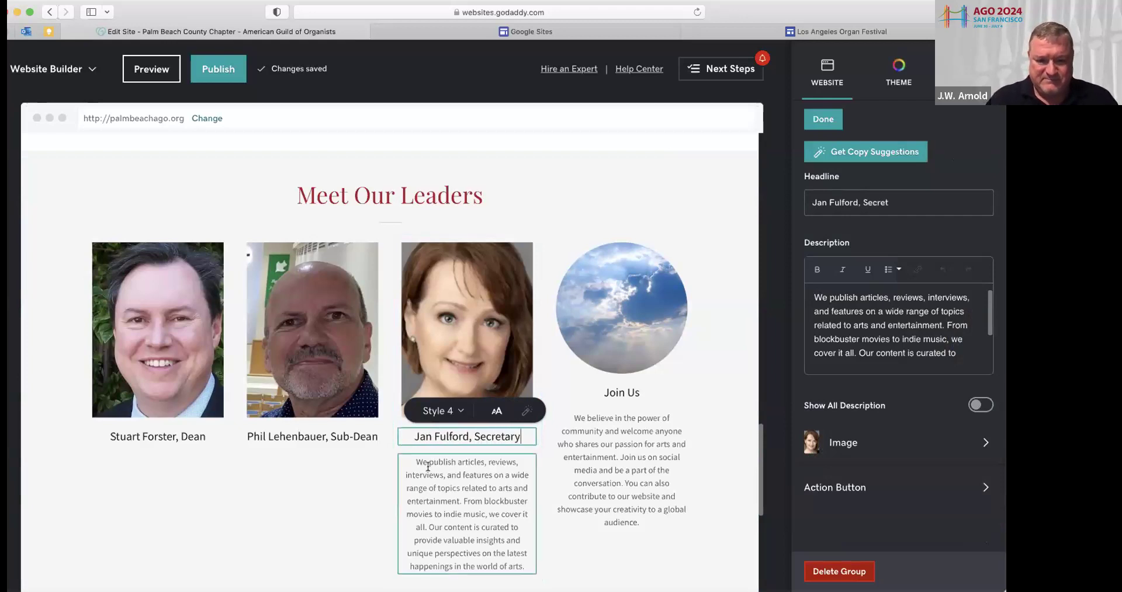
{"action": "left_click_drag", "start_coordinate": [414, 461], "coordinate": [523, 570]}
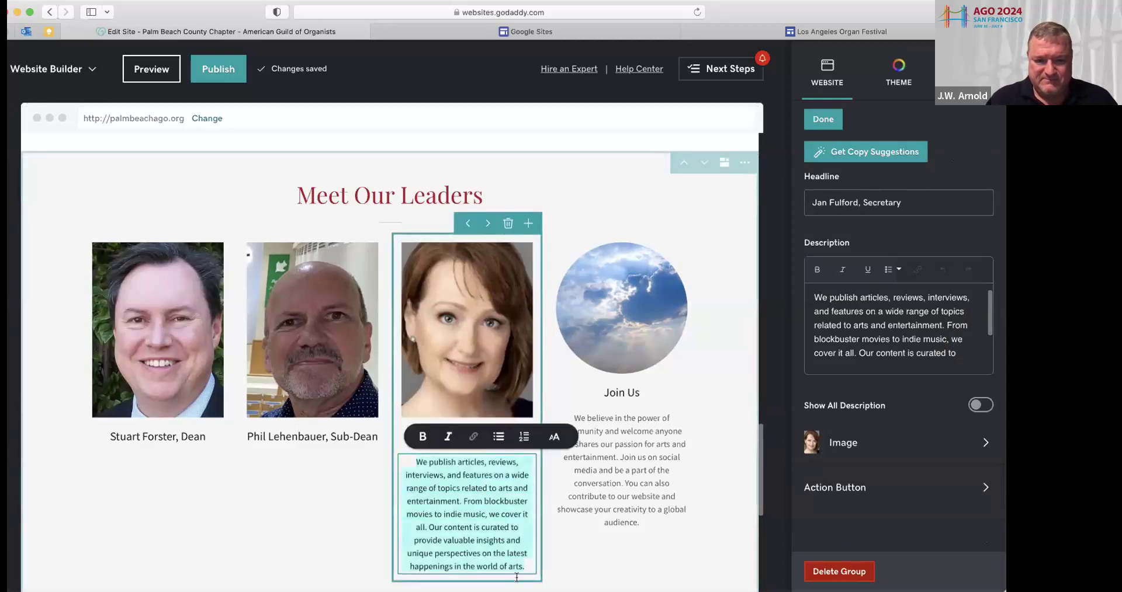
{"action": "key", "text": "BackSpace"}
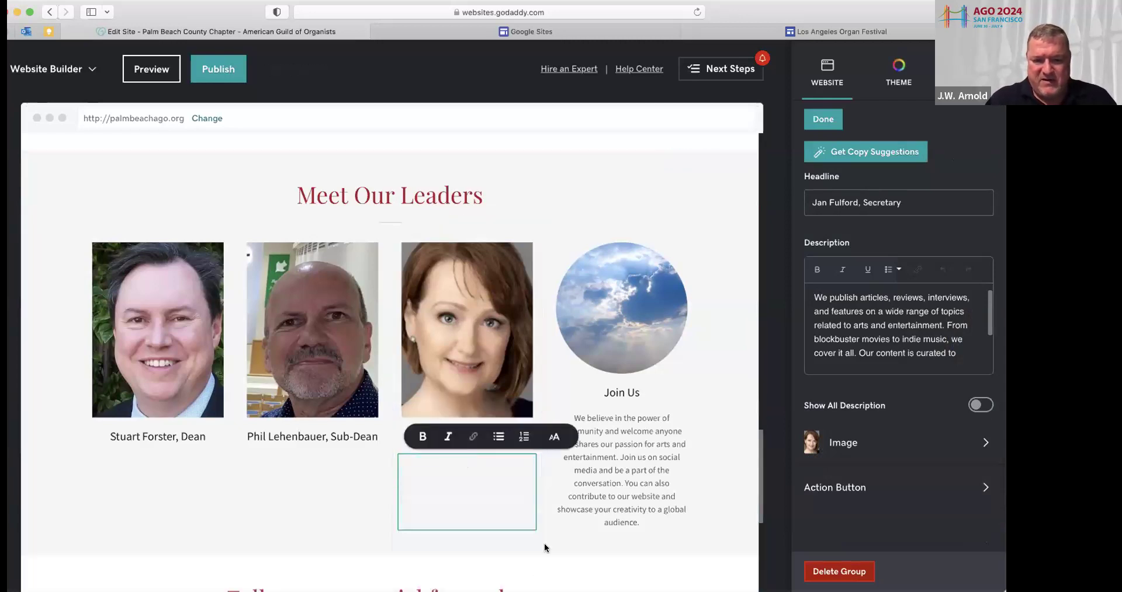
{"action": "left_click", "coordinate": [624, 323]}
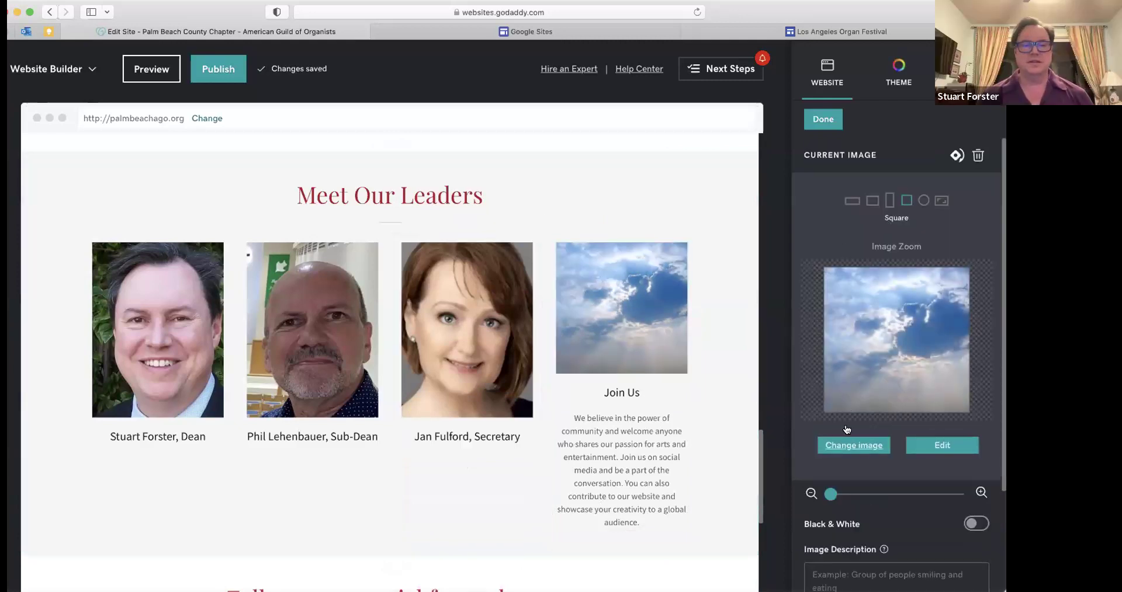
Upload a man's headshot and insert it in place of the Join Us cloud picture
{"action": "left_click", "coordinate": [846, 431]}
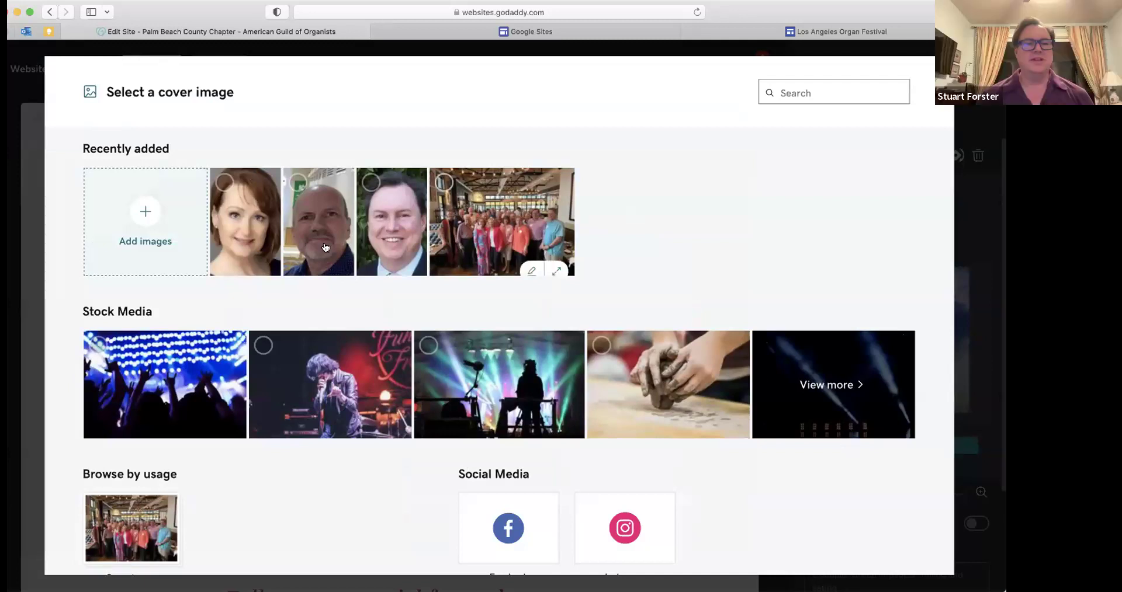
{"action": "left_click", "coordinate": [146, 212]}
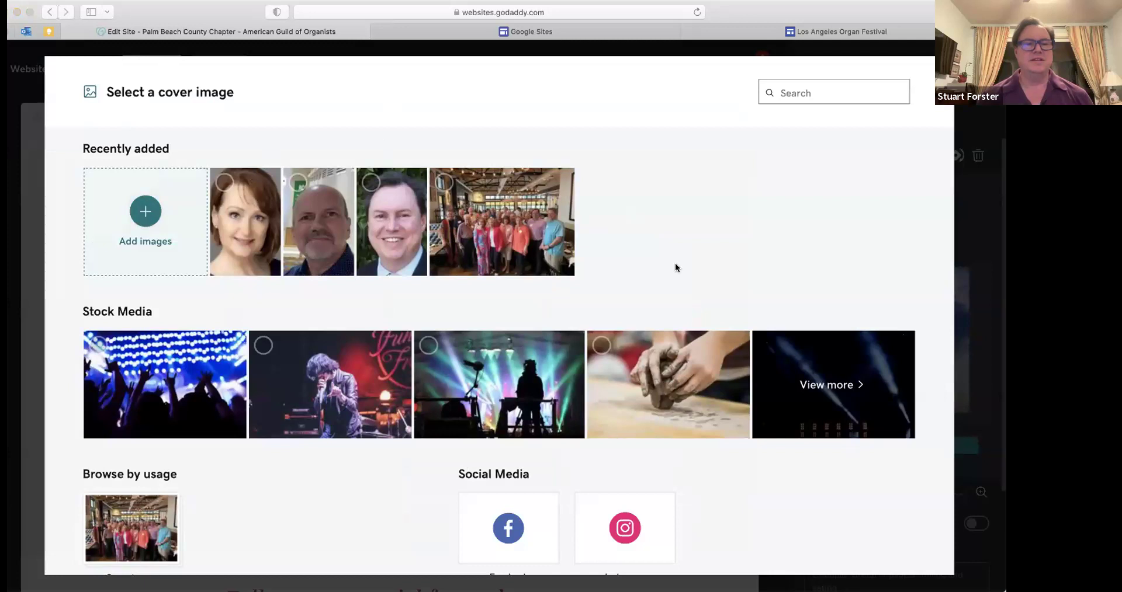
{"action": "left_click", "coordinate": [728, 306]}
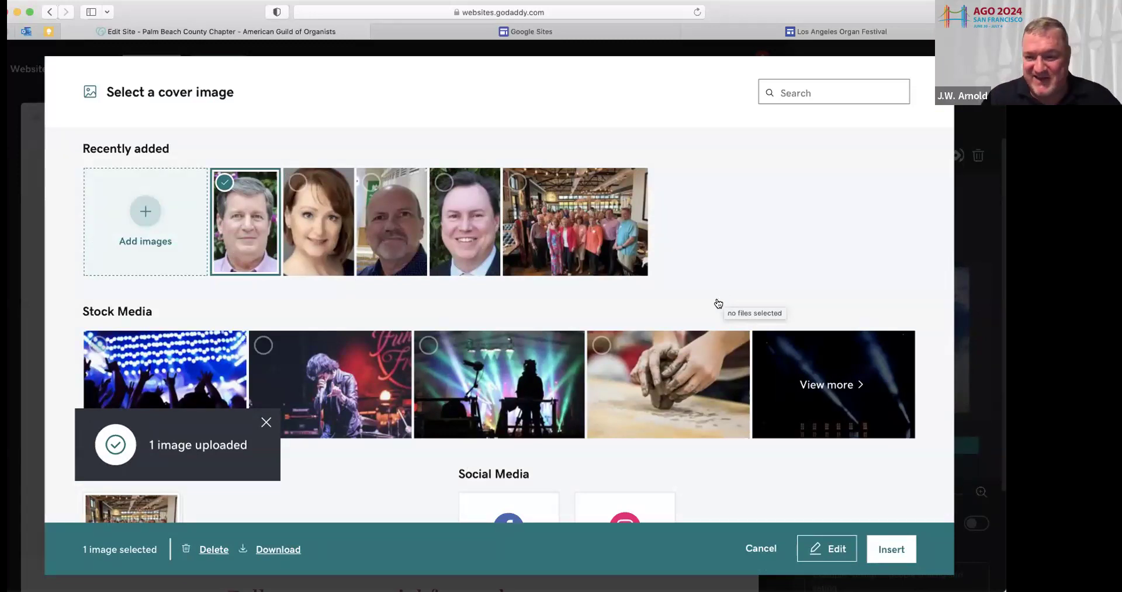
{"action": "left_click", "coordinate": [884, 550]}
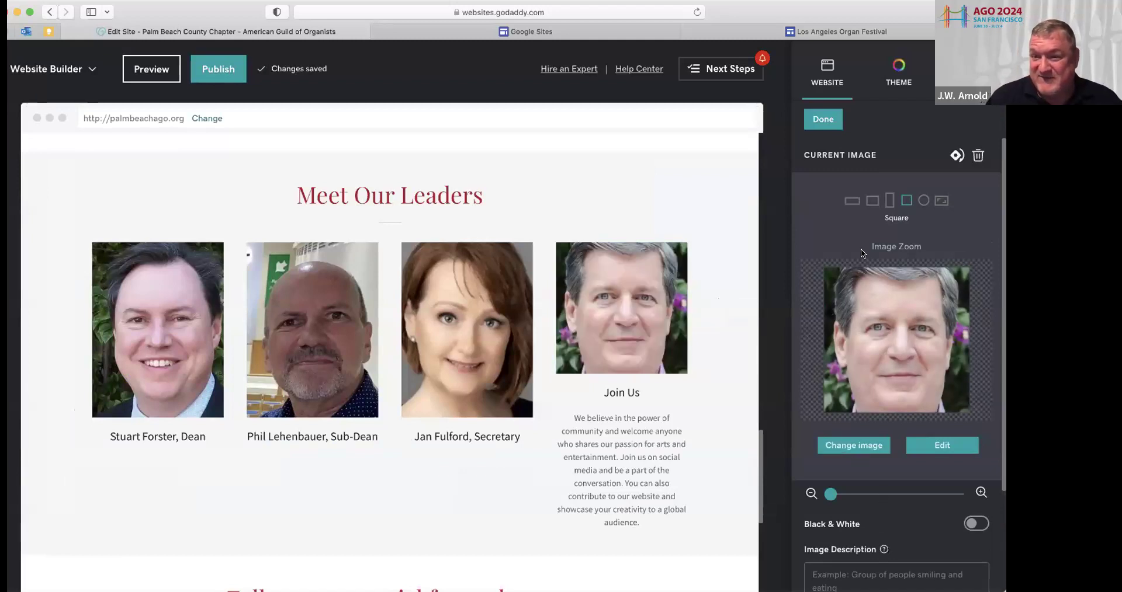
Crop the Join Us photo to Portrait, title it with the leader's name plus ', Treasurer', and delete the description
{"action": "left_click", "coordinate": [889, 199]}
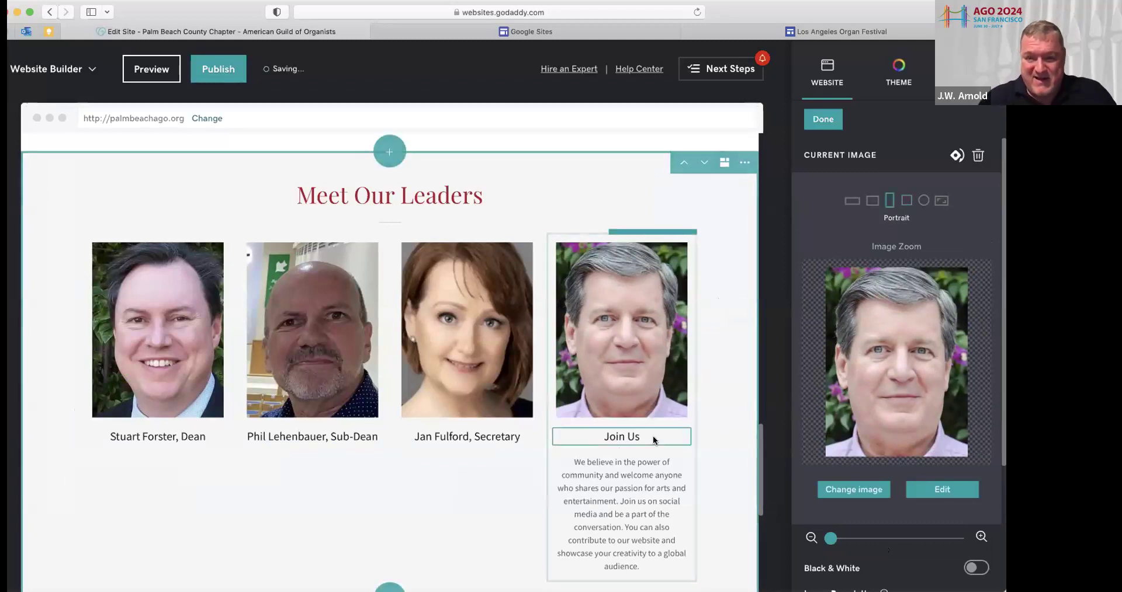
{"action": "triple_click", "coordinate": [587, 431]}
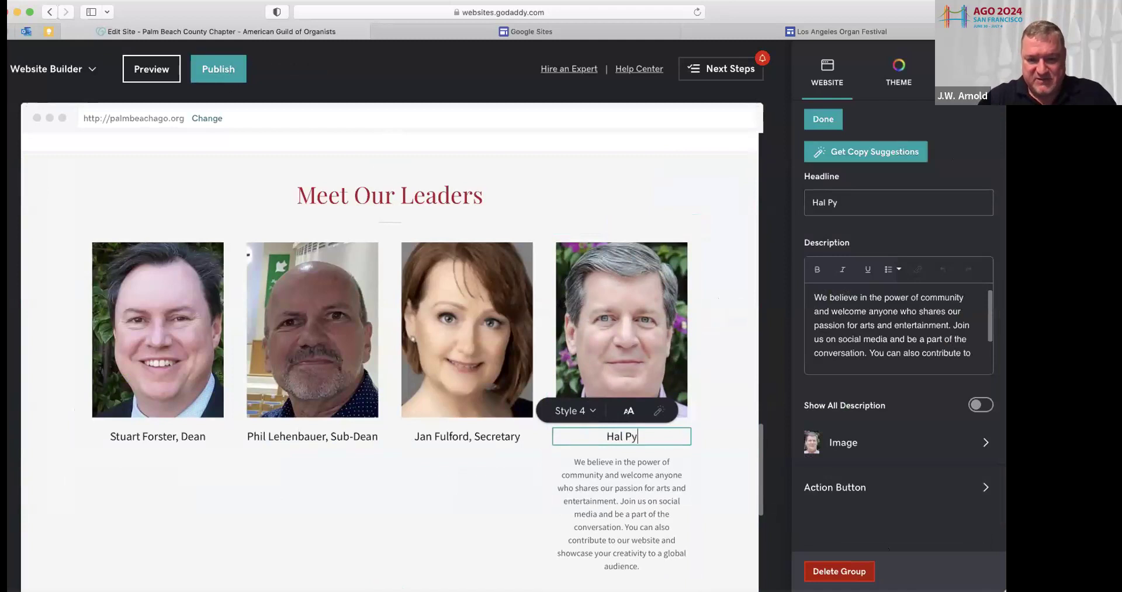
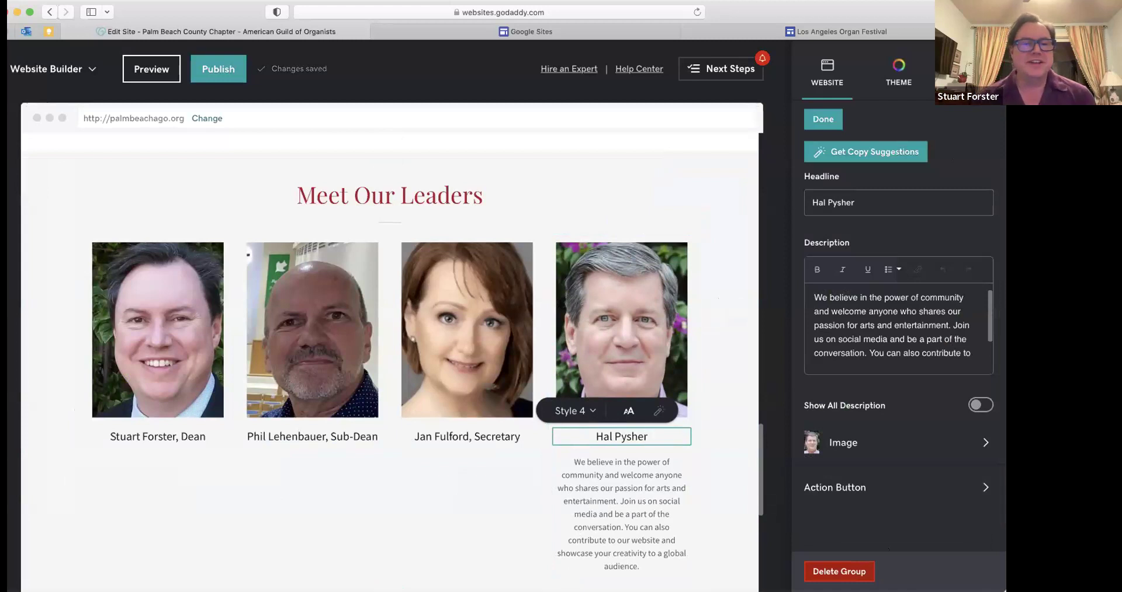
{"action": "type", "text": ", Treasurer"}
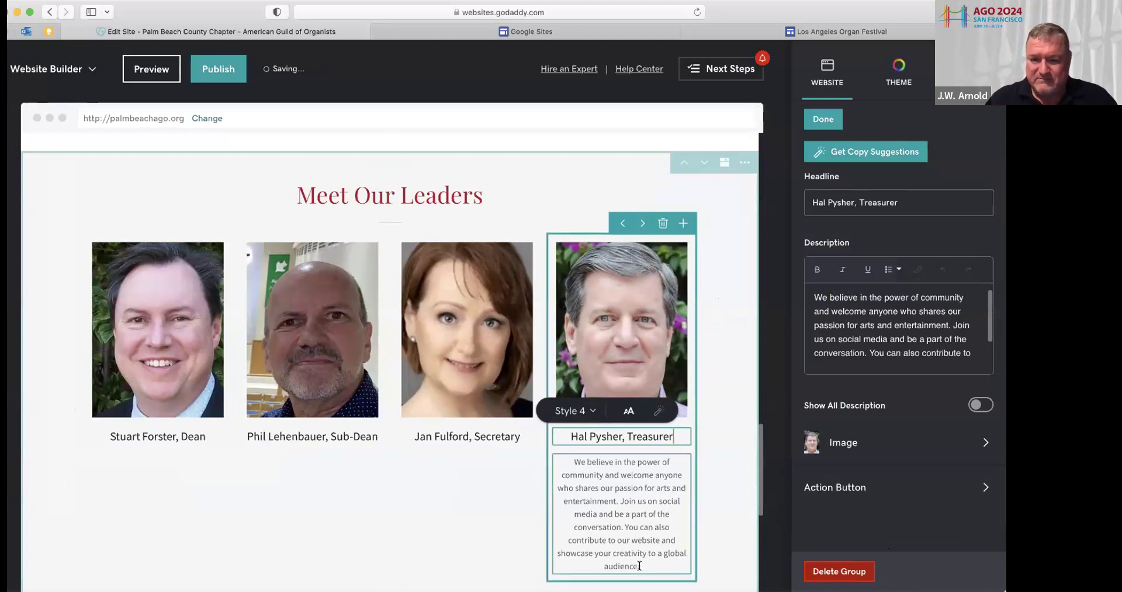
{"action": "left_click_drag", "start_coordinate": [639, 566], "coordinate": [561, 455]}
{"action": "key", "text": "BackSpace"}
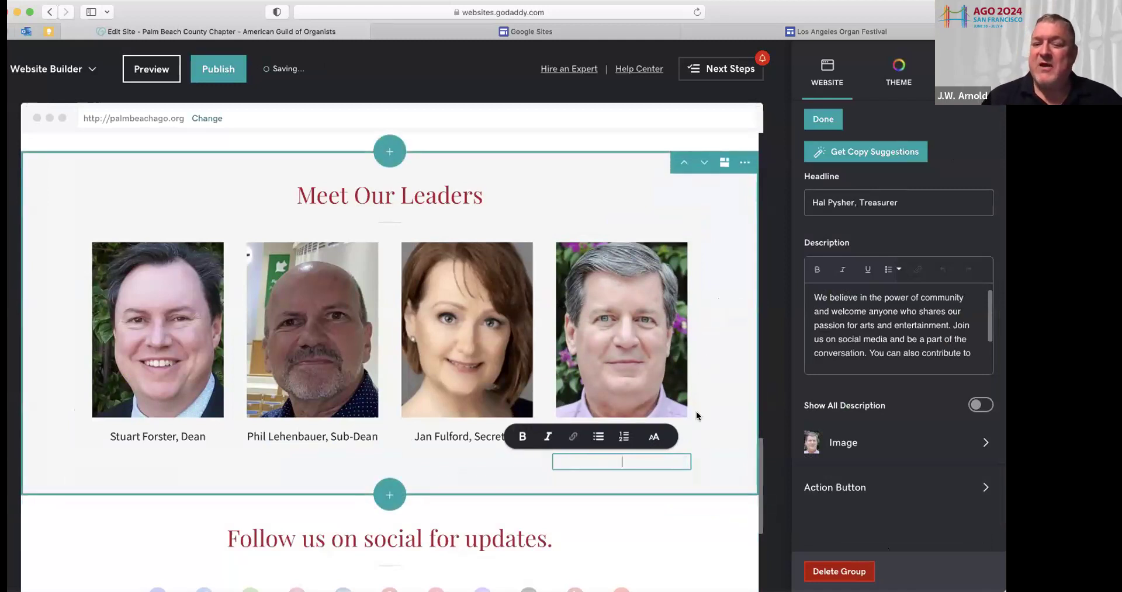
{"action": "left_click", "coordinate": [710, 436]}
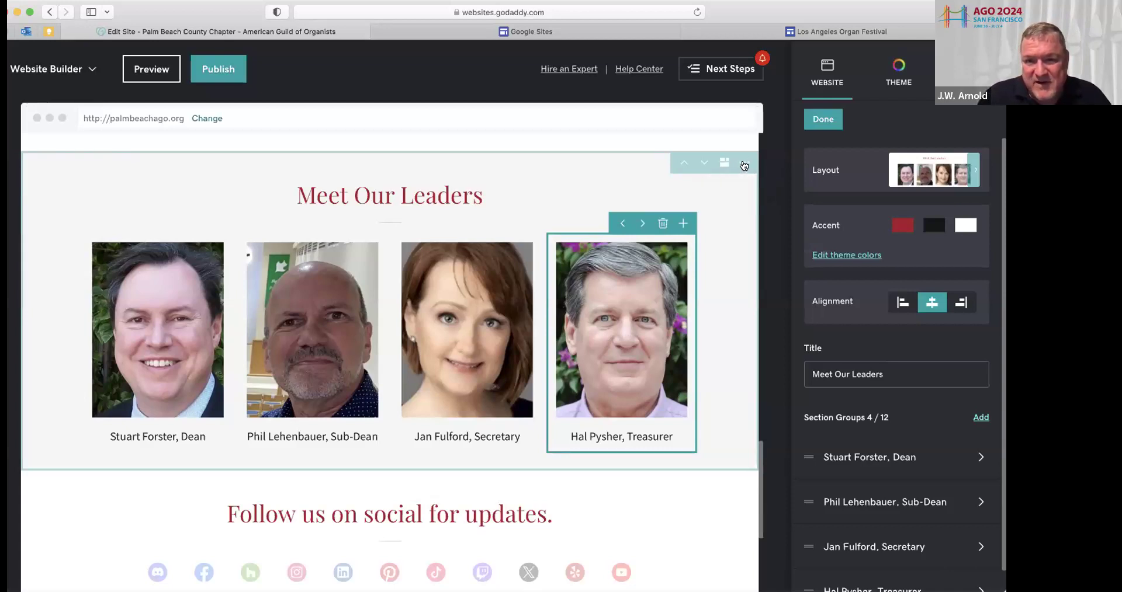
Review the finished leader cards and close the leaders section settings with Done
{"action": "scroll", "coordinate": [744, 166], "scroll_direction": "up", "scroll_amount": 3}
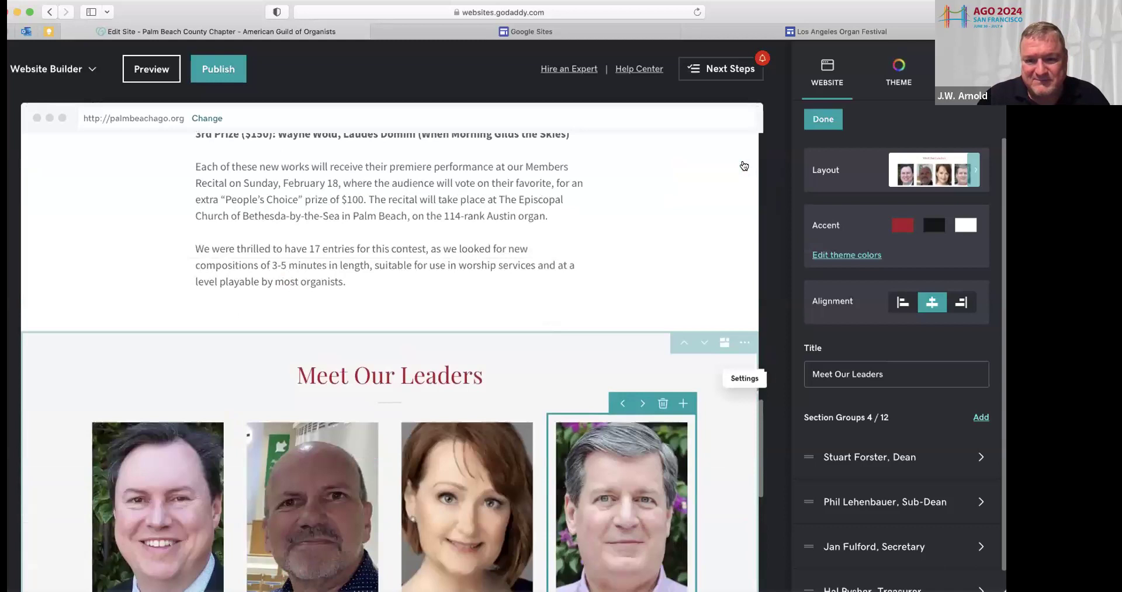
{"action": "scroll", "coordinate": [743, 166], "scroll_direction": "down", "scroll_amount": 7}
{"action": "scroll", "coordinate": [743, 166], "scroll_direction": "up", "scroll_amount": 3}
{"action": "scroll", "coordinate": [744, 166], "scroll_direction": "up", "scroll_amount": 2}
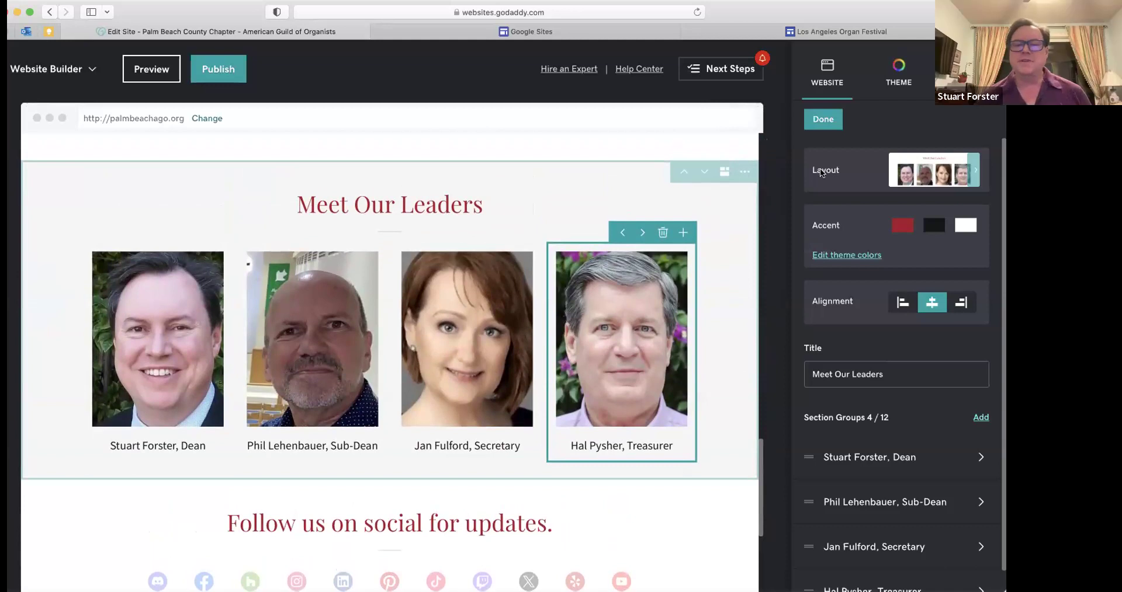
{"action": "left_click", "coordinate": [829, 122]}
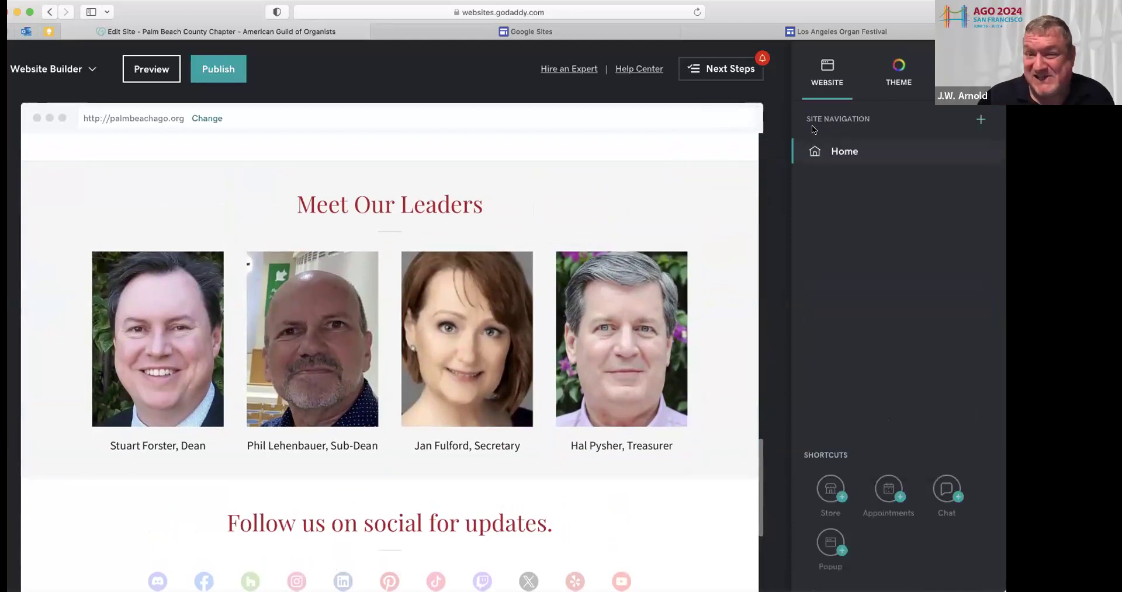
{"action": "left_click", "coordinate": [738, 282]}
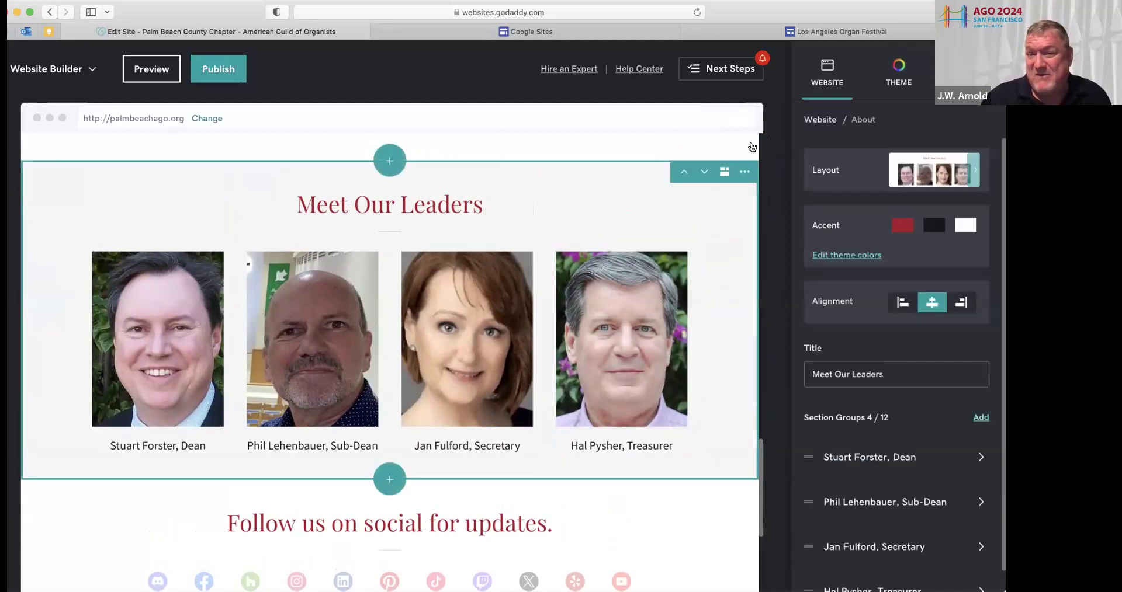
{"action": "left_click", "coordinate": [745, 173]}
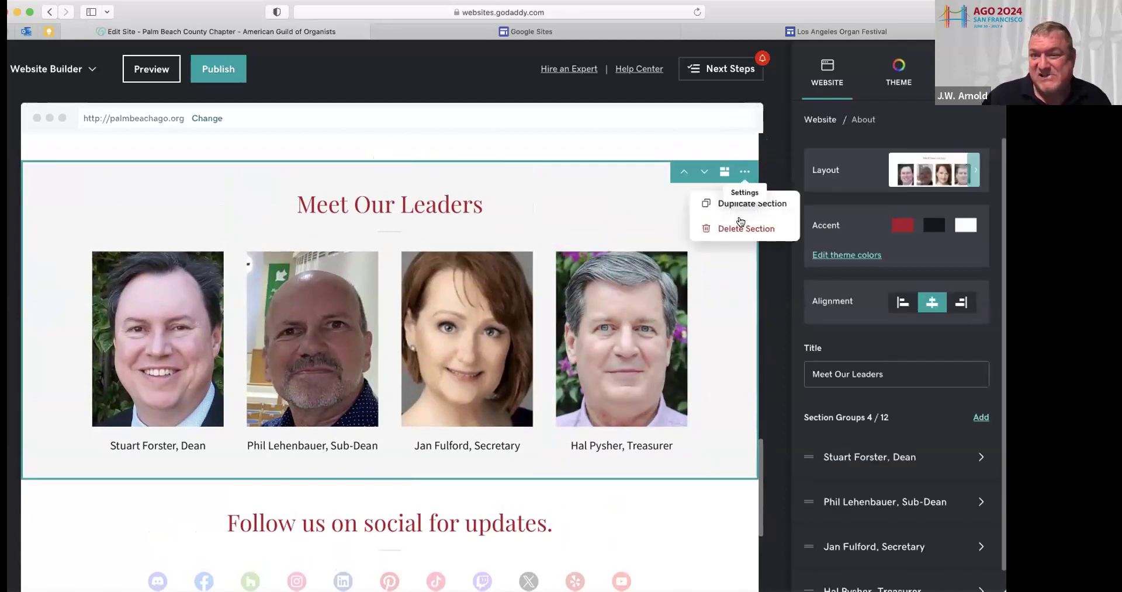
{"action": "left_click", "coordinate": [739, 203]}
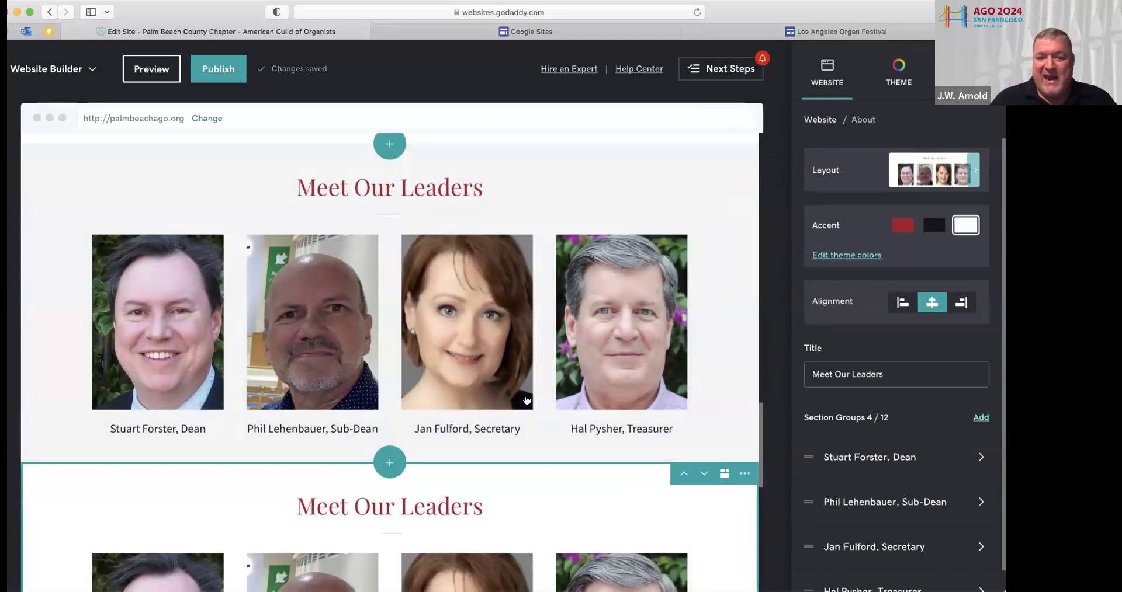
{"action": "scroll", "coordinate": [651, 435], "scroll_direction": "down", "scroll_amount": 5}
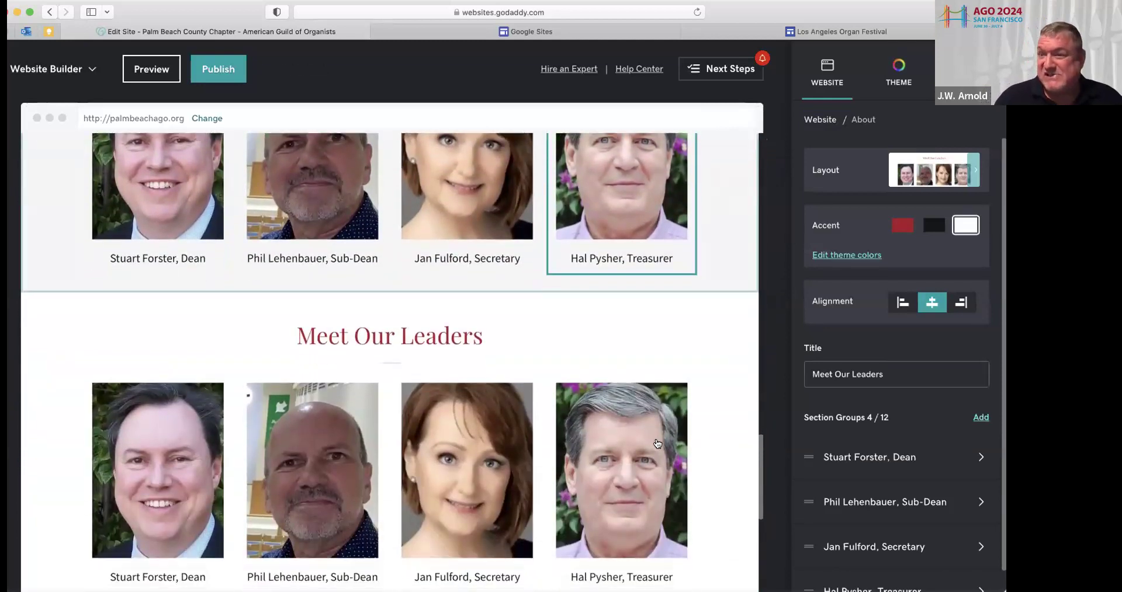
{"action": "left_click", "coordinate": [485, 339]}
{"action": "left_click_drag", "start_coordinate": [483, 337], "coordinate": [295, 334]}
{"action": "key", "text": "BackSpace"}
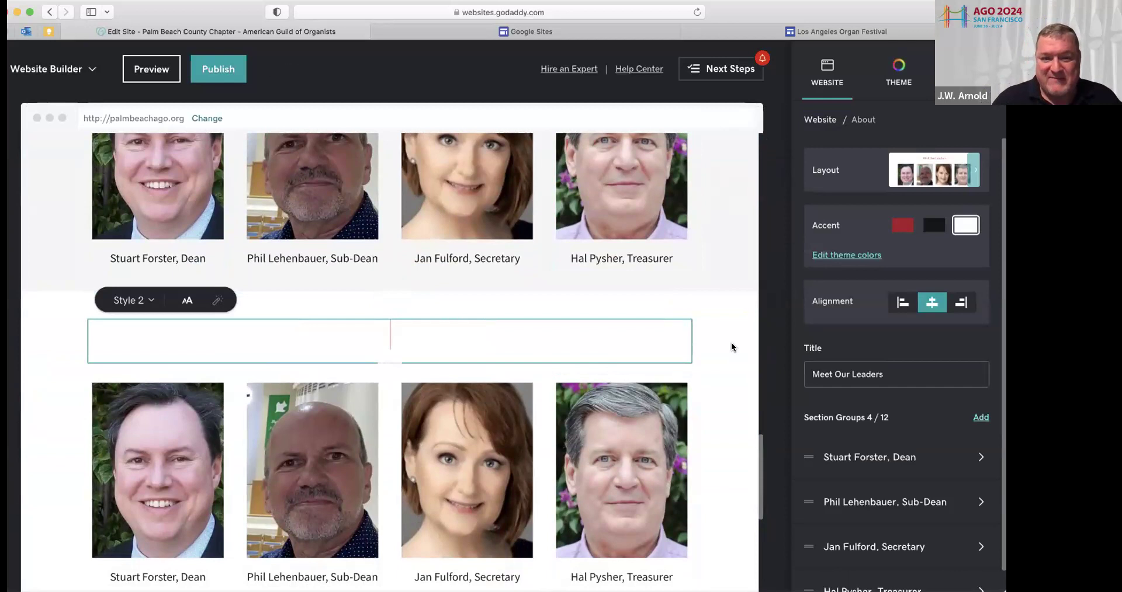
{"action": "left_click", "coordinate": [732, 348]}
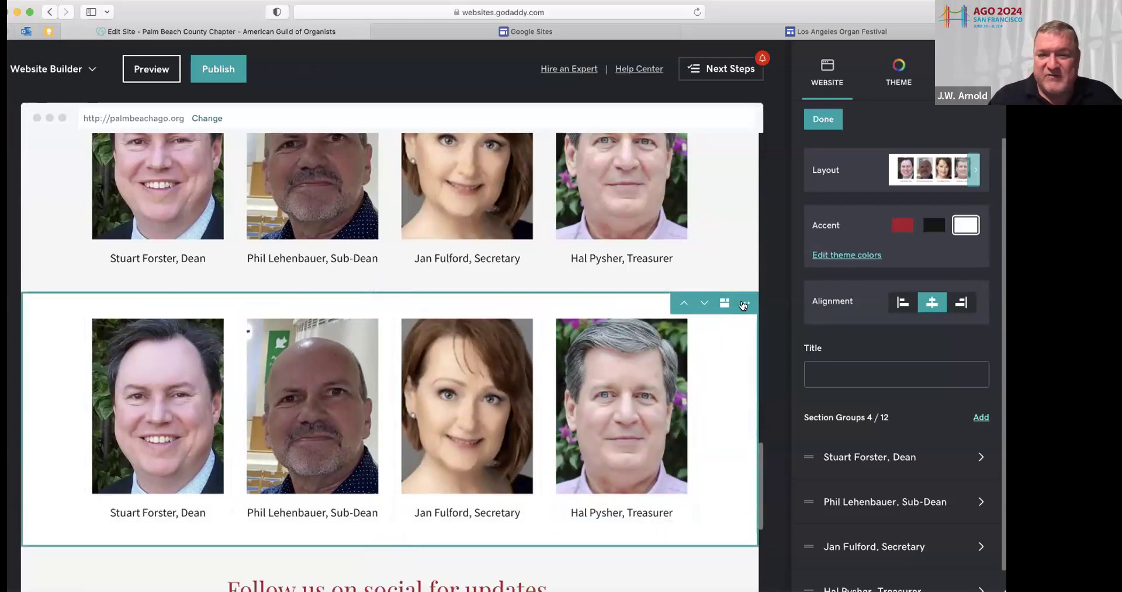
{"action": "left_click", "coordinate": [745, 303]}
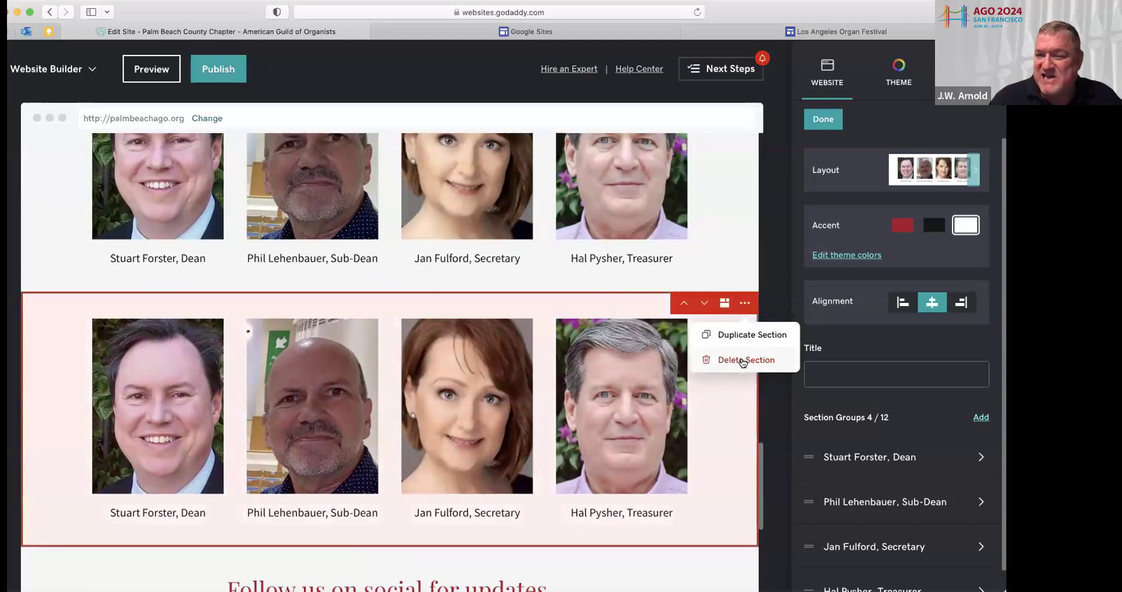
{"action": "left_click", "coordinate": [362, 182]}
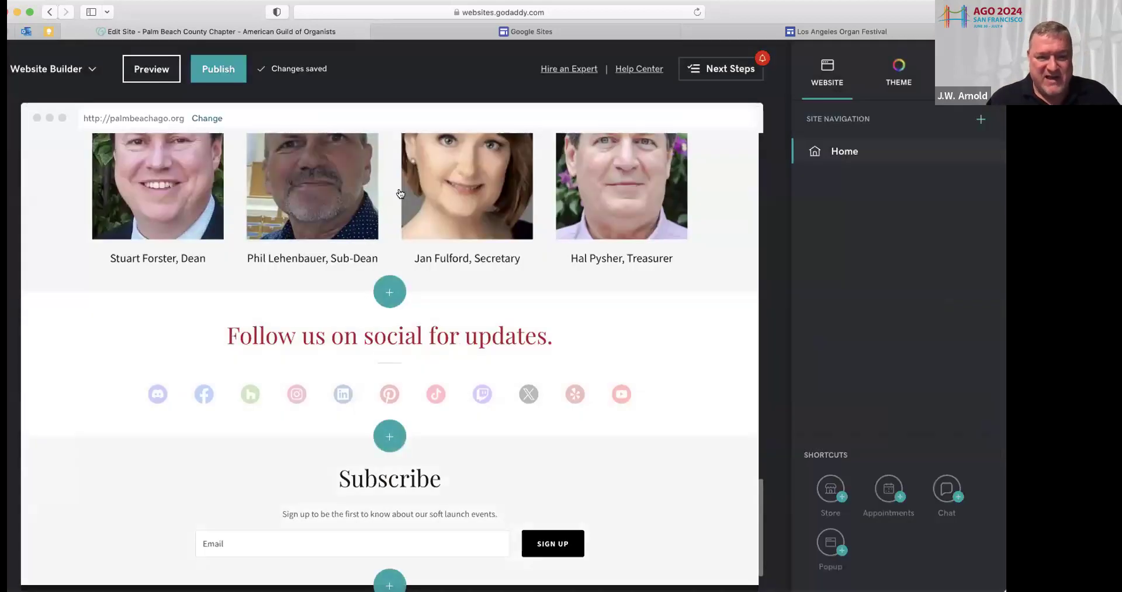
Delete the chapter name text logo from the header banner and confirm with Done
{"action": "scroll", "coordinate": [400, 194], "scroll_direction": "up", "scroll_amount": 1}
{"action": "scroll", "coordinate": [400, 194], "scroll_direction": "up", "scroll_amount": 15}
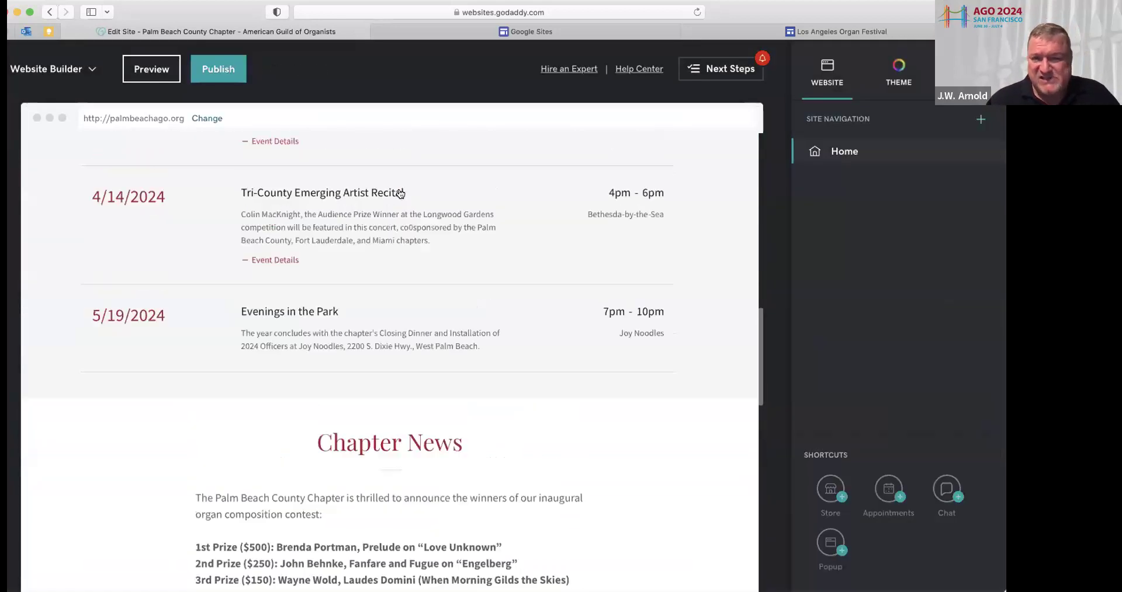
{"action": "scroll", "coordinate": [400, 194], "scroll_direction": "up", "scroll_amount": 10}
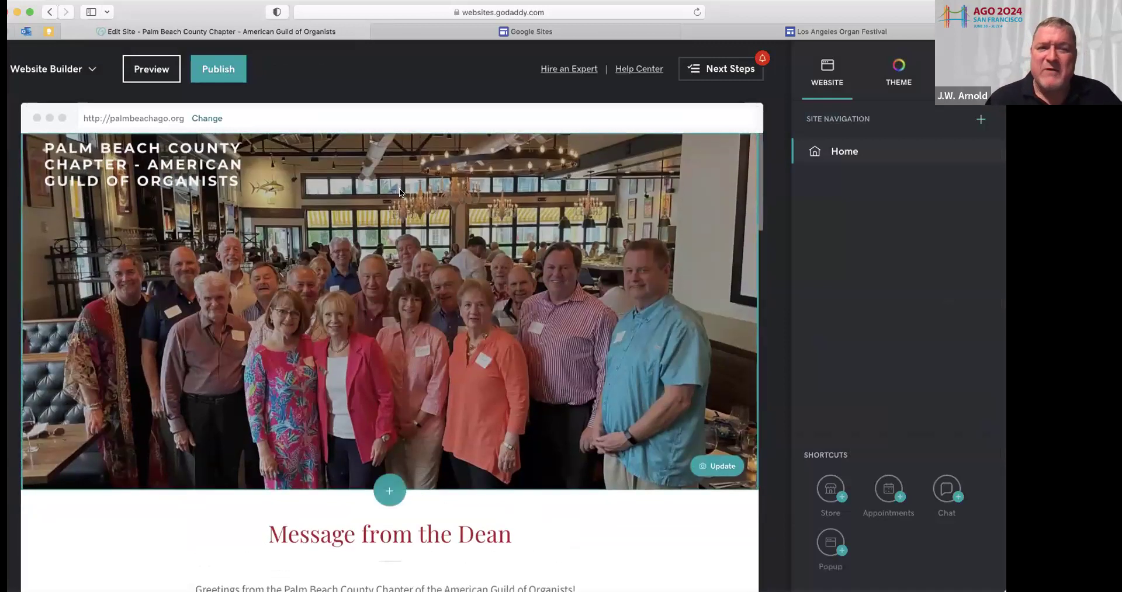
{"action": "left_click", "coordinate": [235, 184]}
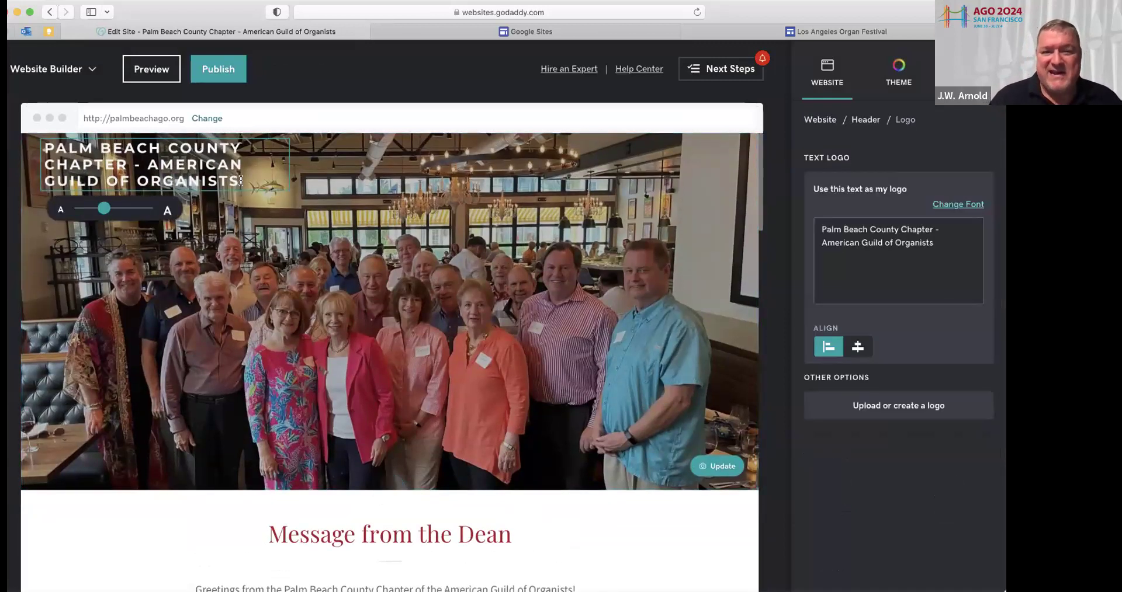
{"action": "left_click_drag", "start_coordinate": [241, 181], "coordinate": [43, 147]}
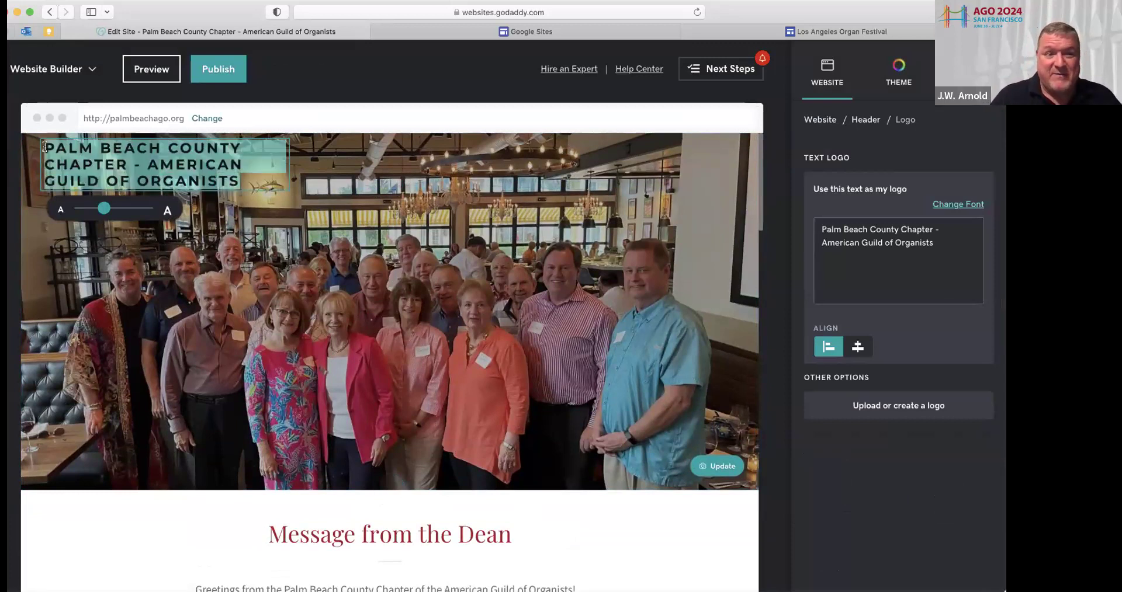
{"action": "key", "text": "BackSpace"}
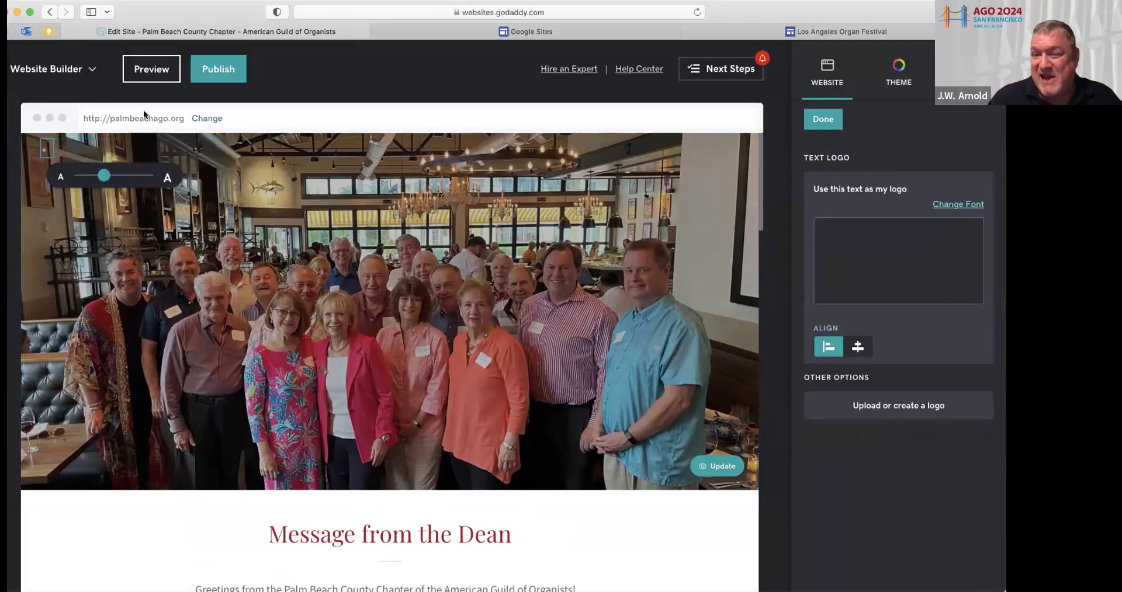
{"action": "left_click", "coordinate": [821, 119]}
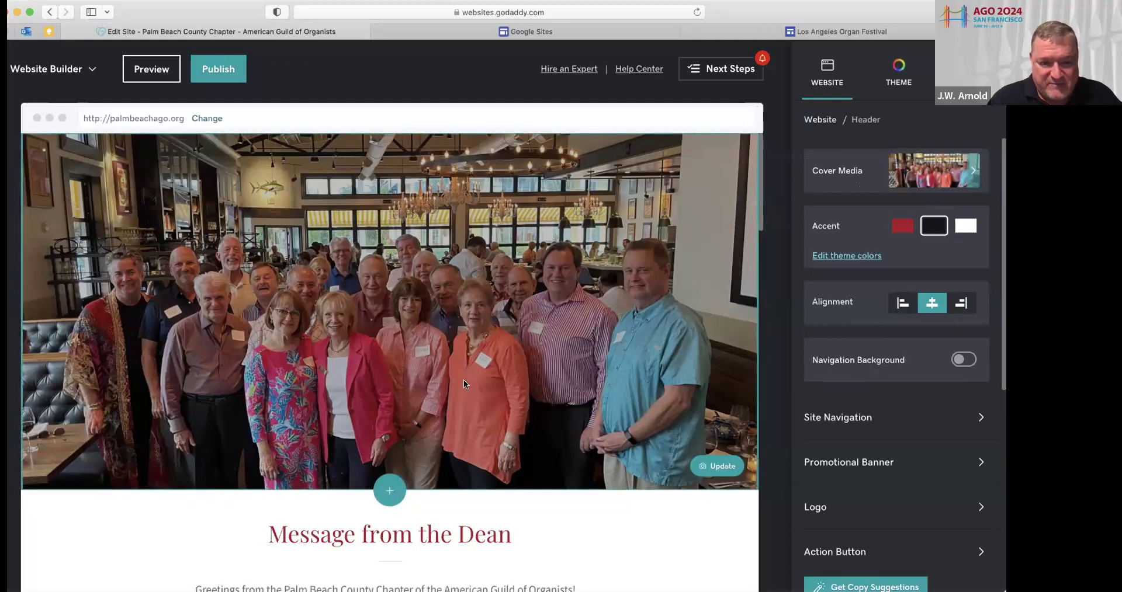
{"action": "left_click", "coordinate": [386, 488]}
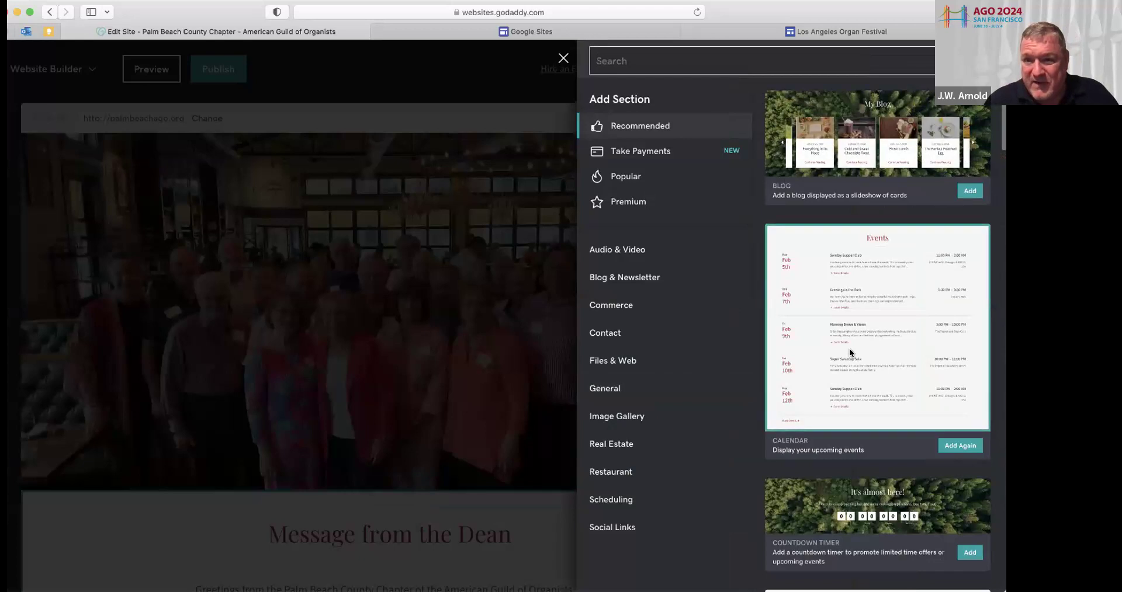
{"action": "scroll", "coordinate": [847, 347], "scroll_direction": "down", "scroll_amount": 6}
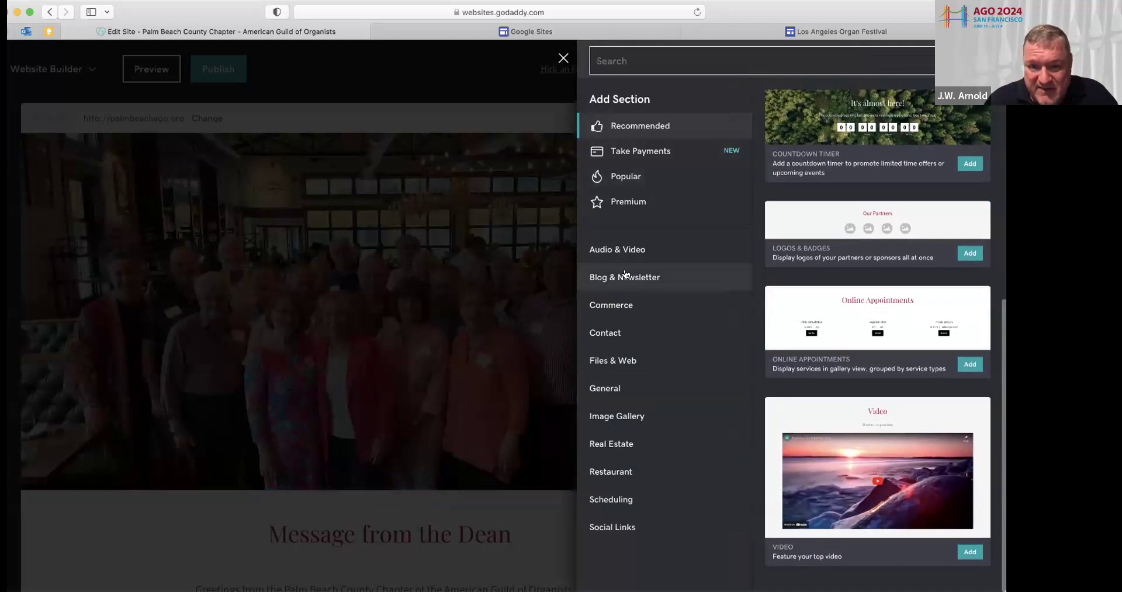
{"action": "left_click", "coordinate": [608, 389]}
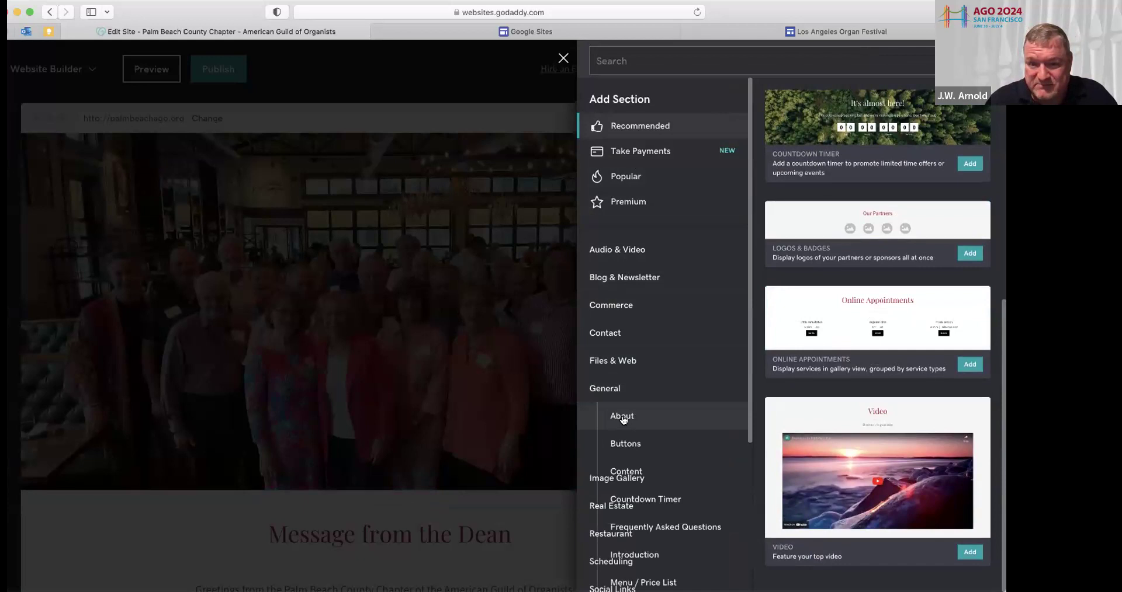
{"action": "scroll", "coordinate": [622, 396], "scroll_direction": "down", "scroll_amount": 3}
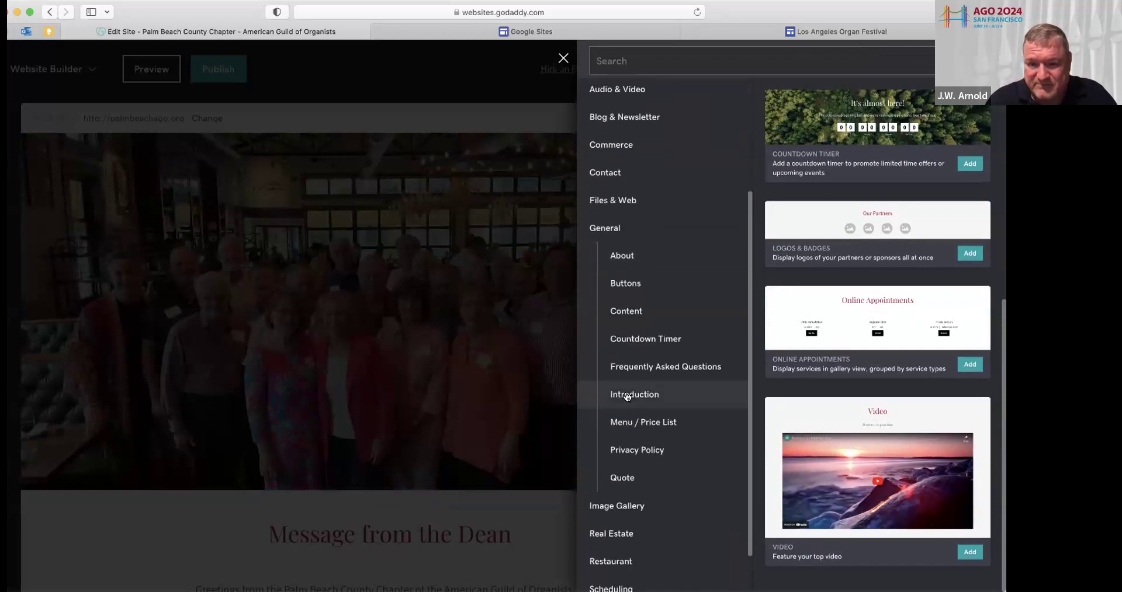
{"action": "left_click", "coordinate": [628, 396]}
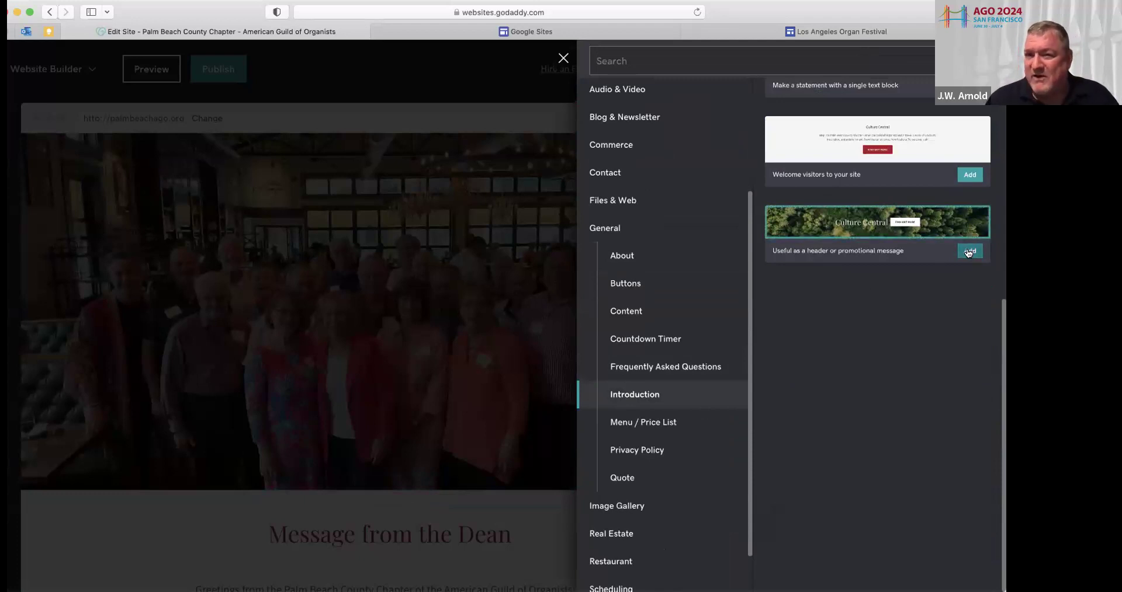
{"action": "scroll", "coordinate": [923, 222], "scroll_direction": "up", "scroll_amount": 7}
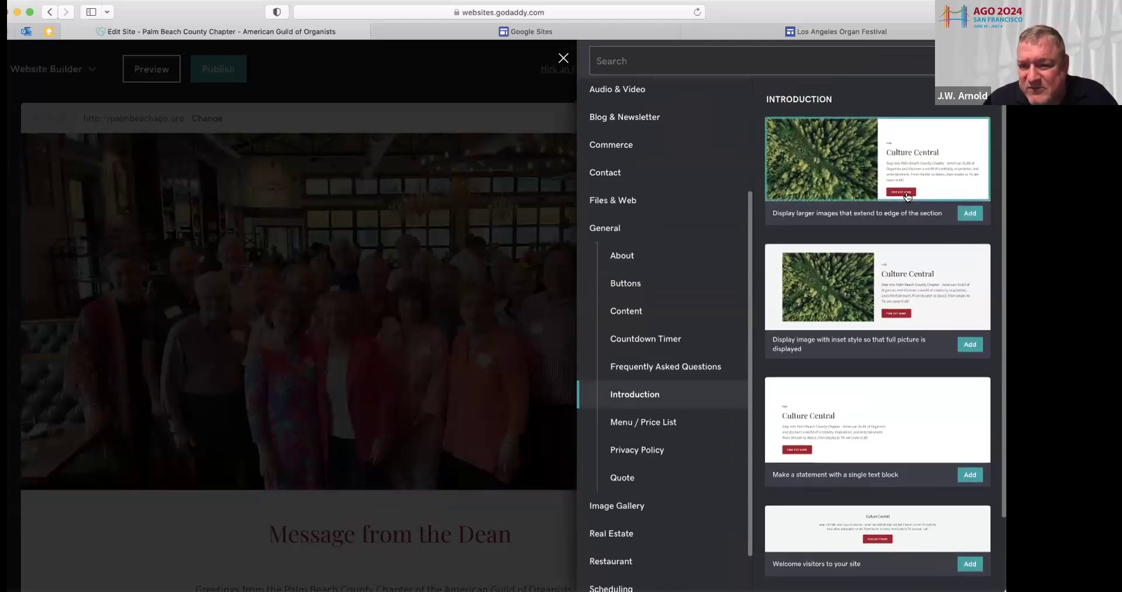
{"action": "scroll", "coordinate": [907, 197], "scroll_direction": "down", "scroll_amount": 2}
{"action": "scroll", "coordinate": [907, 197], "scroll_direction": "down", "scroll_amount": 1}
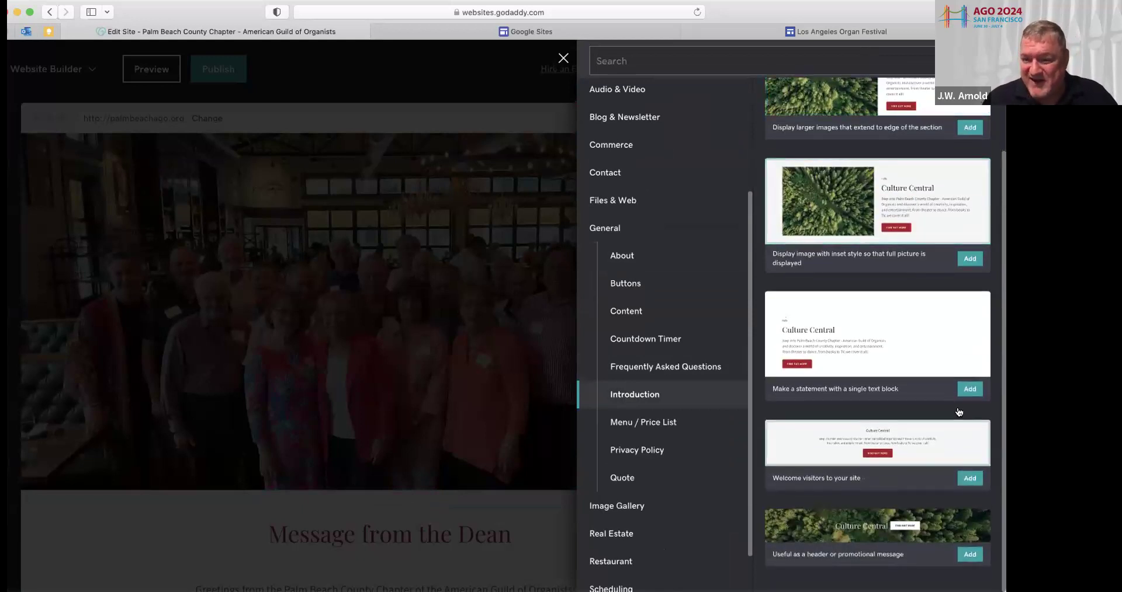
{"action": "left_click", "coordinate": [966, 557]}
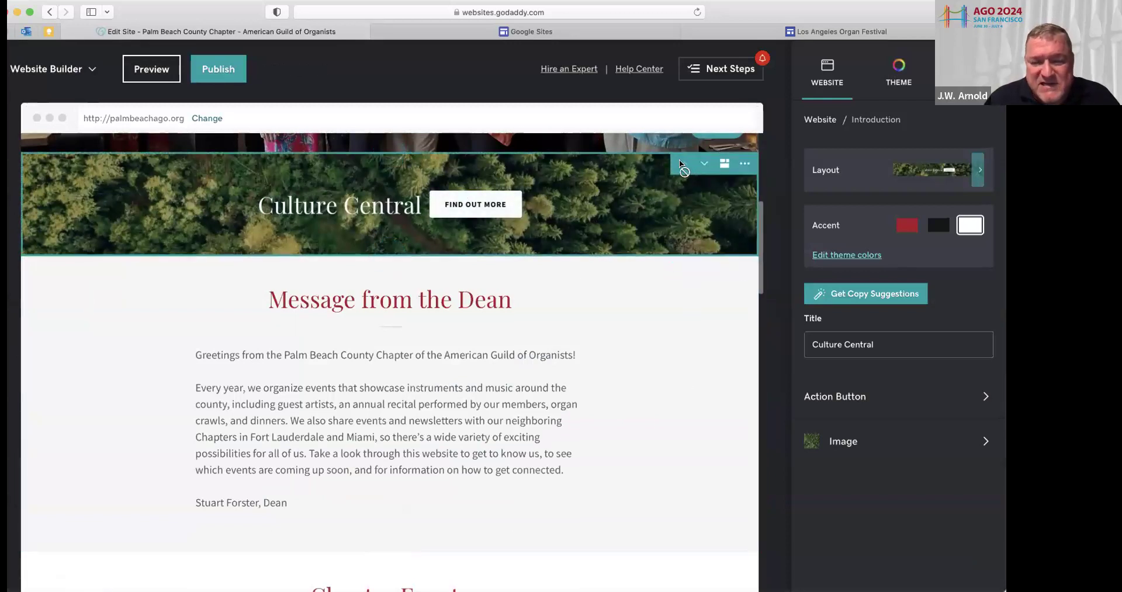
{"action": "scroll", "coordinate": [679, 160], "scroll_direction": "up", "scroll_amount": 5}
{"action": "scroll", "coordinate": [679, 163], "scroll_direction": "up", "scroll_amount": 1}
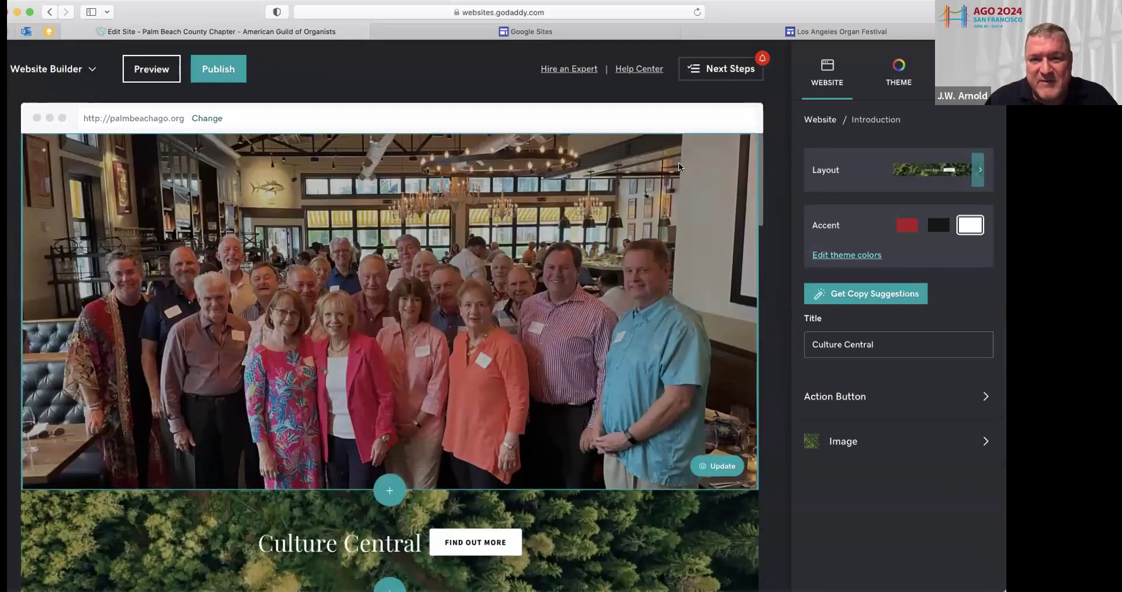
{"action": "scroll", "coordinate": [636, 348], "scroll_direction": "down", "scroll_amount": 3}
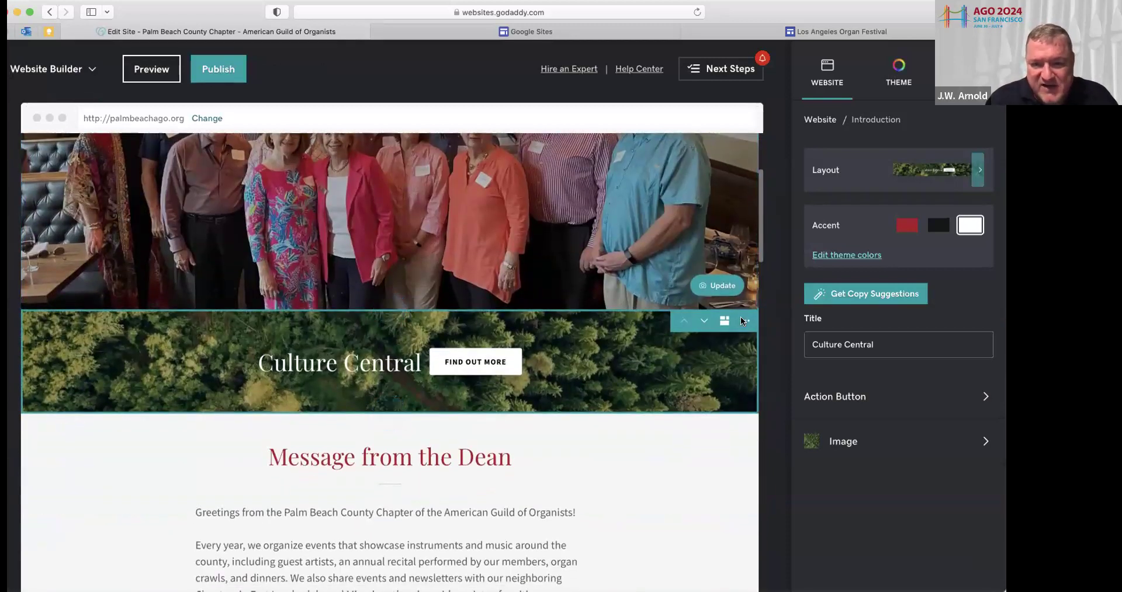
{"action": "left_click", "coordinate": [743, 320]}
{"action": "left_click", "coordinate": [735, 377]}
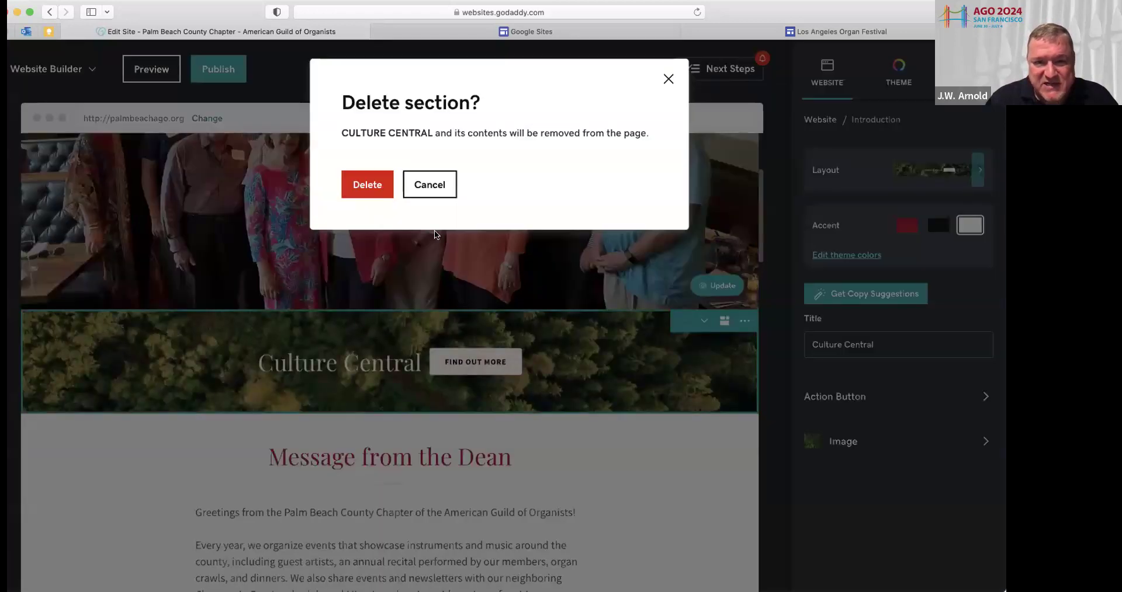
{"action": "left_click", "coordinate": [379, 188]}
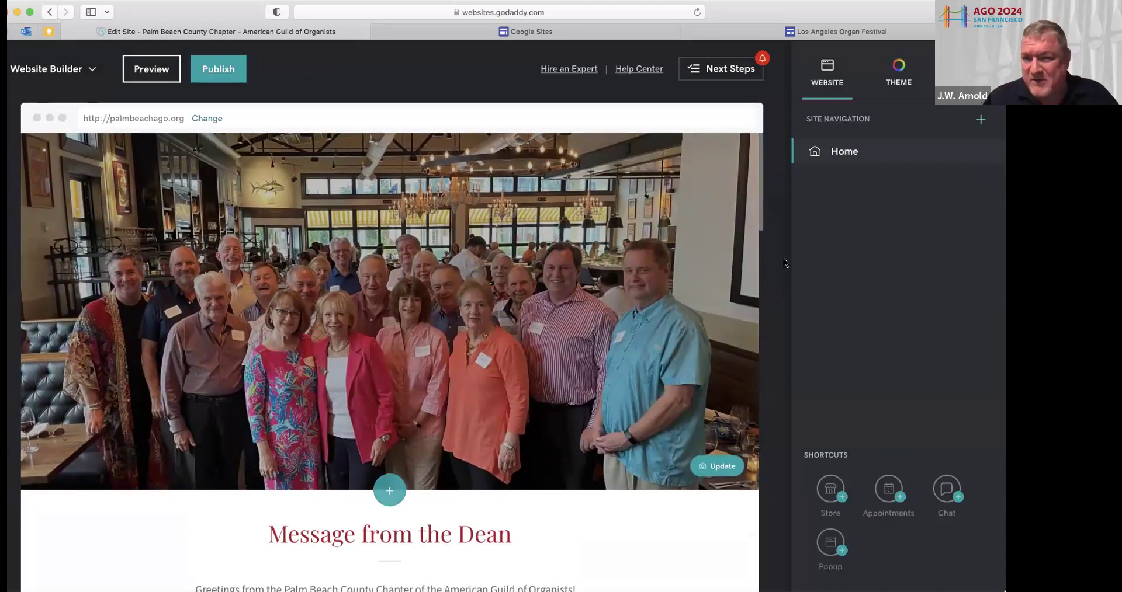
Leave the header cover photo's Image Description empty, removing the typed chapter name text
{"action": "left_click", "coordinate": [608, 251]}
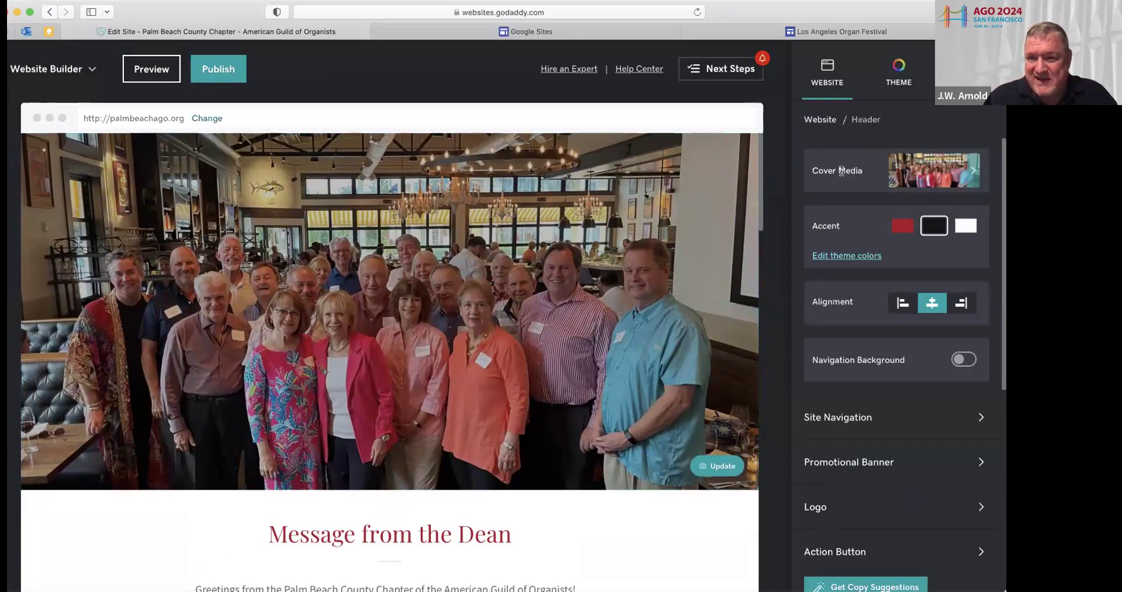
{"action": "left_click", "coordinate": [899, 171]}
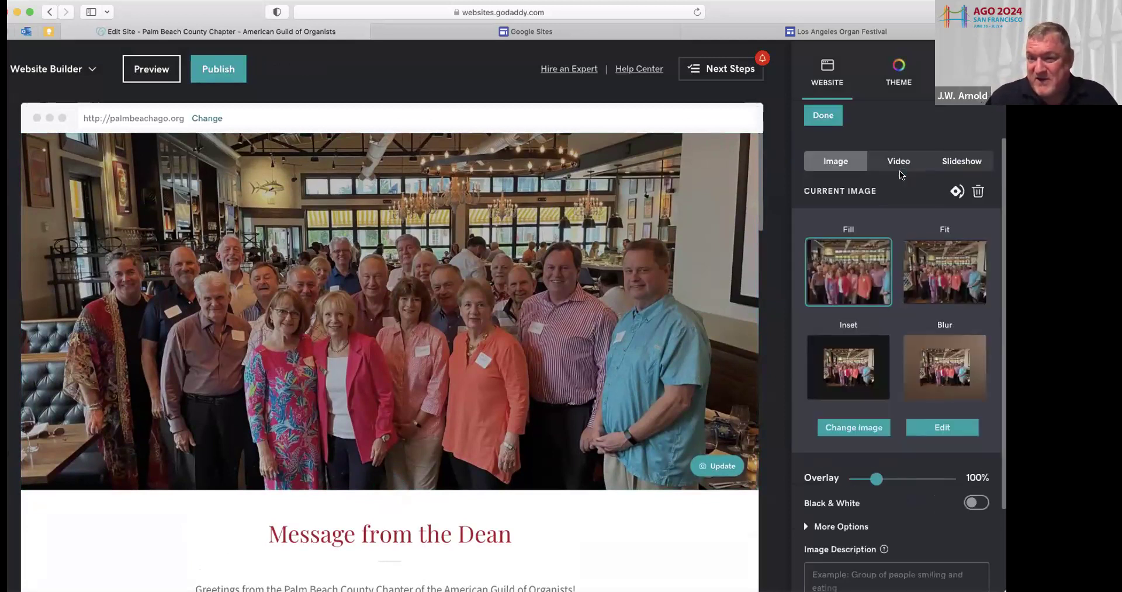
{"action": "scroll", "coordinate": [864, 275], "scroll_direction": "down", "scroll_amount": 3}
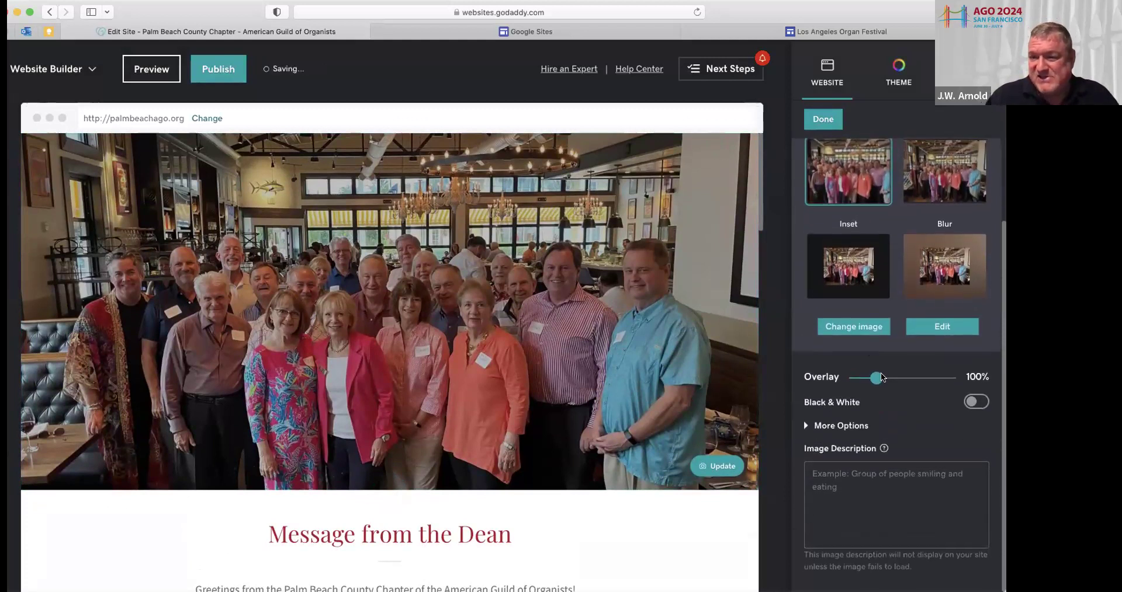
{"action": "left_click", "coordinate": [812, 475]}
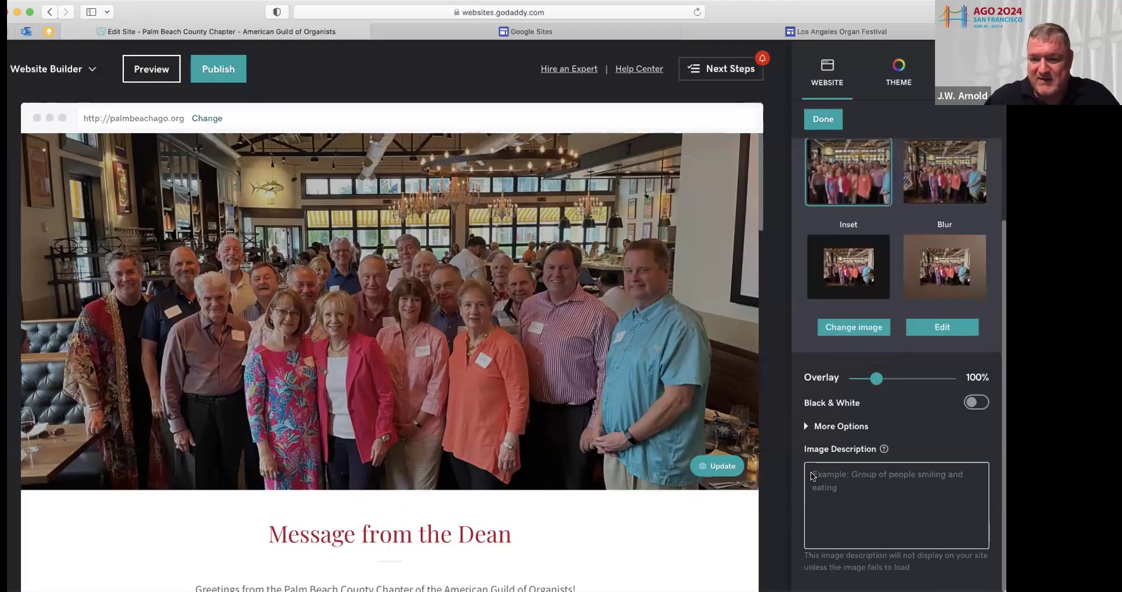
{"action": "type", "text": "Palm"}
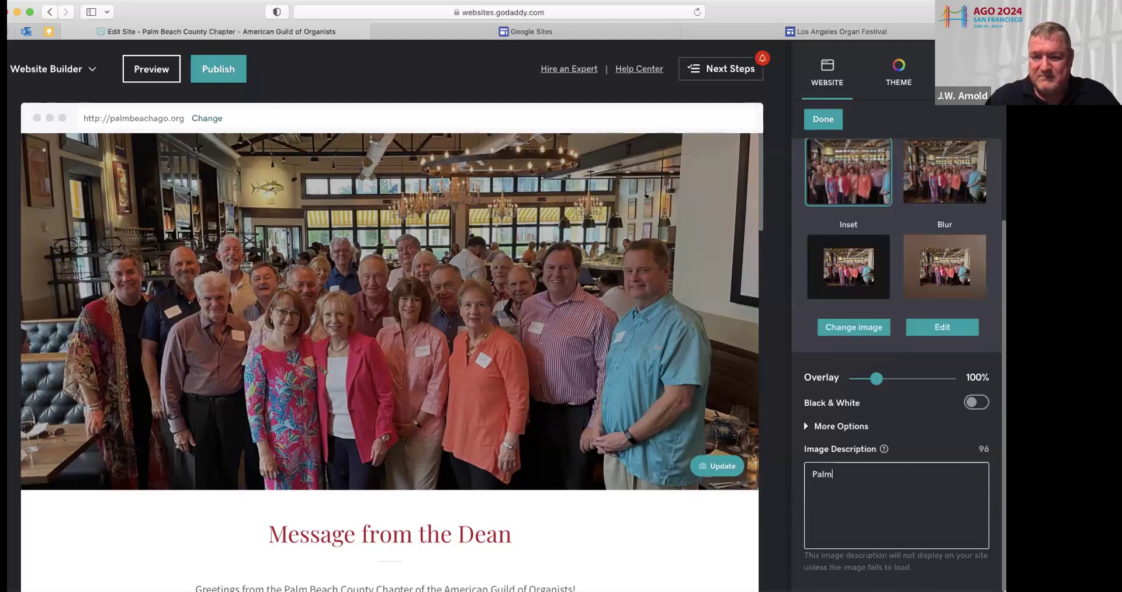
{"action": "type", "text": " Beach County Chapter "}
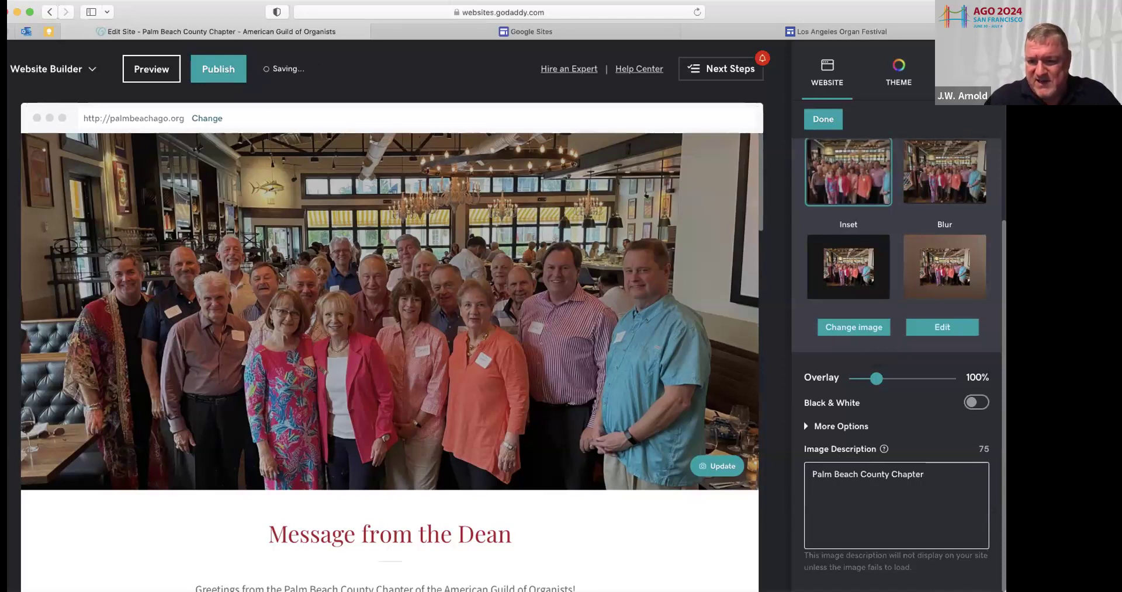
{"action": "type", "text": "Amer"}
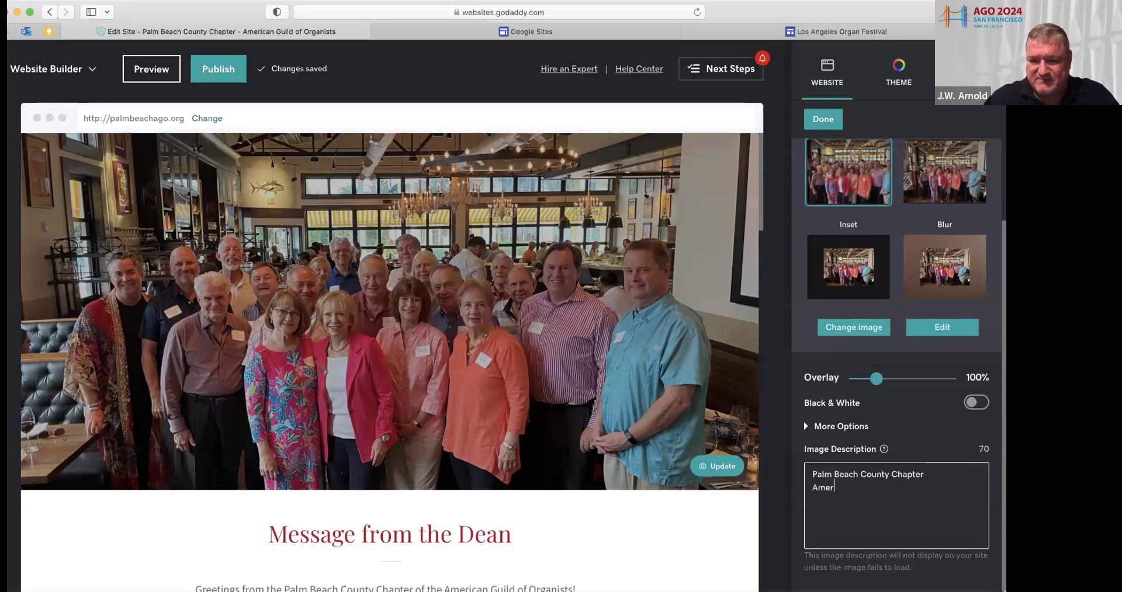
{"action": "type", "text": "ican Guild of"}
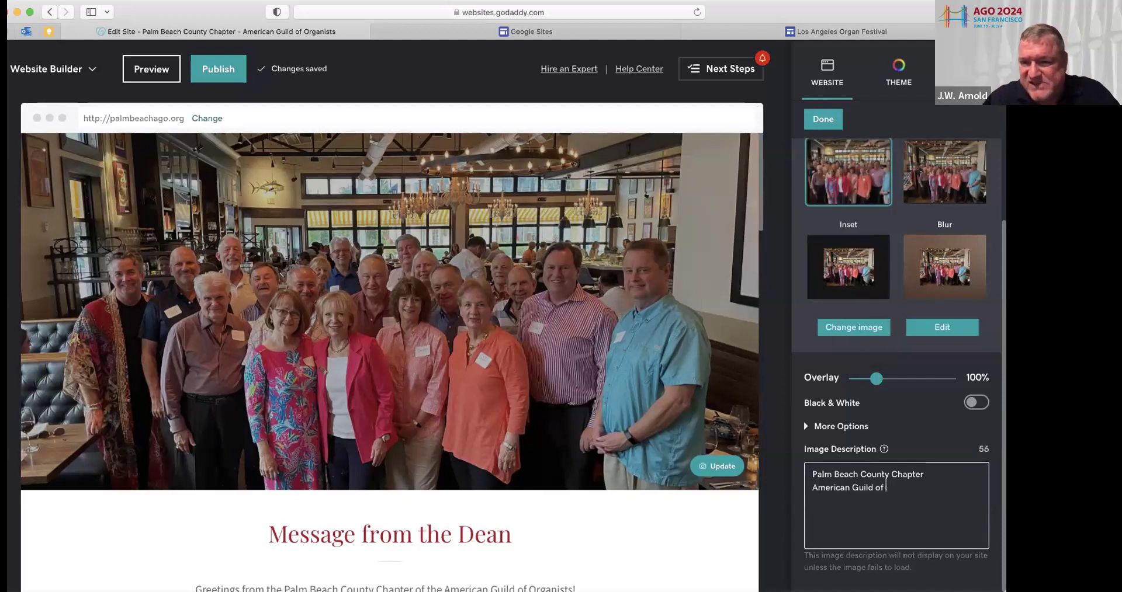
{"action": "key", "text": "BackSpace"}
{"action": "key", "text": "BackSpace"}
{"action": "key", "text": "BackSpace"}
{"action": "key", "text": "BackSpace"}
{"action": "key", "text": "BackSpace"}
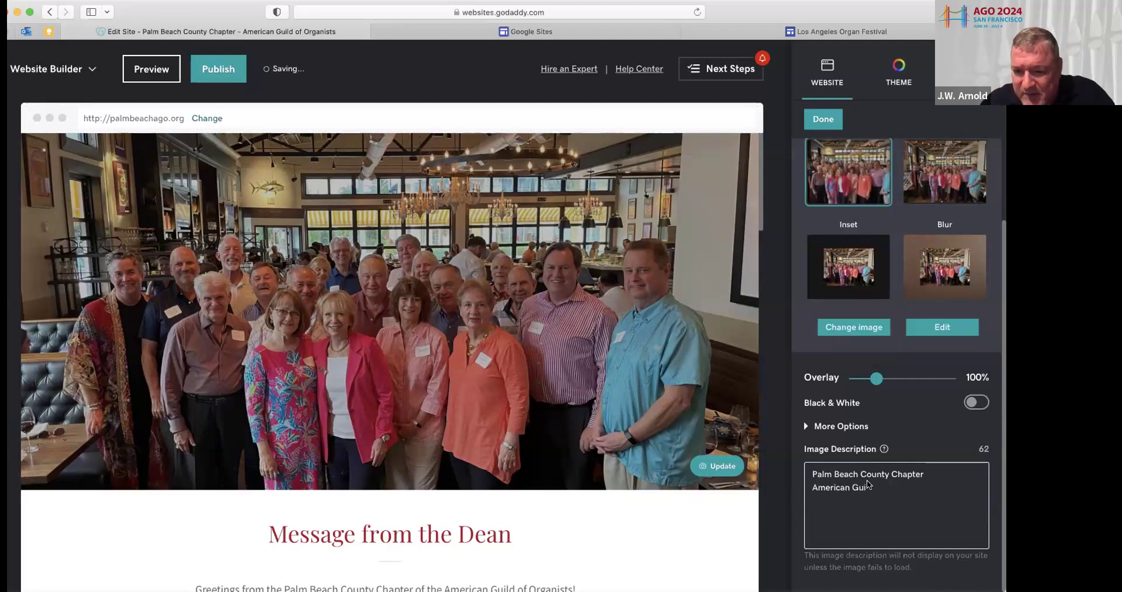
{"action": "key", "text": "super+a"}
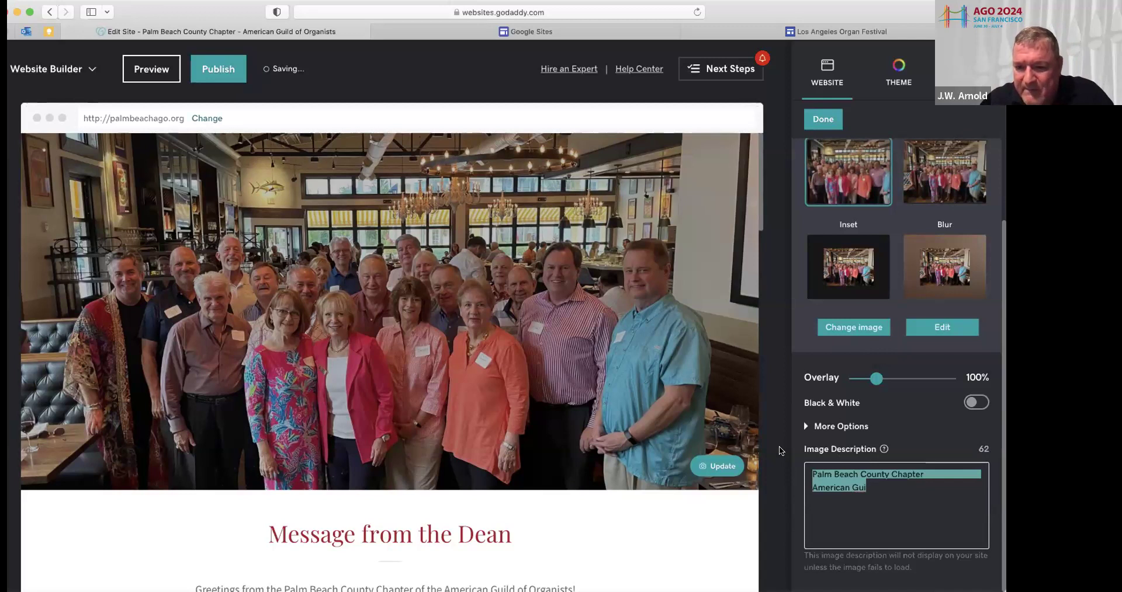
{"action": "key", "text": "BackSpace"}
{"action": "scroll", "coordinate": [882, 356], "scroll_direction": "up", "scroll_amount": 3}
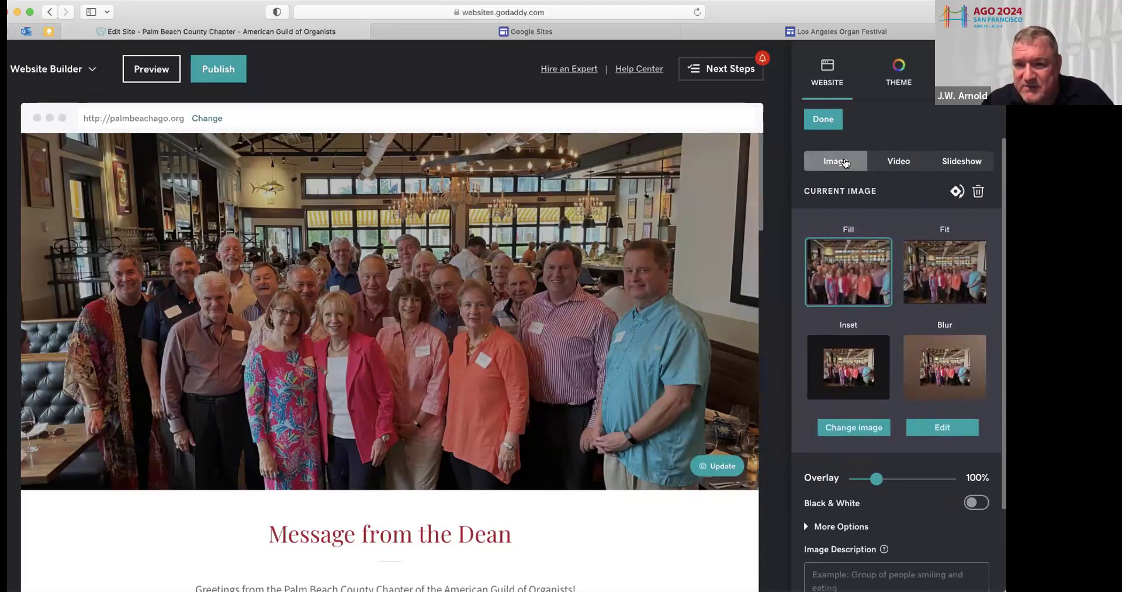
Switch the header cover media from a single image to an empty slideshow
{"action": "left_click", "coordinate": [898, 163]}
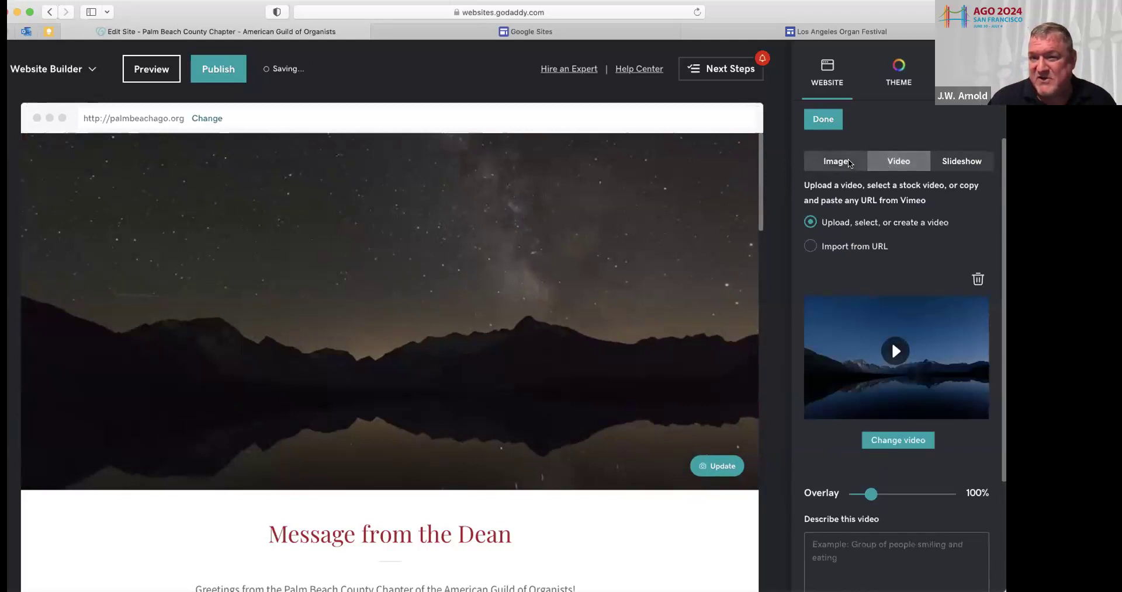
{"action": "left_click", "coordinate": [966, 159]}
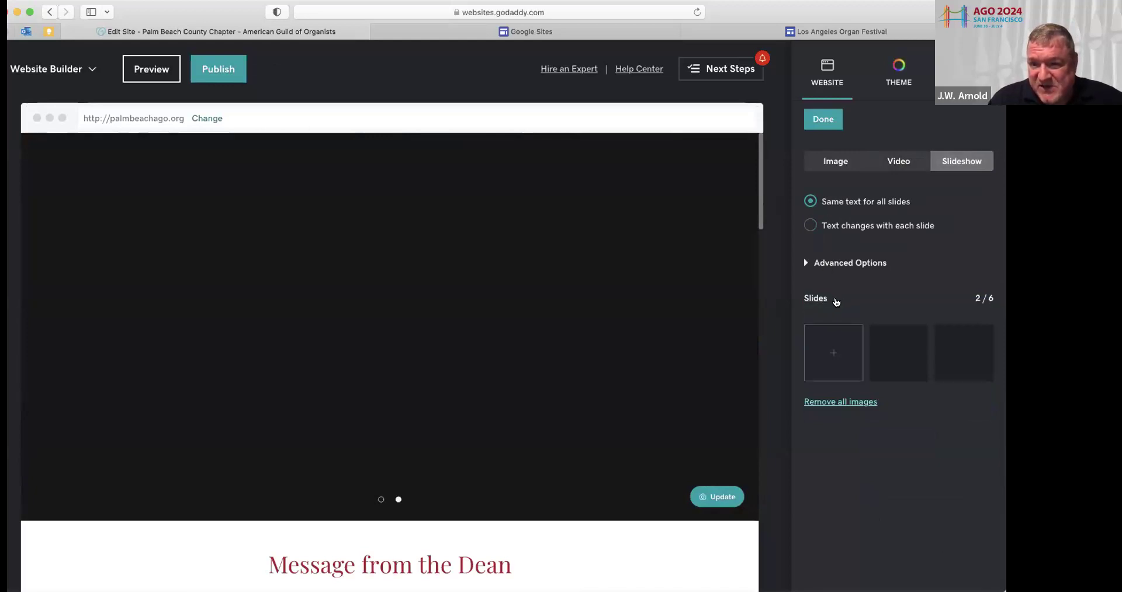
Upload a new image from the computer into the slideshow image picker
{"action": "left_click", "coordinate": [832, 353]}
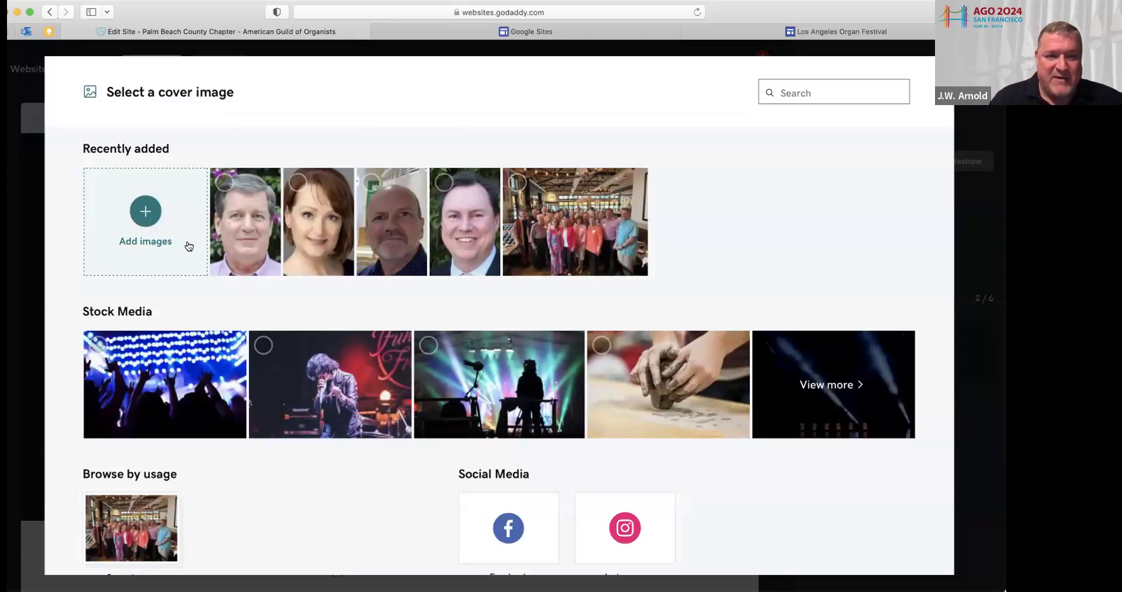
{"action": "left_click", "coordinate": [143, 211]}
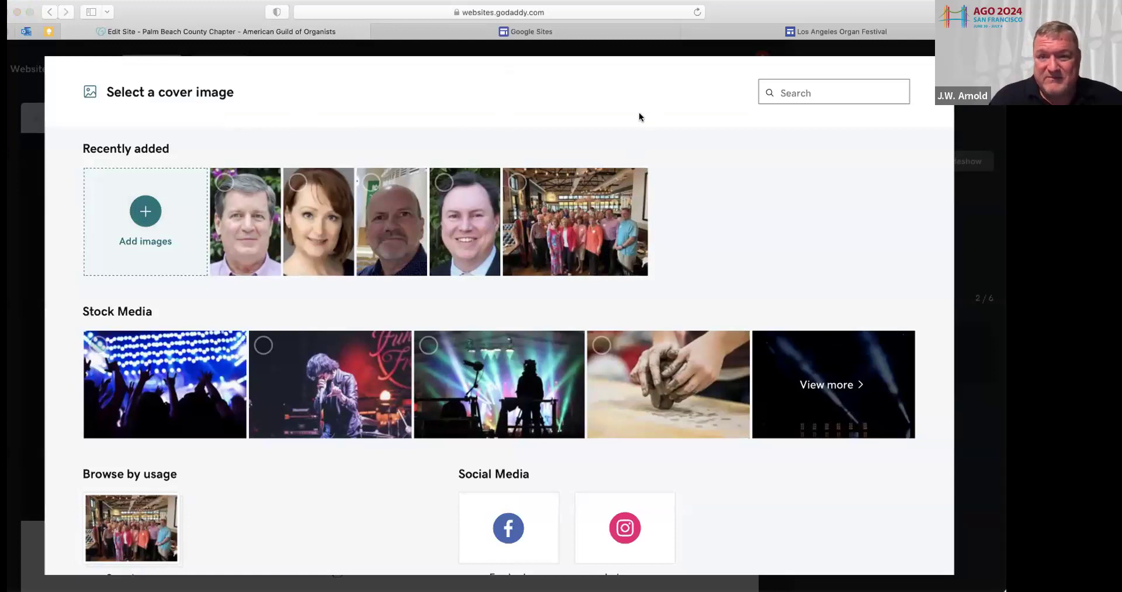
{"action": "left_click", "coordinate": [716, 291]}
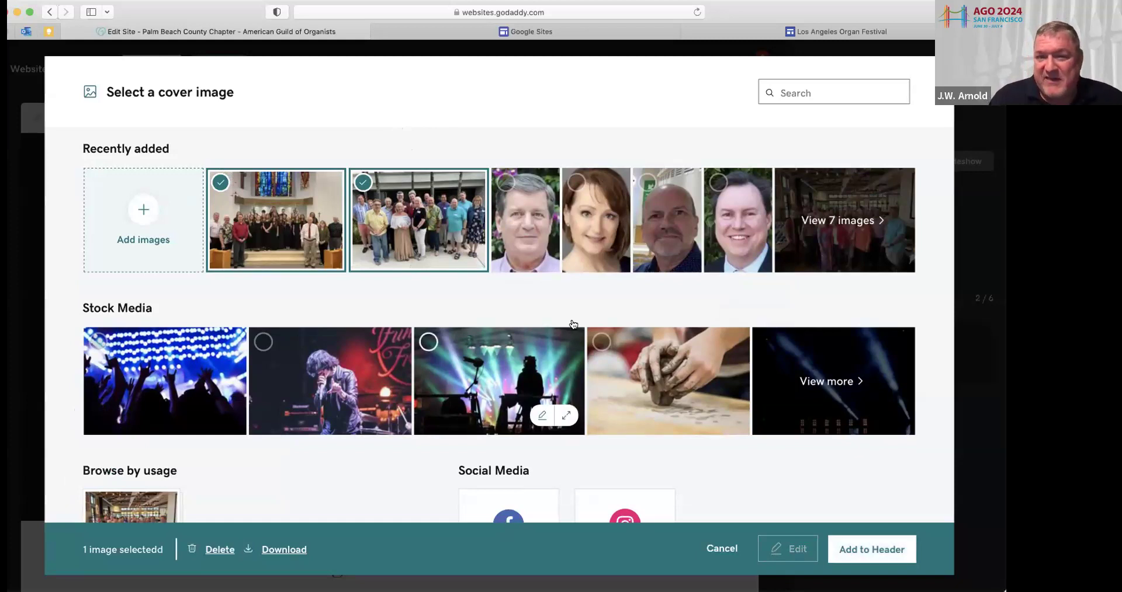
Add the choir, group and restaurant group photos to the header slideshow
{"action": "left_click", "coordinate": [840, 221]}
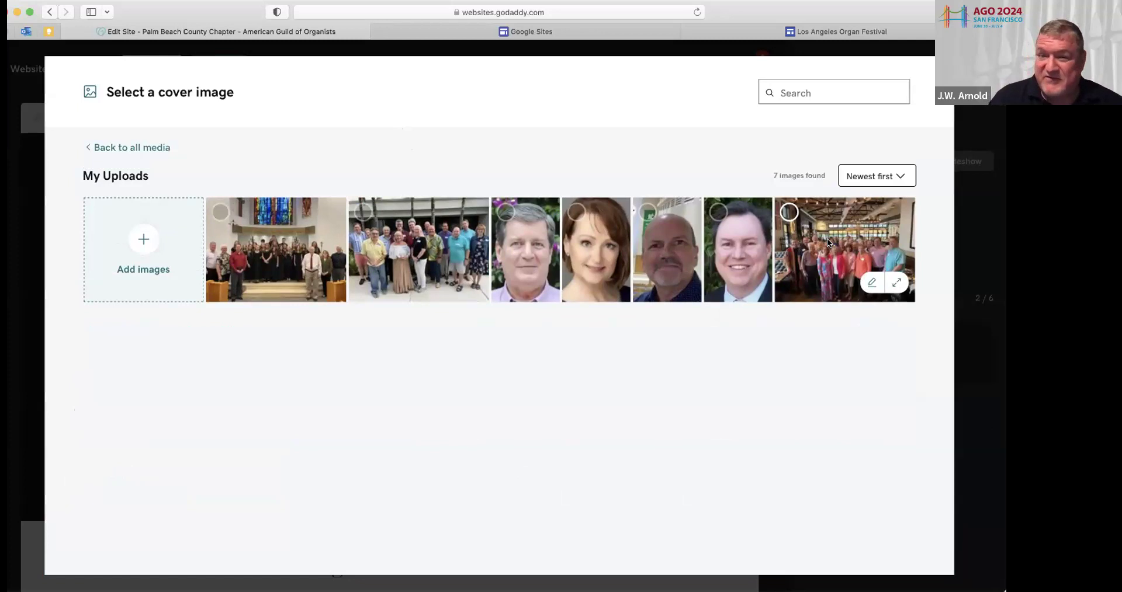
{"action": "left_click", "coordinate": [255, 212]}
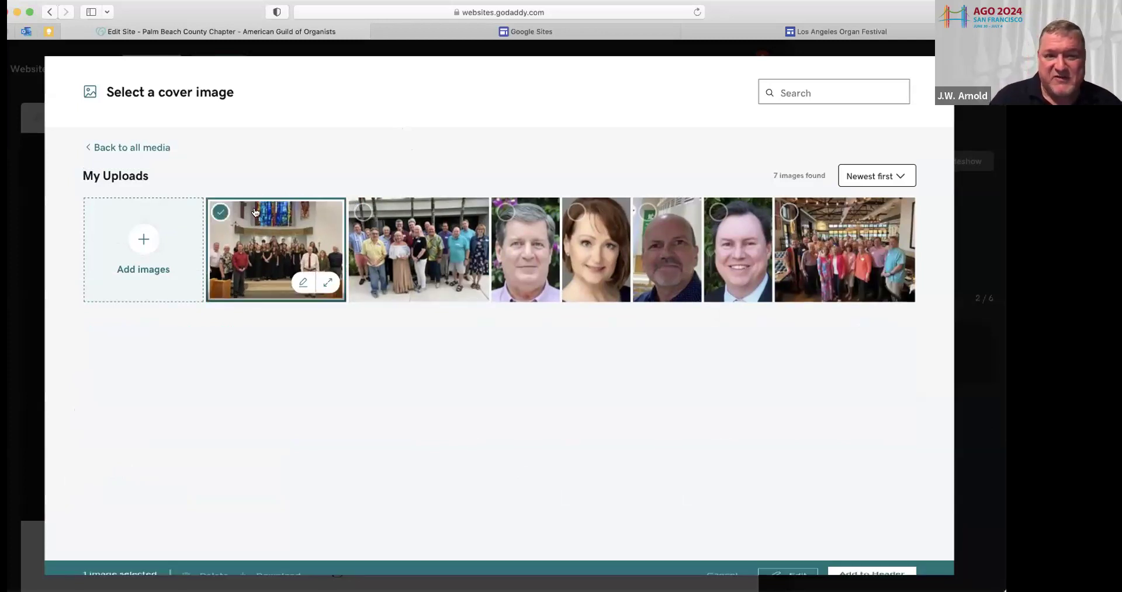
{"action": "left_click", "coordinate": [365, 211]}
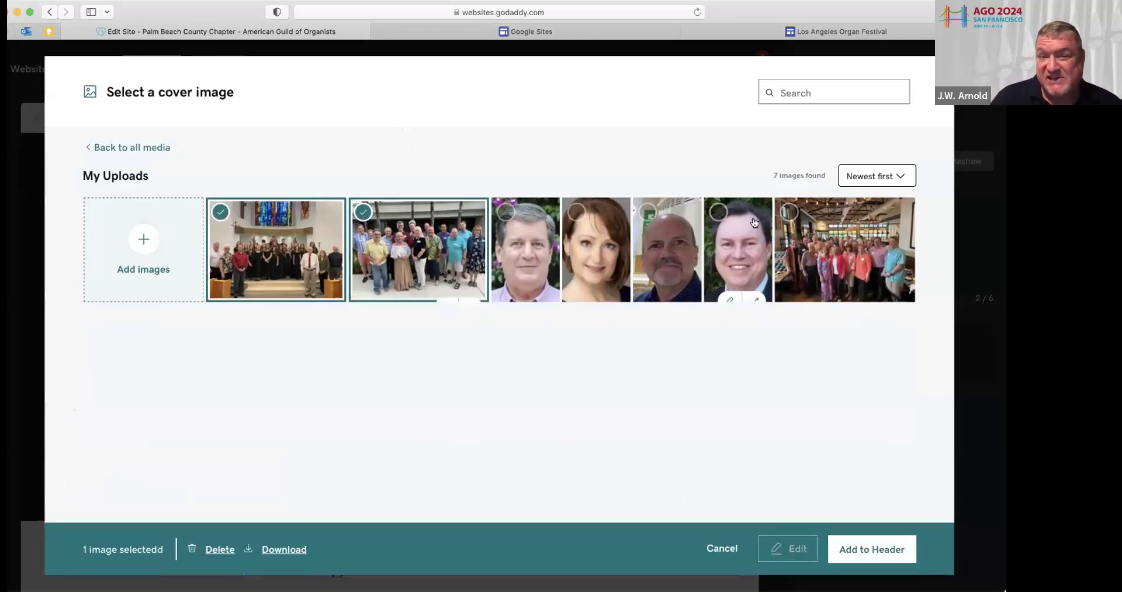
{"action": "left_click", "coordinate": [788, 215]}
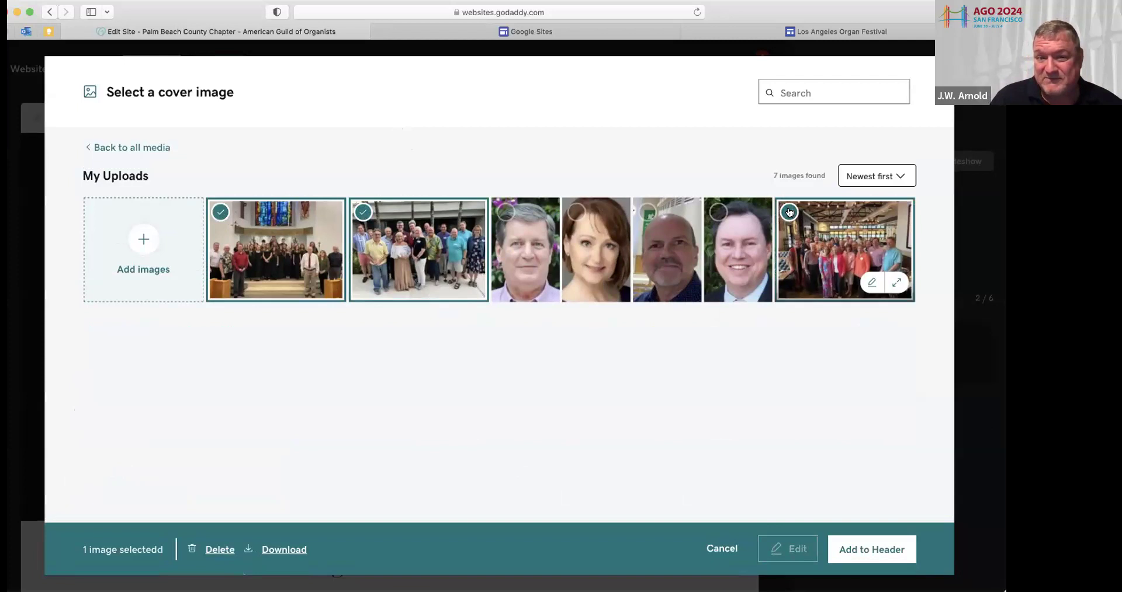
{"action": "left_click", "coordinate": [871, 549]}
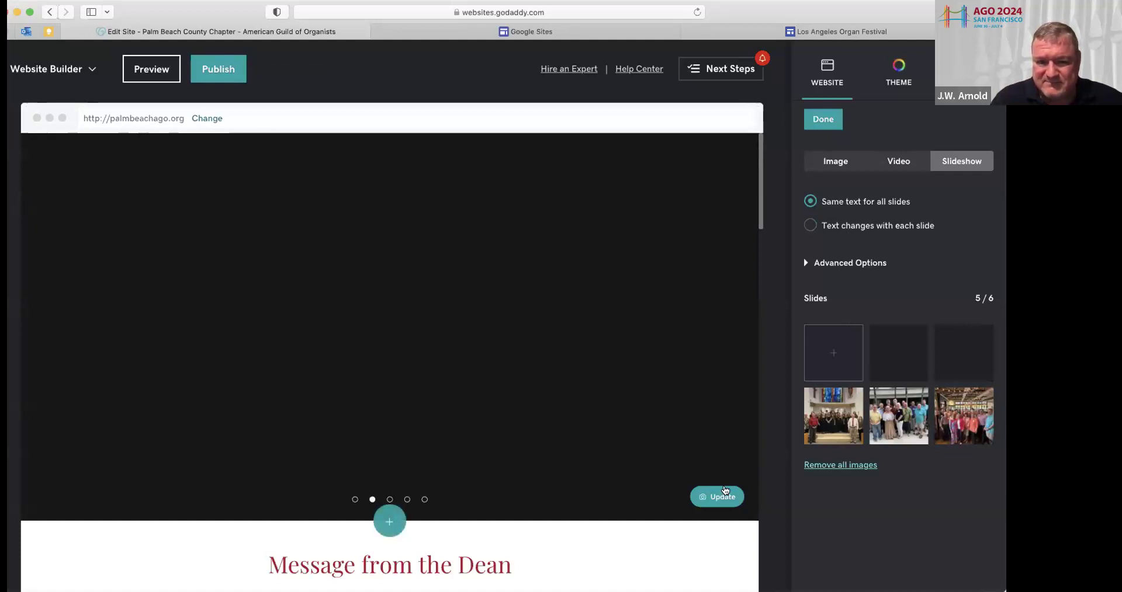
{"action": "left_click", "coordinate": [723, 492]}
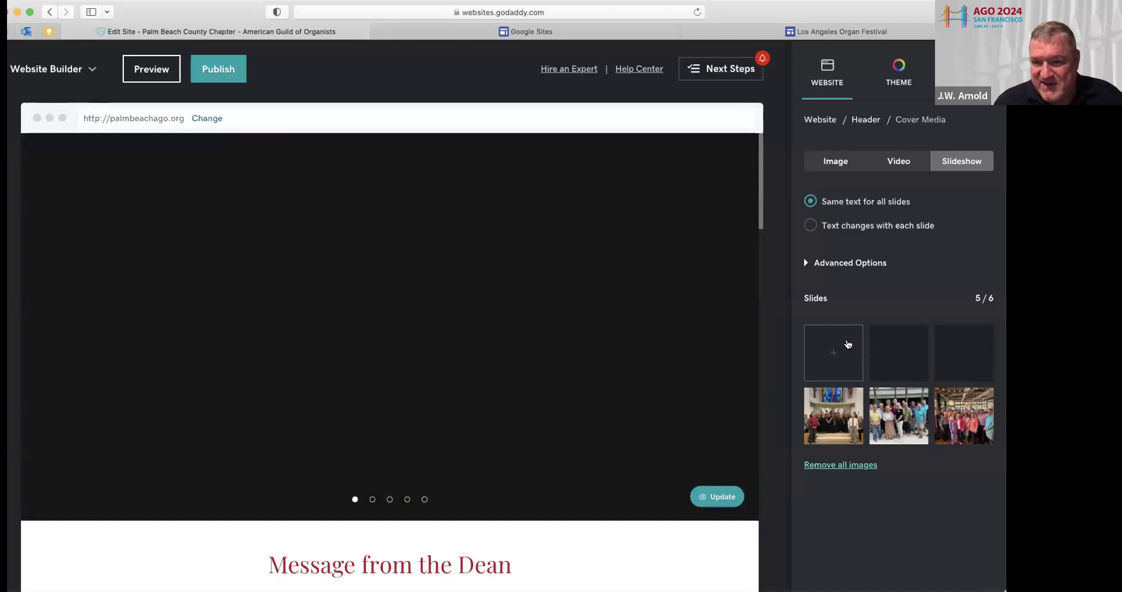
Remove all images from the header slideshow, leaving 0 of 6 slides
{"action": "left_click", "coordinate": [847, 345]}
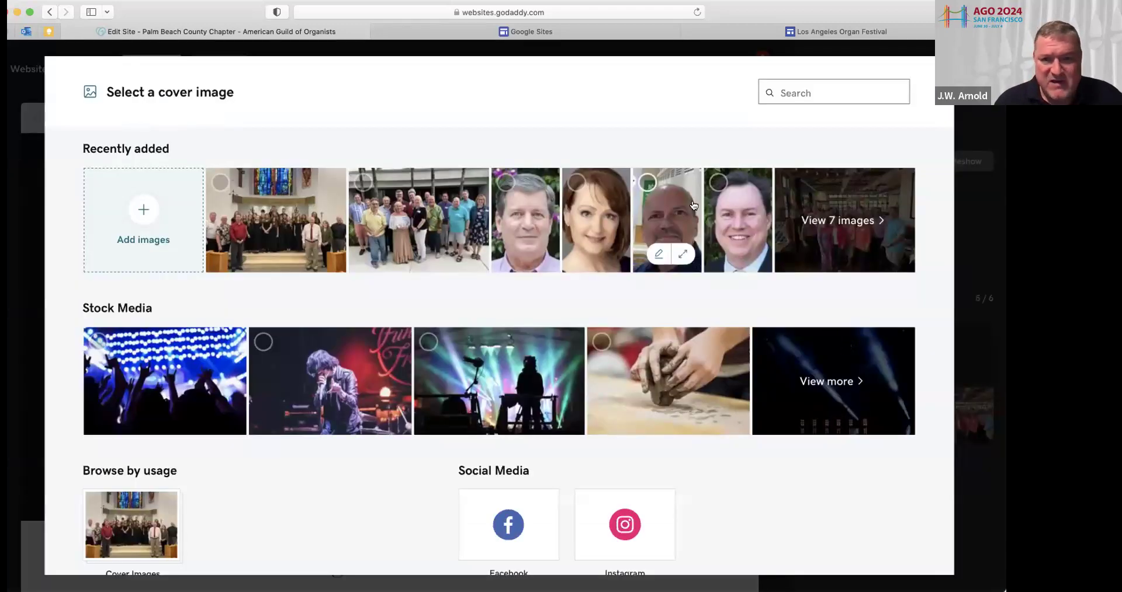
{"action": "left_click", "coordinate": [933, 72]}
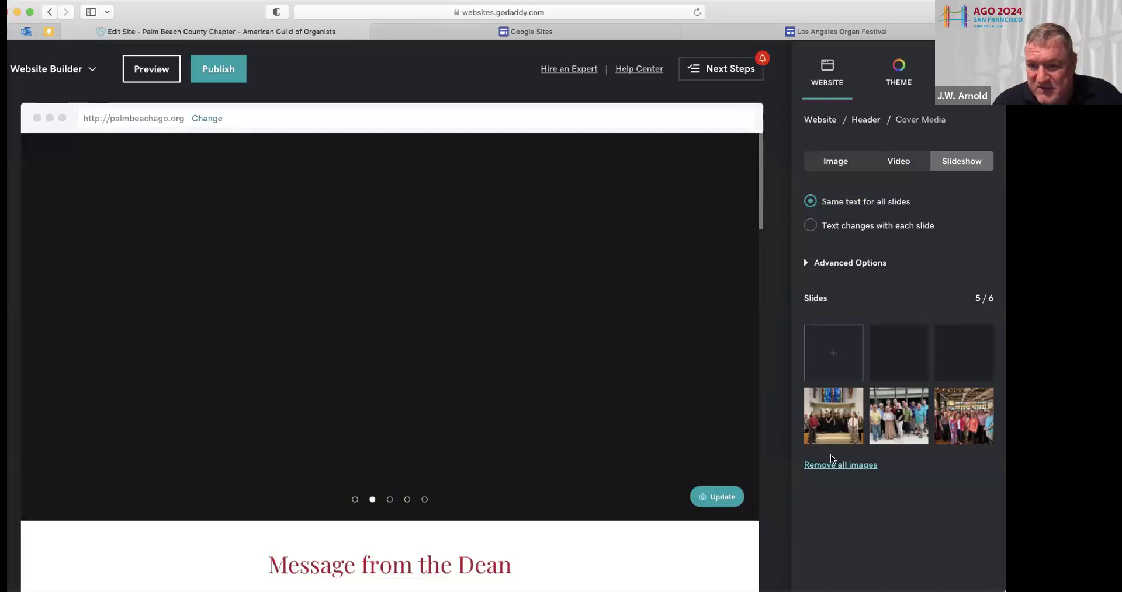
{"action": "left_click", "coordinate": [831, 354]}
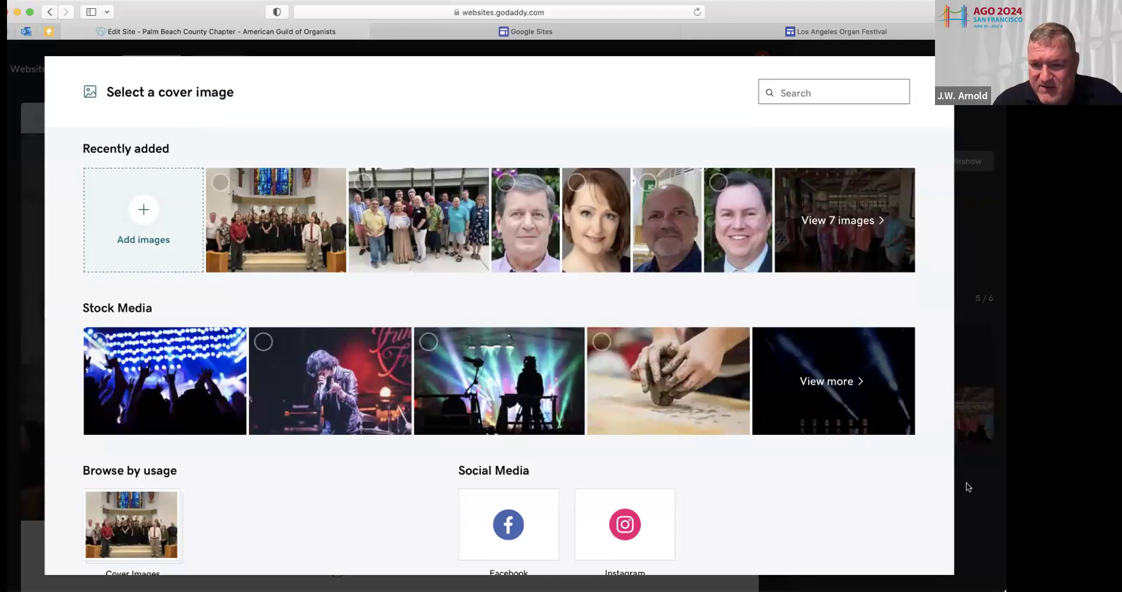
{"action": "left_click", "coordinate": [936, 70]}
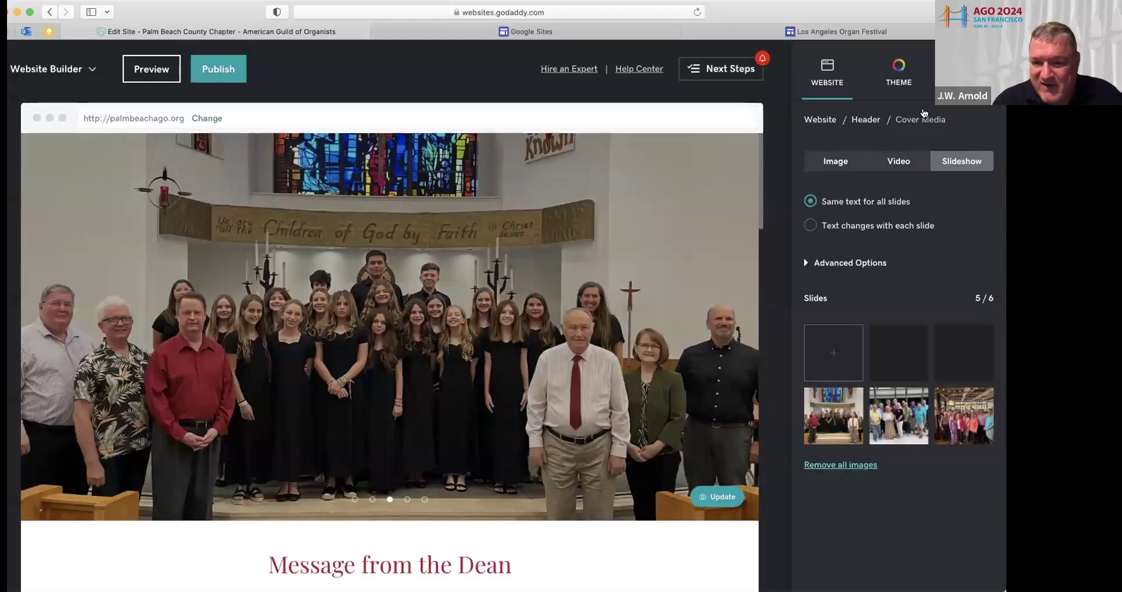
{"action": "left_click", "coordinate": [839, 465]}
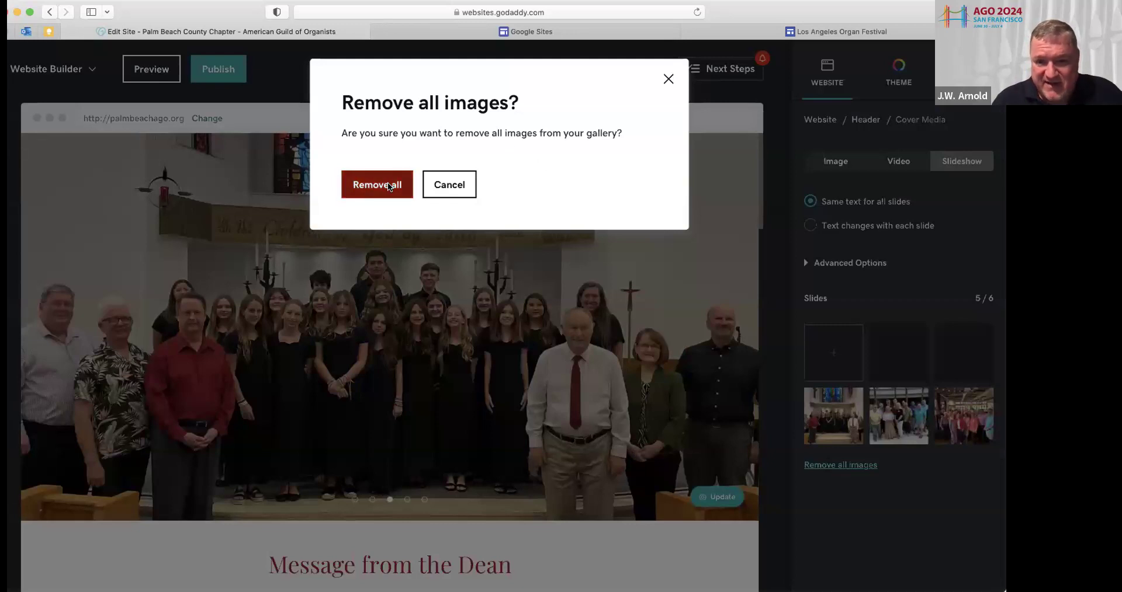
{"action": "left_click", "coordinate": [388, 182]}
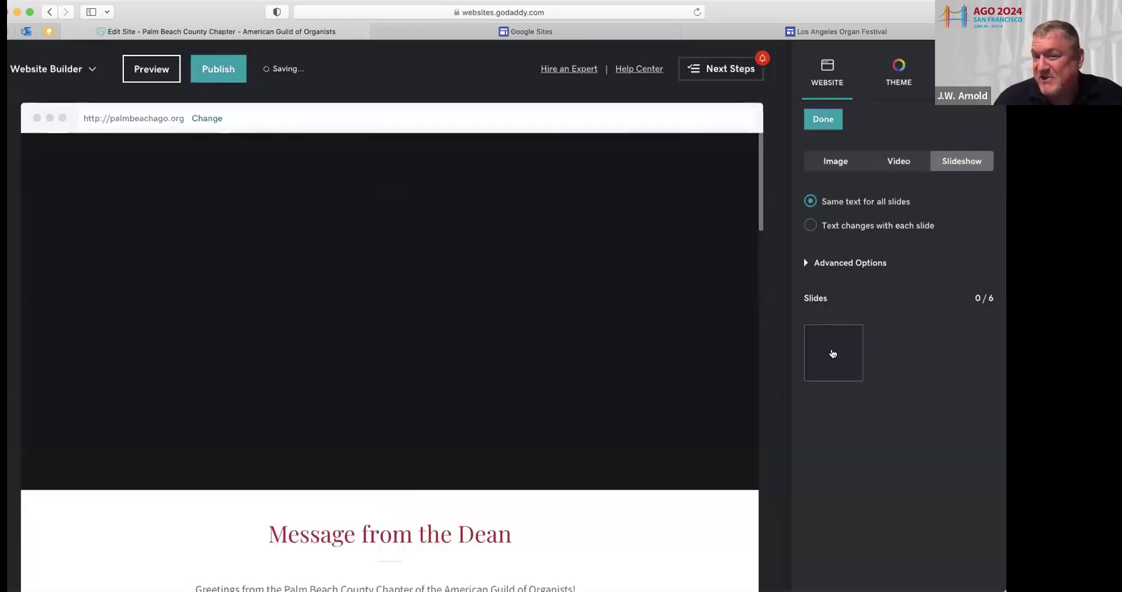
{"action": "left_click", "coordinate": [833, 353]}
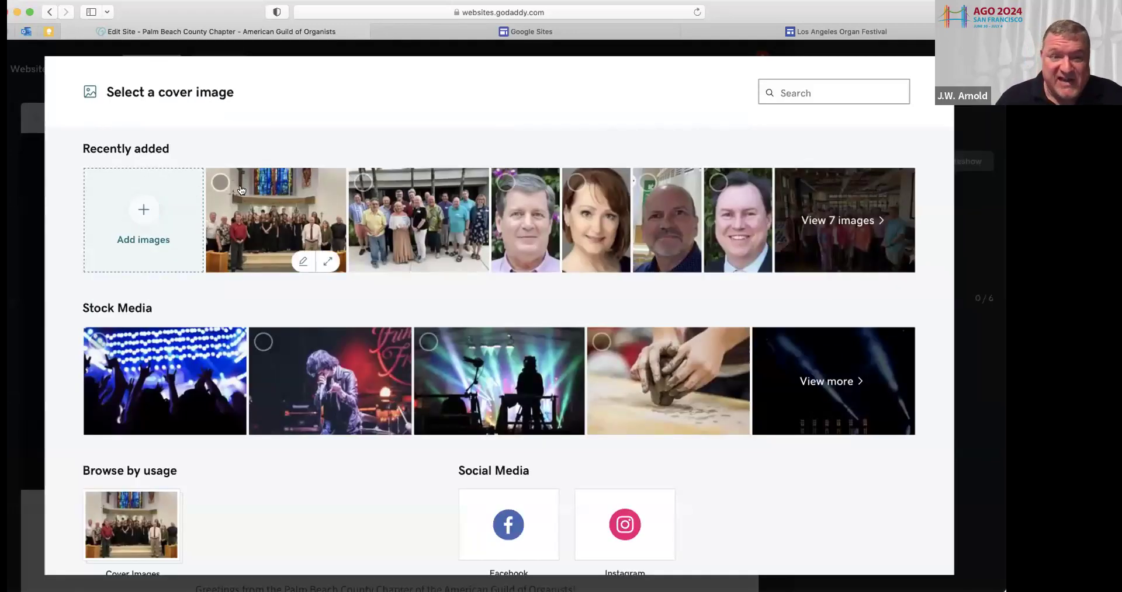
Refill the slideshow with group, choir, organ console, small group and indoor group photos
{"action": "left_click", "coordinate": [342, 186]}
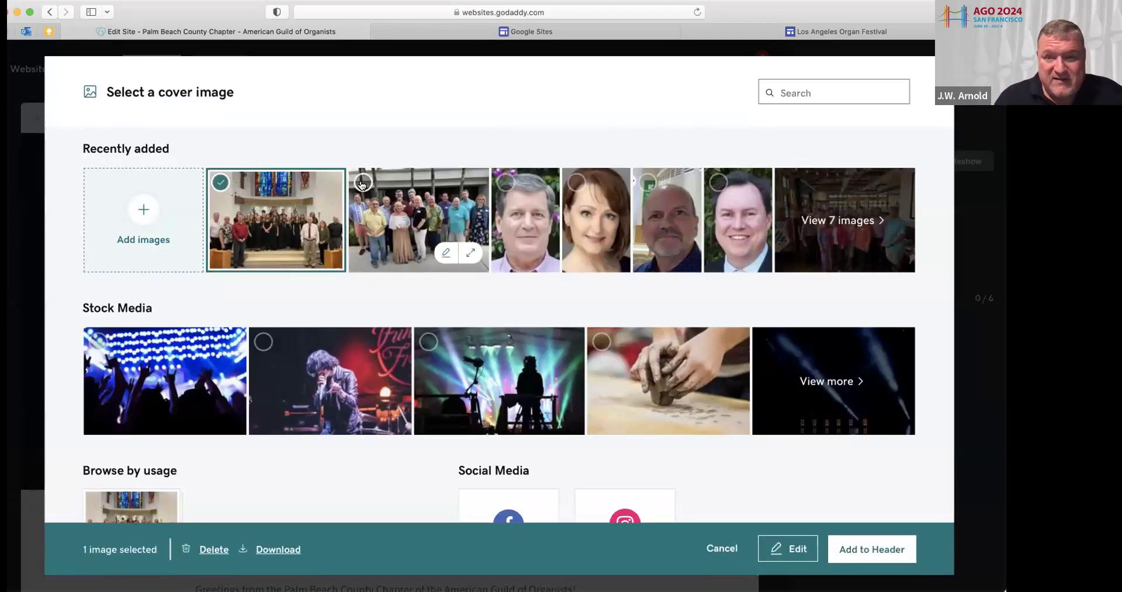
{"action": "left_click", "coordinate": [362, 185]}
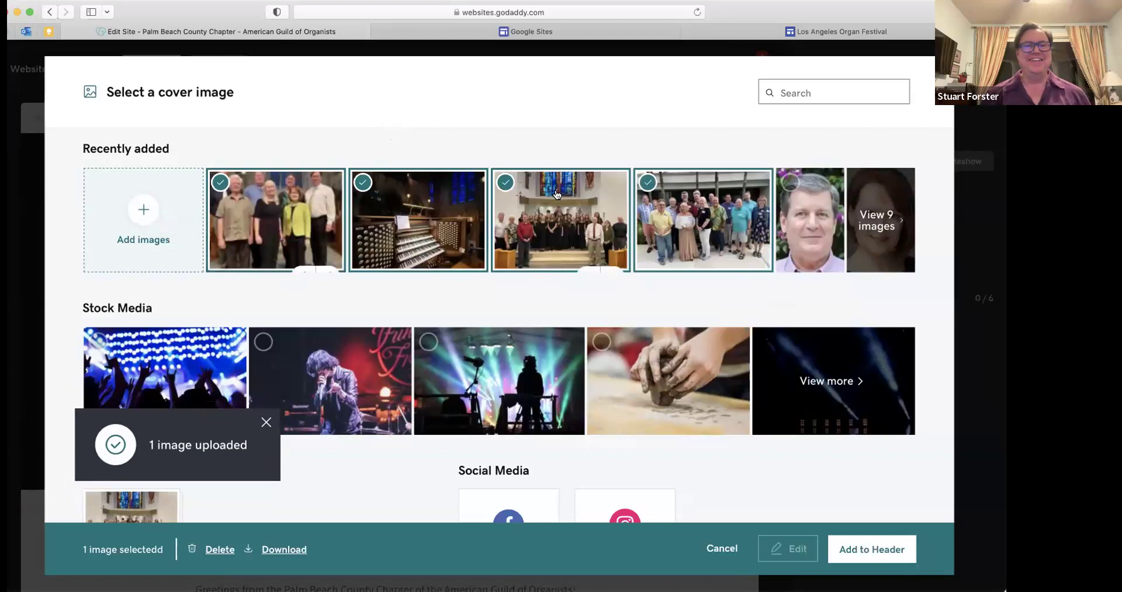
{"action": "left_click", "coordinate": [875, 228]}
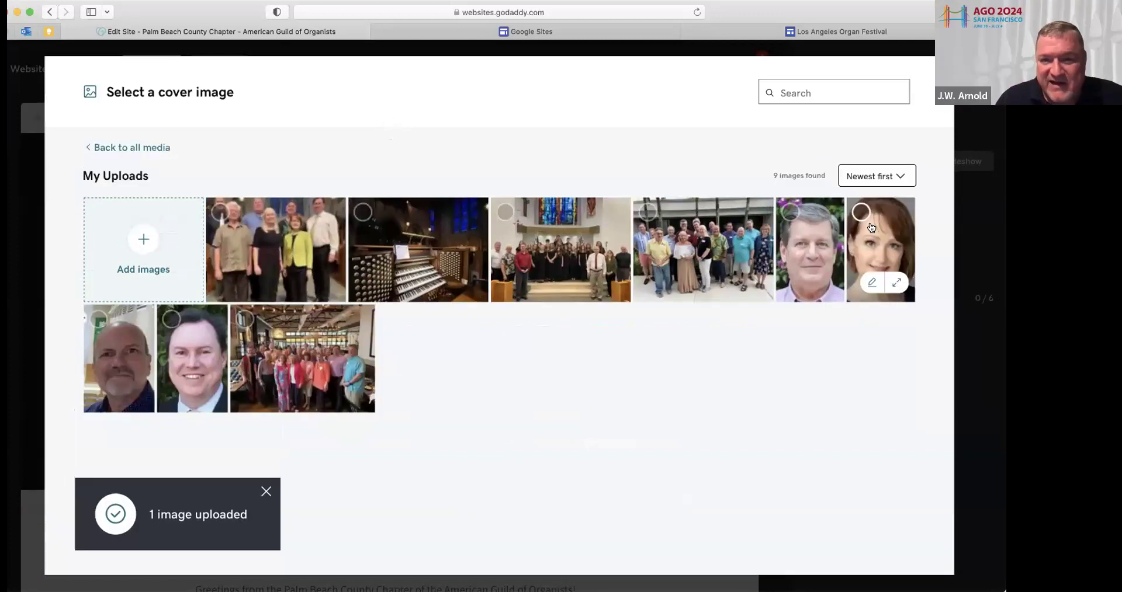
{"action": "left_click", "coordinate": [641, 214]}
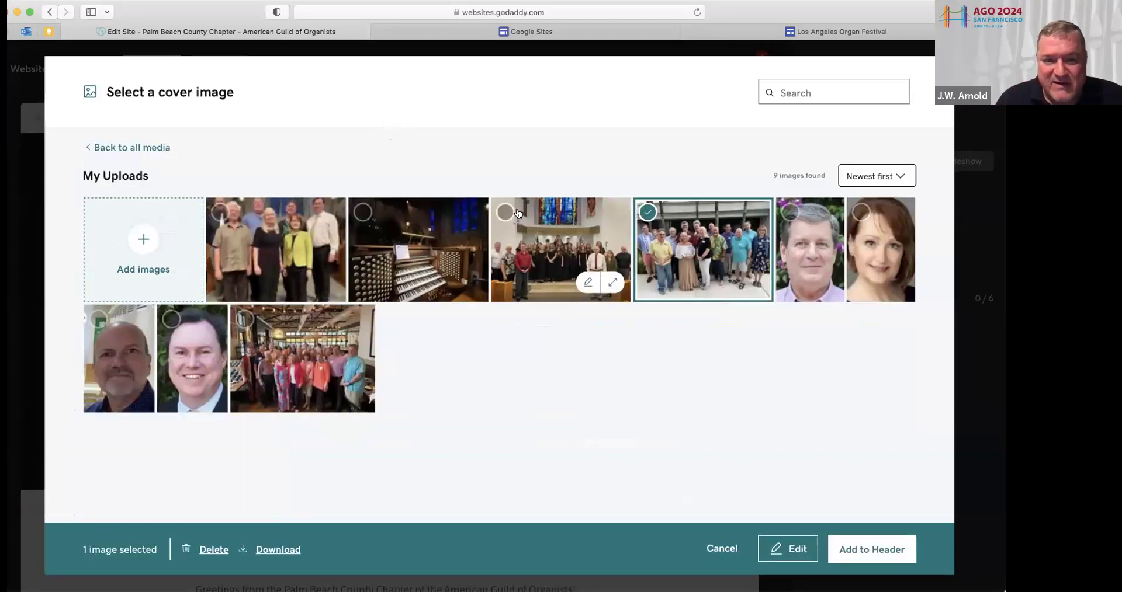
{"action": "left_click", "coordinate": [505, 212]}
{"action": "left_click", "coordinate": [358, 213]}
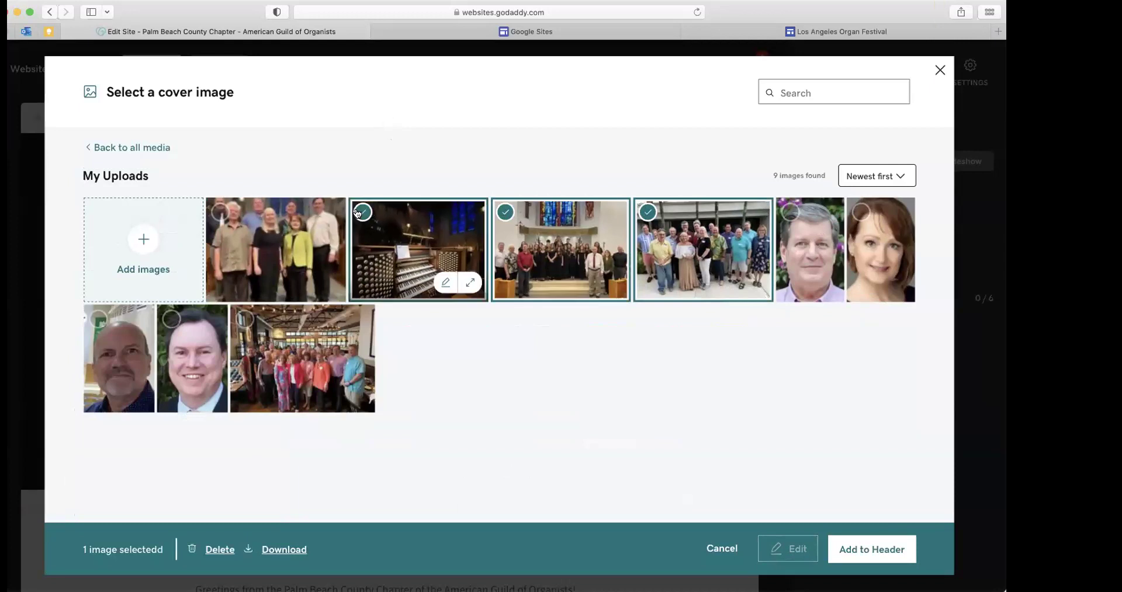
{"action": "left_click", "coordinate": [225, 214]}
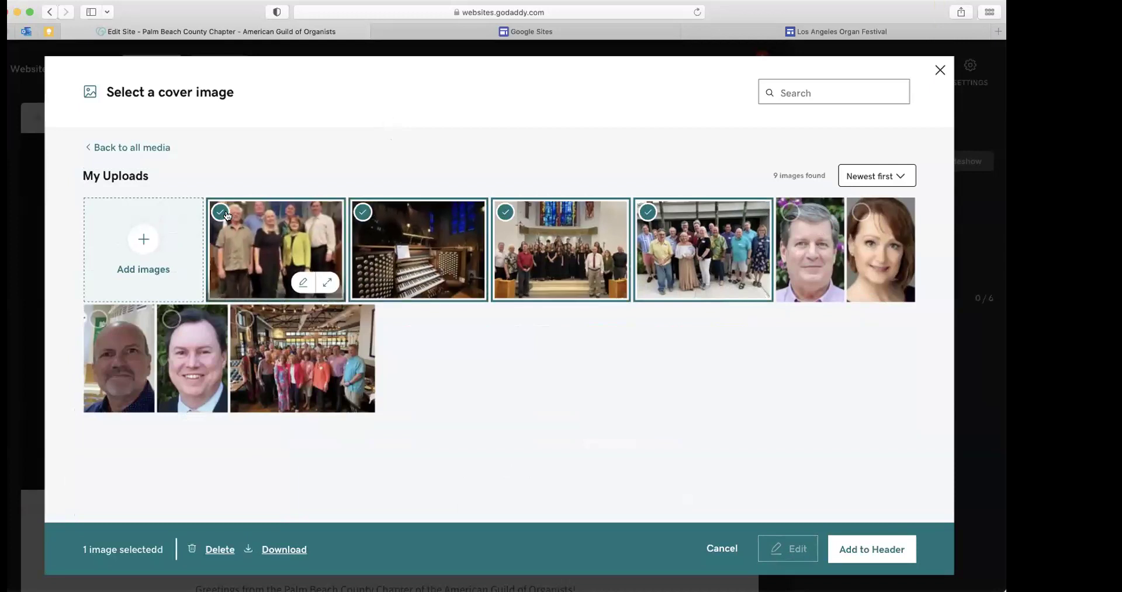
{"action": "left_click", "coordinate": [246, 320]}
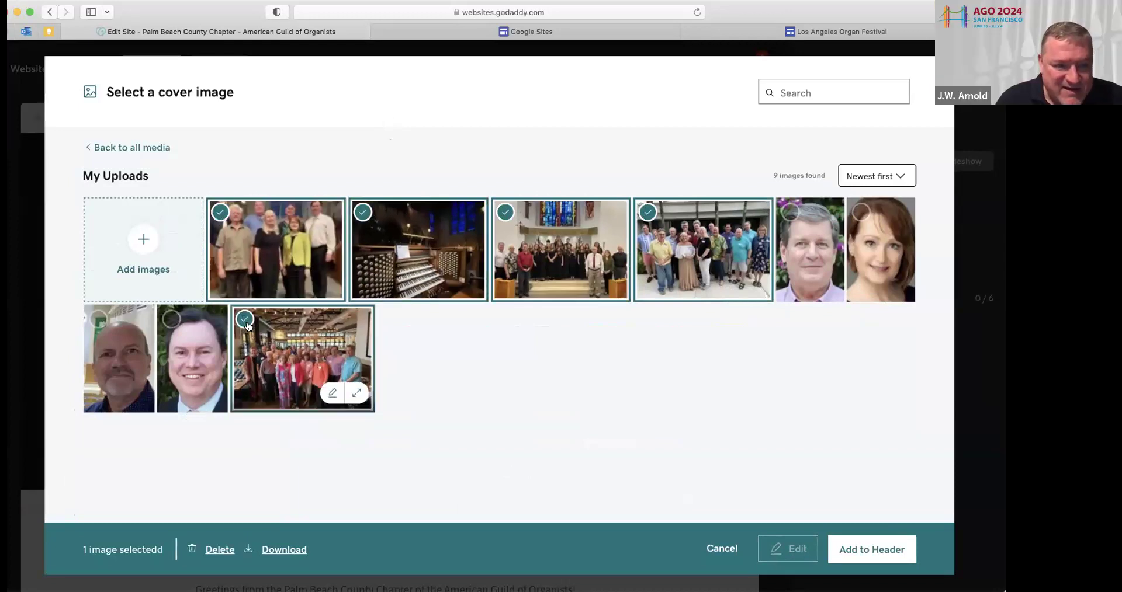
{"action": "left_click", "coordinate": [876, 549]}
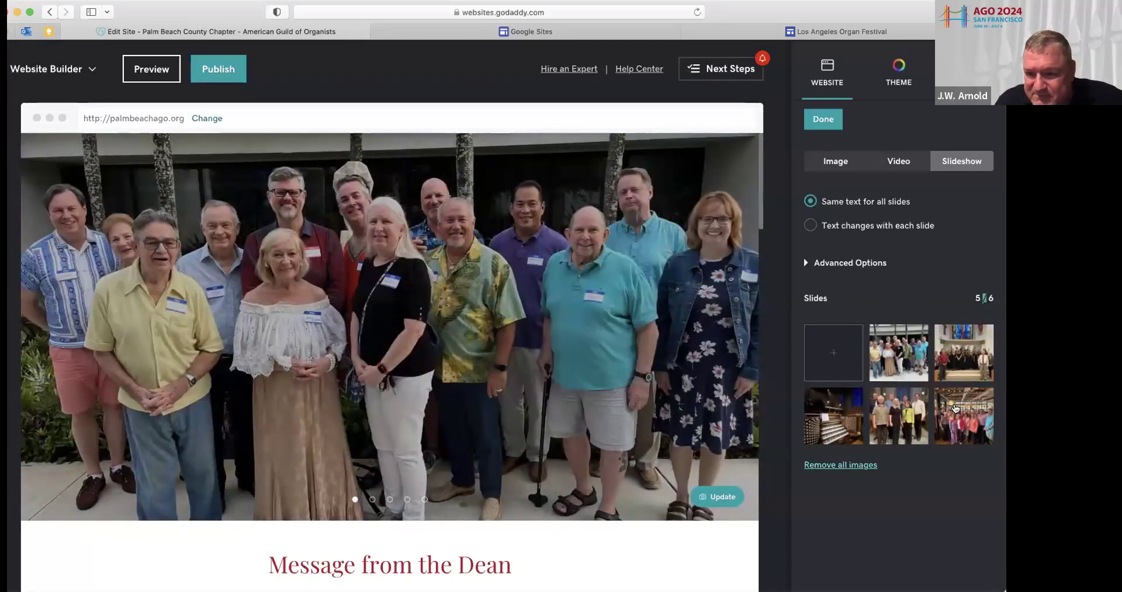
Remove the fifth slide, then open the social links section and select 'social for updates.'
{"action": "left_click", "coordinate": [901, 418]}
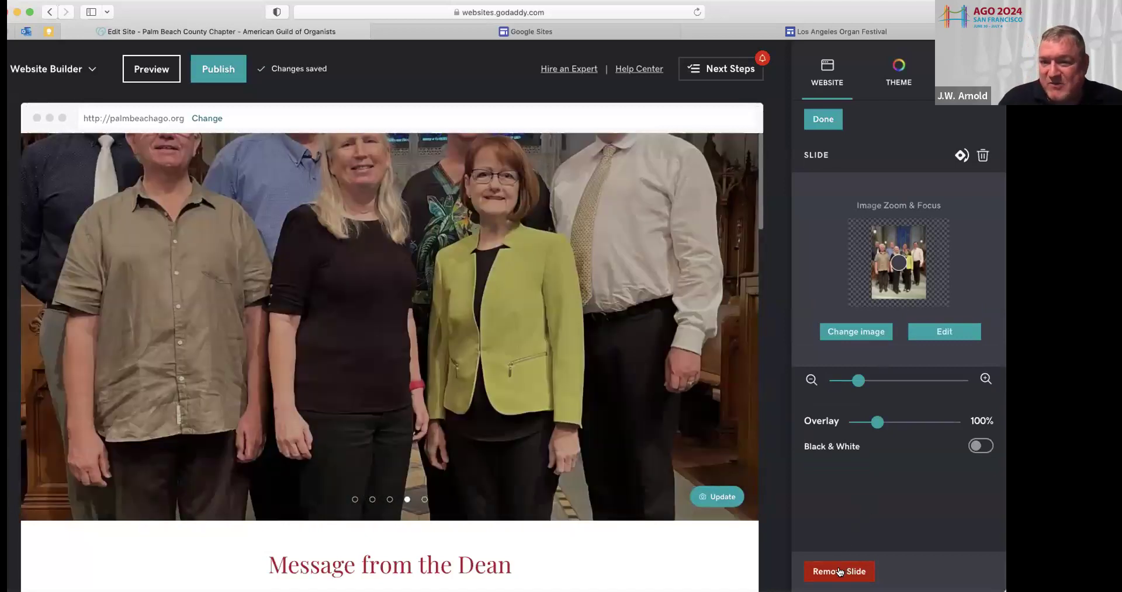
{"action": "left_click", "coordinate": [839, 572]}
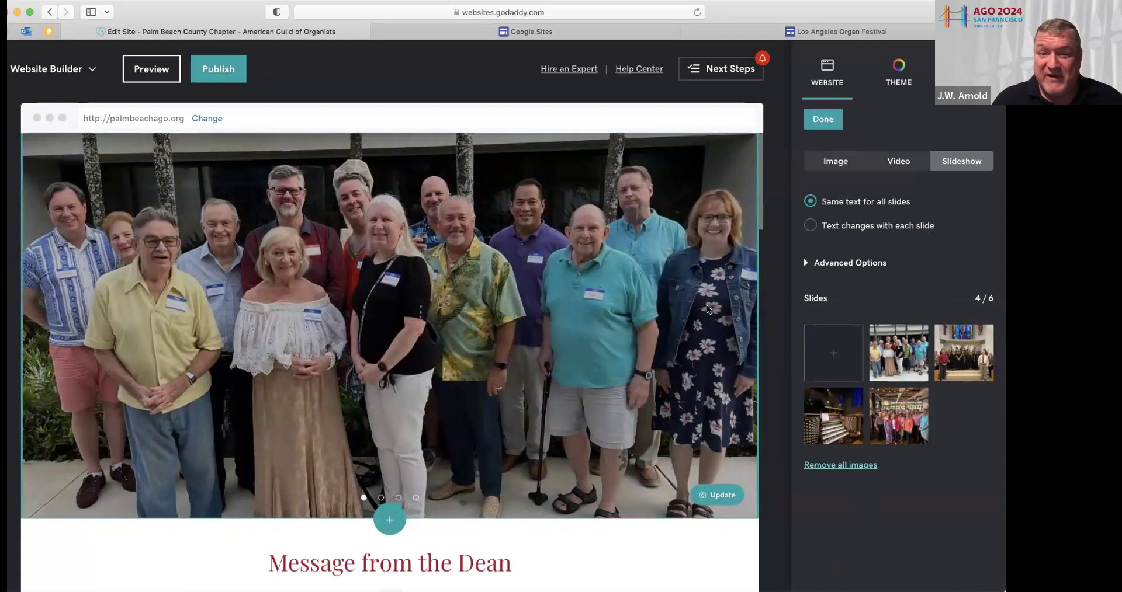
{"action": "scroll", "coordinate": [708, 310], "scroll_direction": "down", "scroll_amount": 12}
{"action": "scroll", "coordinate": [706, 310], "scroll_direction": "down", "scroll_amount": 15}
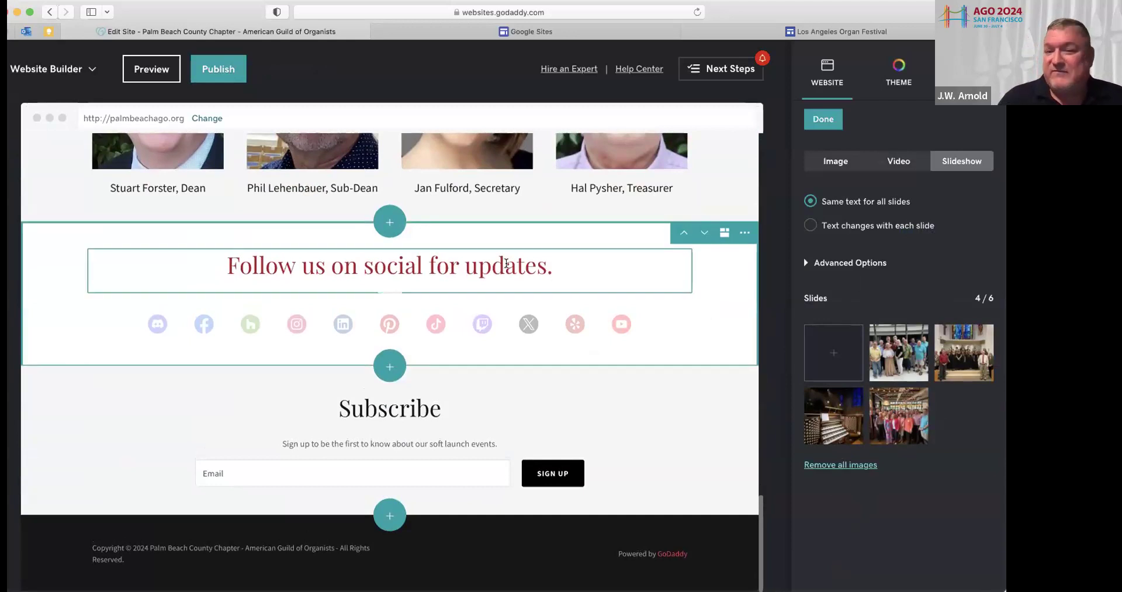
{"action": "left_click", "coordinate": [450, 325]}
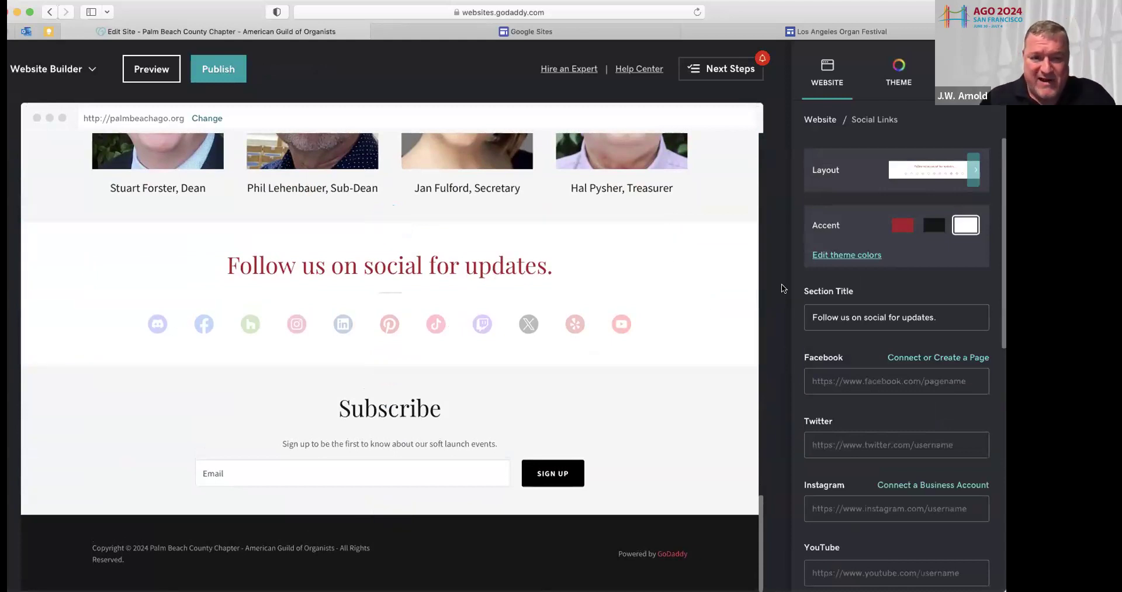
{"action": "left_click_drag", "start_coordinate": [549, 269], "coordinate": [363, 269]}
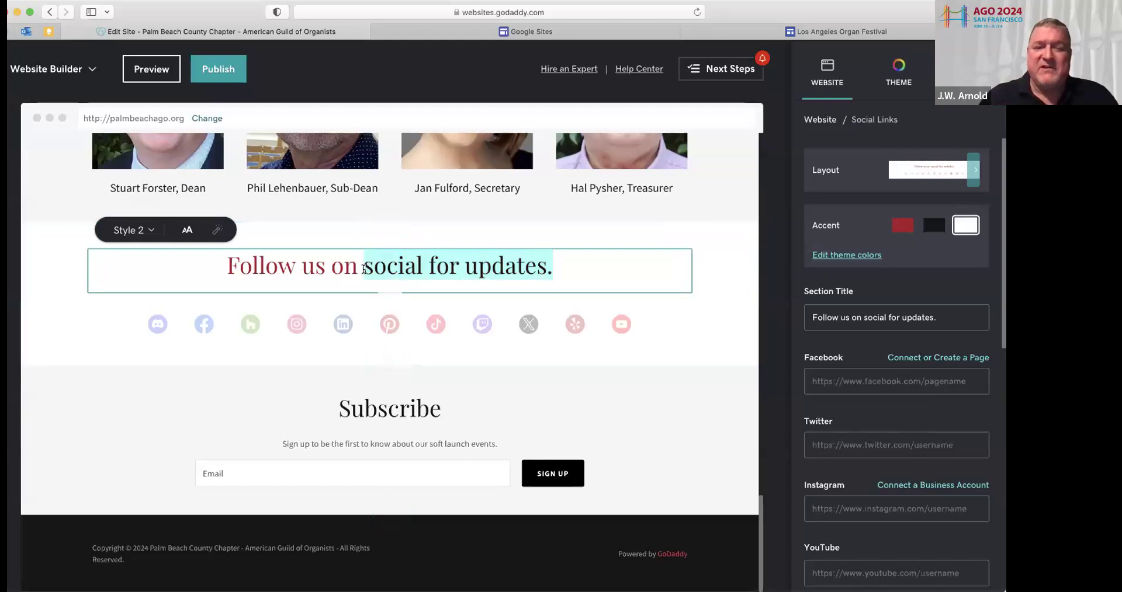
Retitle the social section 'Follow us on Facebook' and paste the chapter's Facebook group link
{"action": "type", "text": "Fac"}
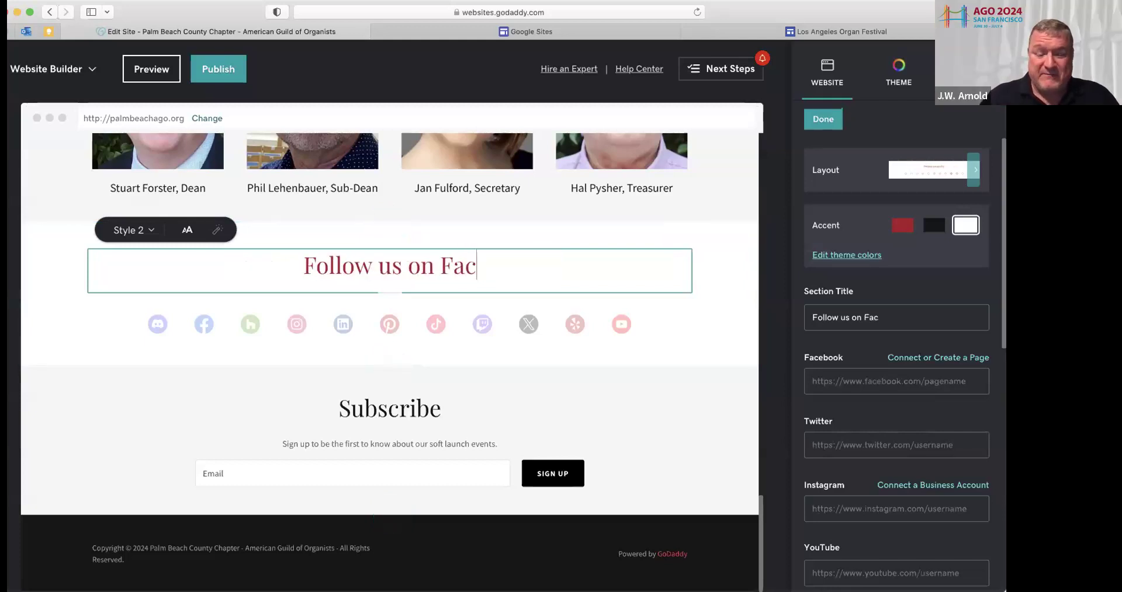
{"action": "type", "text": "ebook"}
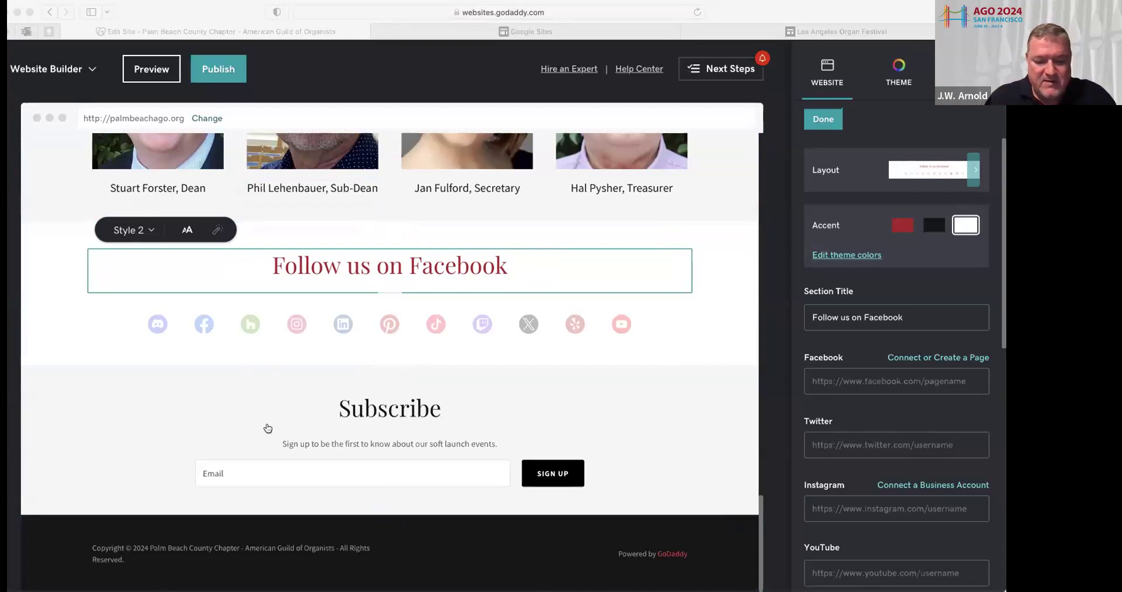
{"action": "left_click", "coordinate": [889, 364]}
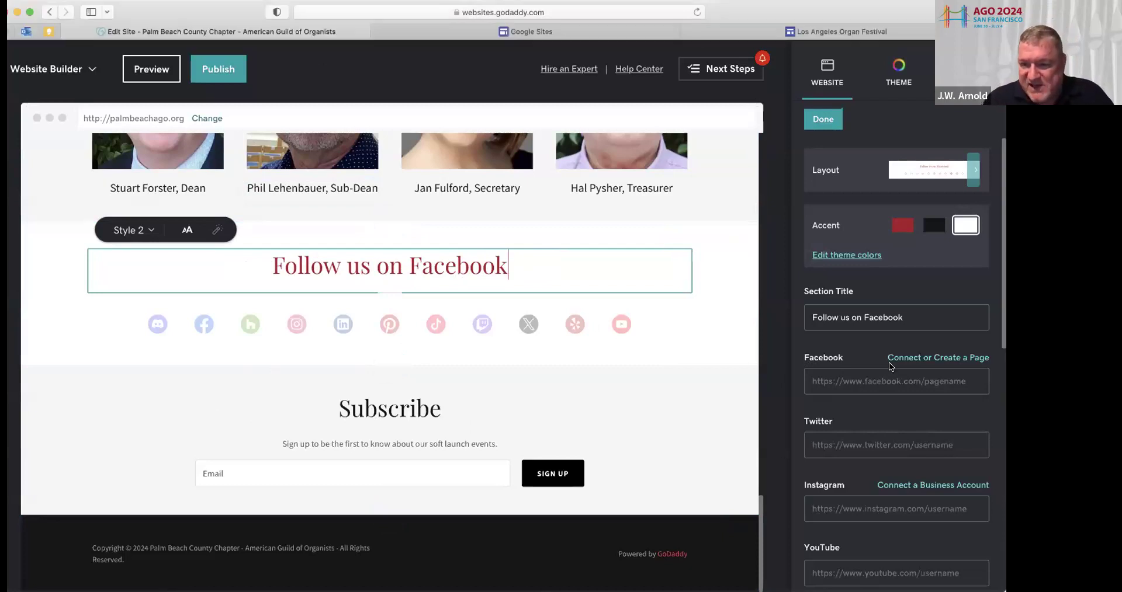
{"action": "left_click", "coordinate": [843, 383]}
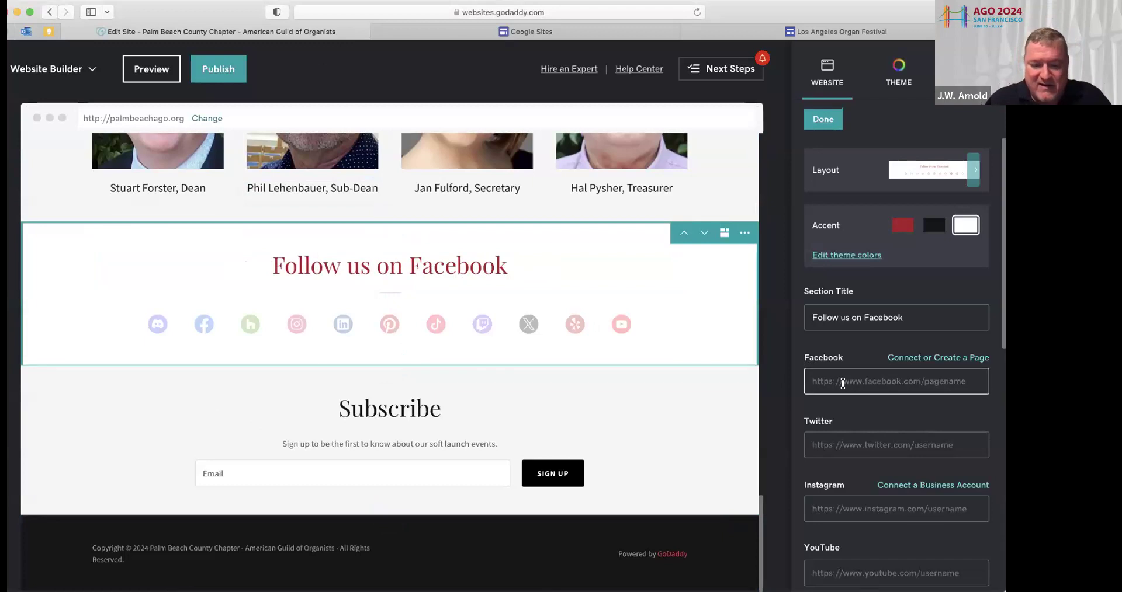
{"action": "key", "text": "super+v"}
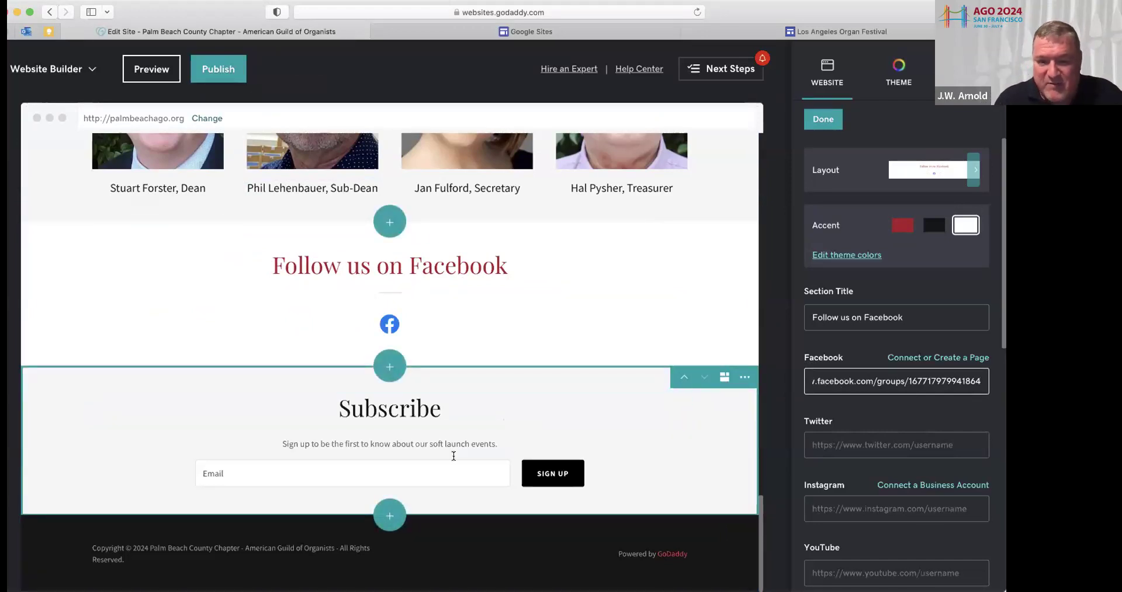
{"action": "left_click", "coordinate": [388, 515]}
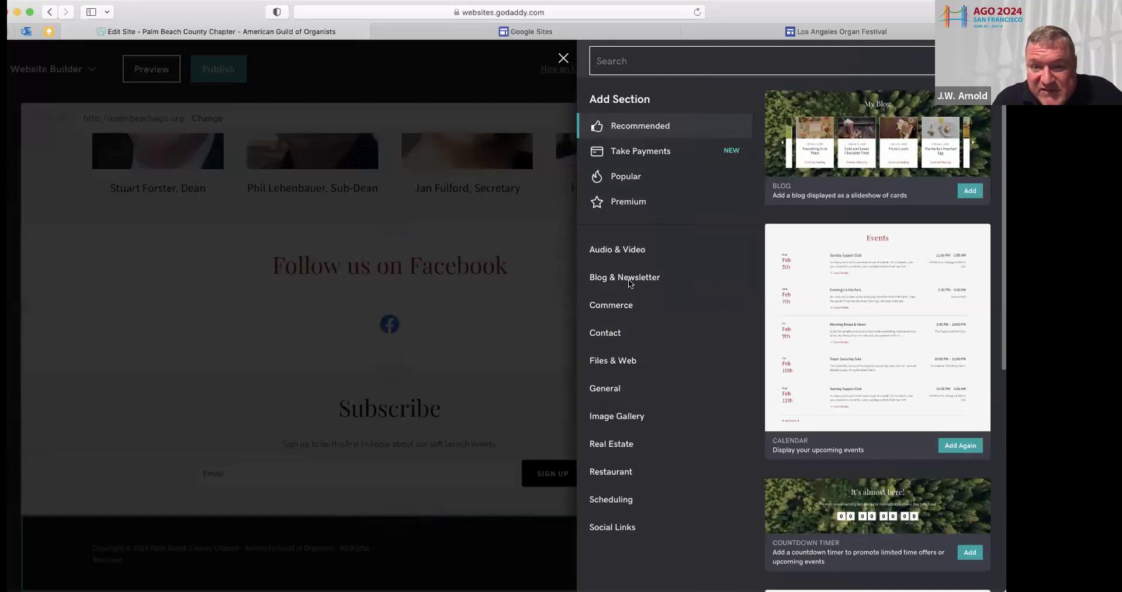
Add a Contact Us section using the contact info, form and hours layout
{"action": "left_click", "coordinate": [607, 337]}
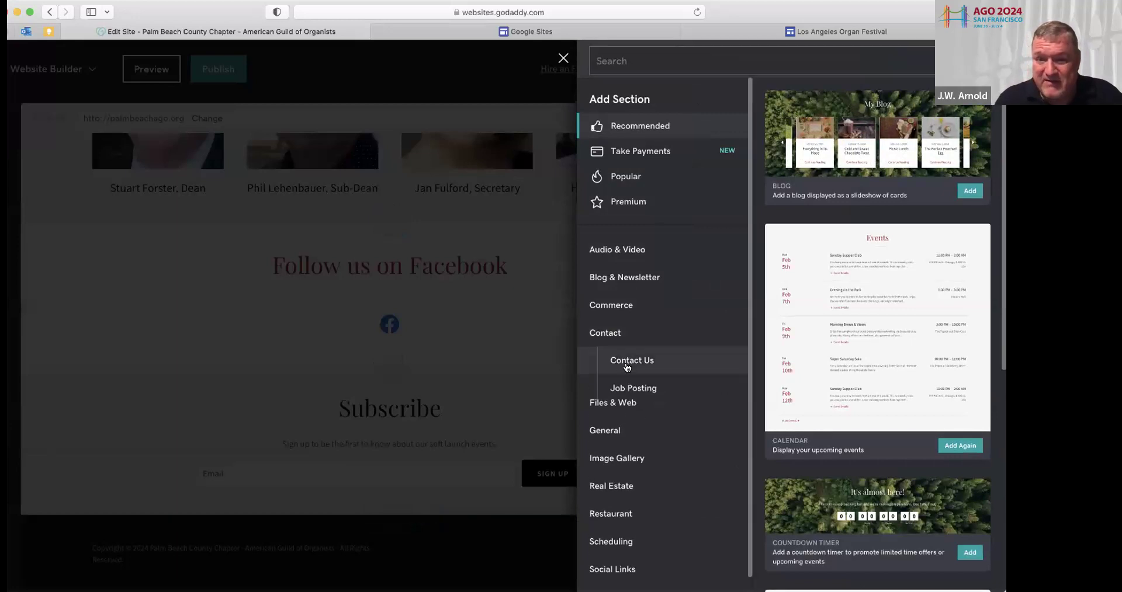
{"action": "left_click", "coordinate": [630, 360]}
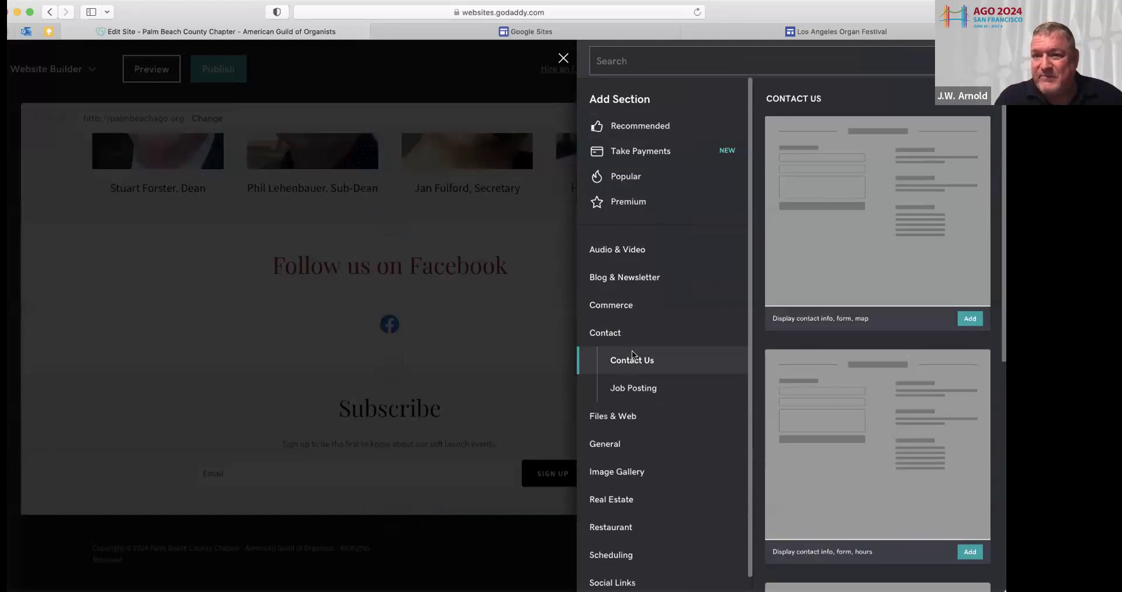
{"action": "scroll", "coordinate": [847, 272], "scroll_direction": "down", "scroll_amount": 3}
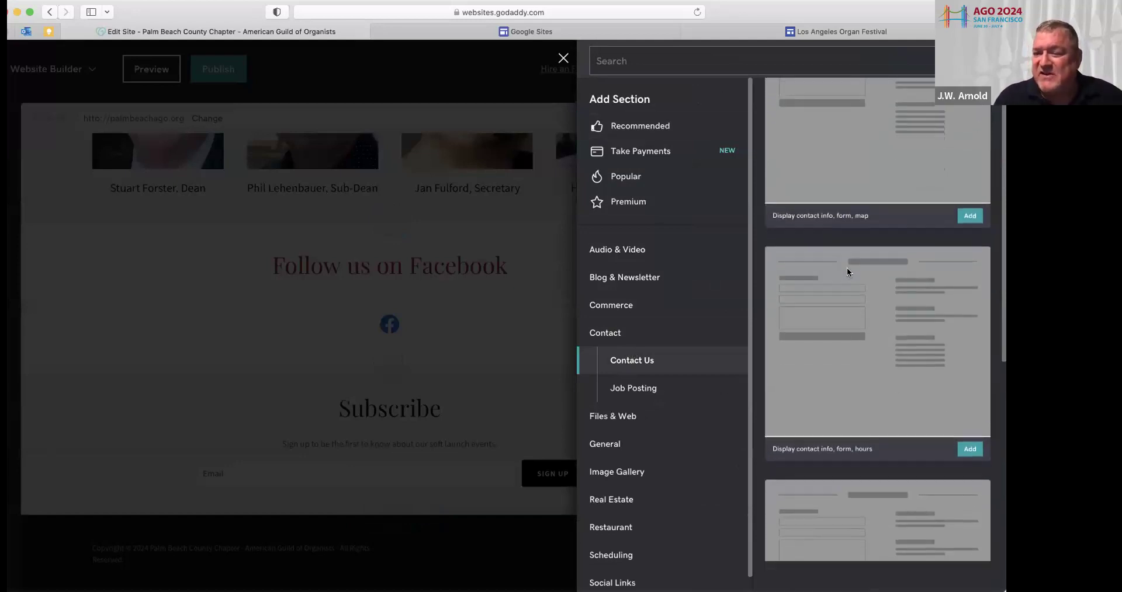
{"action": "scroll", "coordinate": [847, 272], "scroll_direction": "up", "scroll_amount": 3}
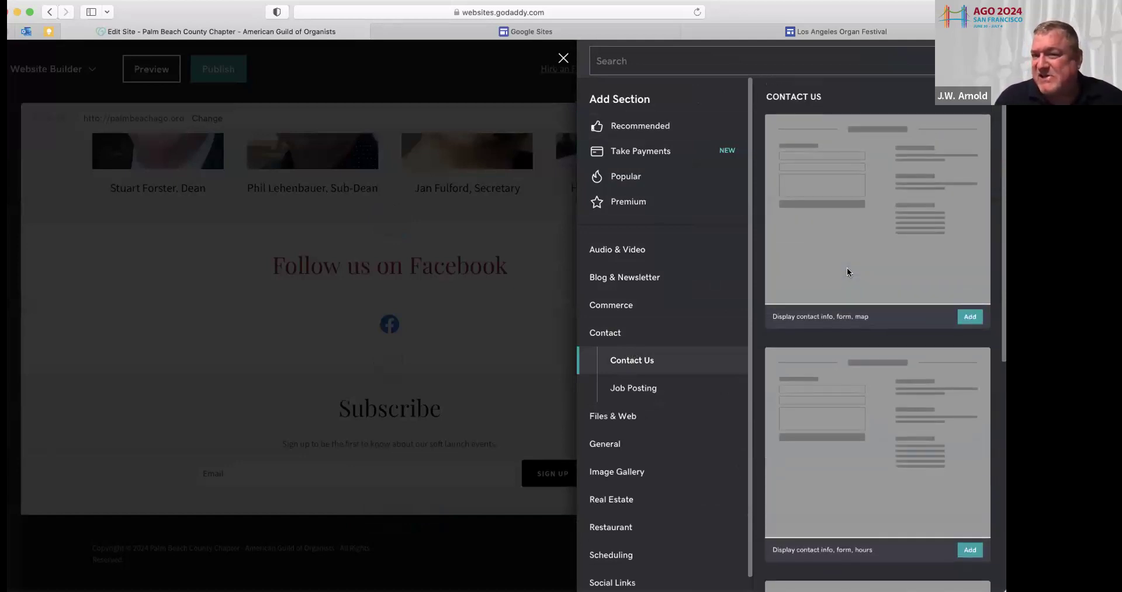
{"action": "scroll", "coordinate": [847, 272], "scroll_direction": "down", "scroll_amount": 4}
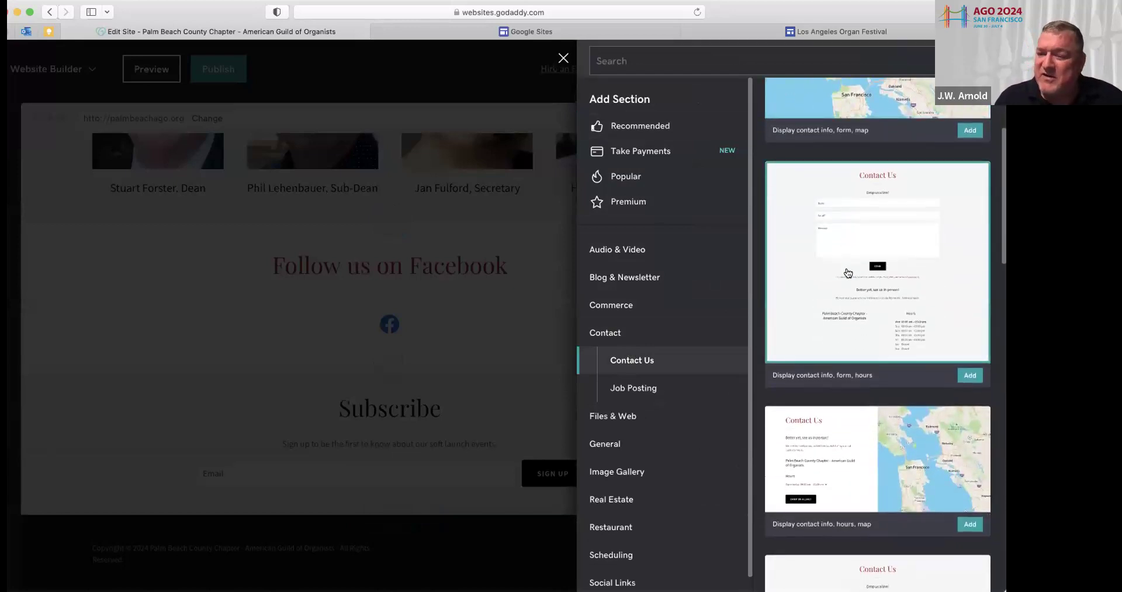
{"action": "scroll", "coordinate": [848, 273], "scroll_direction": "down", "scroll_amount": 1}
{"action": "scroll", "coordinate": [847, 273], "scroll_direction": "down", "scroll_amount": 3}
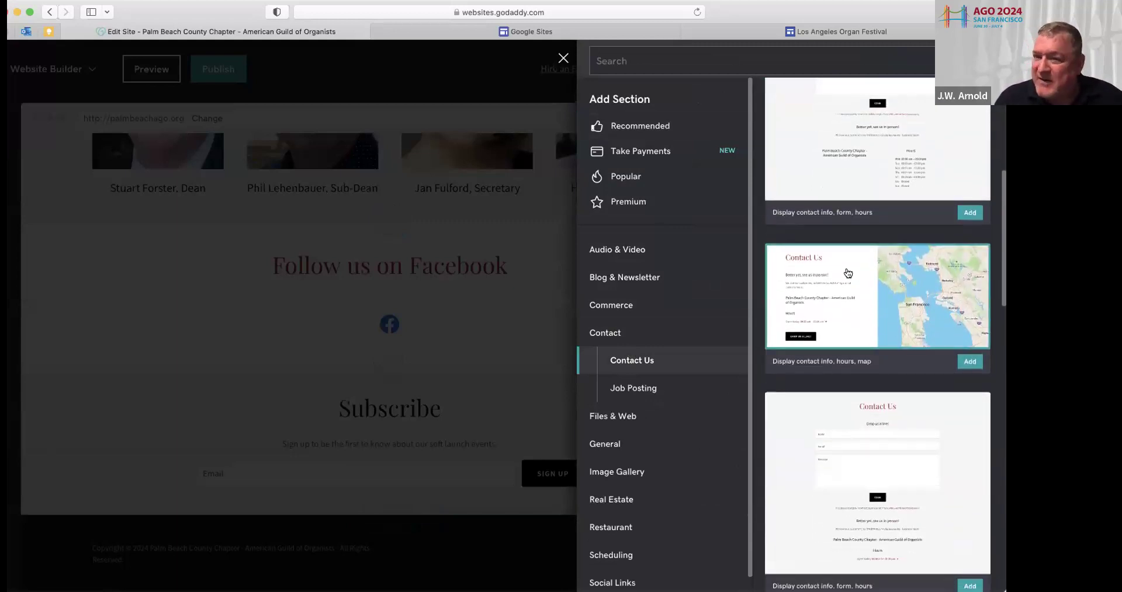
{"action": "scroll", "coordinate": [838, 368], "scroll_direction": "down", "scroll_amount": 3}
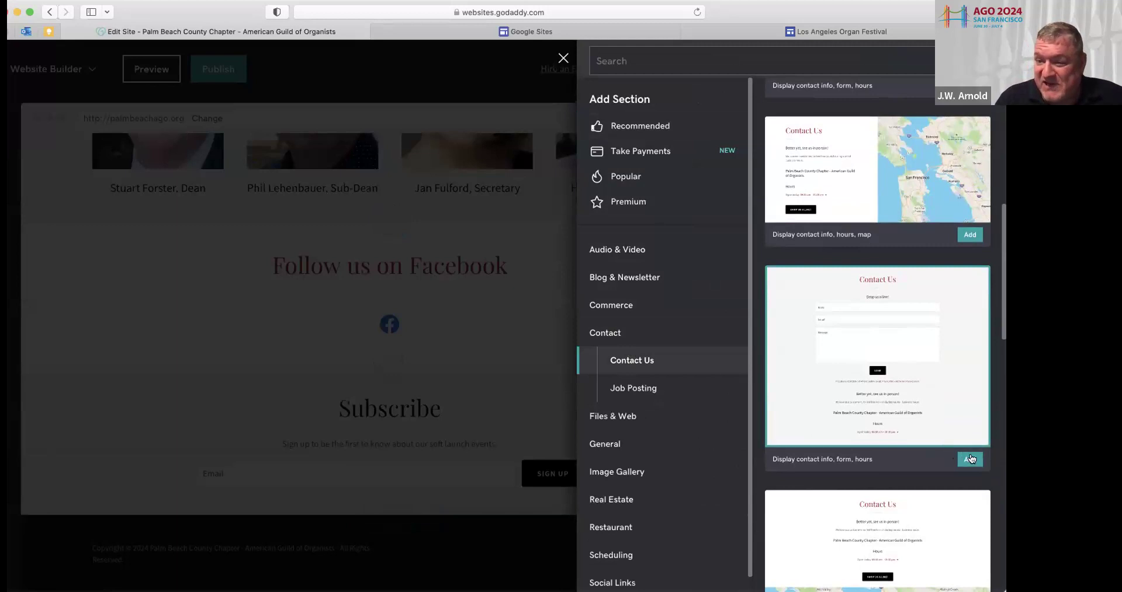
{"action": "left_click", "coordinate": [971, 459]}
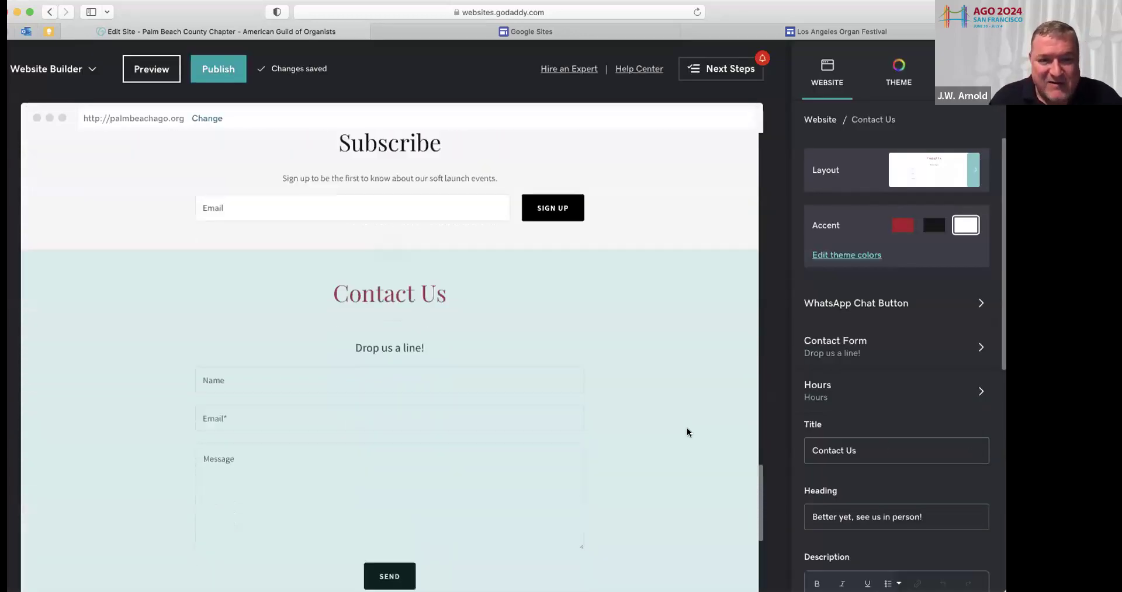
Delete the Subscribe section via its options menu and confirm
{"action": "scroll", "coordinate": [548, 294], "scroll_direction": "up", "scroll_amount": 4}
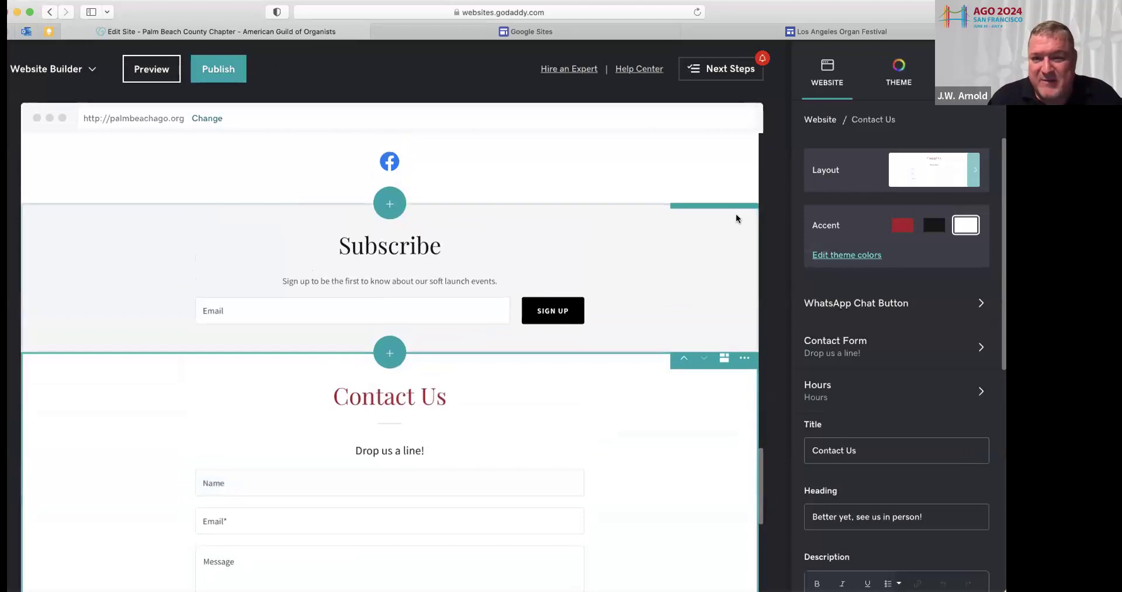
{"action": "left_click", "coordinate": [744, 215]}
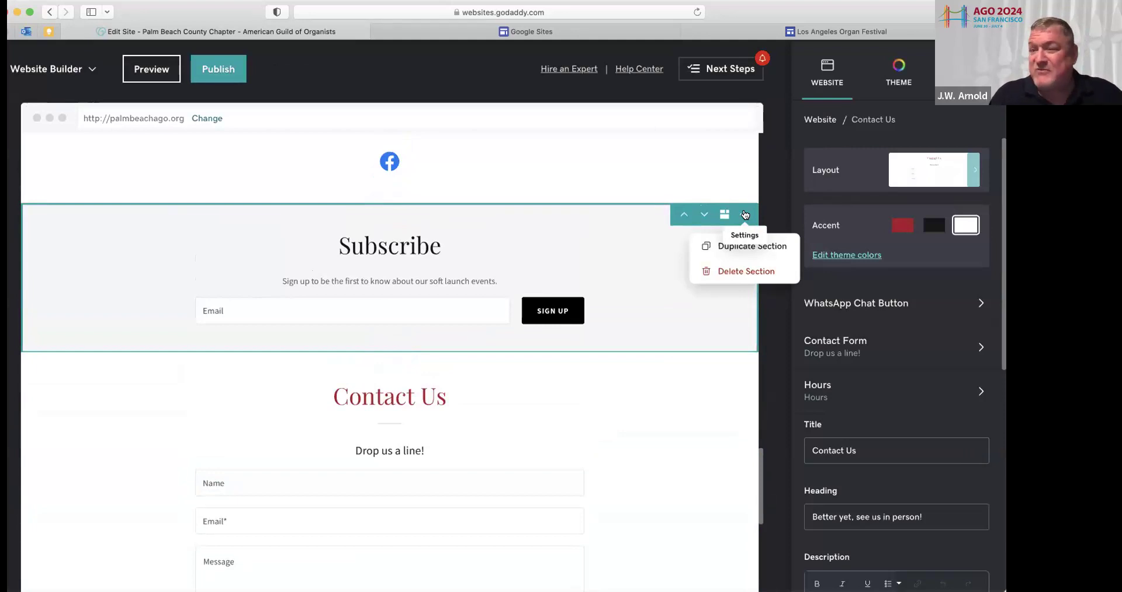
{"action": "left_click", "coordinate": [746, 269]}
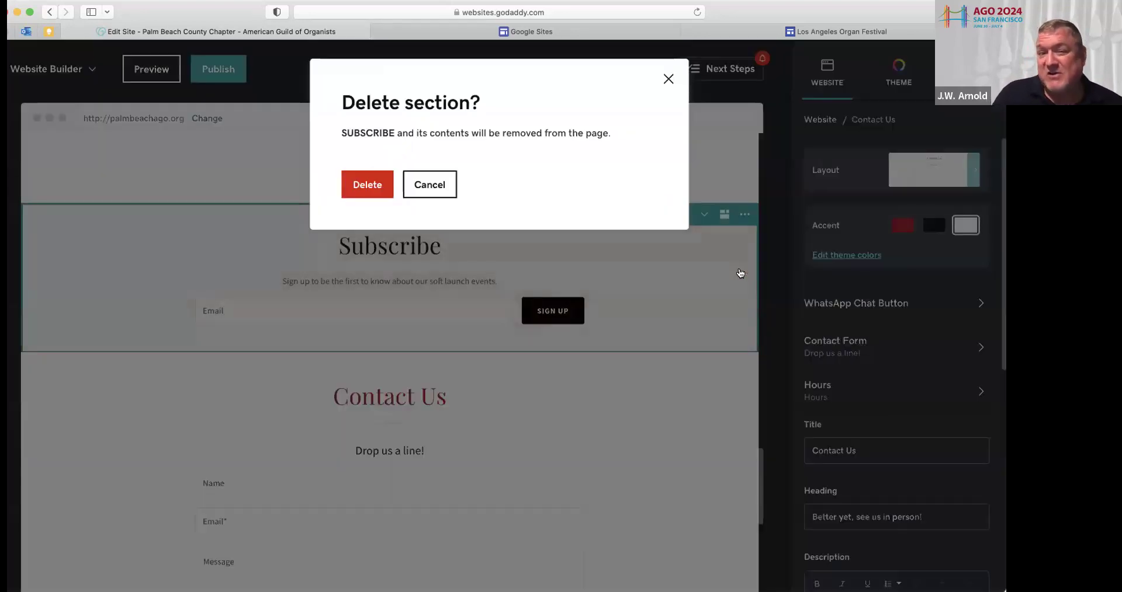
{"action": "left_click", "coordinate": [362, 182]}
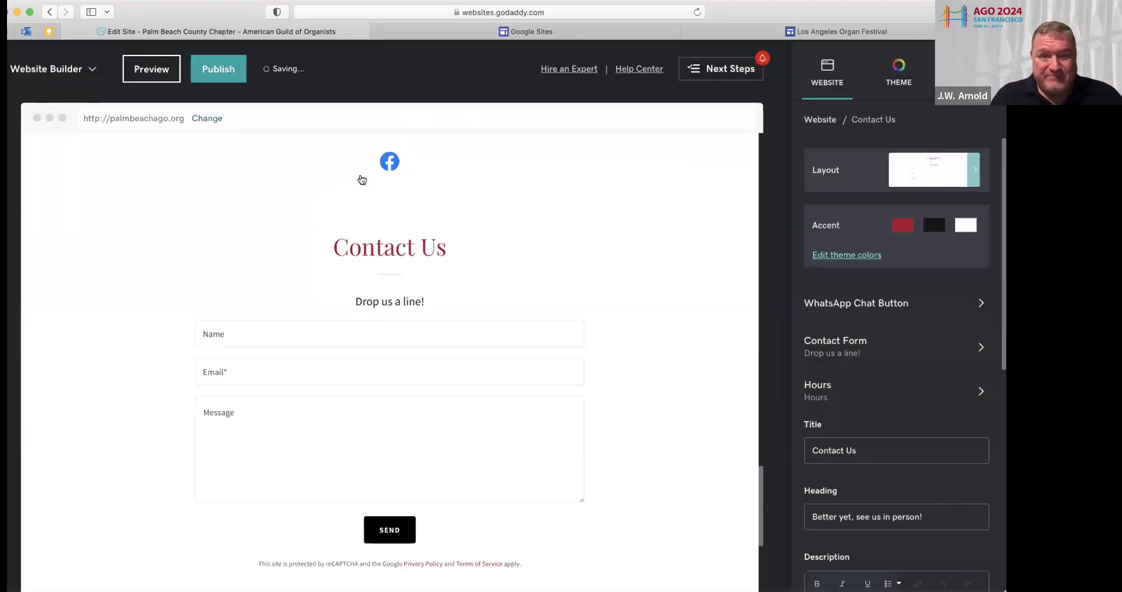
Delete the 'Better yet, see us in person!' heading and the 'We love our customers' sentence
{"action": "scroll", "coordinate": [405, 238], "scroll_direction": "down", "scroll_amount": 2}
{"action": "scroll", "coordinate": [405, 243], "scroll_direction": "up", "scroll_amount": 2}
{"action": "scroll", "coordinate": [405, 243], "scroll_direction": "down", "scroll_amount": 1}
{"action": "scroll", "coordinate": [405, 238], "scroll_direction": "down", "scroll_amount": 3}
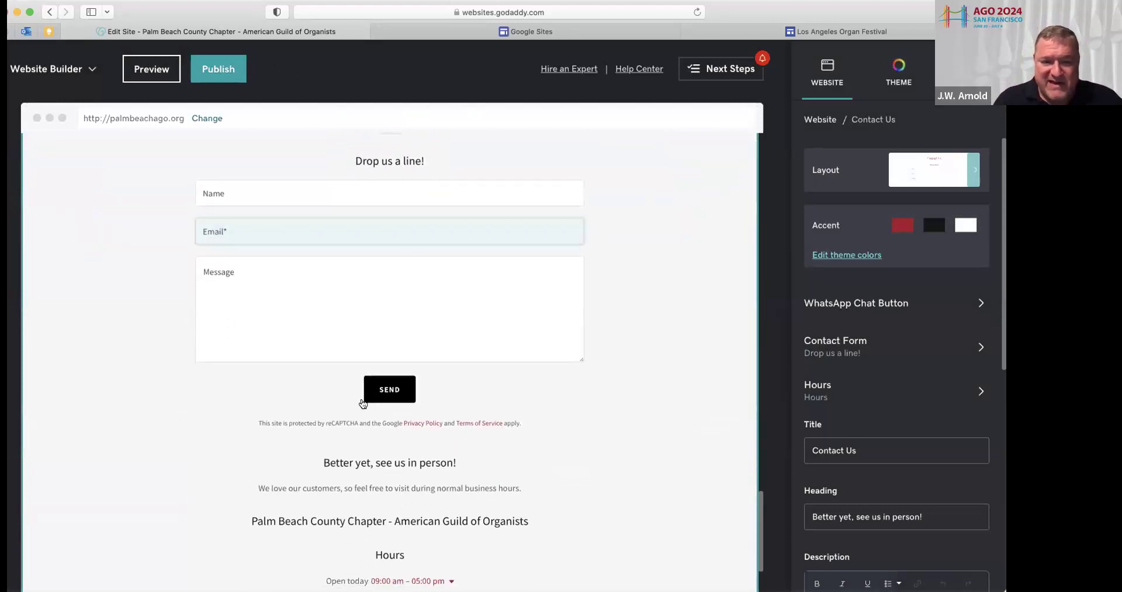
{"action": "left_click_drag", "start_coordinate": [322, 461], "coordinate": [488, 461]}
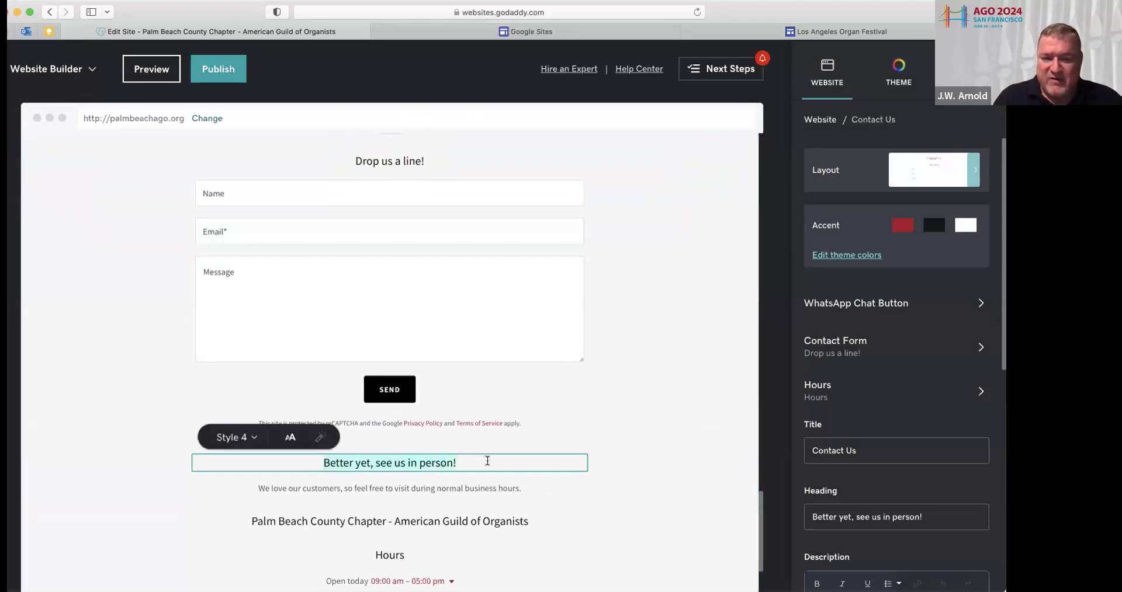
{"action": "key", "text": "BackSpace"}
{"action": "left_click_drag", "start_coordinate": [256, 486], "coordinate": [542, 488]}
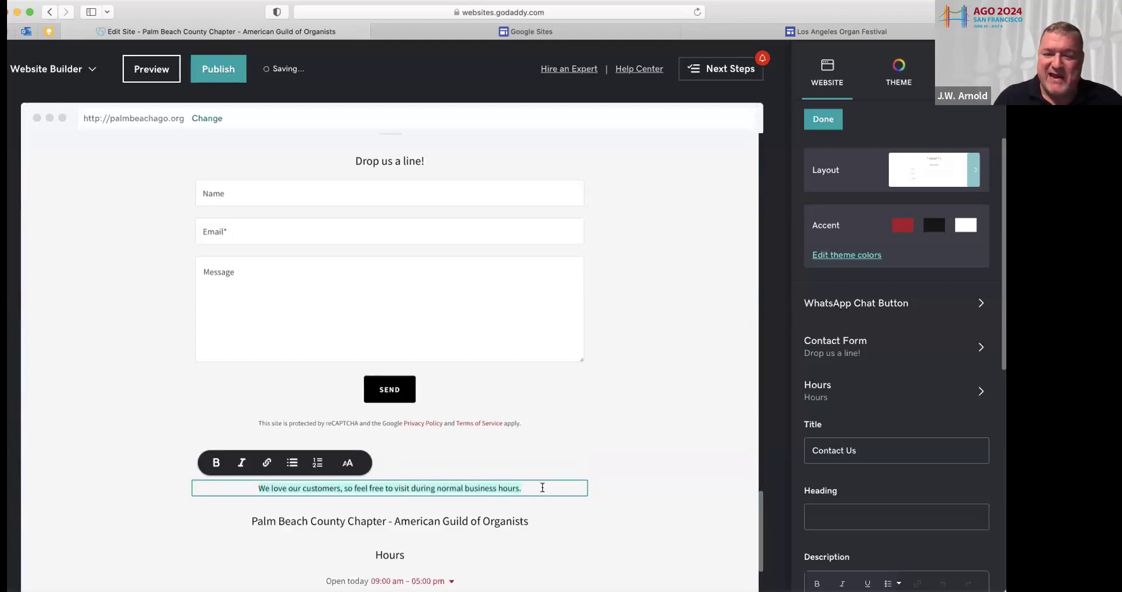
{"action": "key", "text": "BackSpace"}
Delete the chapter name line and Hours heading, and turn off open and close hours
{"action": "scroll", "coordinate": [426, 509], "scroll_direction": "down", "scroll_amount": 3}
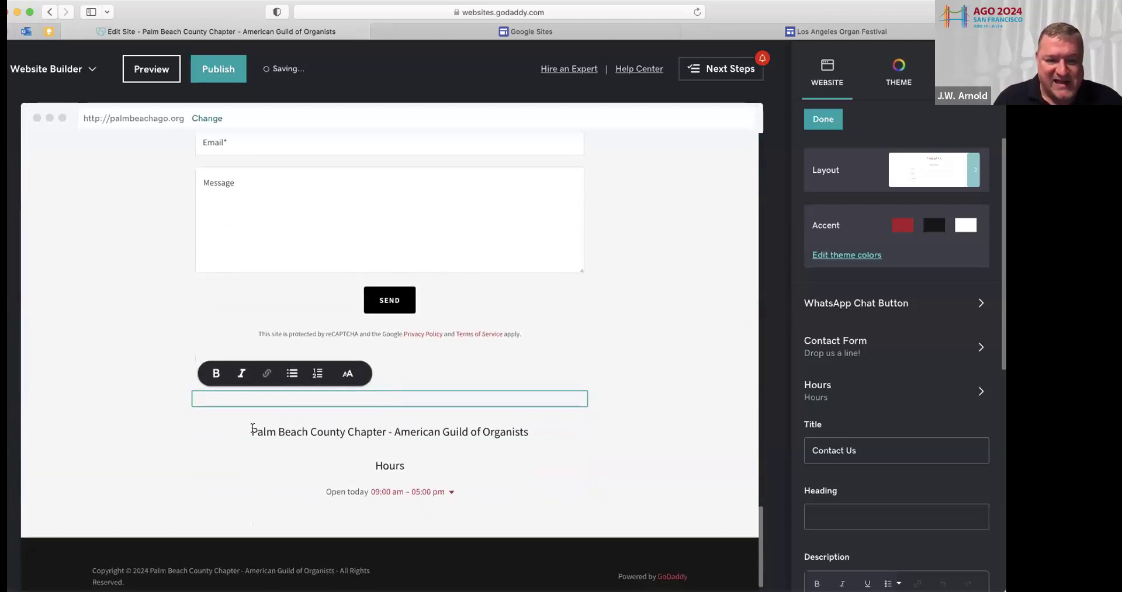
{"action": "triple_click", "coordinate": [408, 435]}
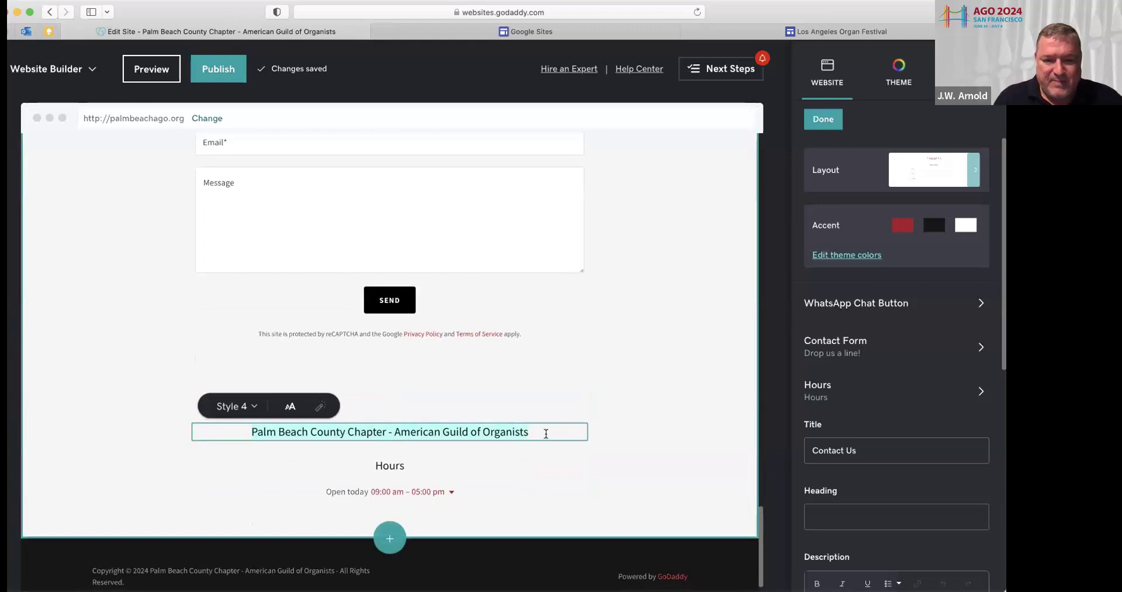
{"action": "key", "text": "BackSpace"}
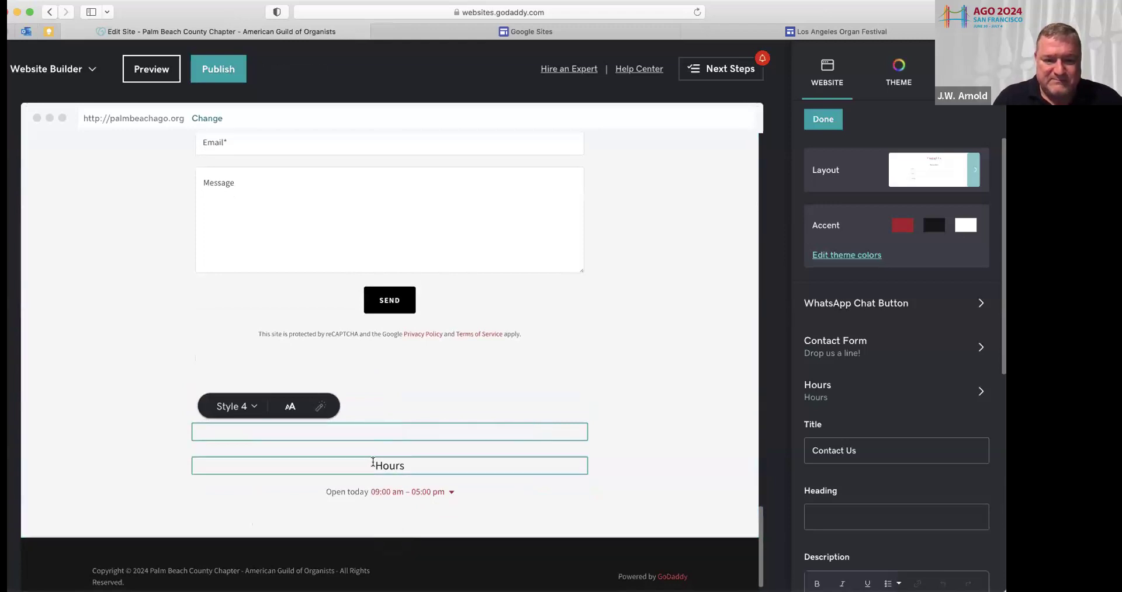
{"action": "left_click", "coordinate": [450, 465]}
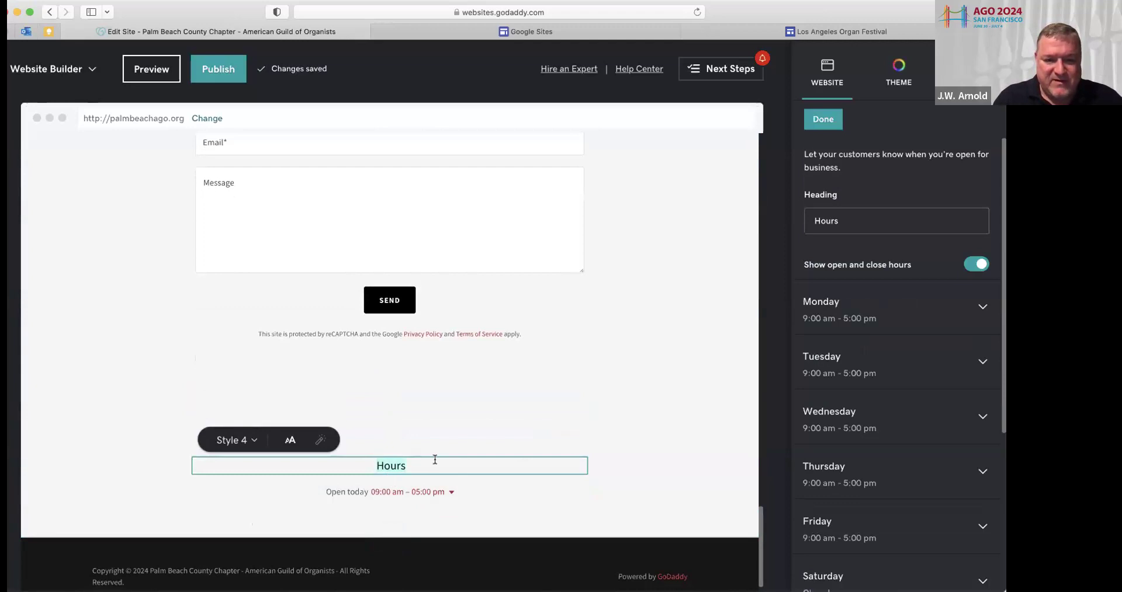
{"action": "key", "text": "BackSpace"}
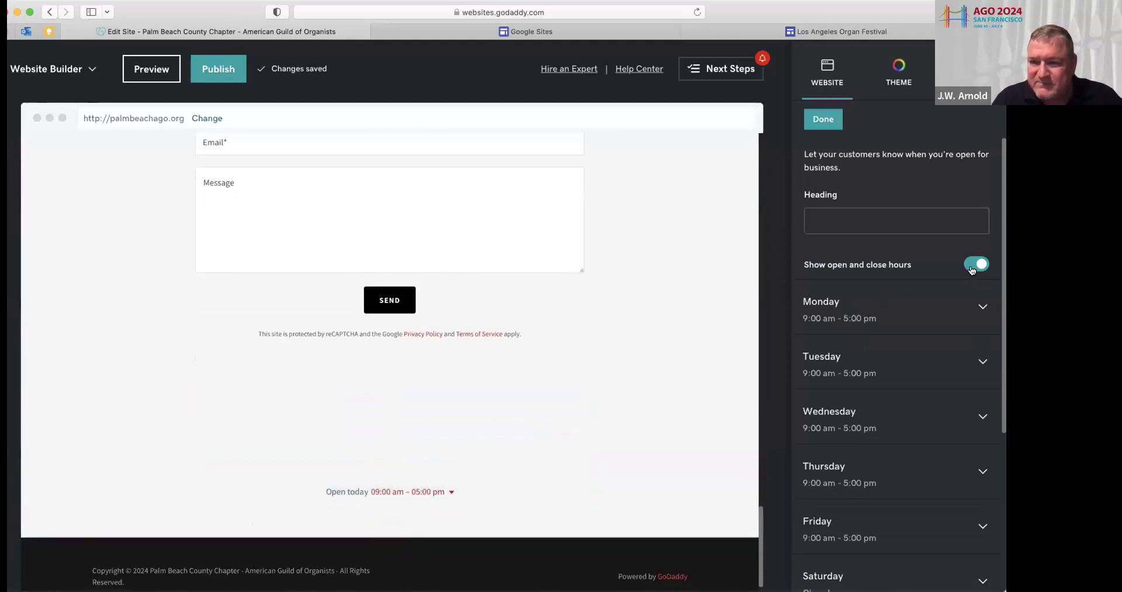
{"action": "left_click", "coordinate": [970, 266]}
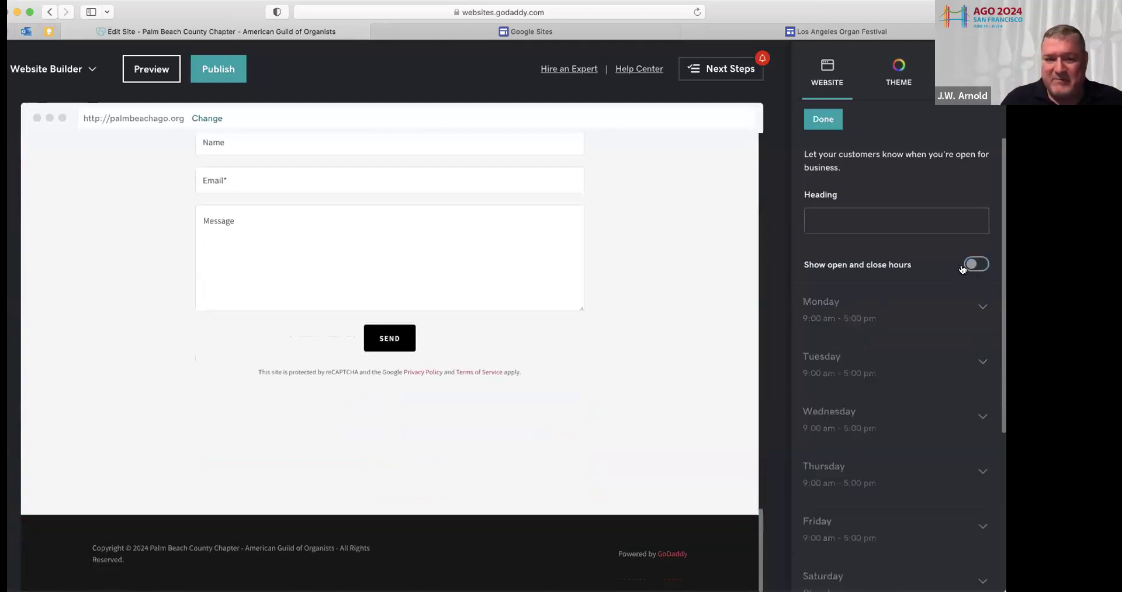
{"action": "scroll", "coordinate": [518, 285], "scroll_direction": "up", "scroll_amount": 3}
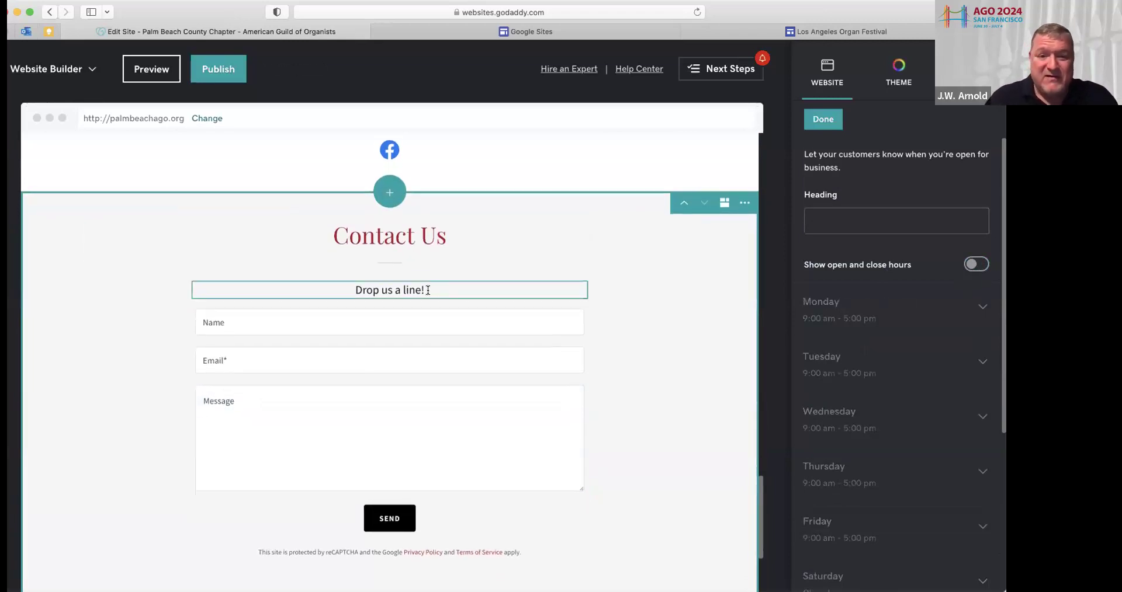
Change the form title to 'For more information or to join AGO, fill out this form.'
{"action": "left_click", "coordinate": [336, 284]}
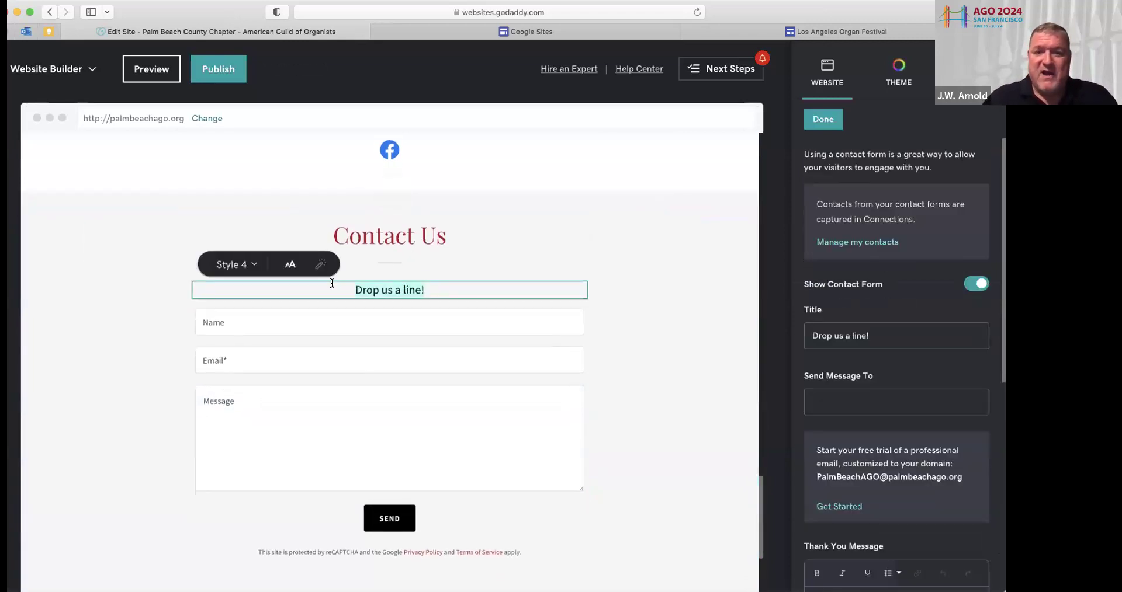
{"action": "type", "text": "Contact us for mo"}
{"action": "type", "text": "re"}
{"action": "key", "text": "BackSpace"}
{"action": "key", "text": "BackSpace"}
{"action": "key", "text": "BackSpace"}
{"action": "key", "text": "BackSpace"}
{"action": "key", "text": "BackSpace"}
{"action": "key", "text": "BackSpace"}
{"action": "key", "text": "BackSpace"}
{"action": "key", "text": "BackSpace"}
{"action": "key", "text": "BackSpace"}
{"action": "key", "text": "BackSpace"}
{"action": "key", "text": "BackSpace"}
{"action": "key", "text": "BackSpace"}
{"action": "key", "text": "BackSpace"}
{"action": "key", "text": "BackSpace"}
{"action": "key", "text": "BackSpace"}
{"action": "key", "text": "BackSpace"}
{"action": "key", "text": "BackSpace"}
{"action": "key", "text": "BackSpace"}
{"action": "key", "text": "BackSpace"}
{"action": "type", "text": "Fore"}
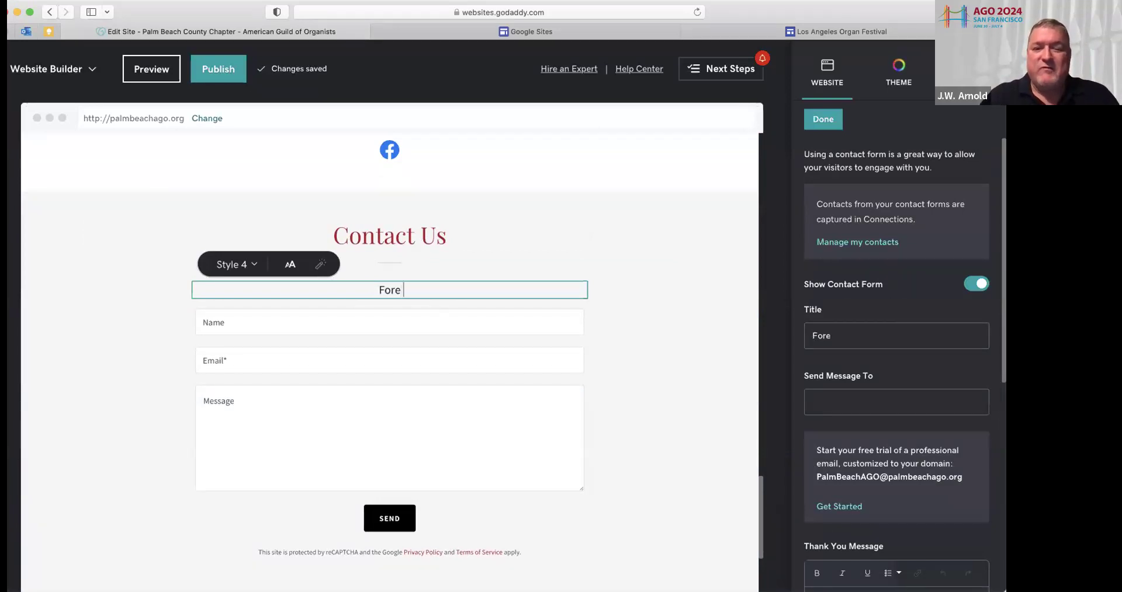
{"action": "key", "text": "BackSpace"}
{"action": "key", "text": "BackSpace"}
{"action": "type", "text": "more information or to join AGO, fill o"}
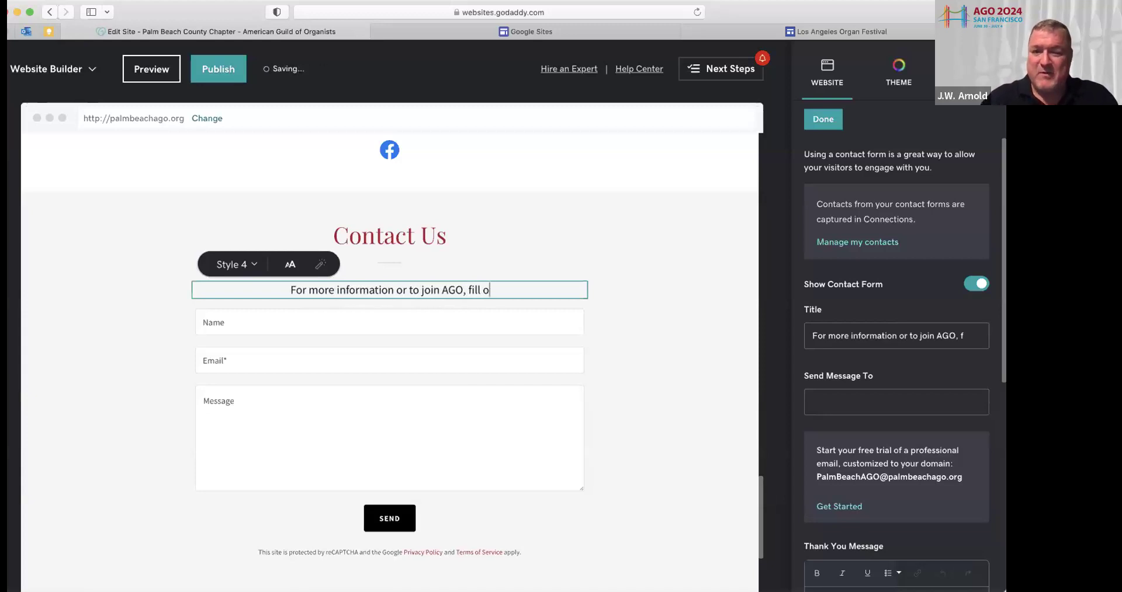
{"action": "type", "text": "ut this form."}
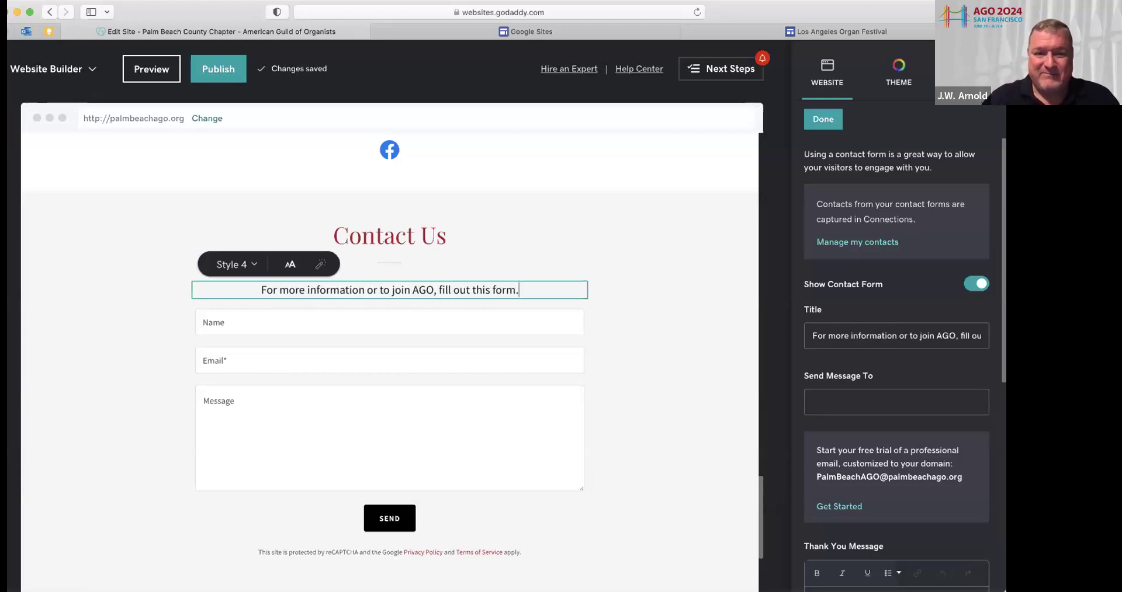
Paste the chapter's e-mail as the form's Send Message To recipient and finish
{"action": "scroll", "coordinate": [844, 322], "scroll_direction": "down", "scroll_amount": 1}
{"action": "scroll", "coordinate": [844, 319], "scroll_direction": "down", "scroll_amount": 5}
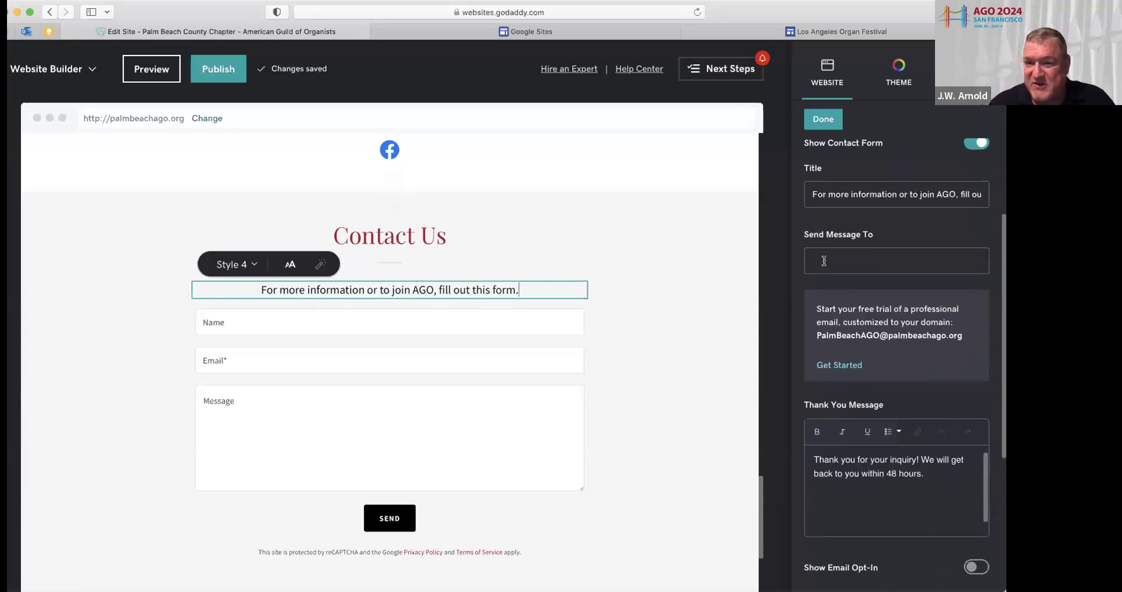
{"action": "left_click", "coordinate": [823, 261]}
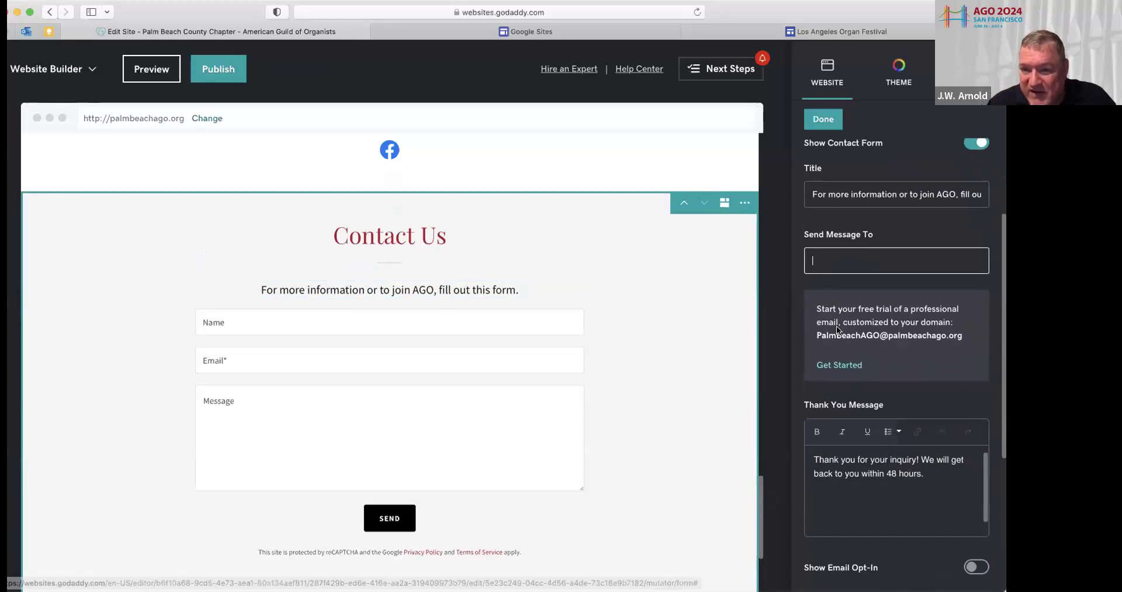
{"action": "left_click_drag", "start_coordinate": [817, 308], "coordinate": [887, 374]}
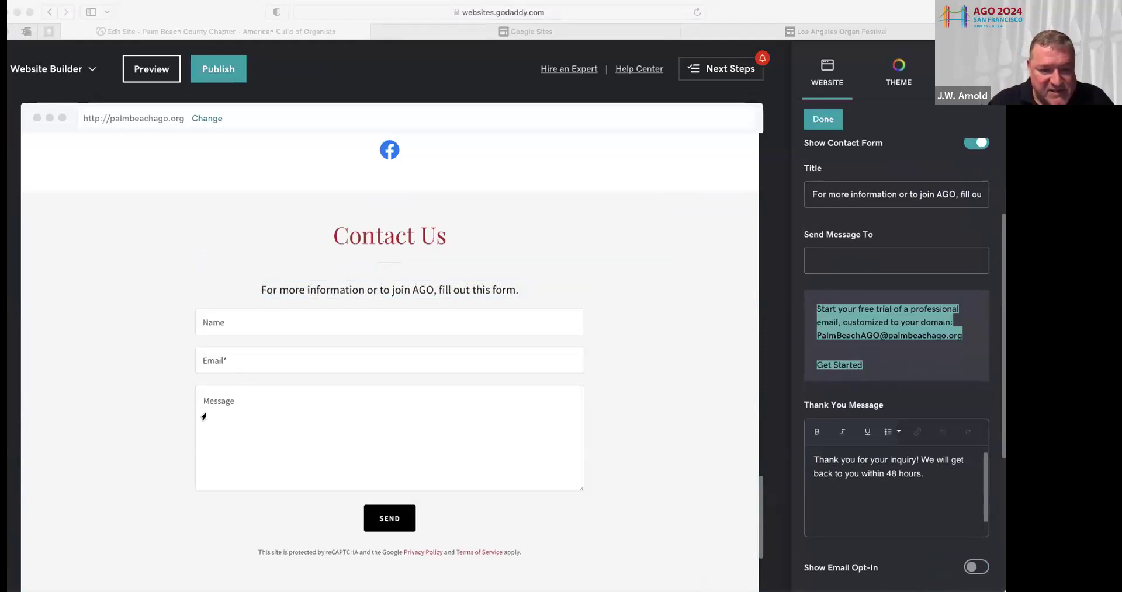
{"action": "left_click", "coordinate": [825, 256]}
{"action": "left_click", "coordinate": [820, 267]}
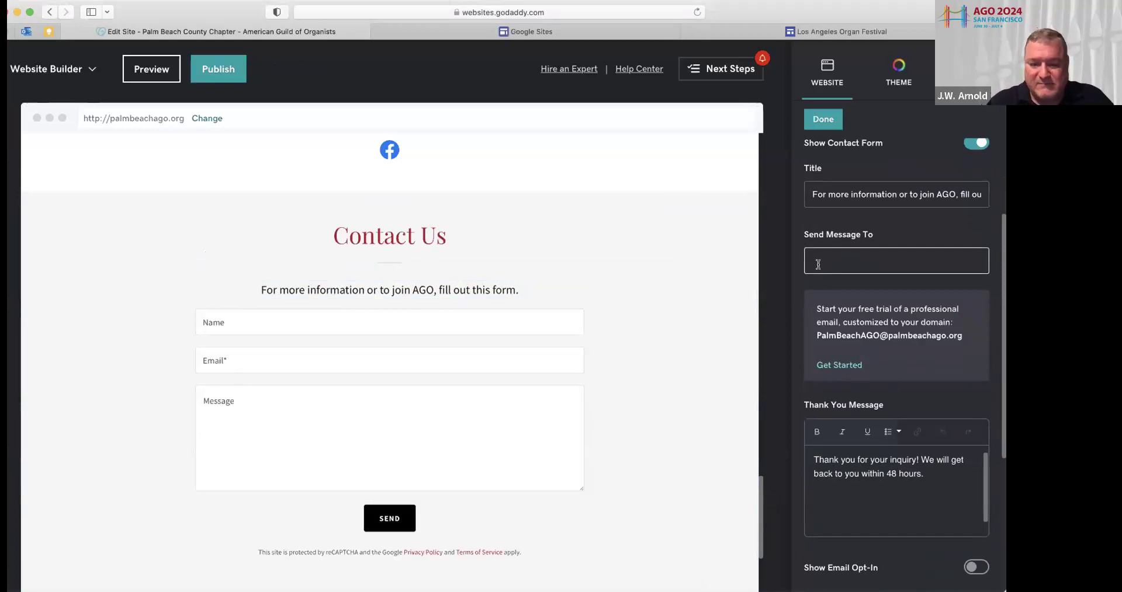
{"action": "key", "text": "super+v"}
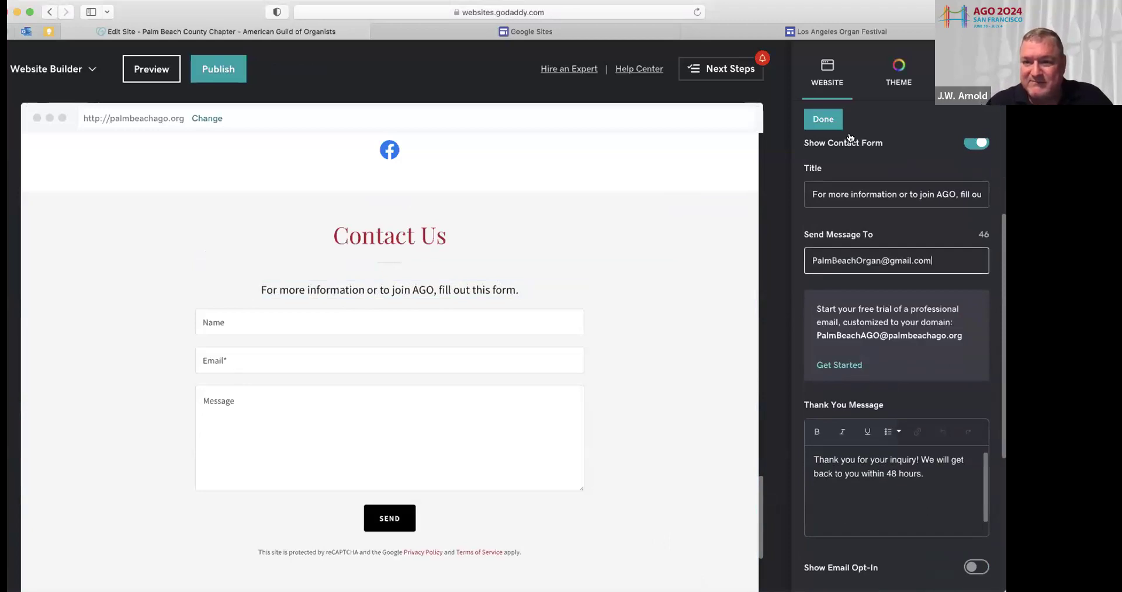
{"action": "left_click", "coordinate": [825, 120]}
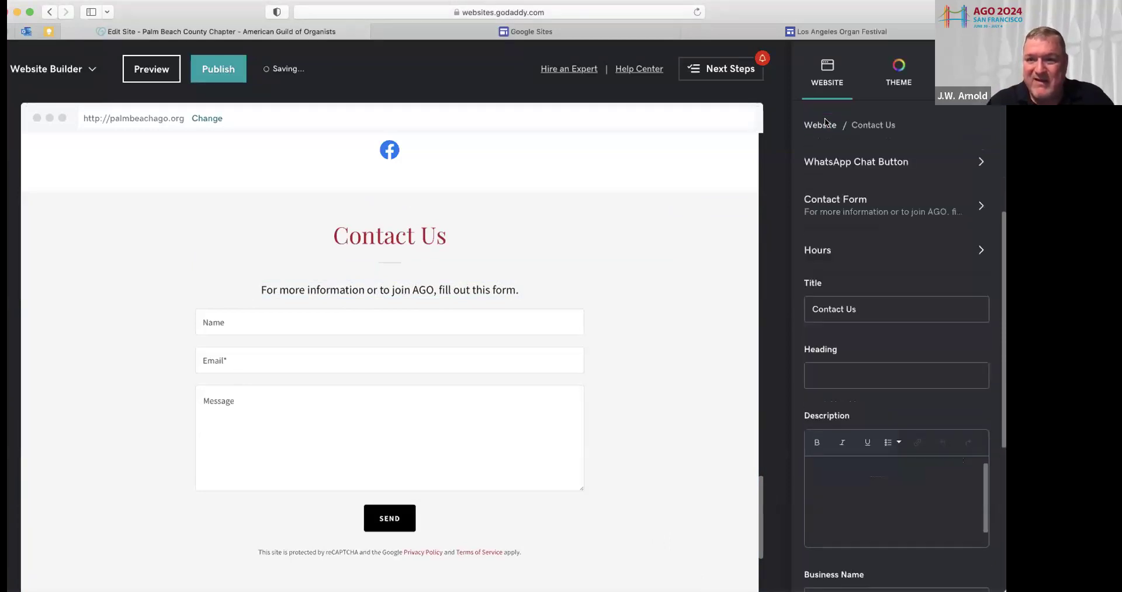
Preview the whole site as visitors will see it
{"action": "scroll", "coordinate": [649, 259], "scroll_direction": "up", "scroll_amount": 20}
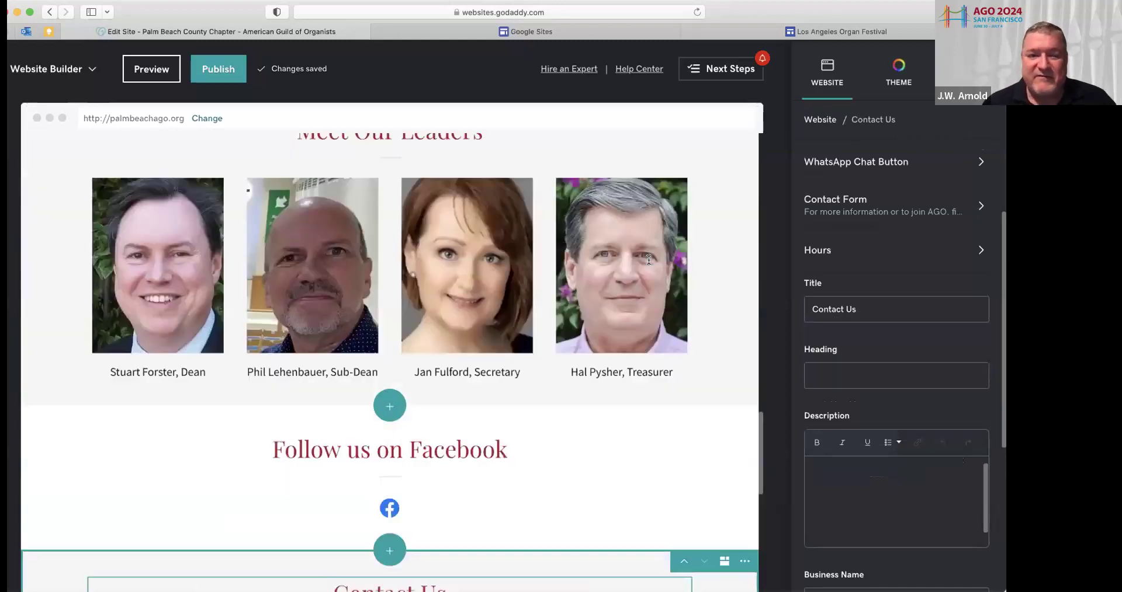
{"action": "scroll", "coordinate": [649, 259], "scroll_direction": "up", "scroll_amount": 5}
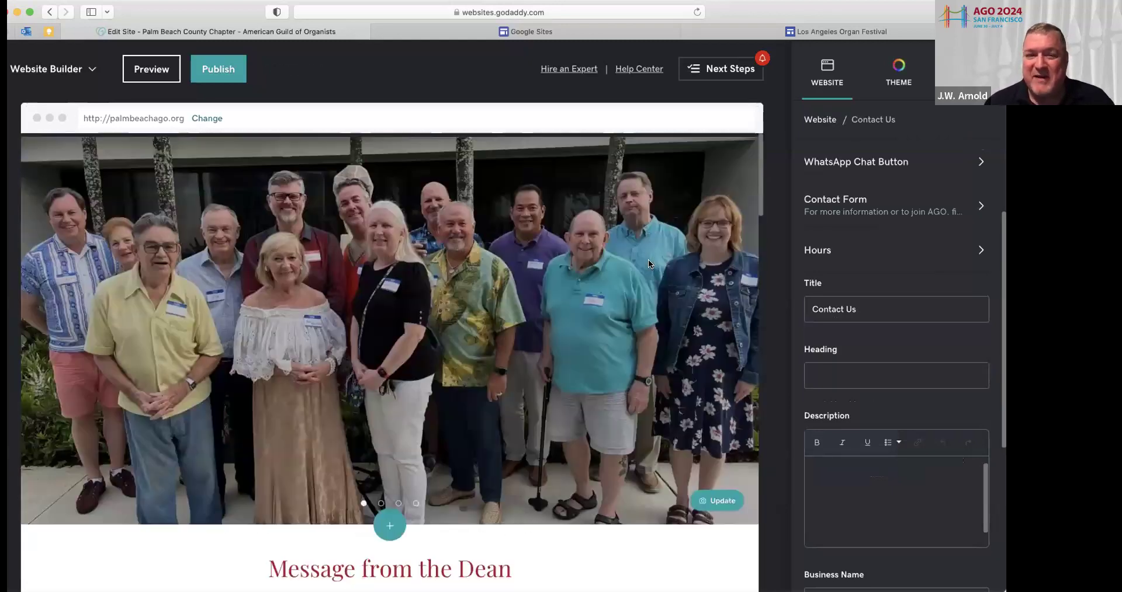
{"action": "scroll", "coordinate": [649, 260], "scroll_direction": "down", "scroll_amount": 5}
{"action": "scroll", "coordinate": [649, 263], "scroll_direction": "down", "scroll_amount": 5}
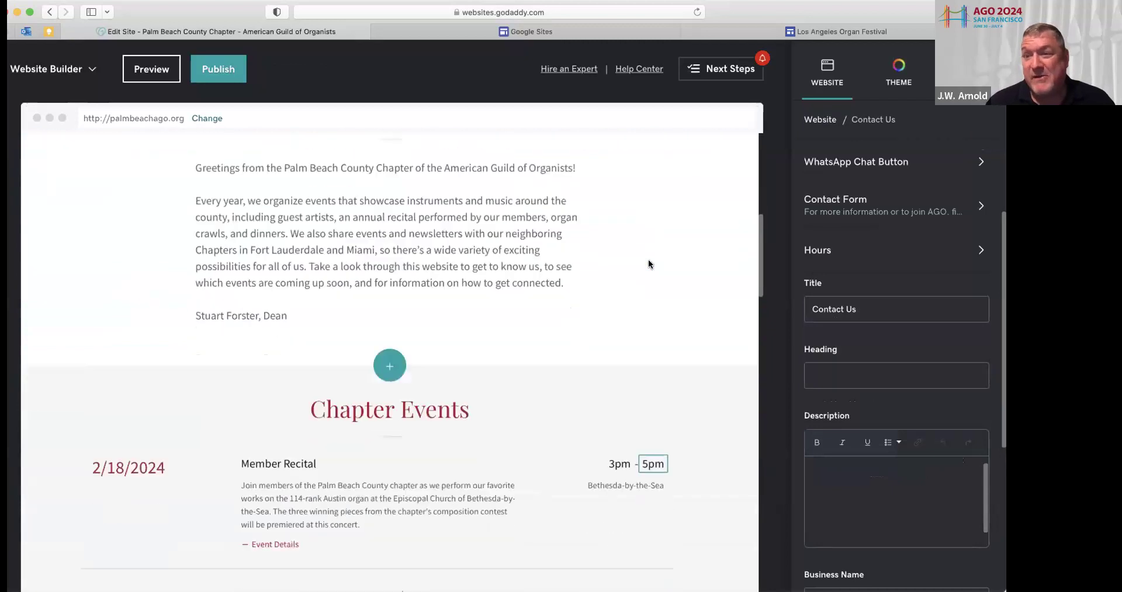
{"action": "scroll", "coordinate": [648, 263], "scroll_direction": "down", "scroll_amount": 8}
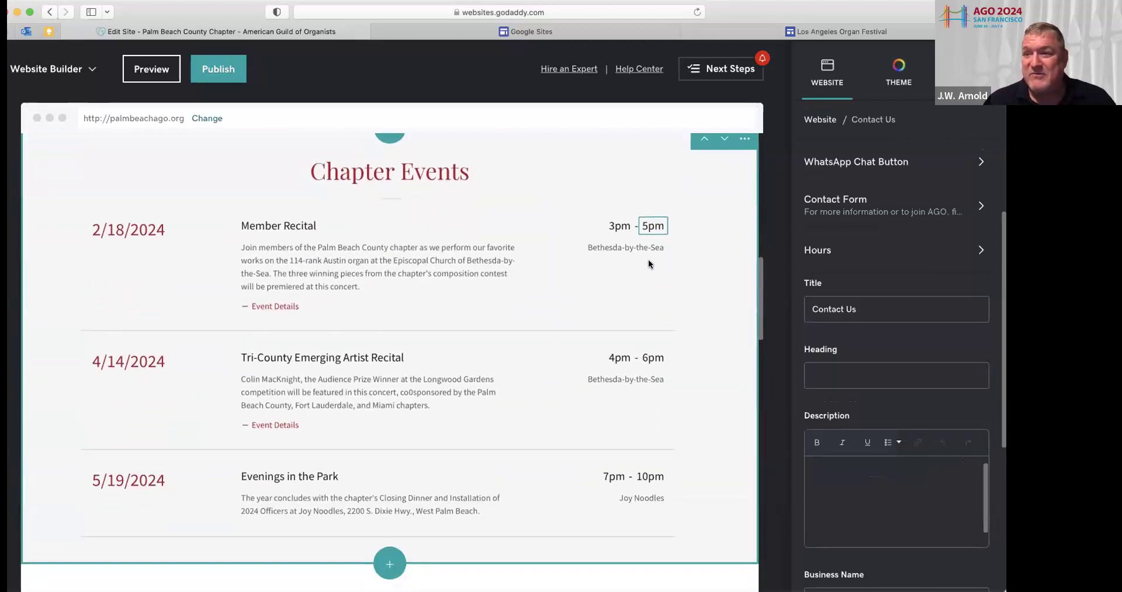
{"action": "scroll", "coordinate": [648, 259], "scroll_direction": "up", "scroll_amount": 3}
{"action": "scroll", "coordinate": [890, 202], "scroll_direction": "up", "scroll_amount": 3}
{"action": "scroll", "coordinate": [890, 201], "scroll_direction": "up", "scroll_amount": 2}
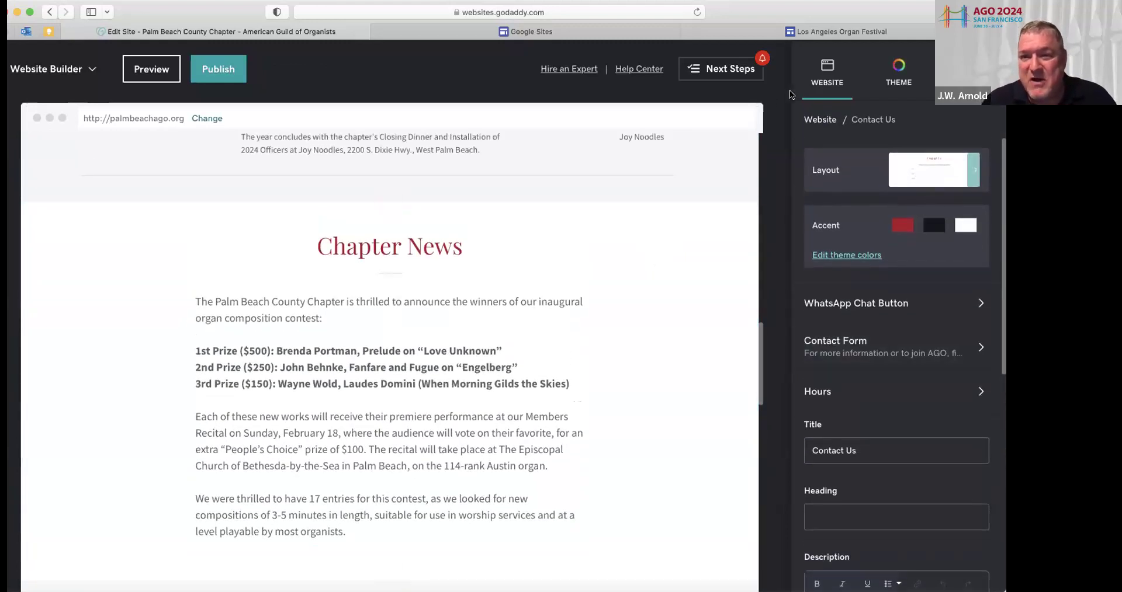
{"action": "left_click", "coordinate": [142, 69]}
Scroll through the desktop preview of the site down to the Contact Us form
{"action": "scroll", "coordinate": [238, 279], "scroll_direction": "down", "scroll_amount": 3}
{"action": "scroll", "coordinate": [238, 279], "scroll_direction": "up", "scroll_amount": 3}
{"action": "scroll", "coordinate": [237, 275], "scroll_direction": "down", "scroll_amount": 1}
{"action": "scroll", "coordinate": [238, 274], "scroll_direction": "up", "scroll_amount": 1}
{"action": "scroll", "coordinate": [237, 275], "scroll_direction": "down", "scroll_amount": 2}
{"action": "scroll", "coordinate": [237, 274], "scroll_direction": "up", "scroll_amount": 2}
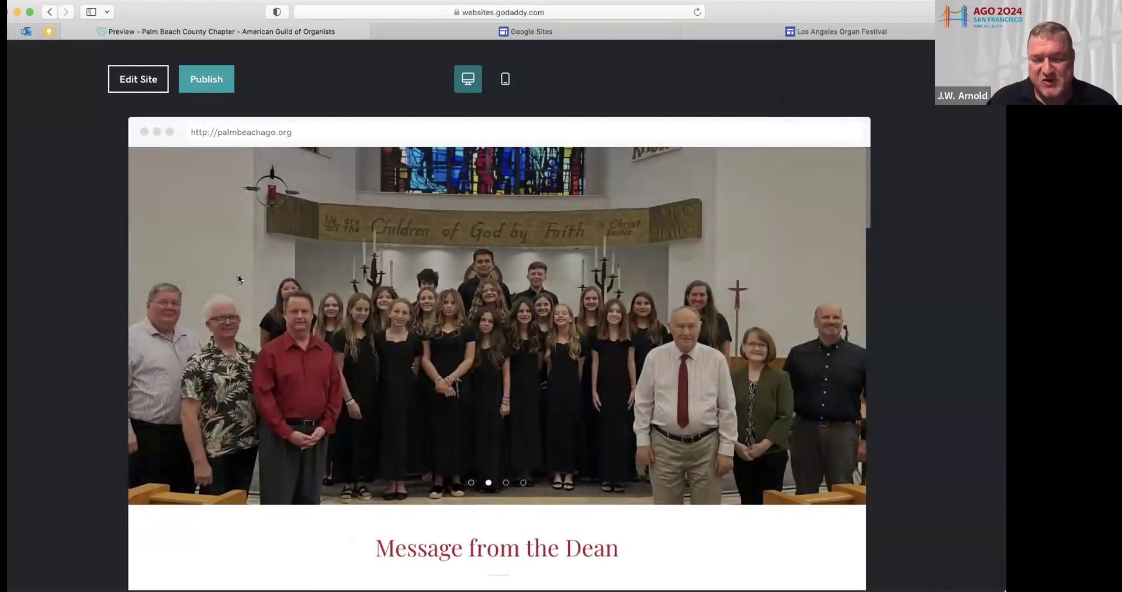
{"action": "scroll", "coordinate": [238, 279], "scroll_direction": "down", "scroll_amount": 5}
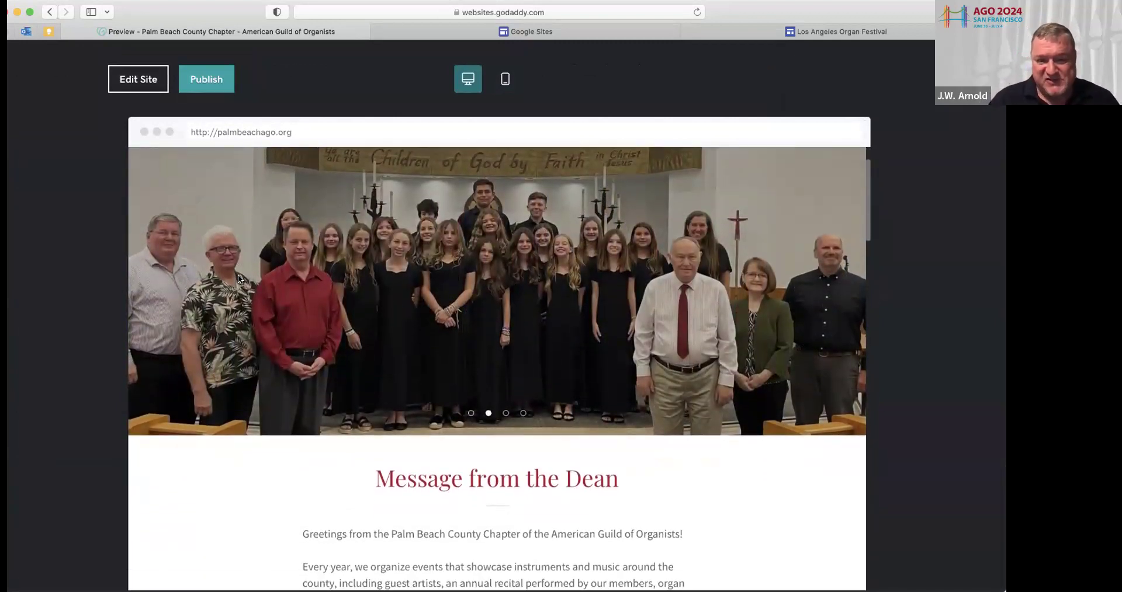
{"action": "scroll", "coordinate": [238, 279], "scroll_direction": "down", "scroll_amount": 3}
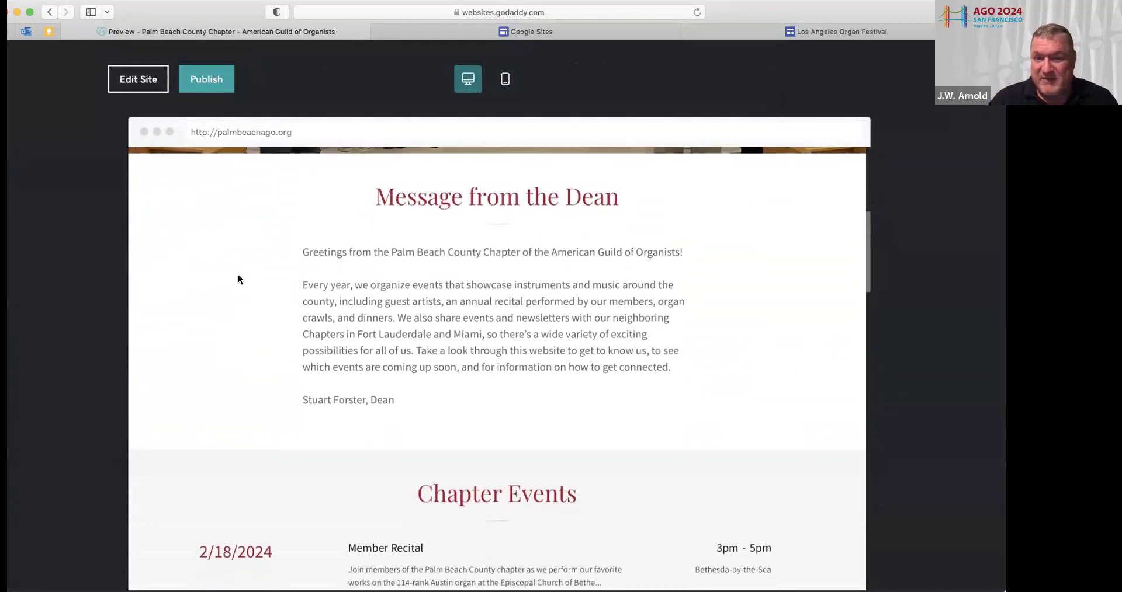
{"action": "scroll", "coordinate": [237, 279], "scroll_direction": "down", "scroll_amount": 5}
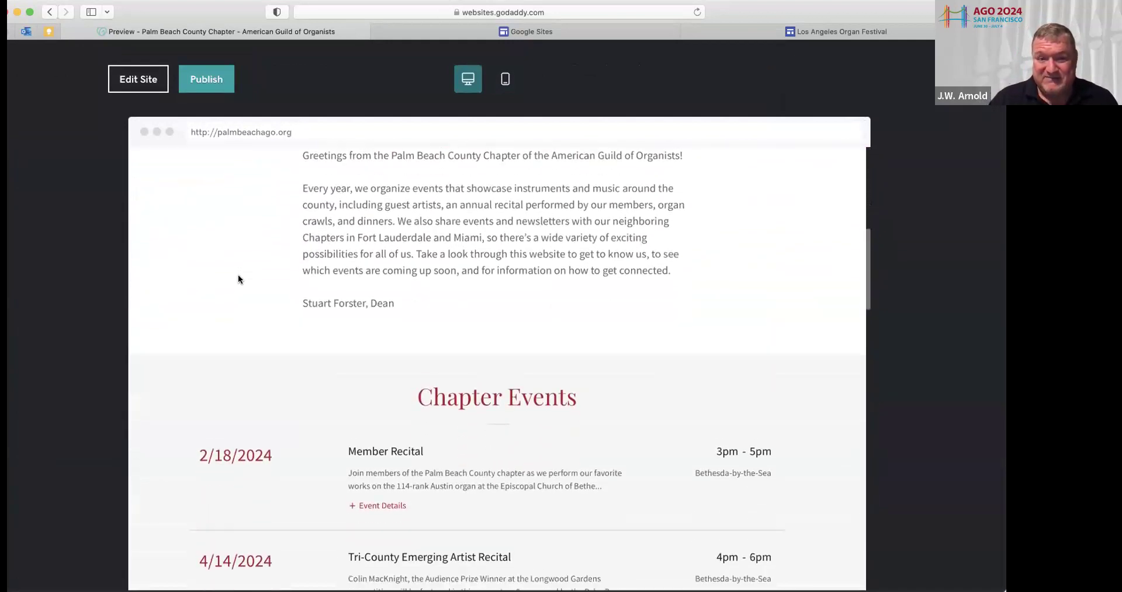
{"action": "scroll", "coordinate": [238, 279], "scroll_direction": "down", "scroll_amount": 4}
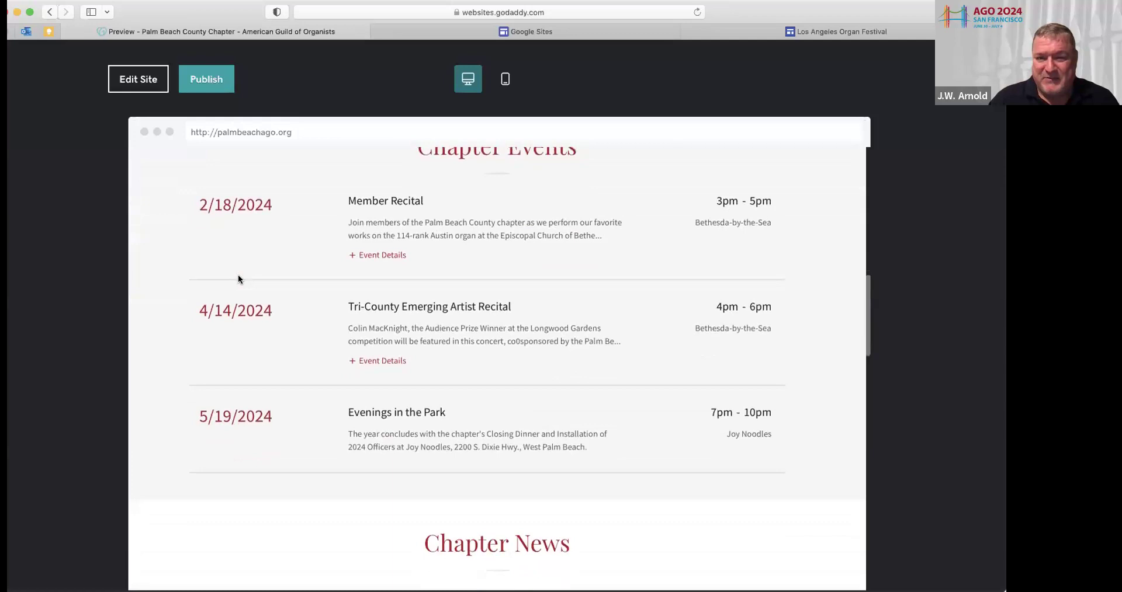
{"action": "scroll", "coordinate": [238, 279], "scroll_direction": "down", "scroll_amount": 7}
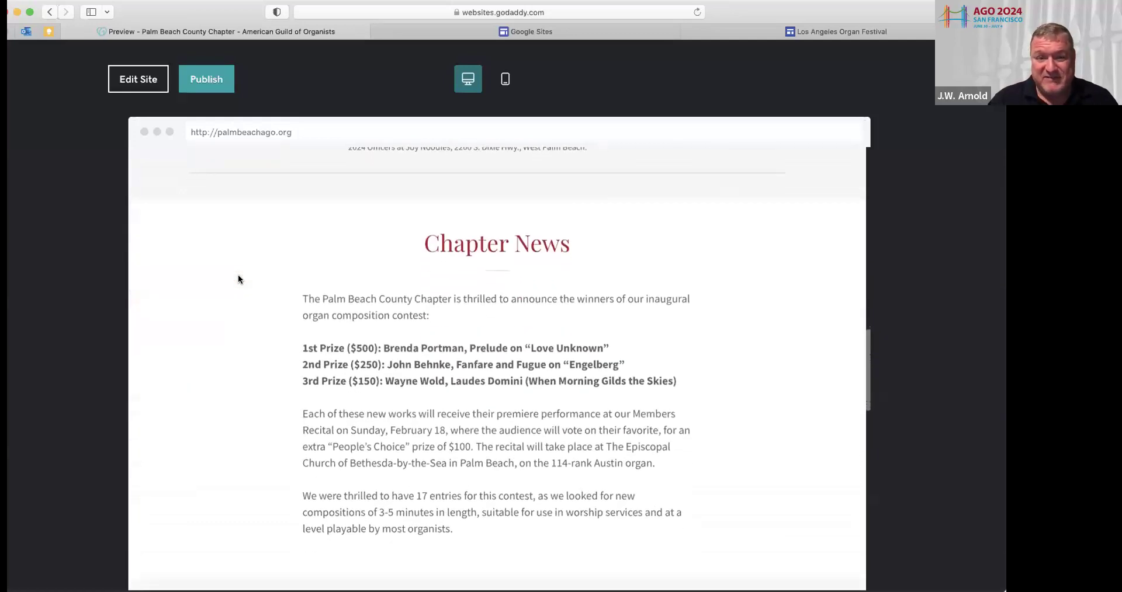
{"action": "scroll", "coordinate": [238, 279], "scroll_direction": "down", "scroll_amount": 10}
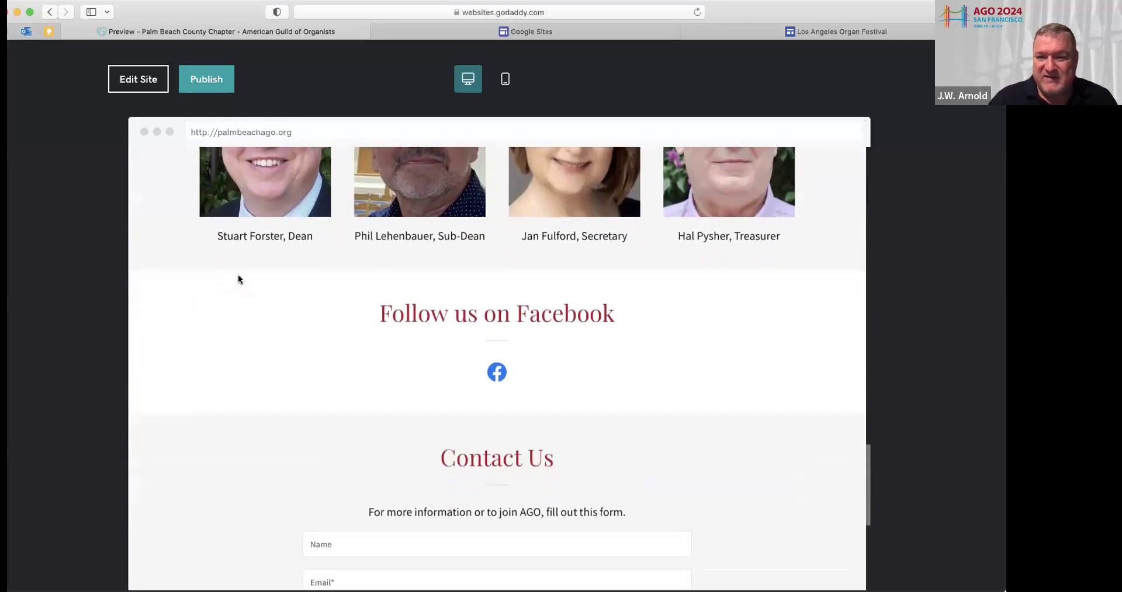
{"action": "scroll", "coordinate": [238, 280], "scroll_direction": "down", "scroll_amount": 5}
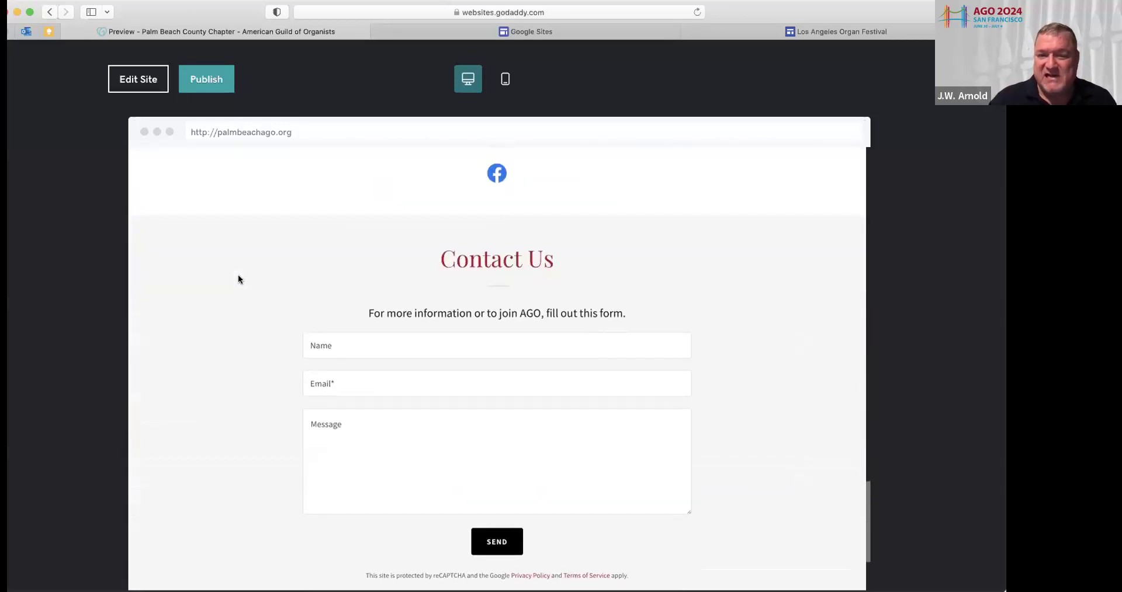
{"action": "scroll", "coordinate": [237, 279], "scroll_direction": "up", "scroll_amount": 5}
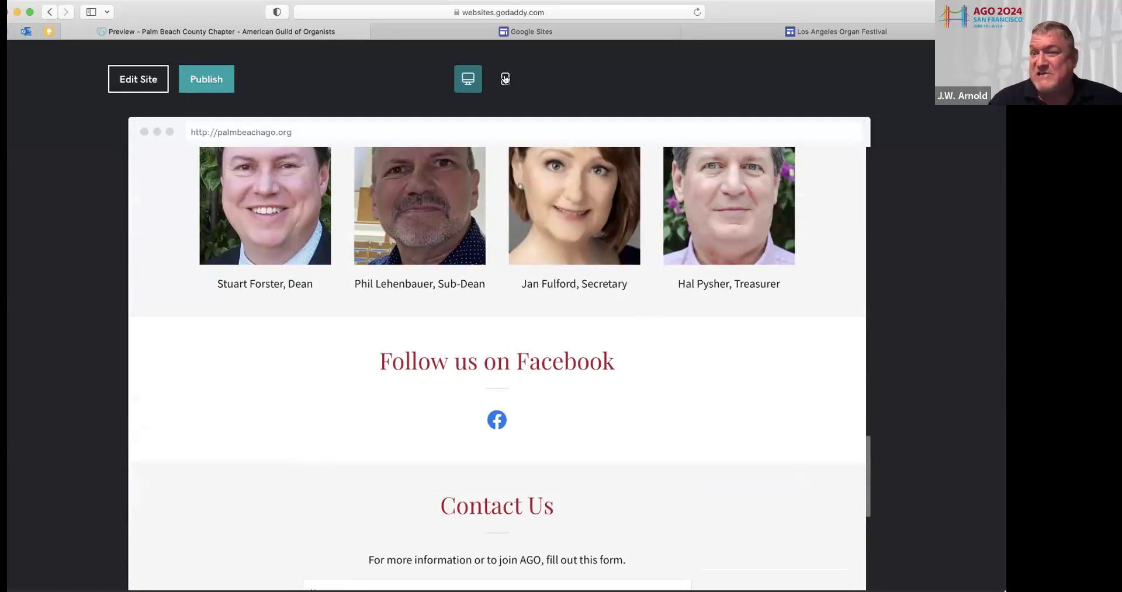
{"action": "left_click", "coordinate": [504, 79]}
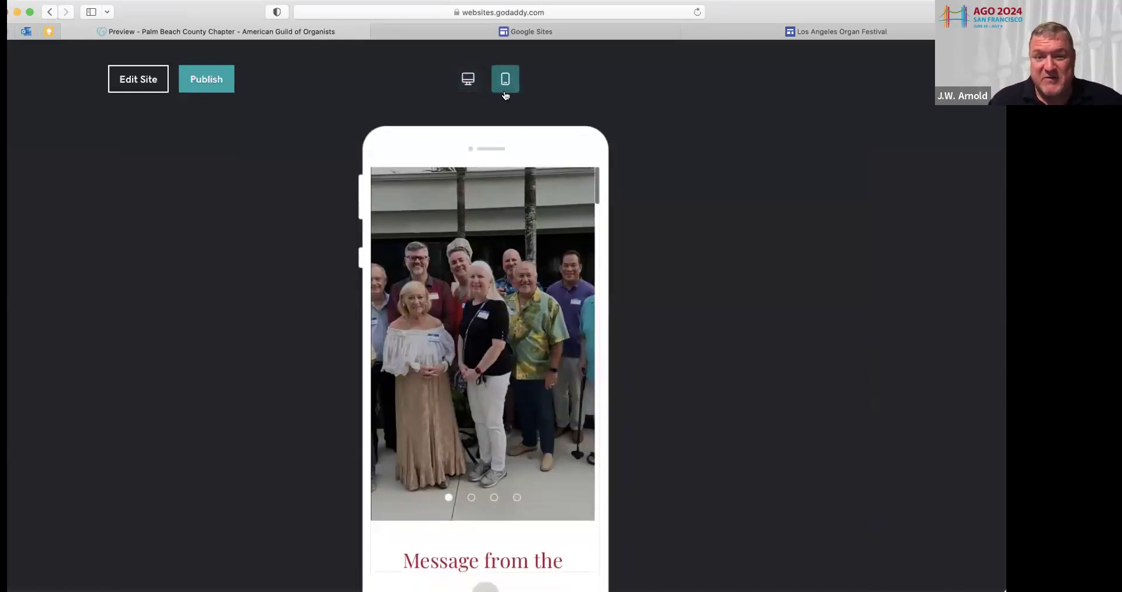
{"action": "scroll", "coordinate": [525, 333], "scroll_direction": "down", "scroll_amount": 10}
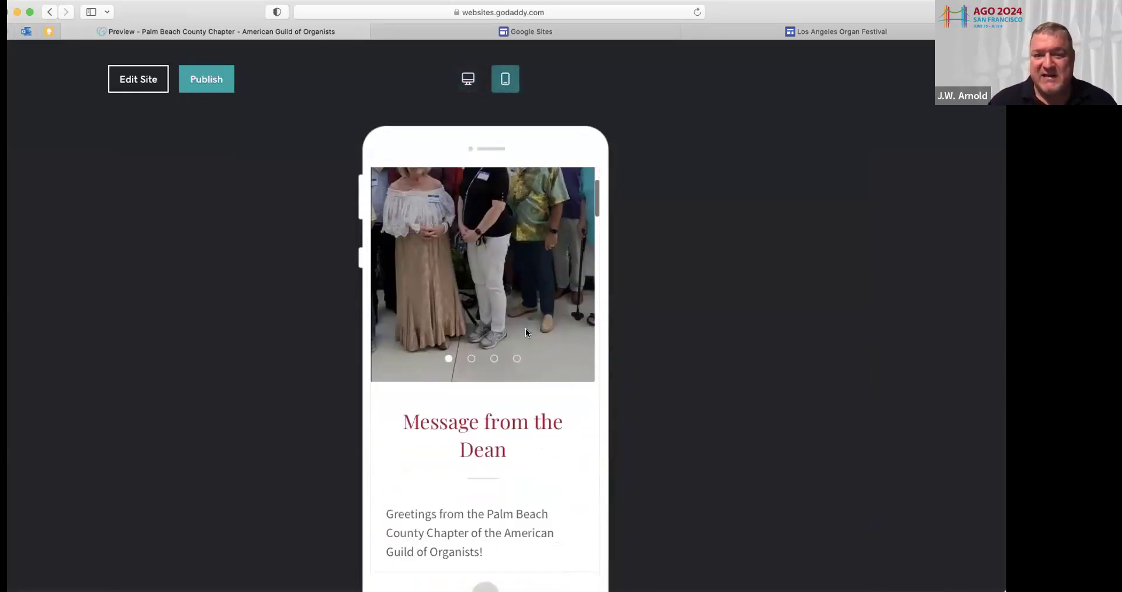
{"action": "scroll", "coordinate": [526, 333], "scroll_direction": "down", "scroll_amount": 15}
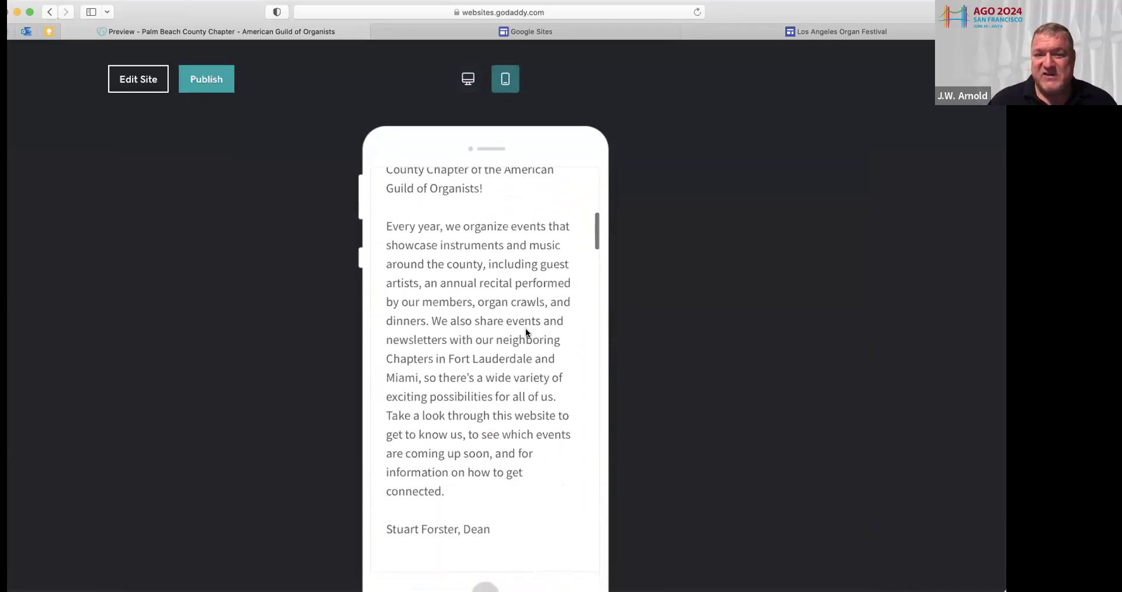
{"action": "scroll", "coordinate": [525, 333], "scroll_direction": "down", "scroll_amount": 10}
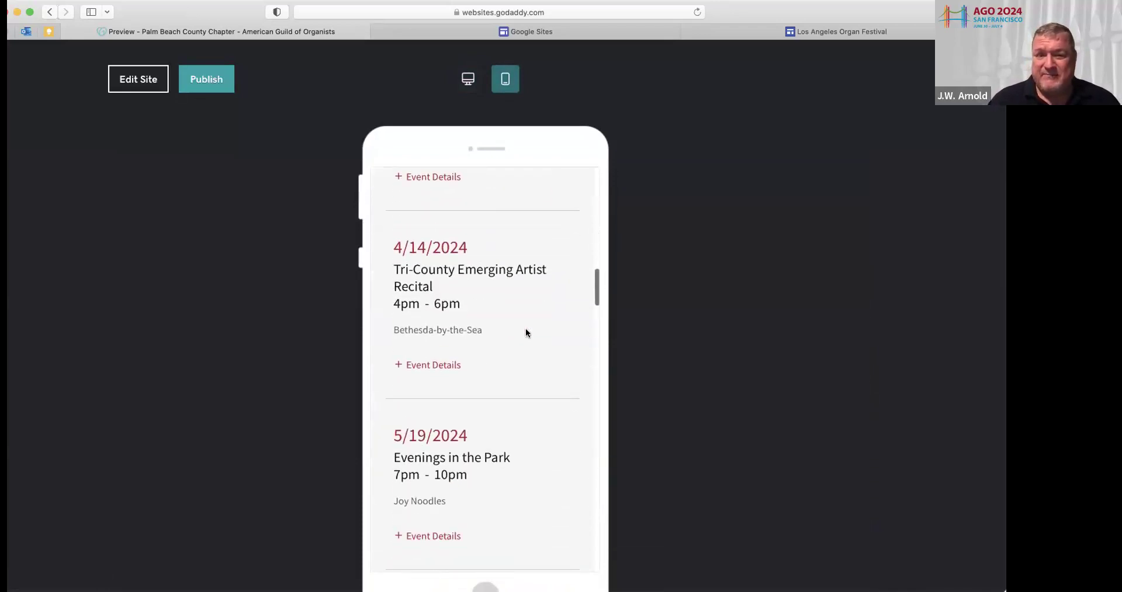
{"action": "scroll", "coordinate": [525, 333], "scroll_direction": "down", "scroll_amount": 15}
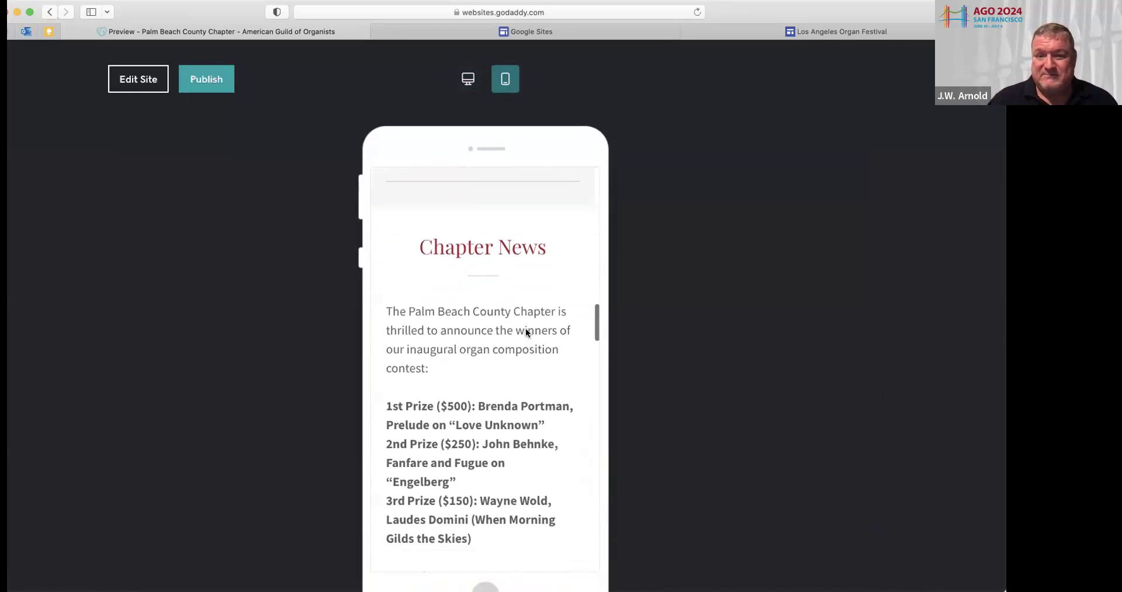
{"action": "scroll", "coordinate": [525, 333], "scroll_direction": "down", "scroll_amount": 15}
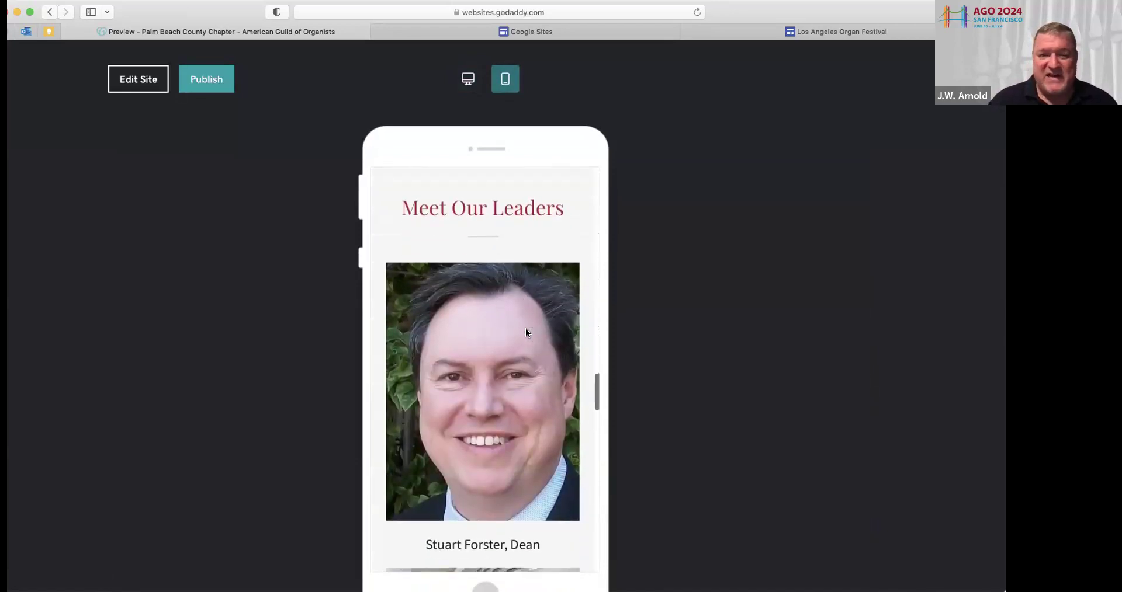
{"action": "scroll", "coordinate": [525, 333], "scroll_direction": "down", "scroll_amount": 15}
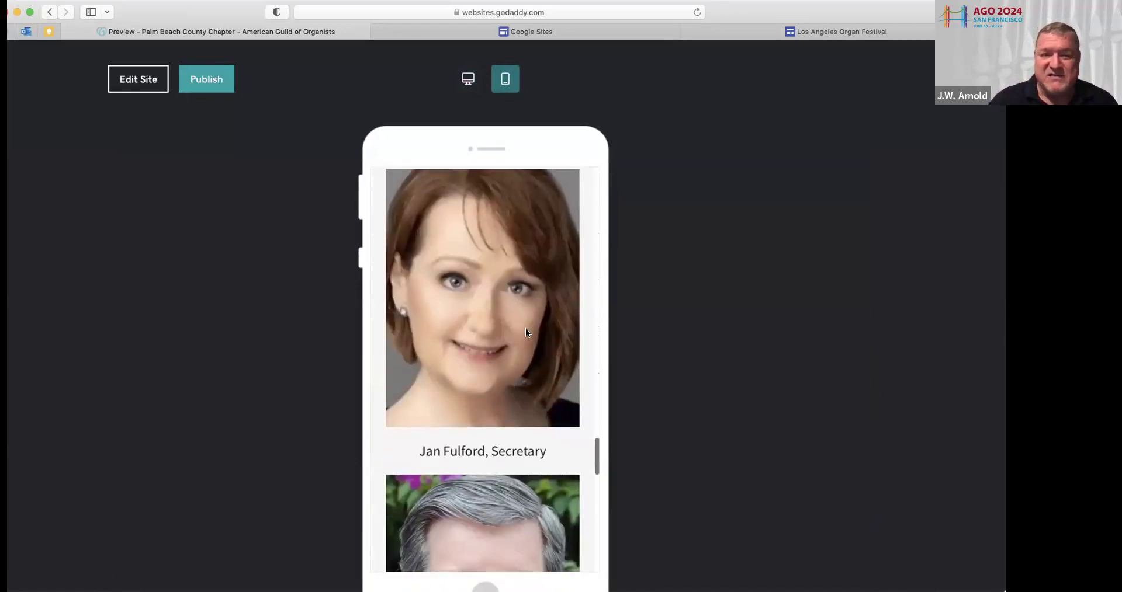
{"action": "scroll", "coordinate": [525, 333], "scroll_direction": "down", "scroll_amount": 10}
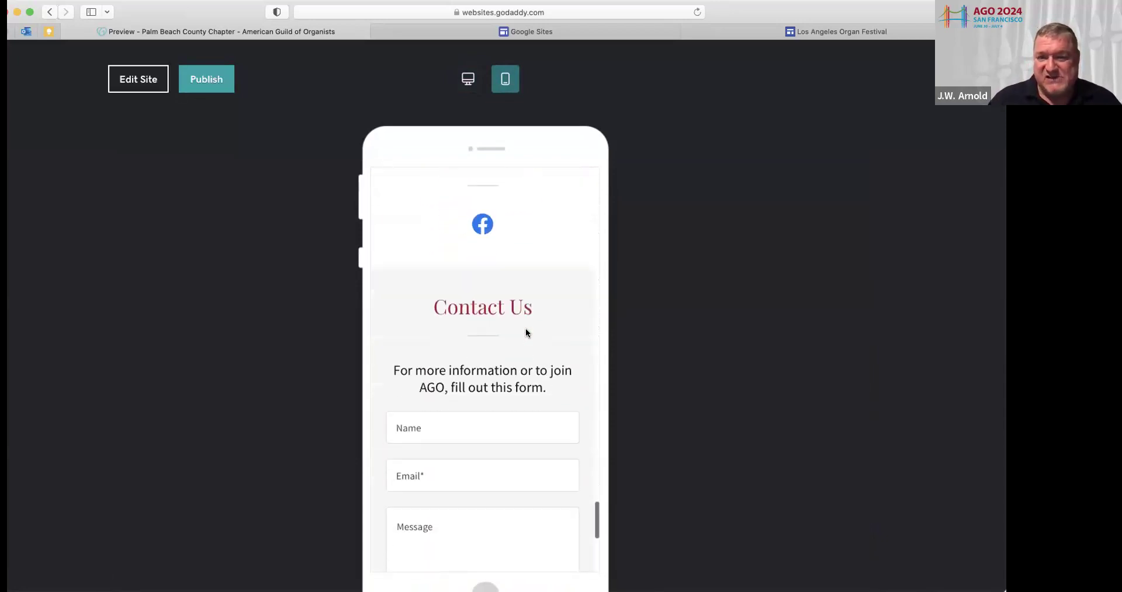
{"action": "scroll", "coordinate": [525, 333], "scroll_direction": "down", "scroll_amount": 5}
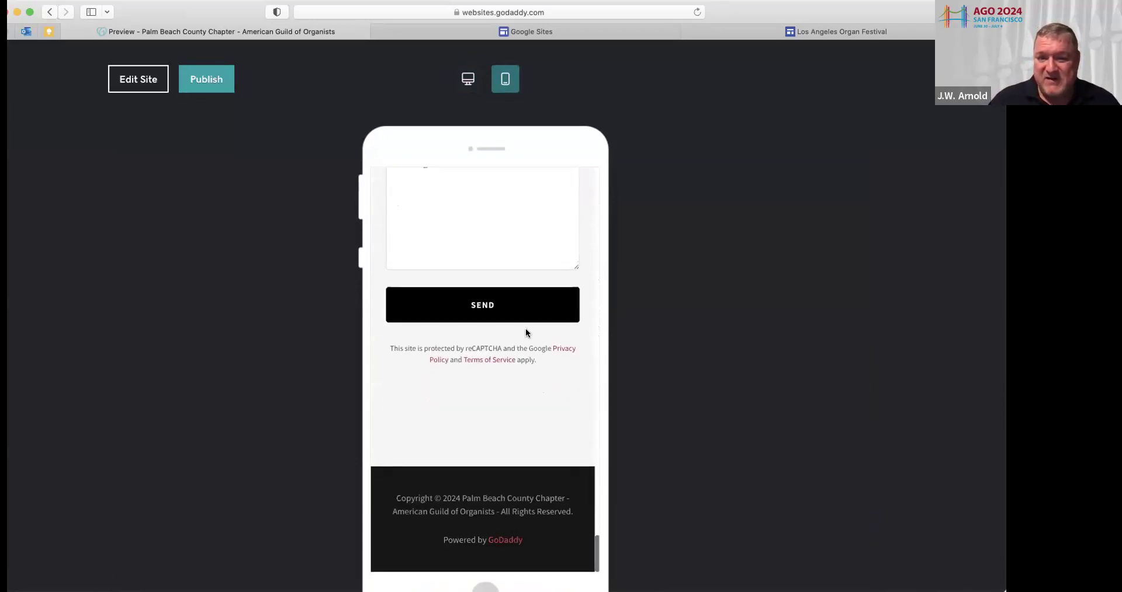
{"action": "scroll", "coordinate": [525, 333], "scroll_direction": "up", "scroll_amount": 20}
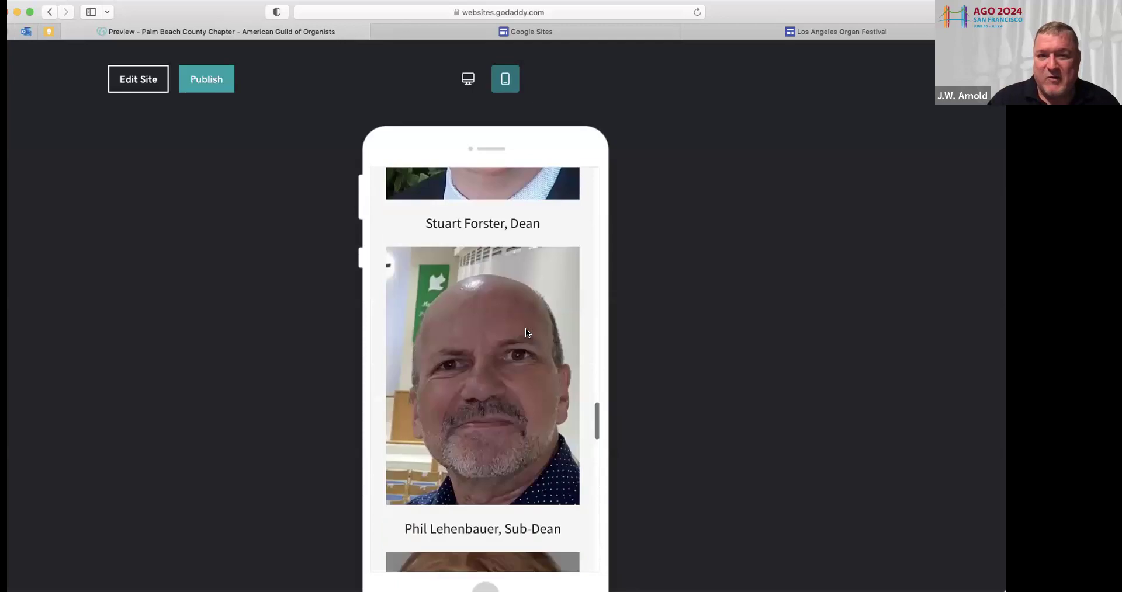
{"action": "scroll", "coordinate": [525, 333], "scroll_direction": "up", "scroll_amount": 10}
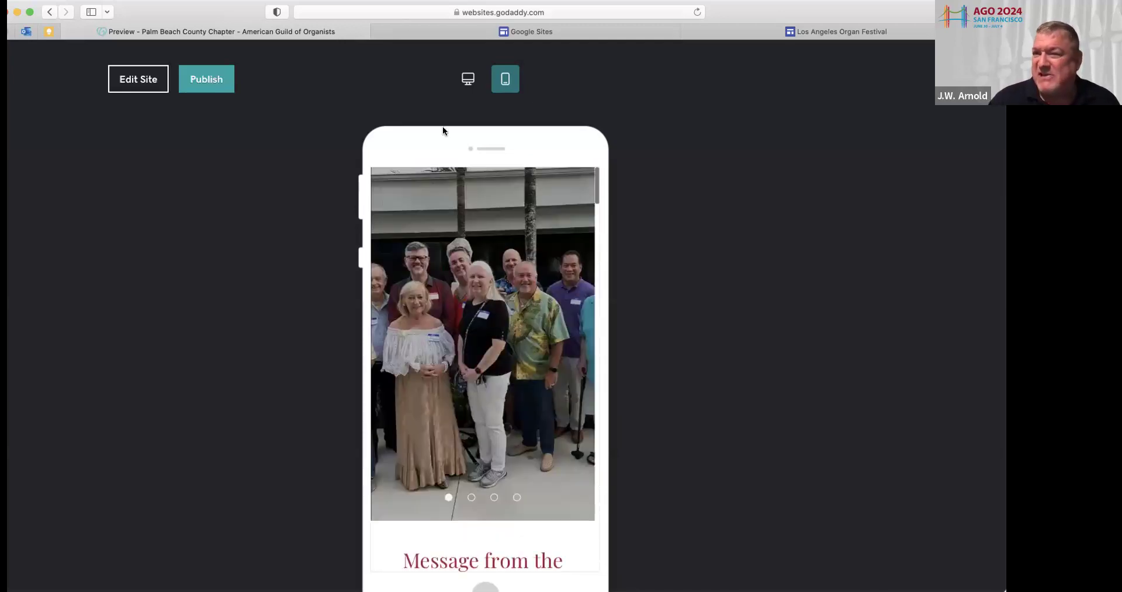
Return to the editor, dismiss the welcome tour, and back out of publishing
{"action": "left_click", "coordinate": [145, 78]}
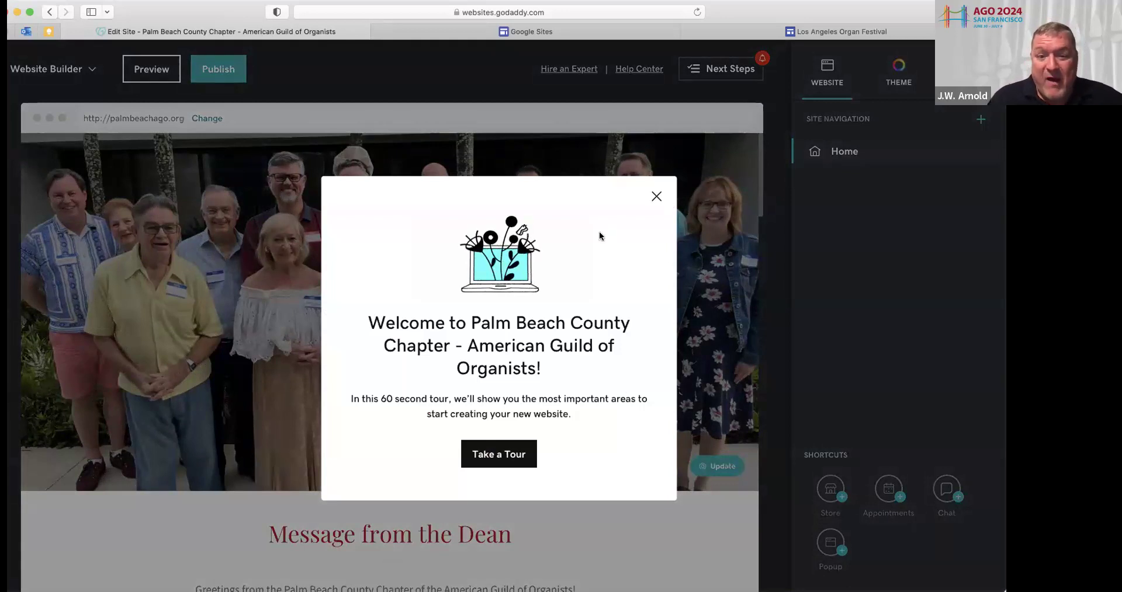
{"action": "left_click", "coordinate": [657, 197]}
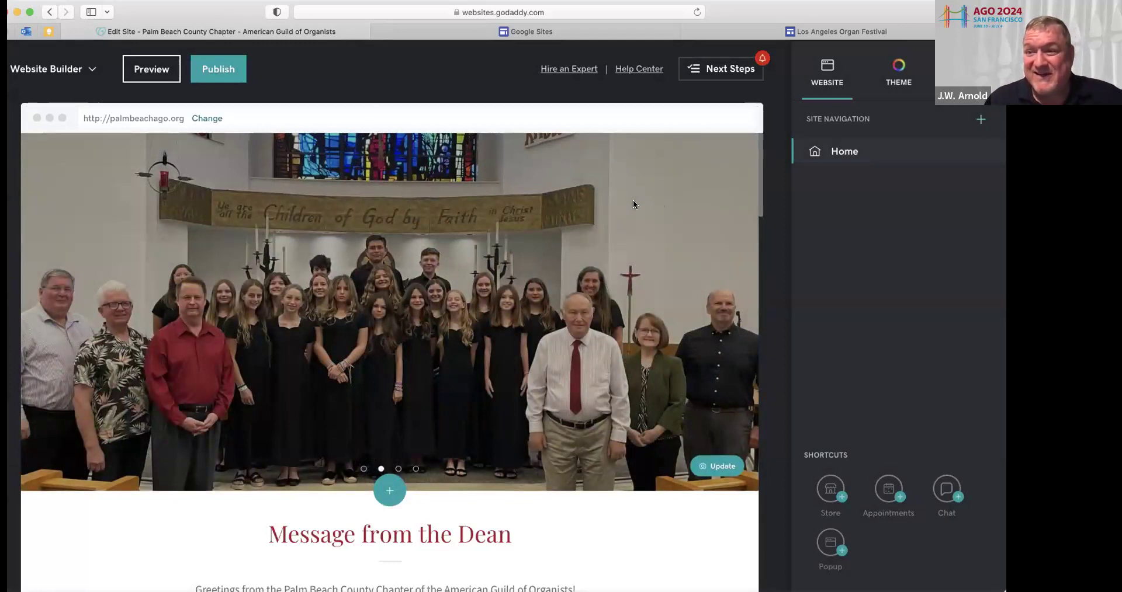
{"action": "left_click", "coordinate": [214, 67]}
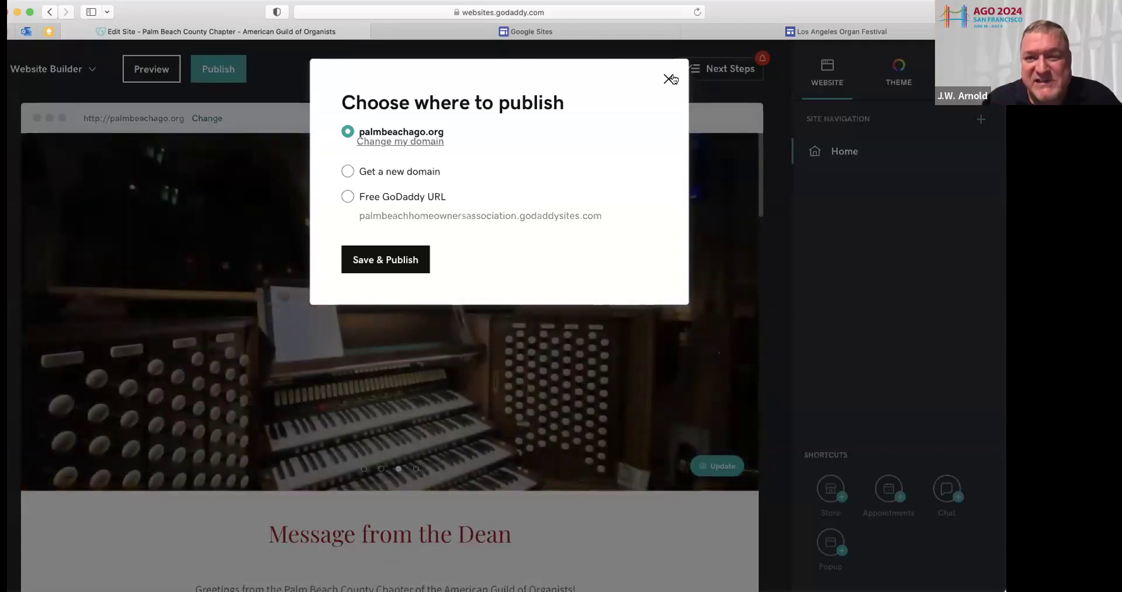
{"action": "left_click", "coordinate": [668, 79]}
Move the Follow us on Facebook section below the Contact Us section
{"action": "scroll", "coordinate": [573, 334], "scroll_direction": "down", "scroll_amount": 20}
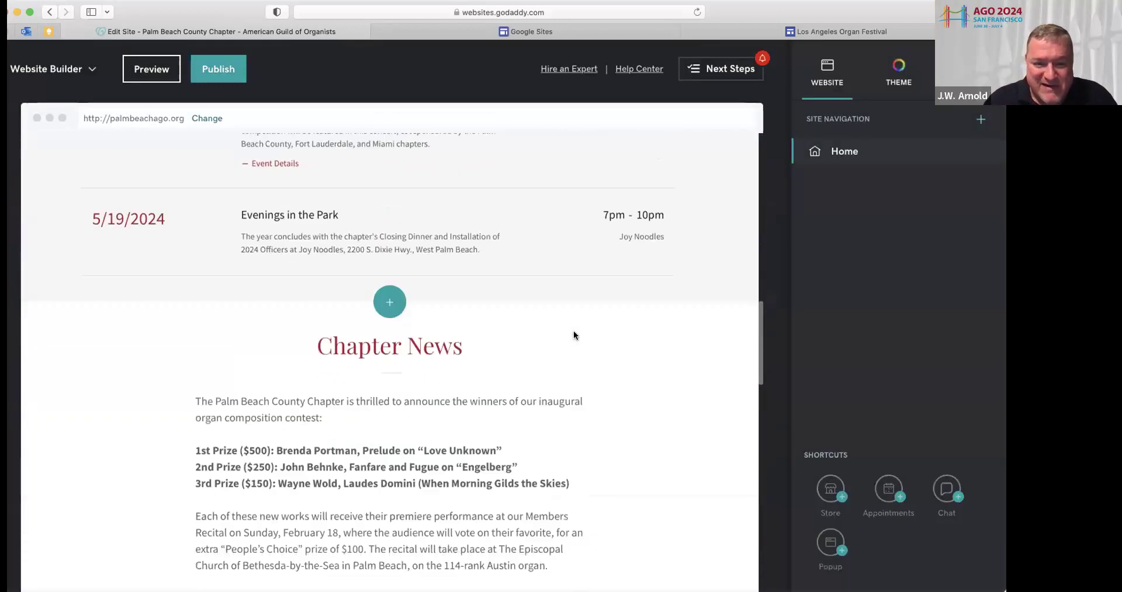
{"action": "scroll", "coordinate": [573, 331], "scroll_direction": "down", "scroll_amount": 5}
{"action": "scroll", "coordinate": [581, 291], "scroll_direction": "up", "scroll_amount": 1}
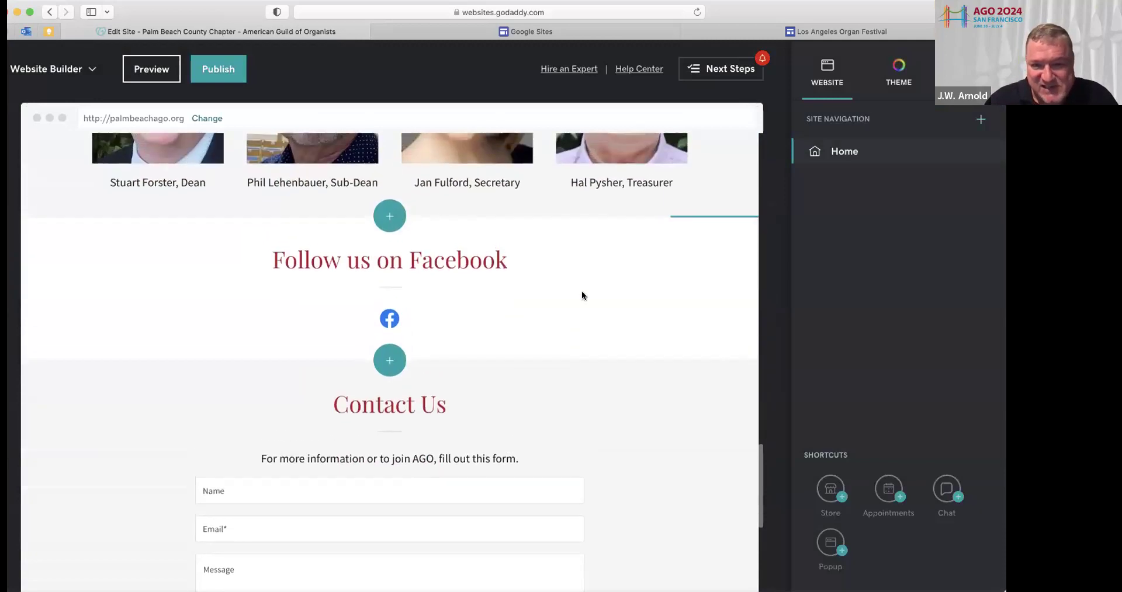
{"action": "mouse_move", "coordinate": [628, 243]}
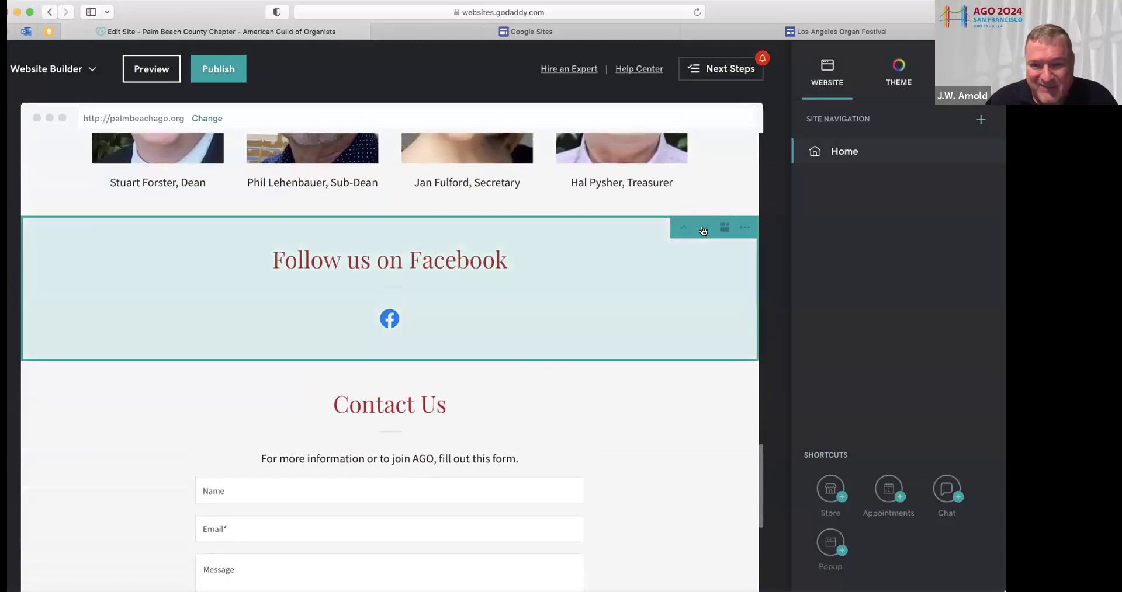
{"action": "left_click", "coordinate": [704, 228]}
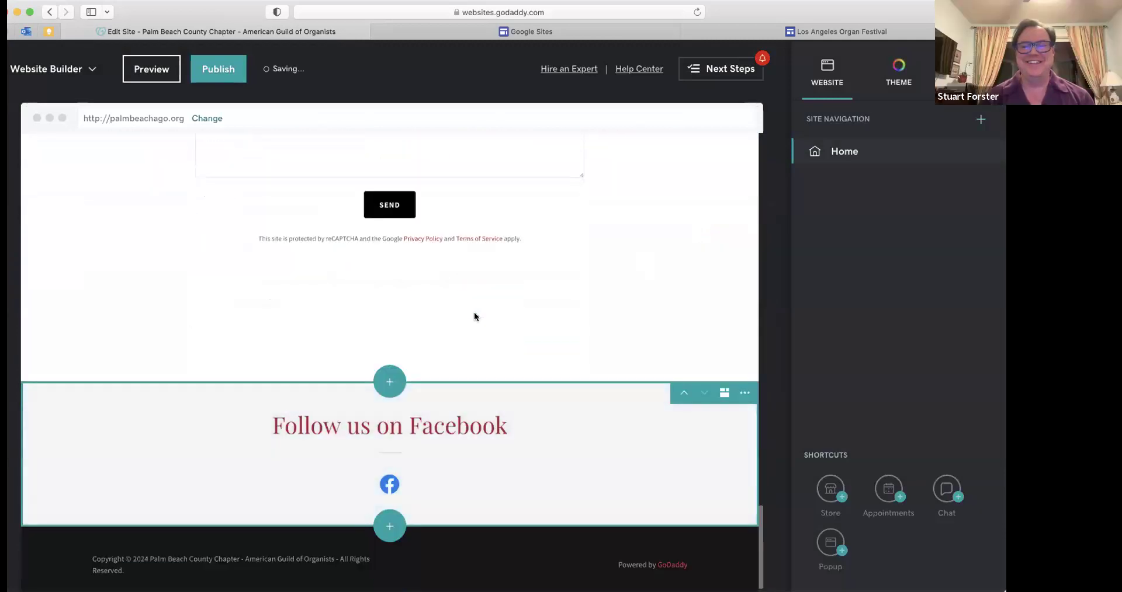
{"action": "left_click", "coordinate": [438, 350]}
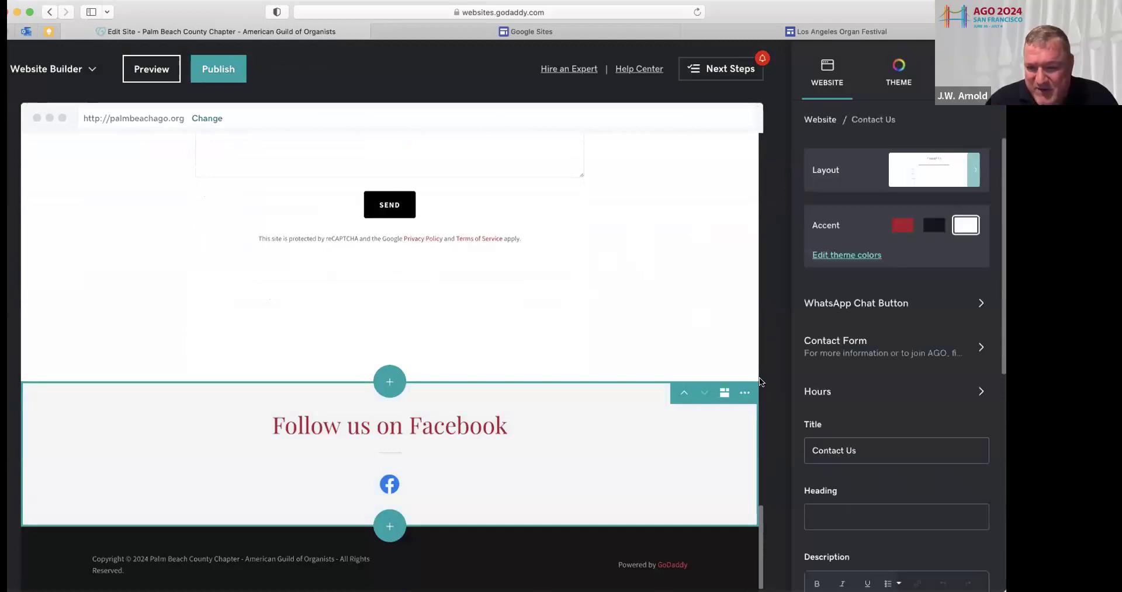
{"action": "scroll", "coordinate": [769, 383], "scroll_direction": "down", "scroll_amount": 7}
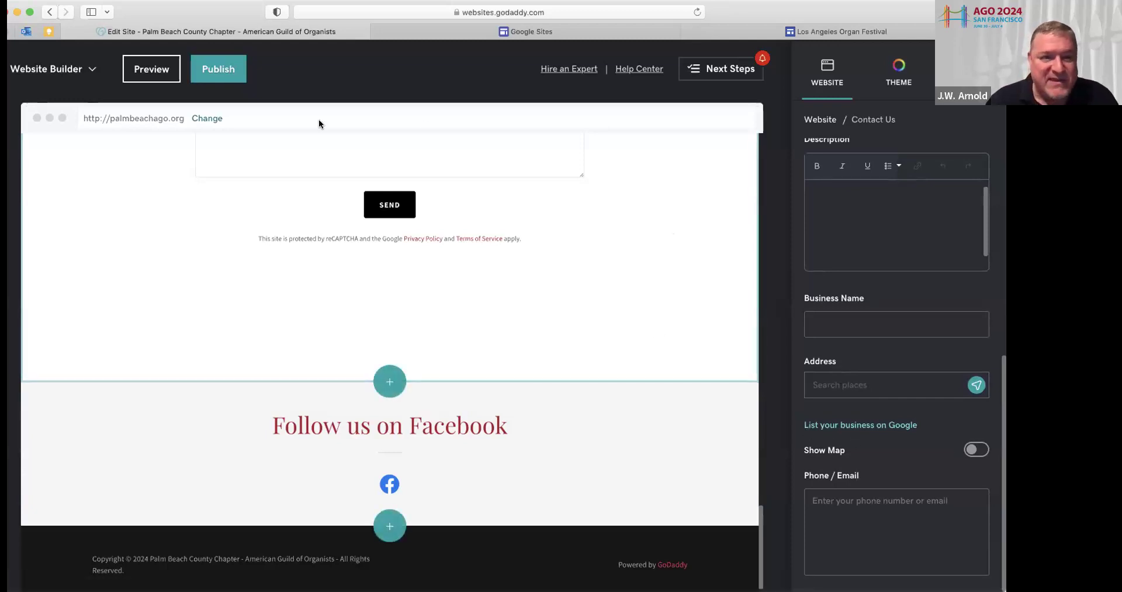
{"action": "scroll", "coordinate": [342, 224], "scroll_direction": "up", "scroll_amount": 15}
{"action": "scroll", "coordinate": [341, 224], "scroll_direction": "up", "scroll_amount": 15}
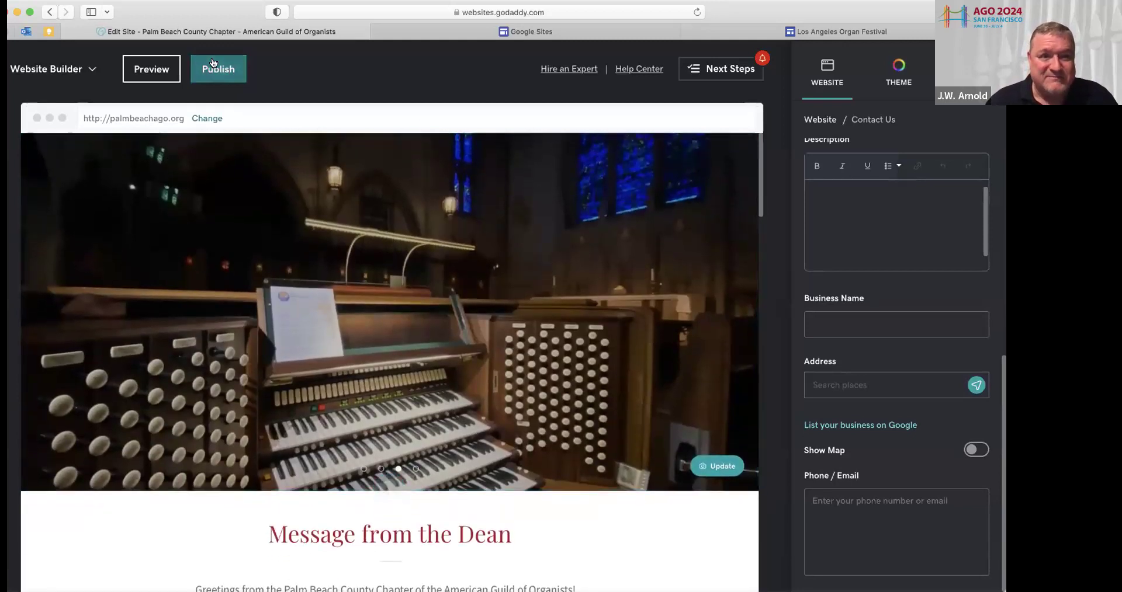
Publish the site to palmbeachago.org with Save & Publish
{"action": "left_click", "coordinate": [213, 64]}
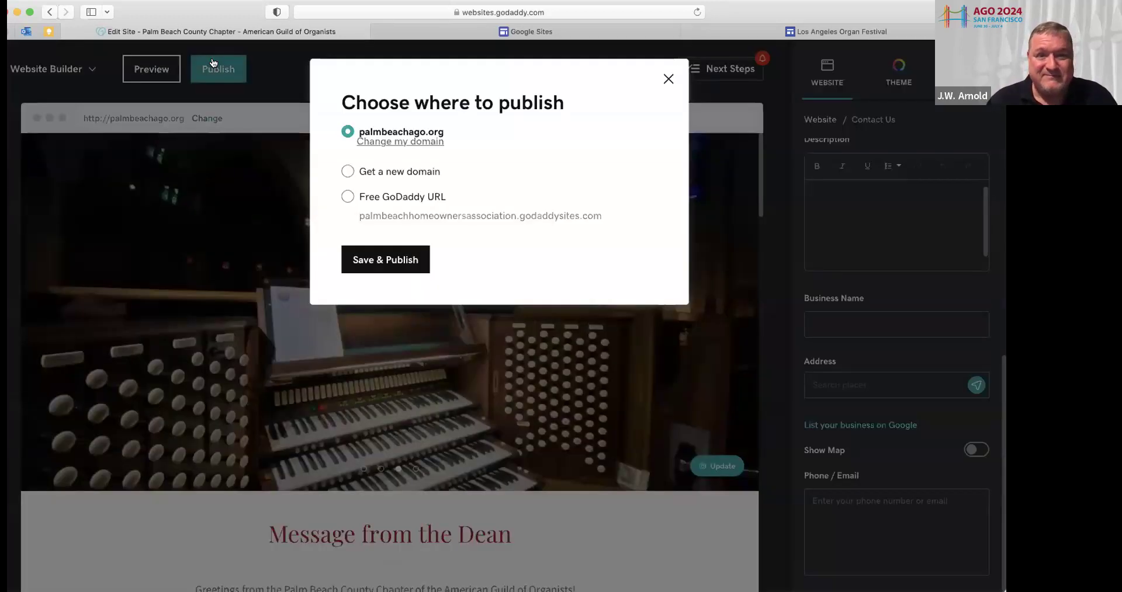
{"action": "left_click", "coordinate": [390, 261]}
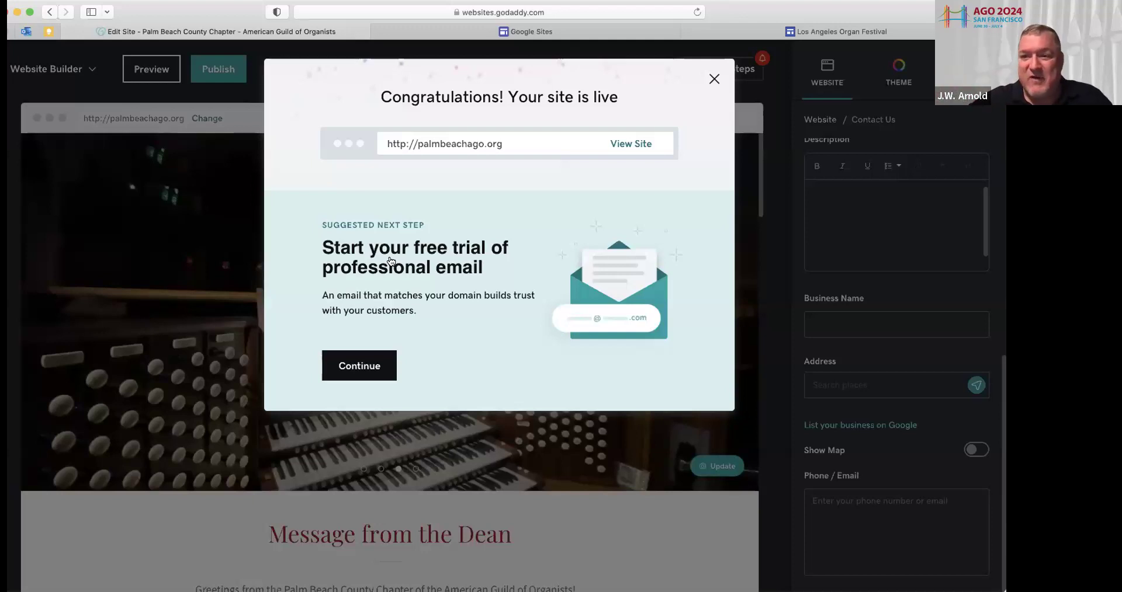
Open the live palmbeachago.org site, accept its cookie notice, and scroll to Chapter Events
{"action": "left_click", "coordinate": [630, 141]}
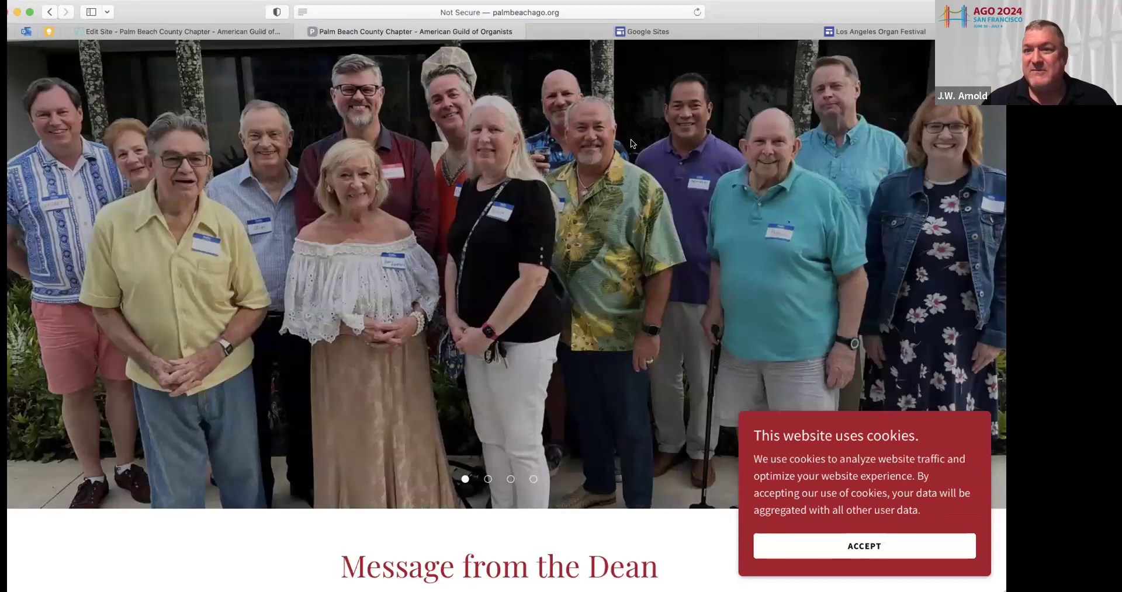
{"action": "scroll", "coordinate": [860, 449], "scroll_direction": "down", "scroll_amount": 2}
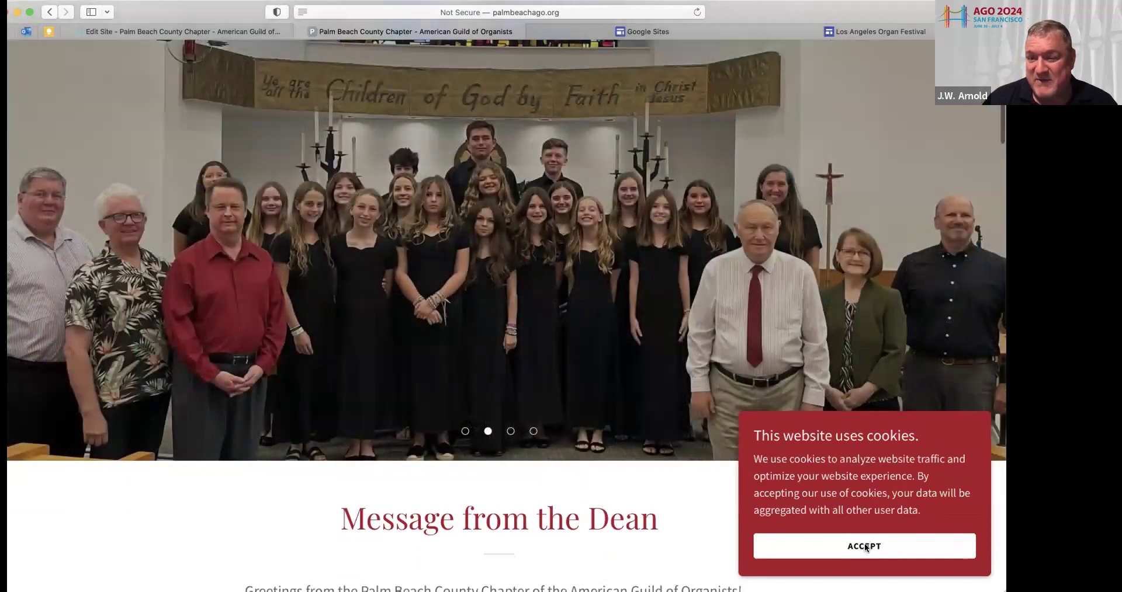
{"action": "left_click", "coordinate": [866, 547]}
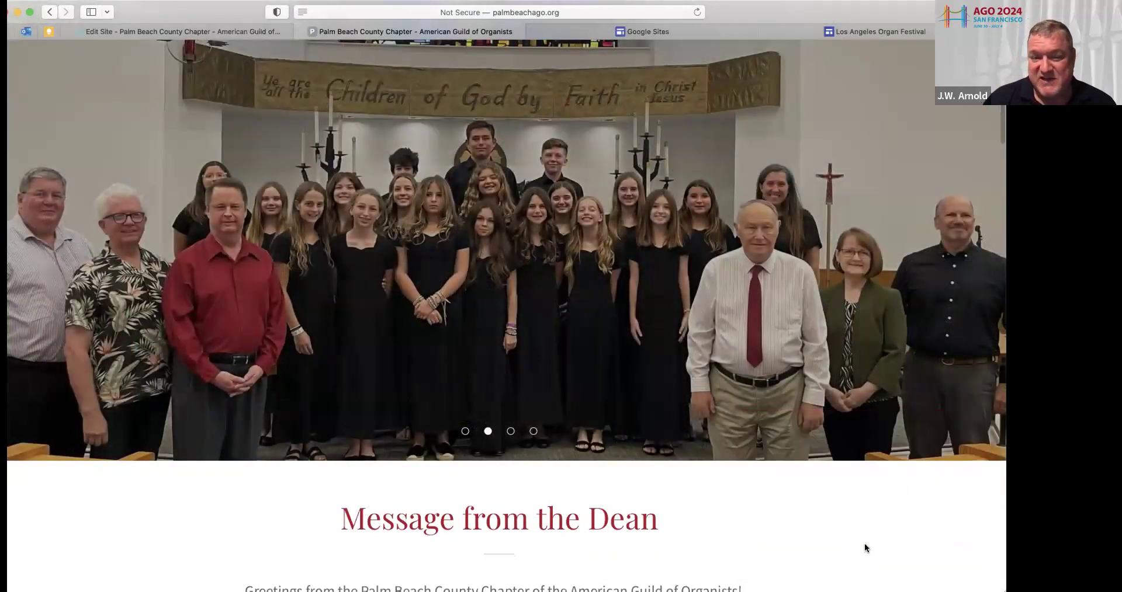
{"action": "scroll", "coordinate": [865, 548], "scroll_direction": "down", "scroll_amount": 7}
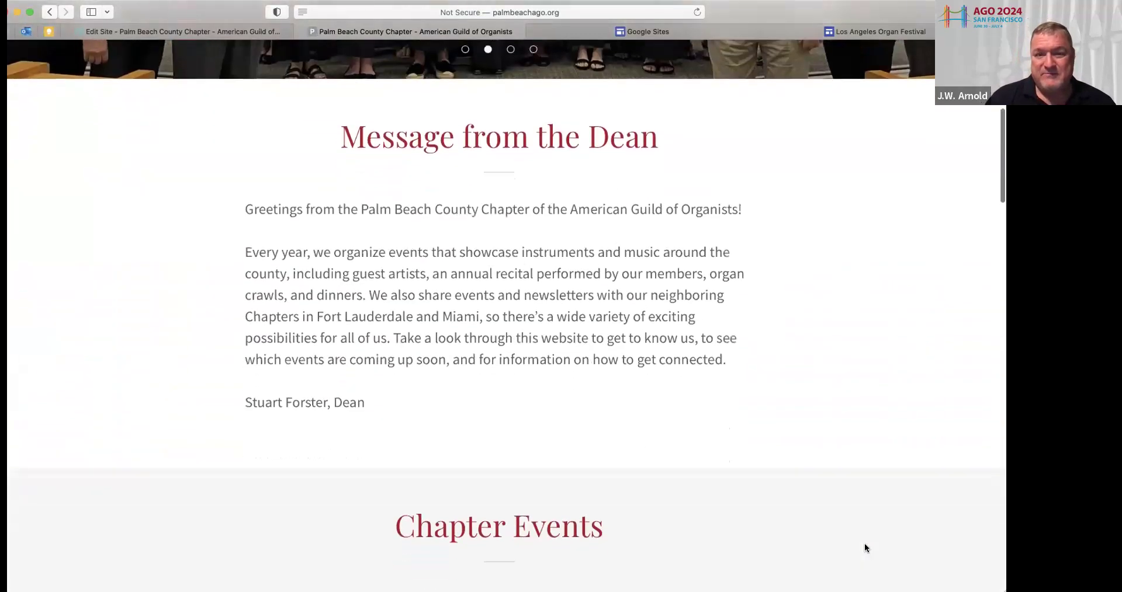
{"action": "scroll", "coordinate": [866, 547], "scroll_direction": "down", "scroll_amount": 10}
{"action": "scroll", "coordinate": [865, 547], "scroll_direction": "down", "scroll_amount": 18}
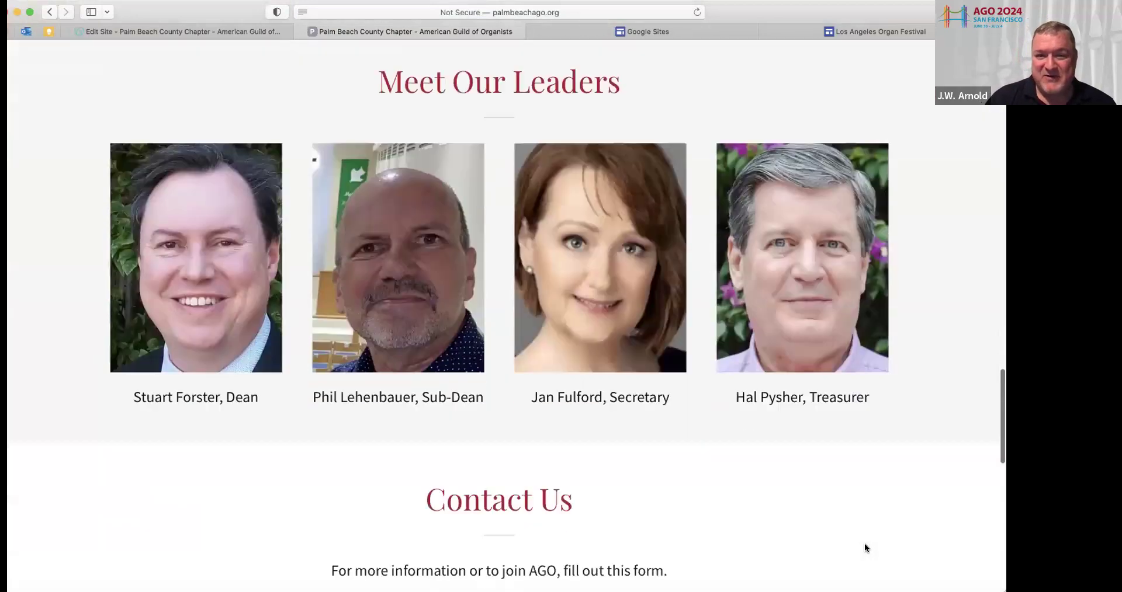
{"action": "scroll", "coordinate": [865, 548], "scroll_direction": "down", "scroll_amount": 7}
{"action": "scroll", "coordinate": [866, 548], "scroll_direction": "down", "scroll_amount": 4}
{"action": "scroll", "coordinate": [866, 547], "scroll_direction": "down", "scroll_amount": 3}
{"action": "scroll", "coordinate": [865, 547], "scroll_direction": "up", "scroll_amount": 20}
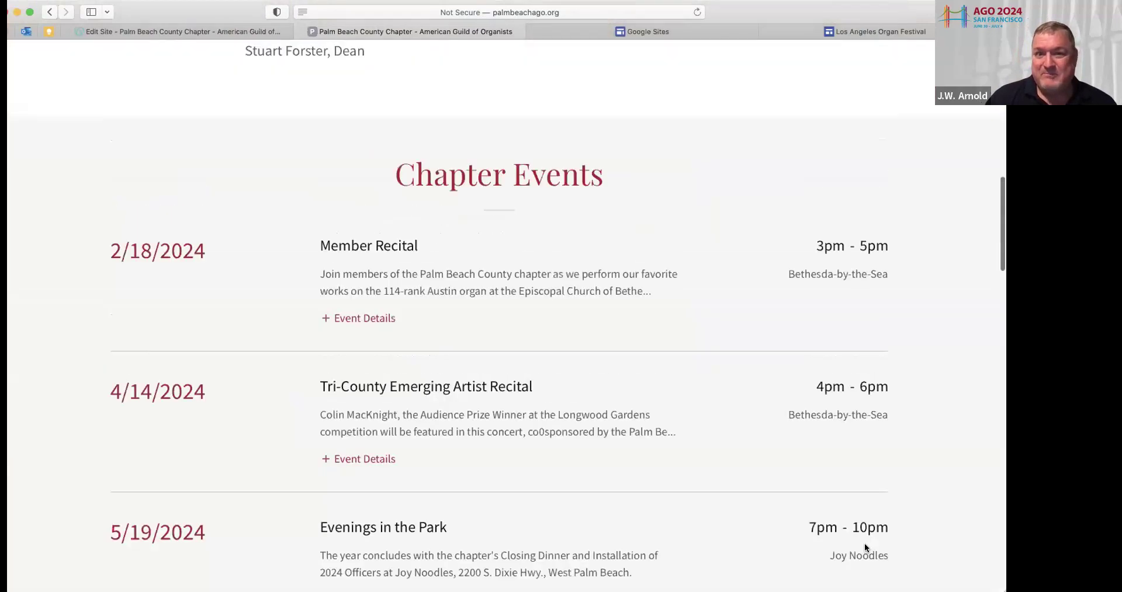
{"action": "scroll", "coordinate": [864, 547], "scroll_direction": "up", "scroll_amount": 15}
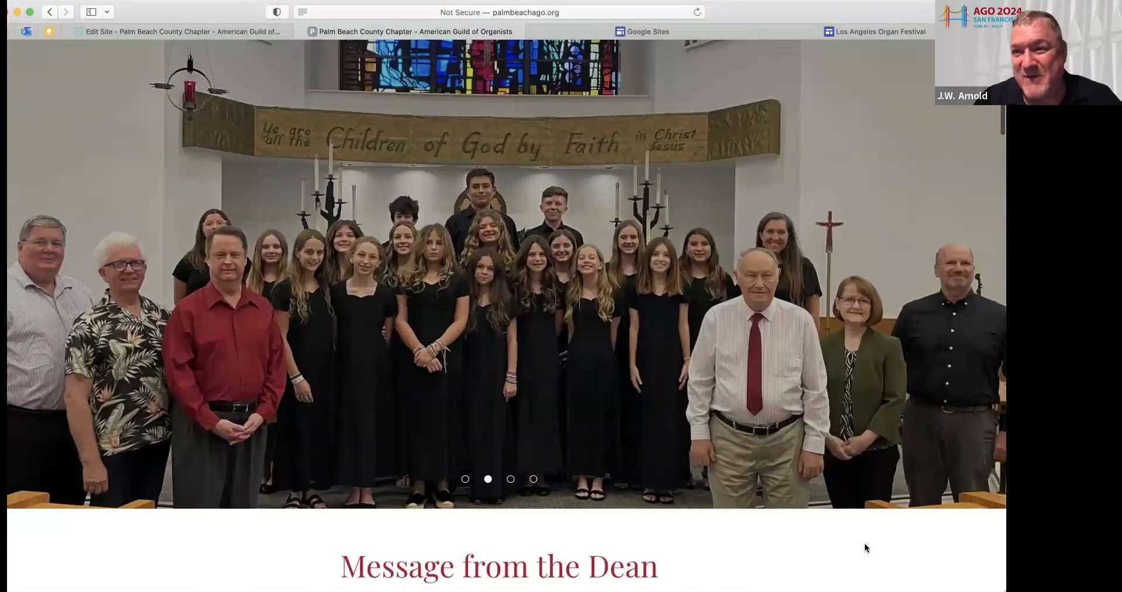